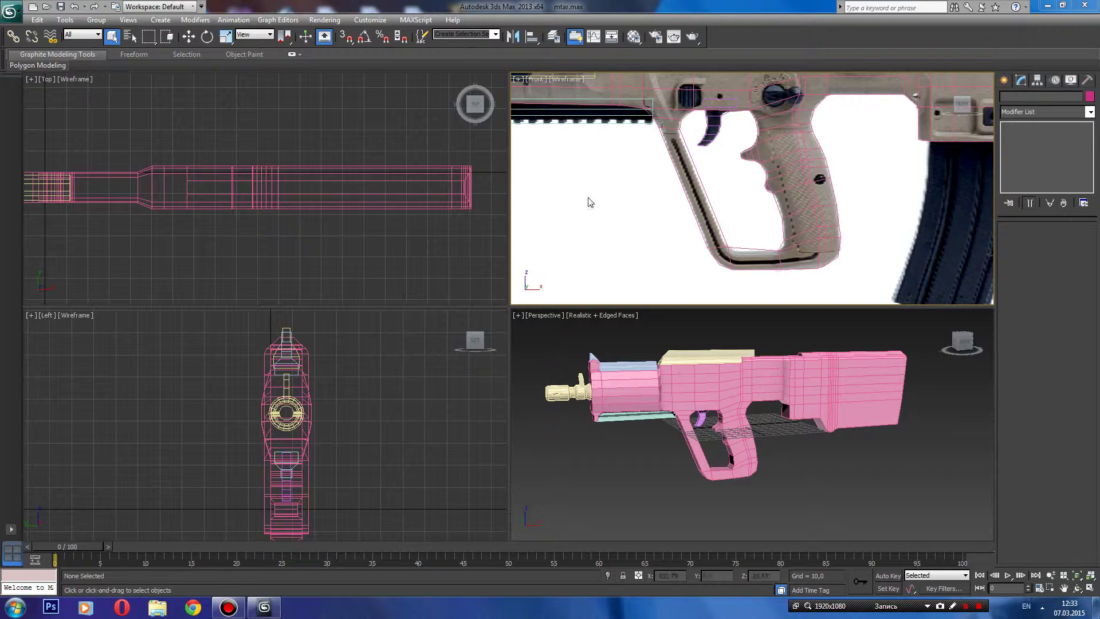
- Select the four edges across the bottom of Box001's pistol grip in Edge mode
click(731, 187)
click(1016, 241)
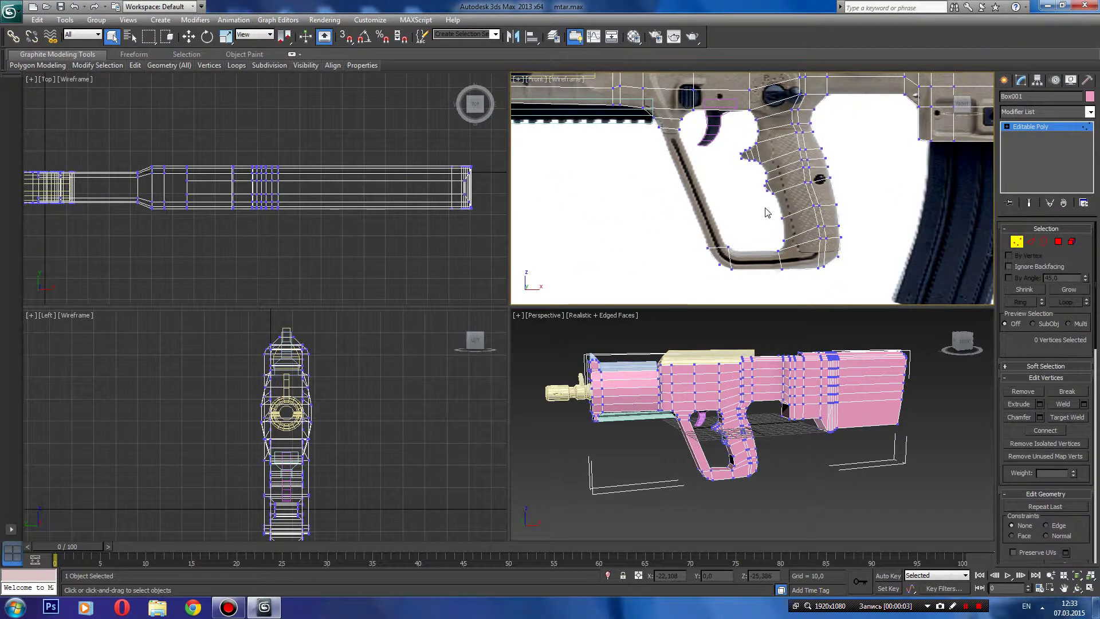
scroll(827, 215, up, 2)
scroll(827, 216, up, 2)
click(1031, 242)
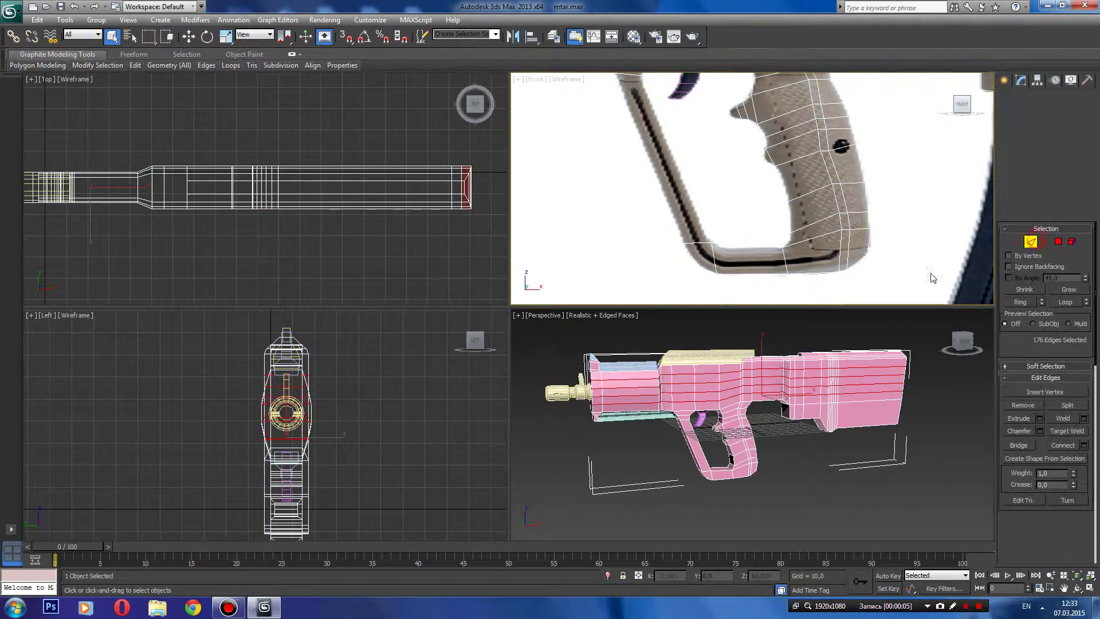
drag(739, 278, 798, 270)
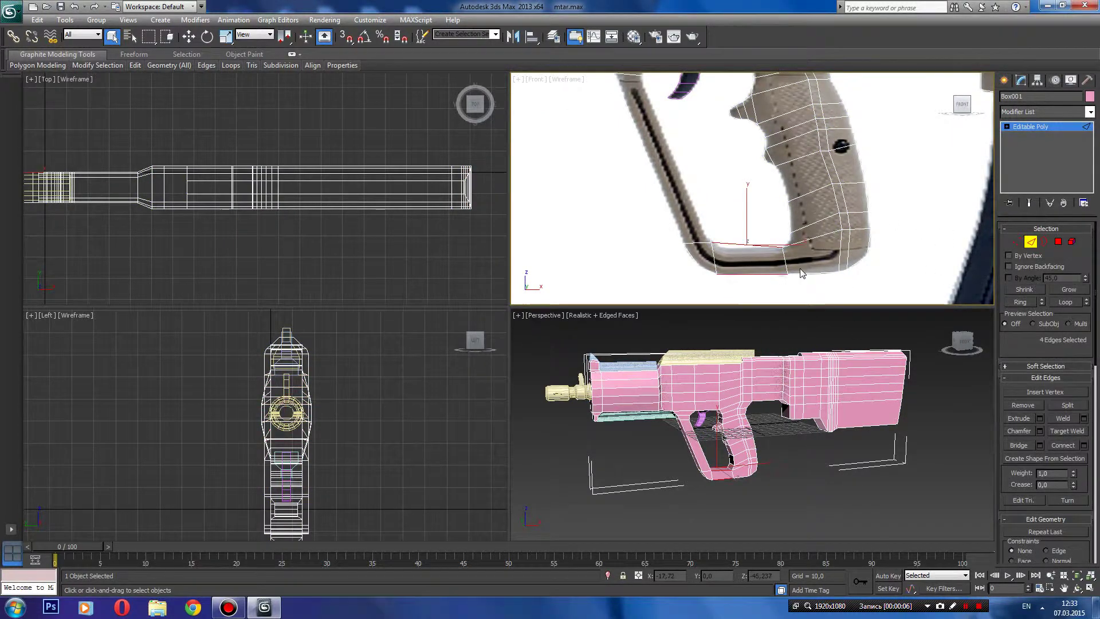
- Connect the selected grip edges with 2 segments, then return to Vertex mode
click(1084, 446)
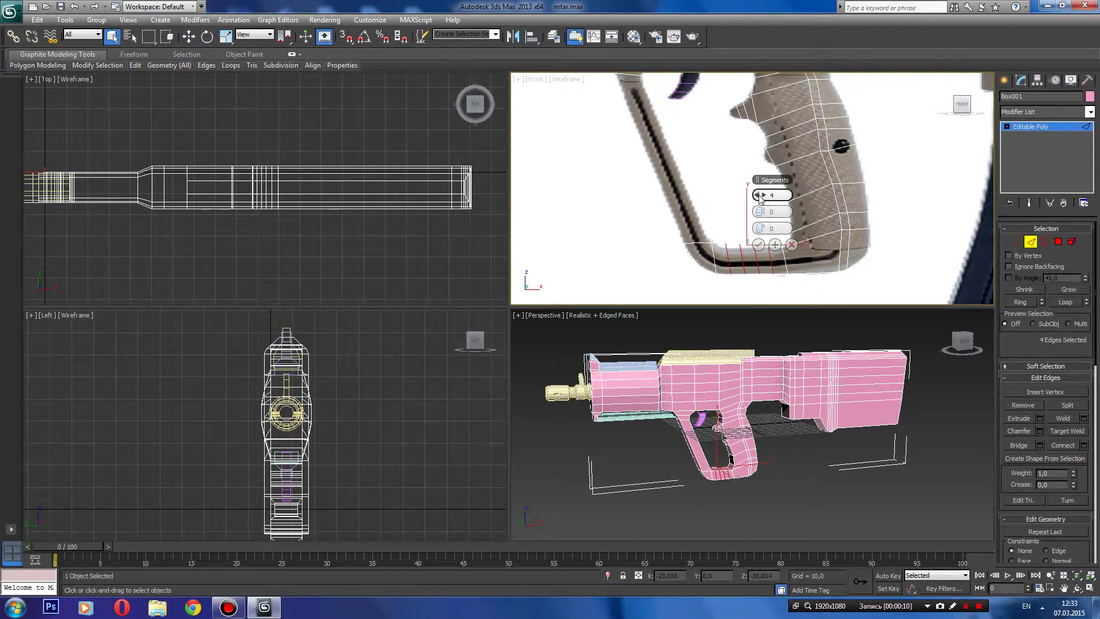
drag(759, 195, 759, 197)
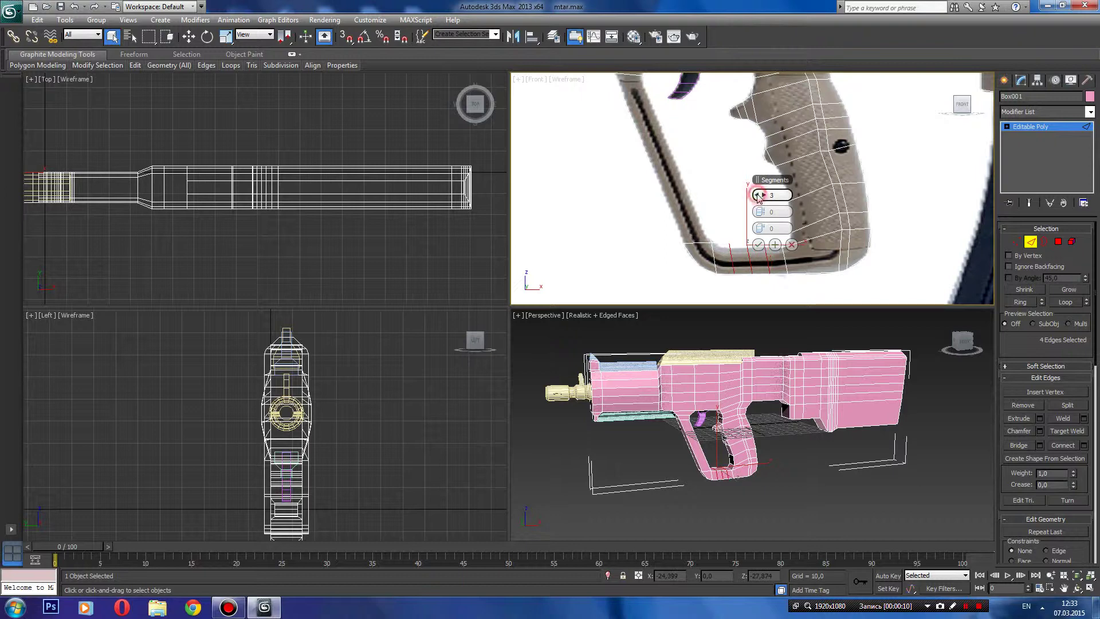
click(759, 244)
click(1017, 241)
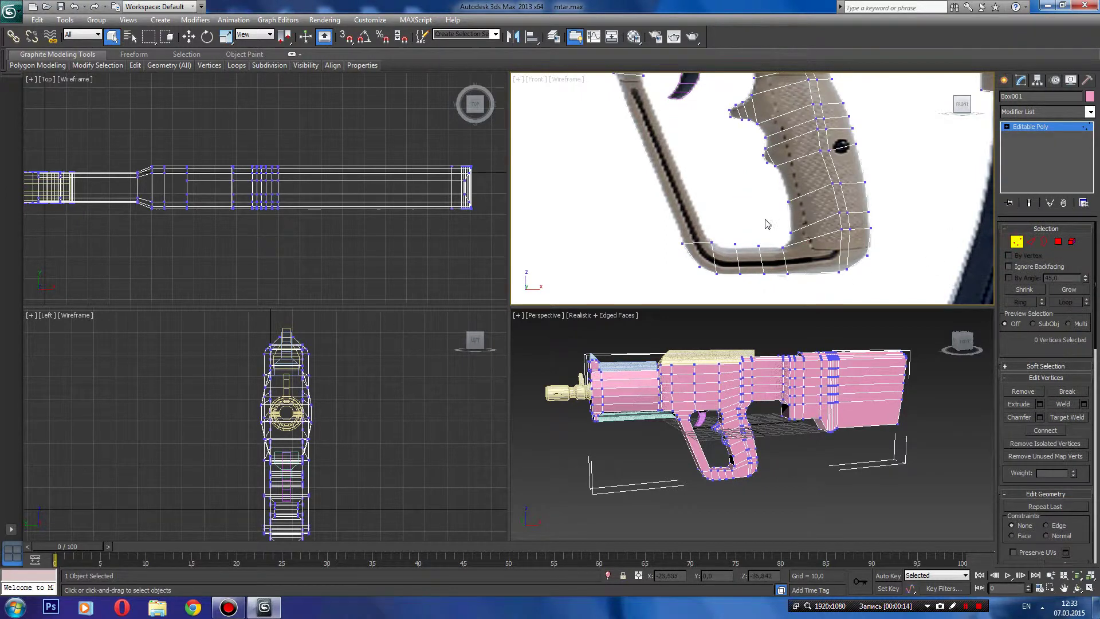
- Move two grip-bottom vertices down and left to match the reference photo
drag(771, 220, 751, 250)
key(w)
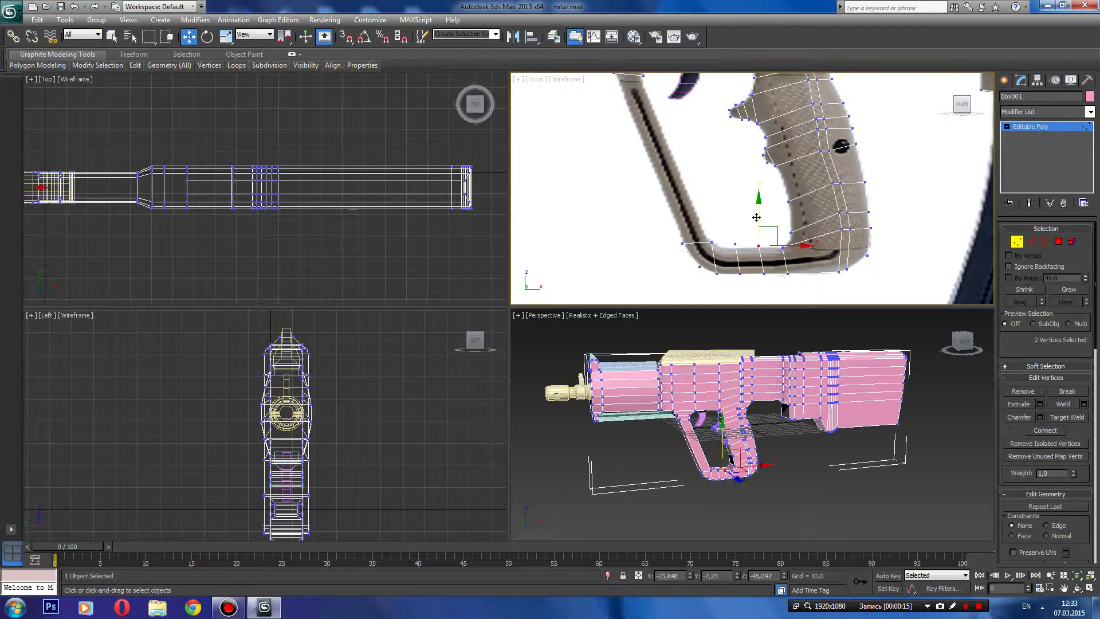
drag(759, 206, 758, 210)
drag(758, 209, 732, 211)
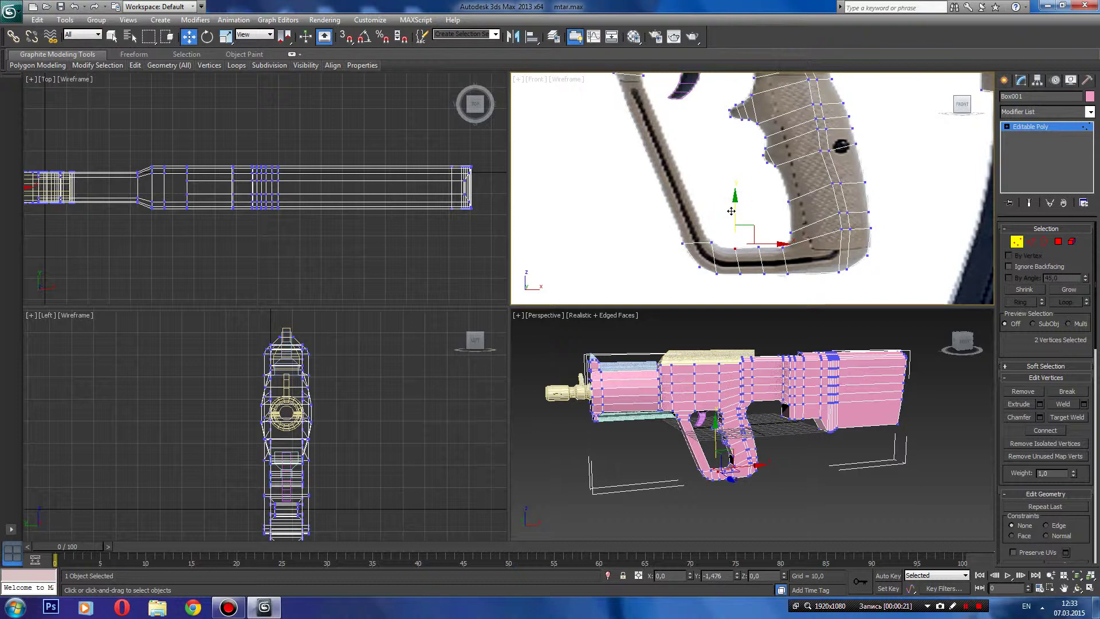
- Reposition two trigger-area vertices down and right to follow the photo's outline
middle_drag(729, 138, 754, 189)
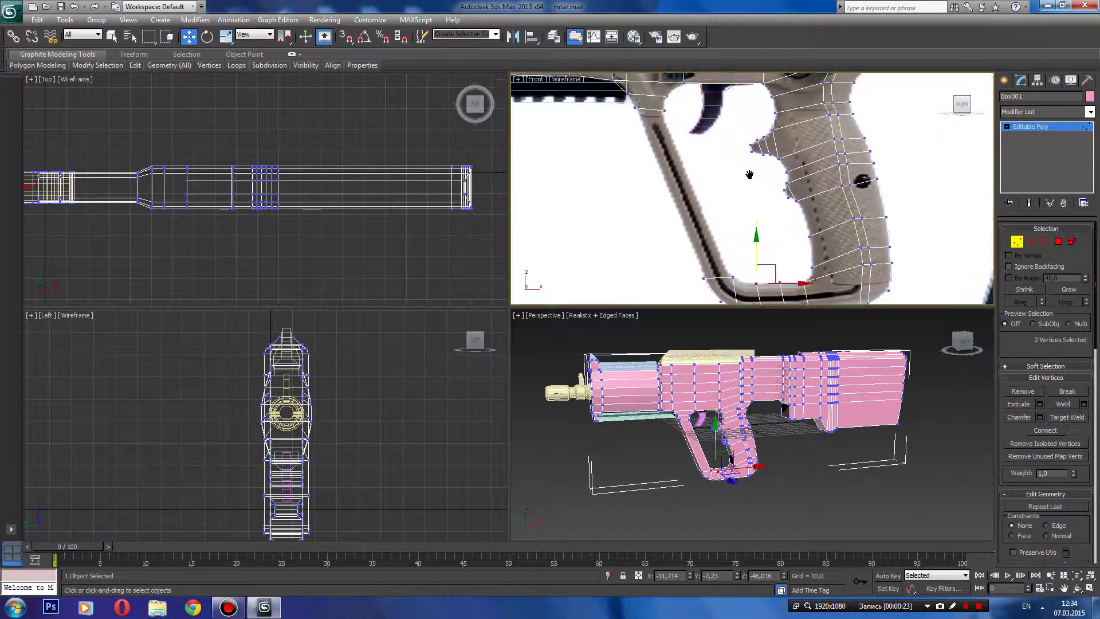
mouse_move(665, 113)
mouse_down()
mouse_move(693, 142)
mouse_move(703, 130)
mouse_up()
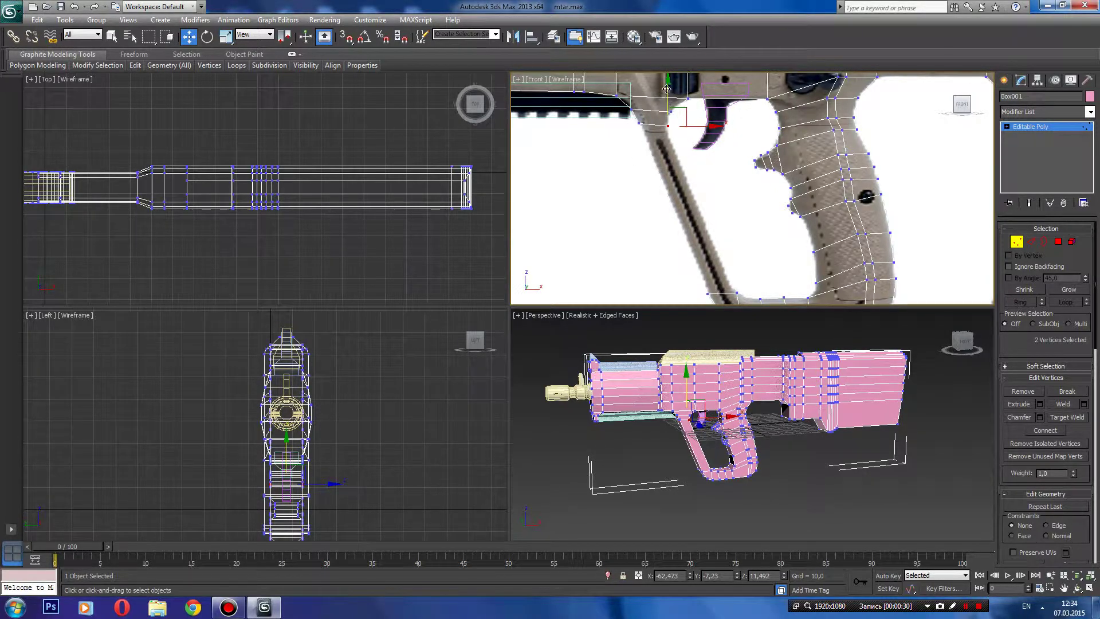
drag(669, 84, 665, 89)
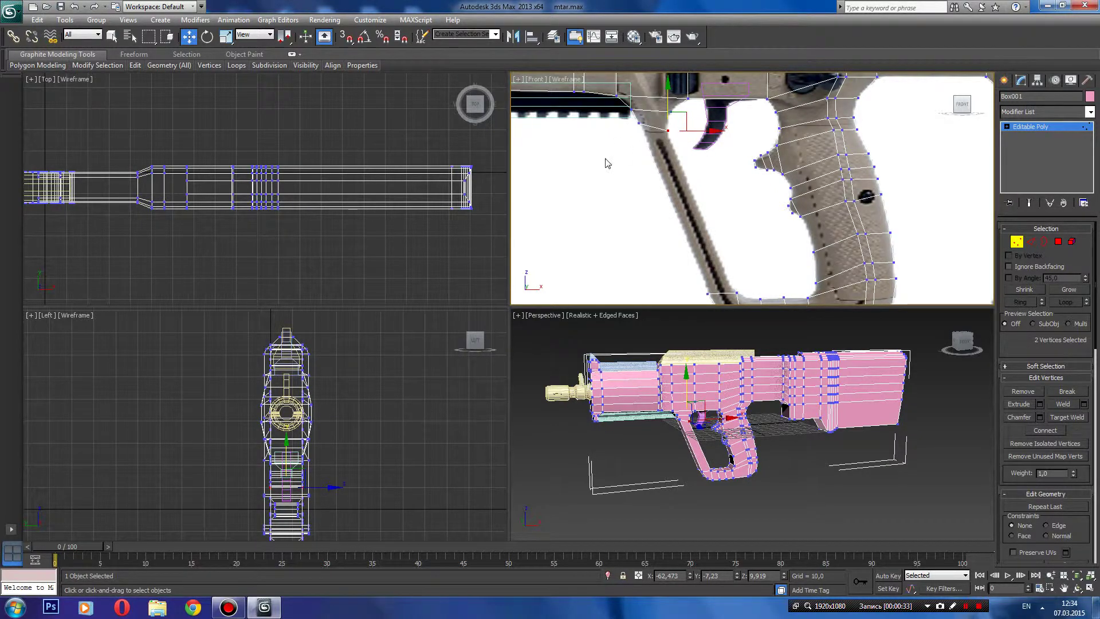
drag(602, 162, 643, 127)
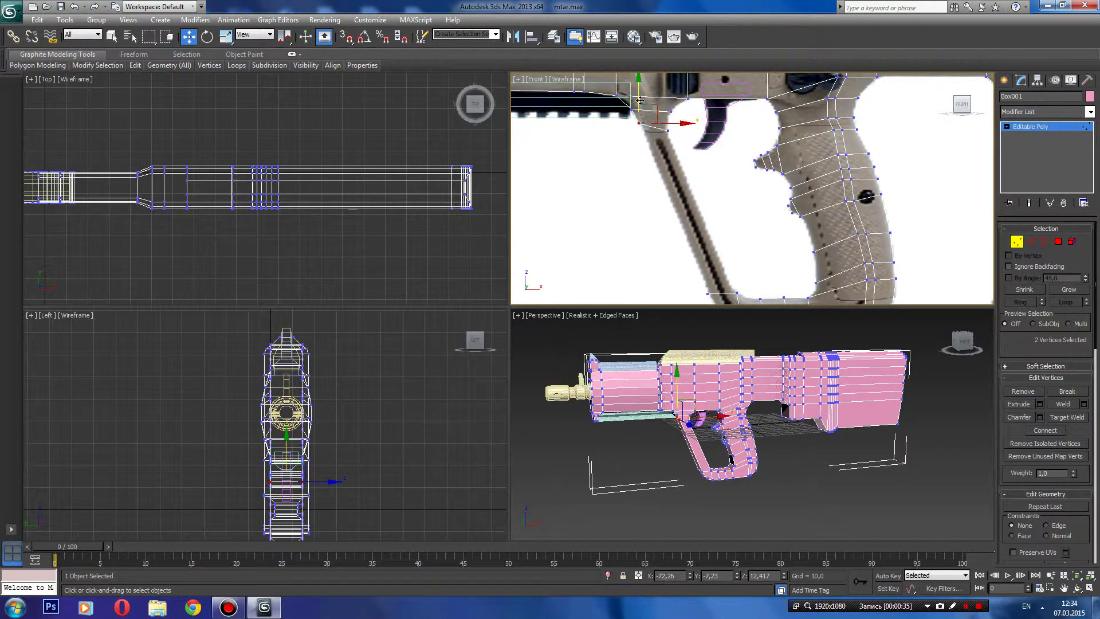
drag(648, 110, 660, 122)
click(1017, 243)
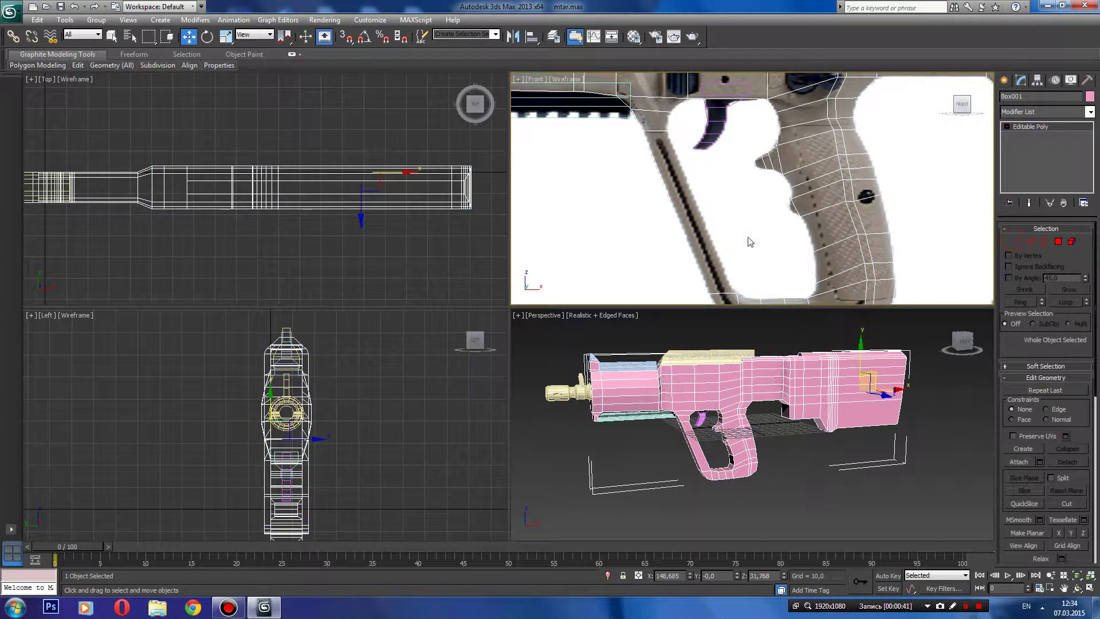
mouse_move(753, 223)
middle_down()
mouse_move(751, 241)
mouse_move(692, 165)
middle_up()
- Trial and cancel several grip vertex moves, then marquee-select six grip-back vertices beside the screw
click(1017, 242)
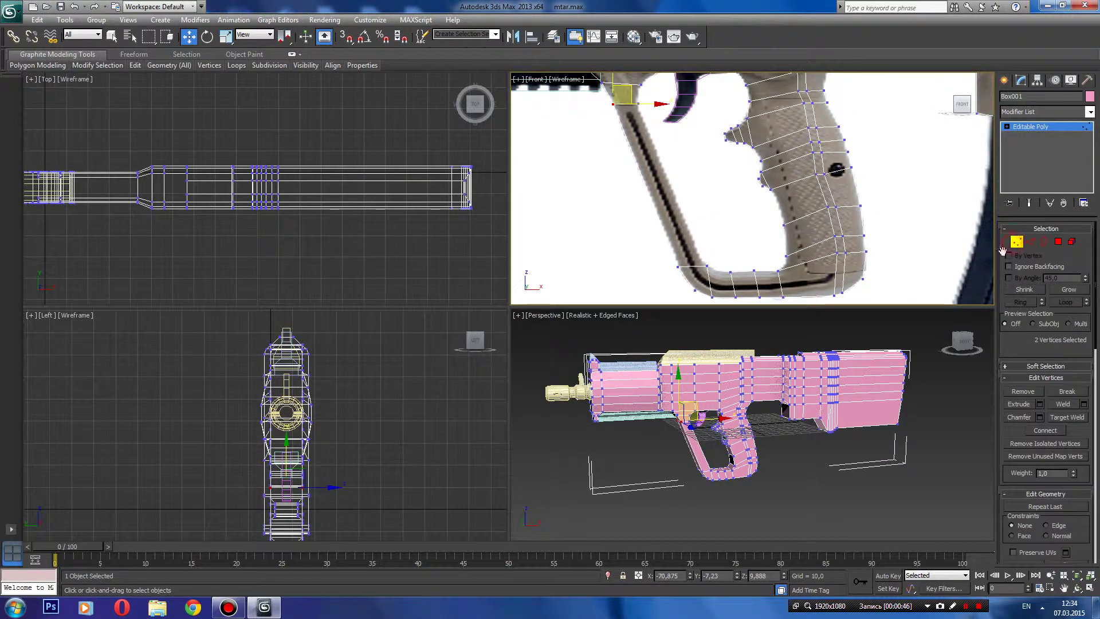
click(825, 297)
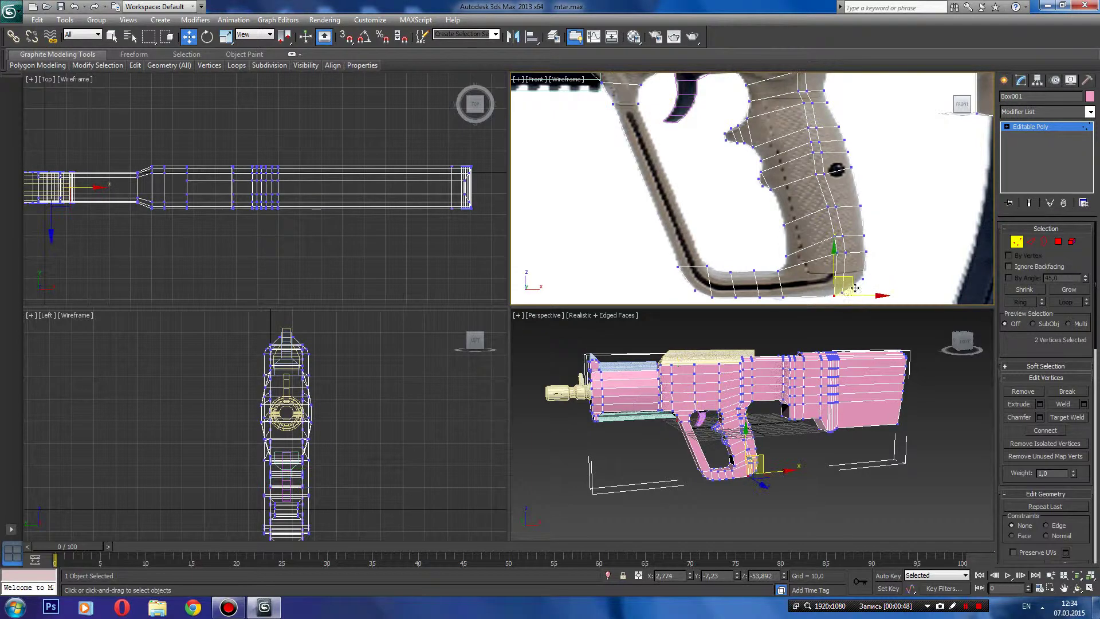
click(824, 254)
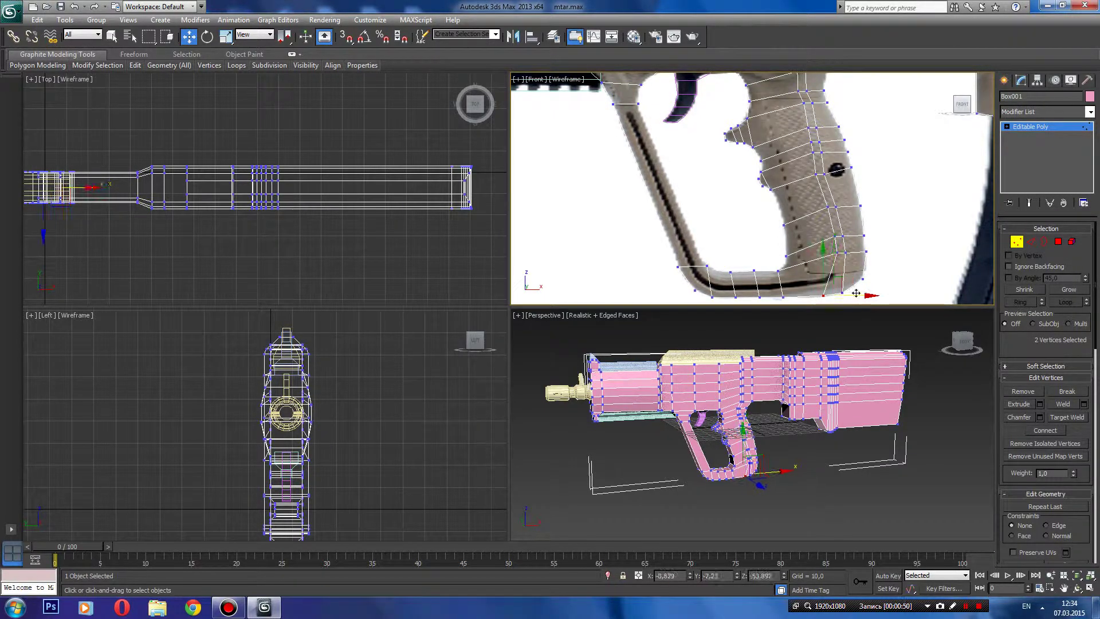
drag(824, 255, 840, 238)
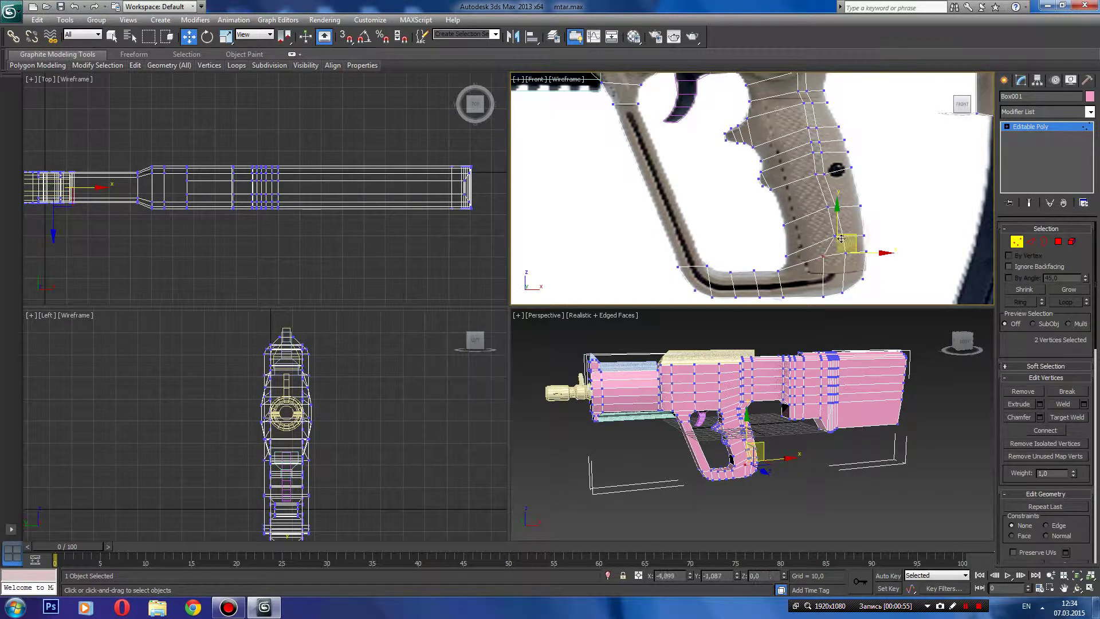
right_click(843, 236)
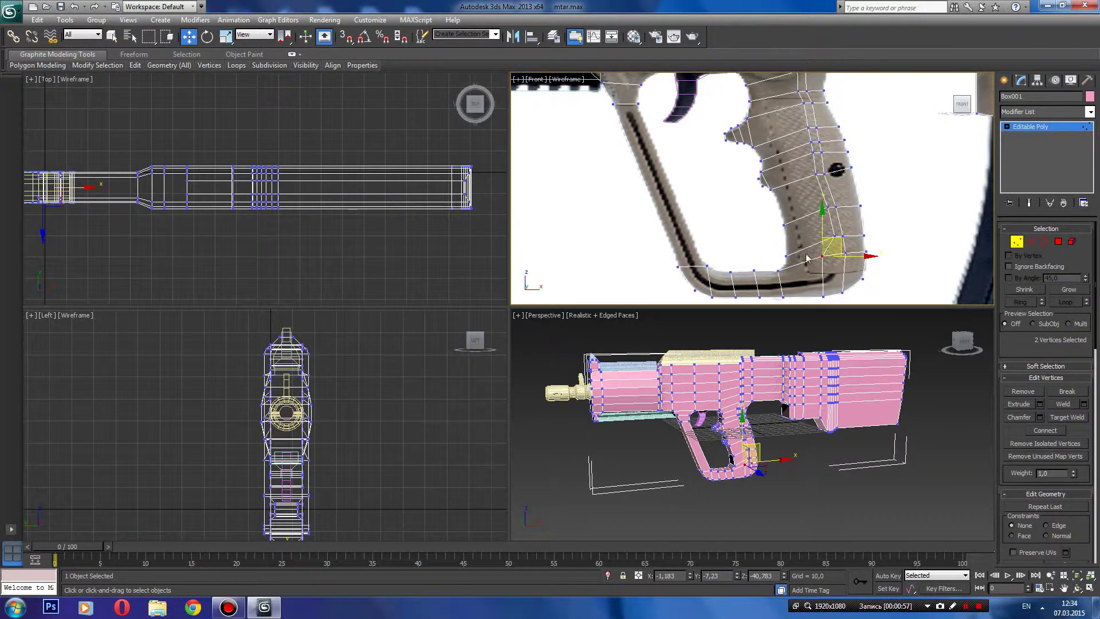
drag(828, 247, 830, 221)
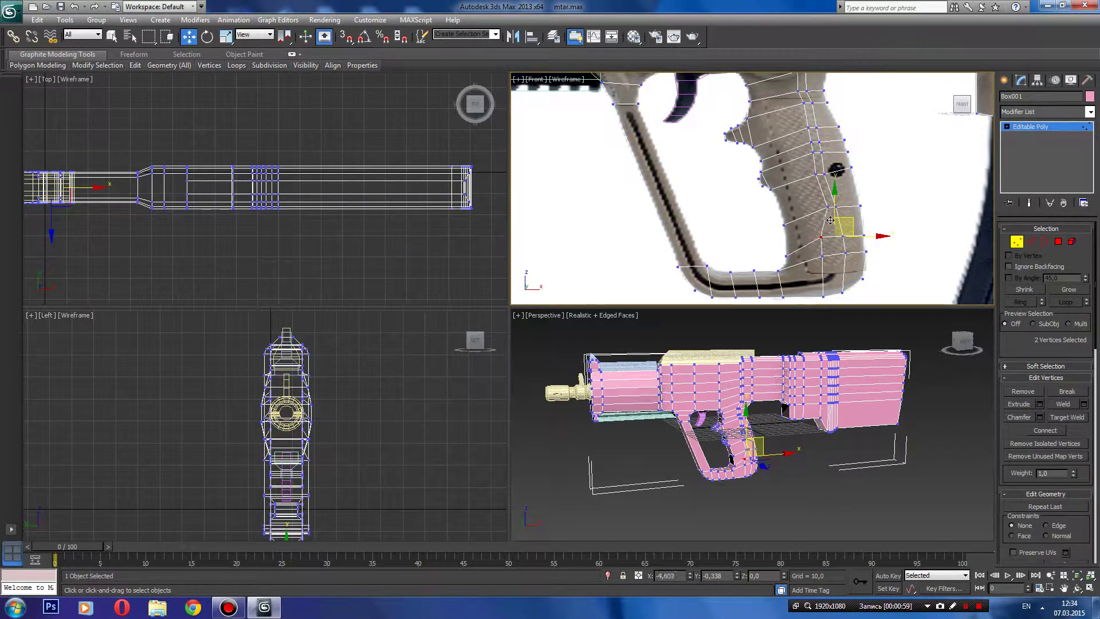
right_click(830, 221)
drag(831, 225, 830, 195)
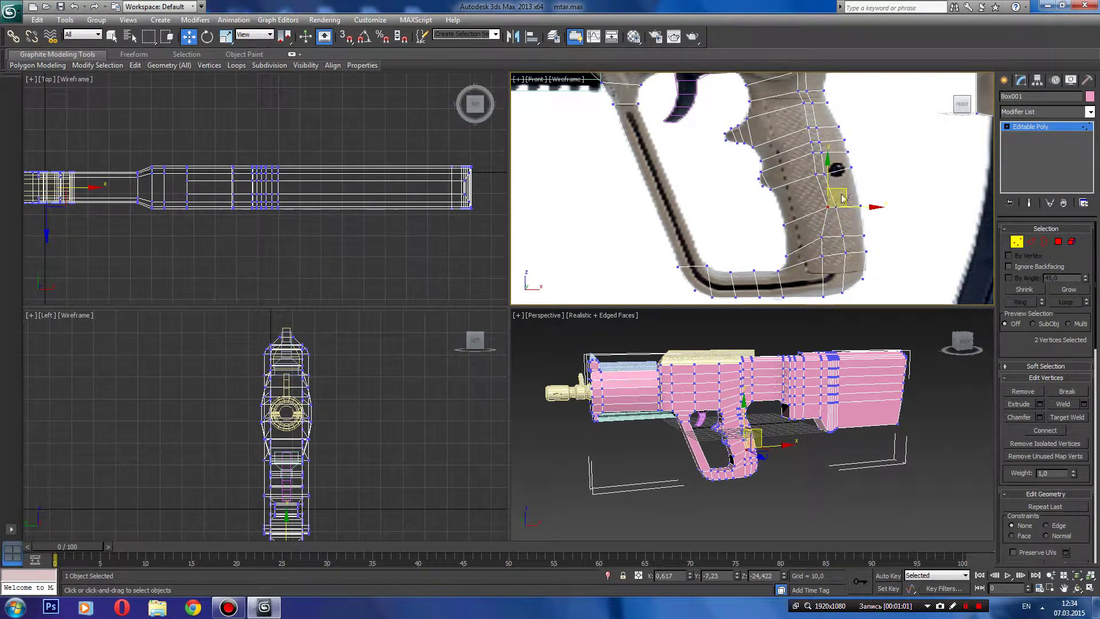
right_click(830, 194)
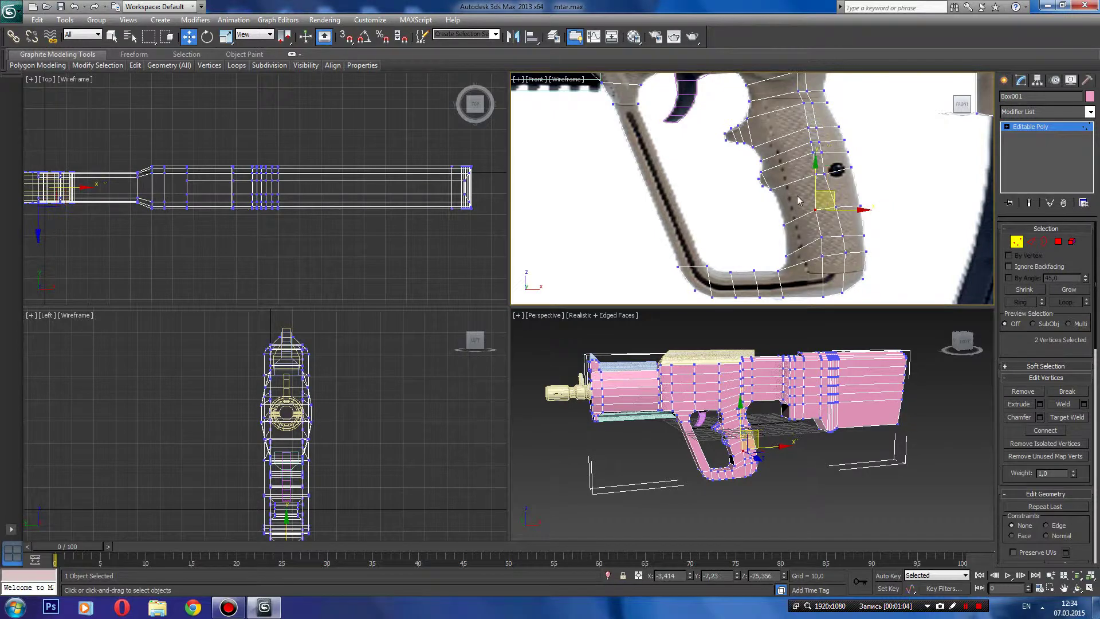
drag(820, 169, 819, 162)
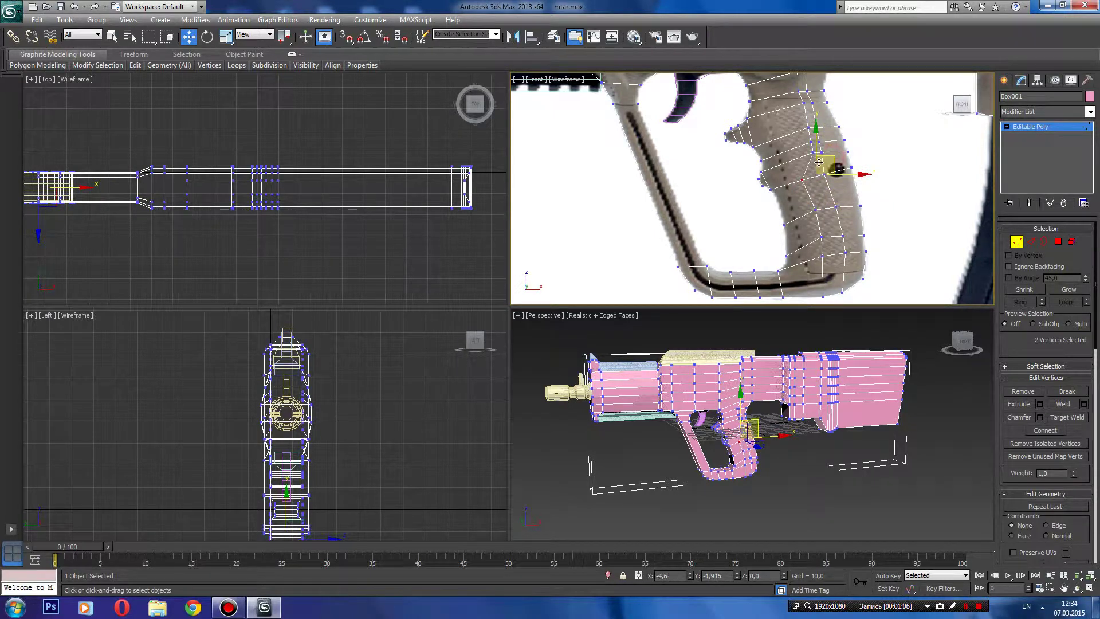
right_click(818, 162)
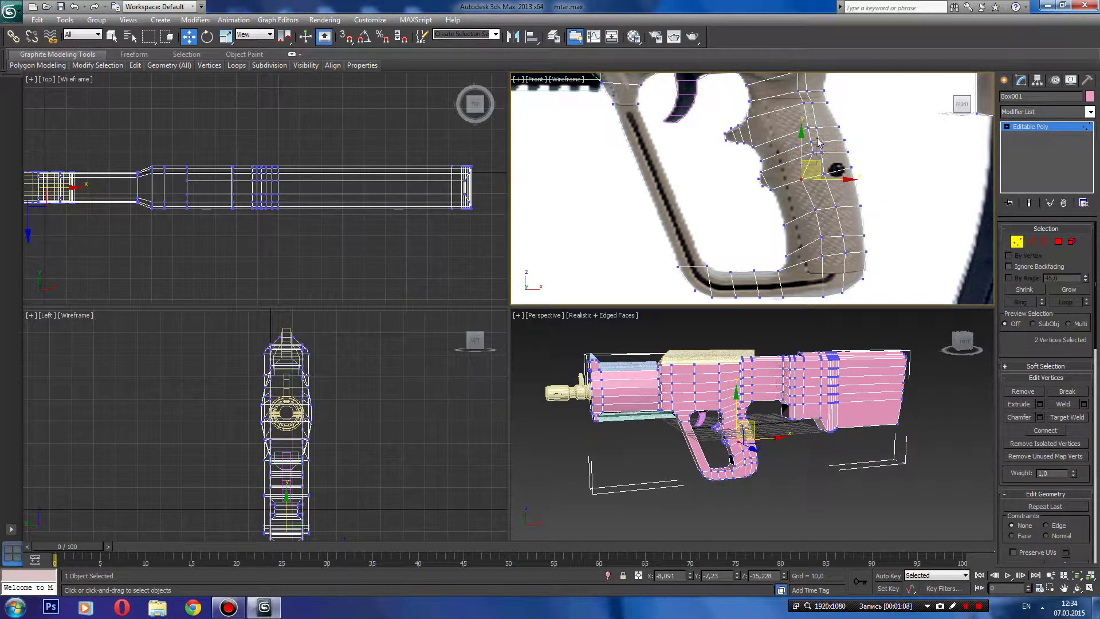
mouse_move(802, 117)
mouse_down()
mouse_move(826, 155)
mouse_move(810, 132)
mouse_up()
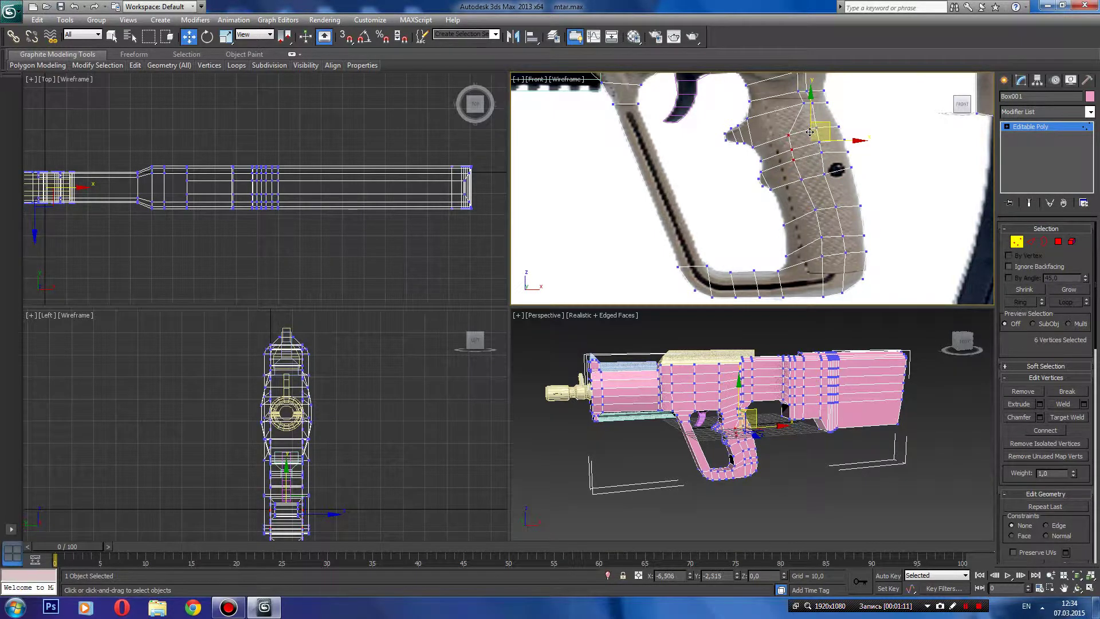
- Shift the top-back grip vertices and the one by the selector knob left and down
scroll(774, 199, down, 3)
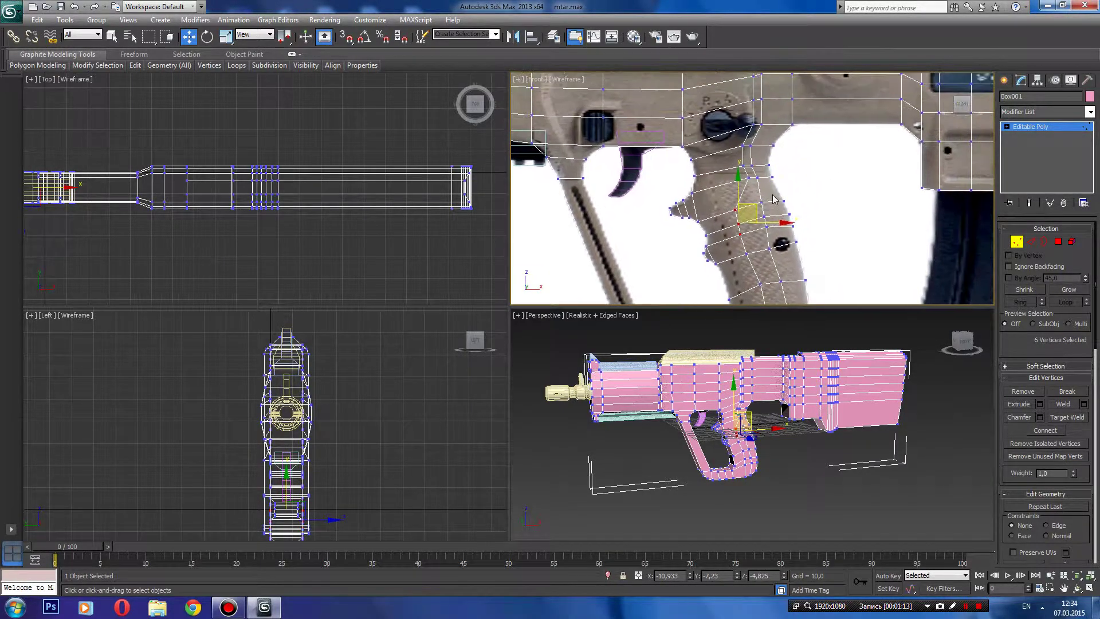
drag(745, 186, 744, 183)
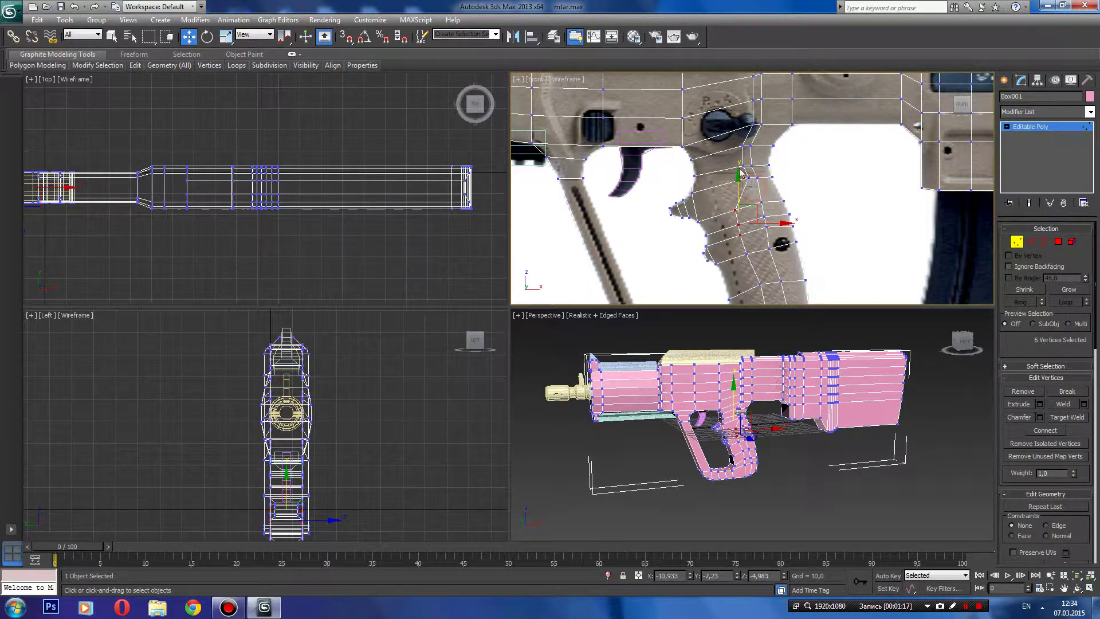
click(741, 177)
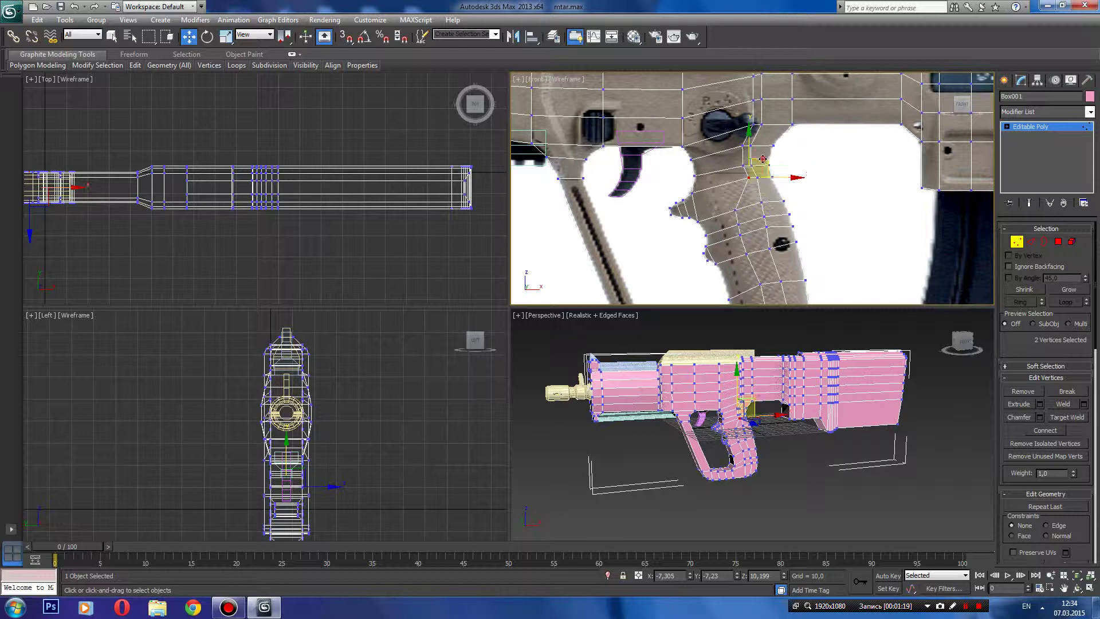
mouse_move(762, 161)
mouse_down()
mouse_move(722, 181)
mouse_move(745, 142)
mouse_up()
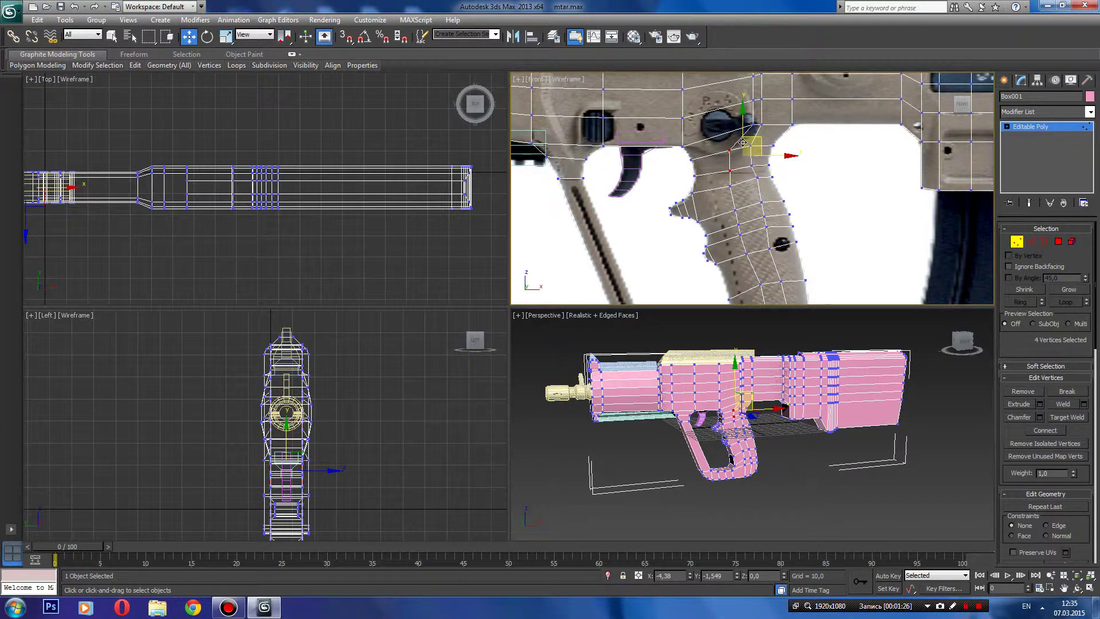
click(754, 123)
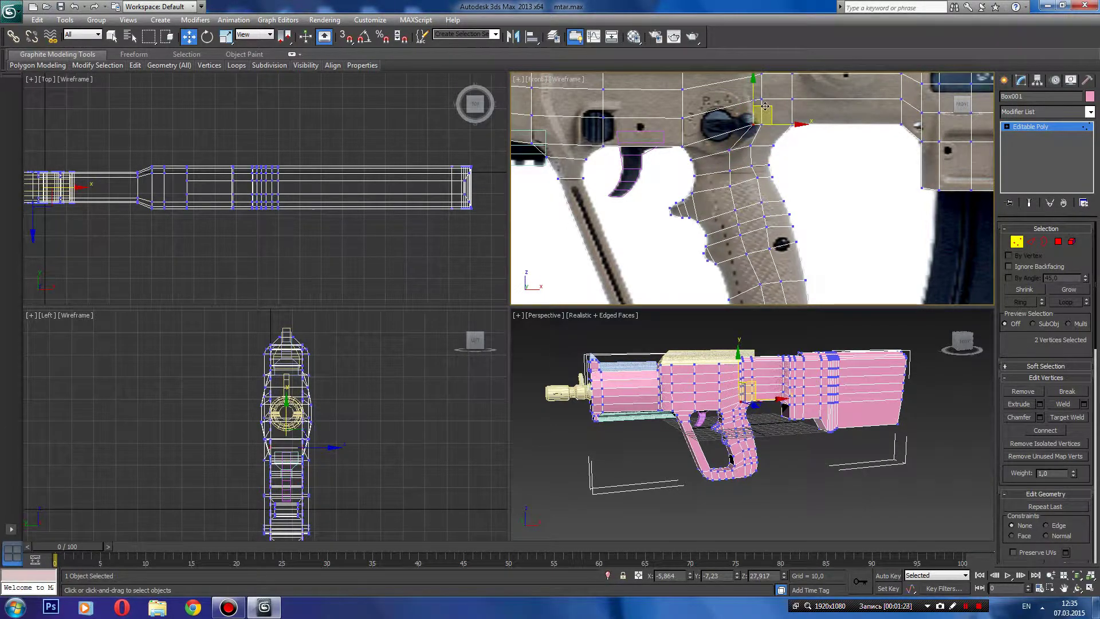
drag(765, 106, 726, 119)
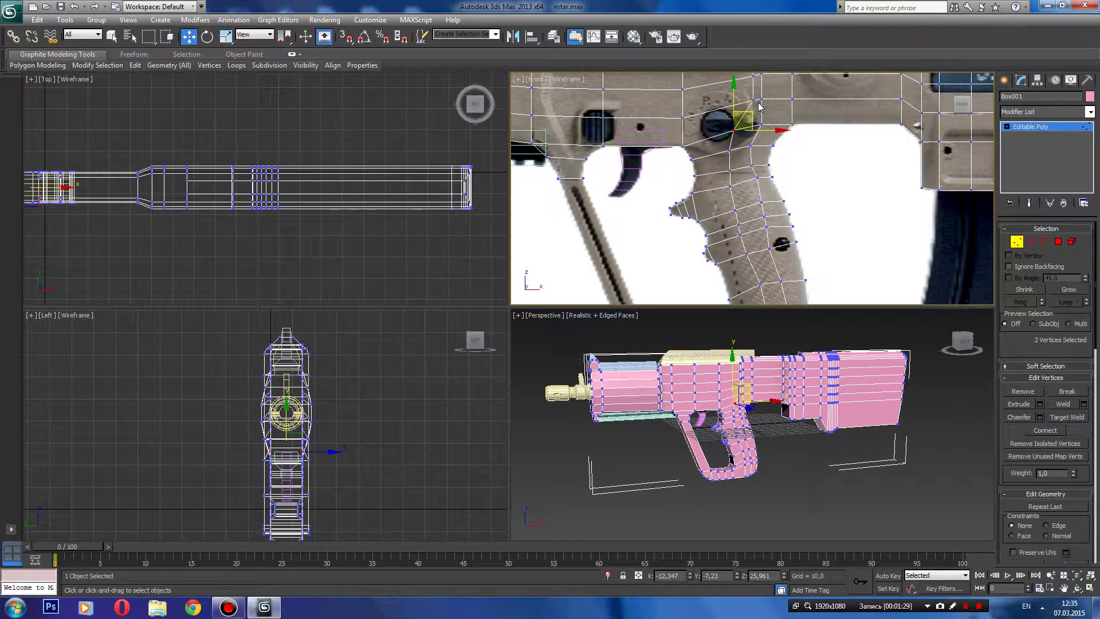
- Raise the receiver vertices above the trigger and shift a vertex column left
middle_drag(758, 106, 725, 205)
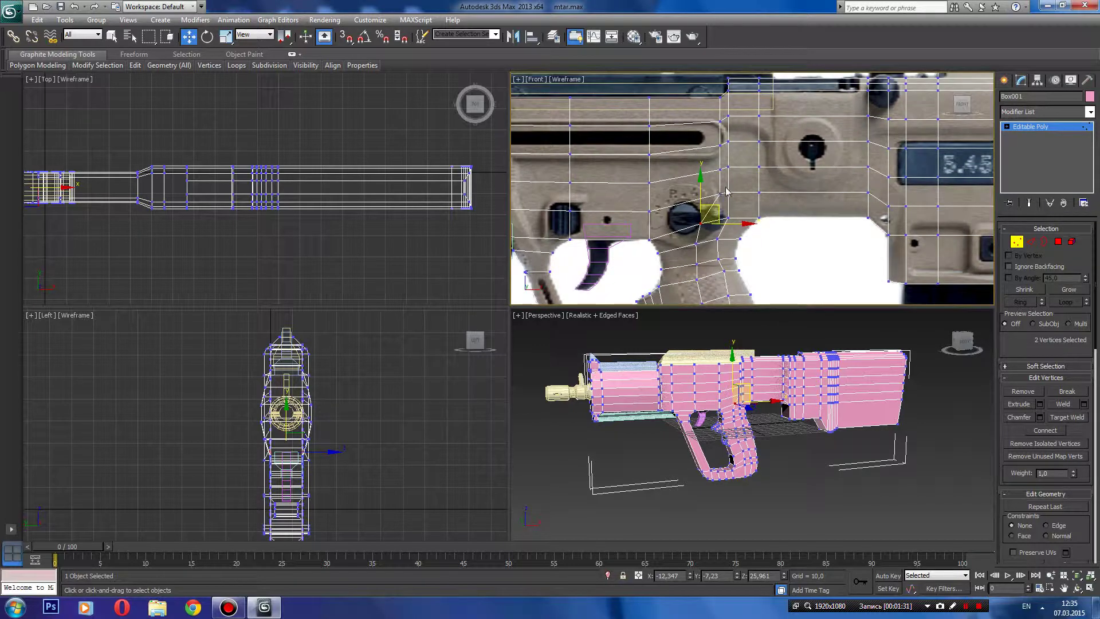
drag(725, 189, 720, 177)
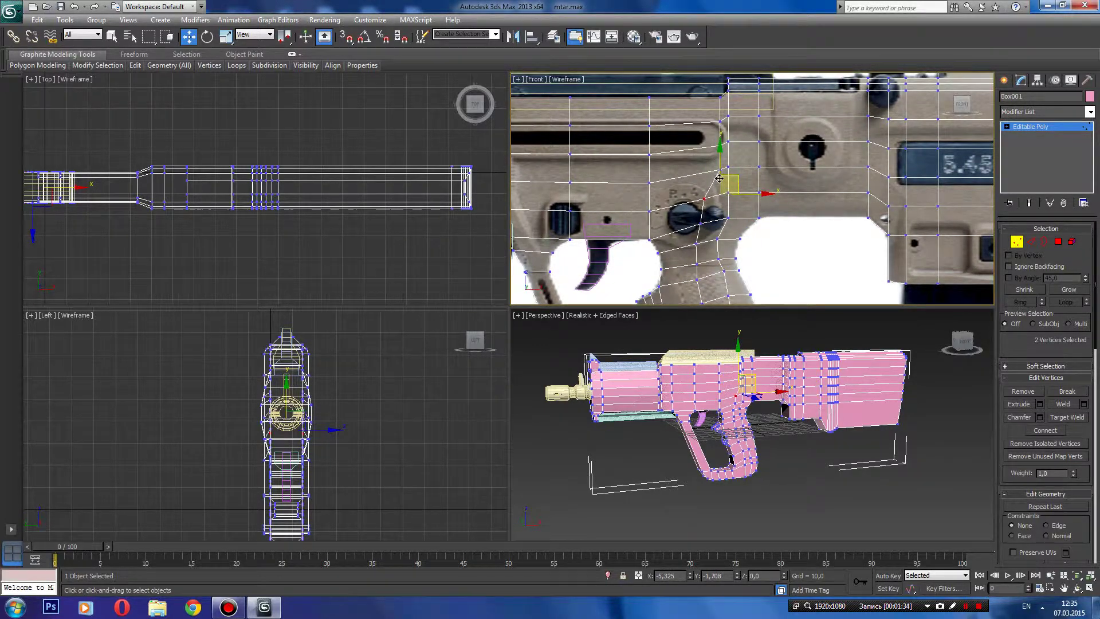
click(682, 182)
mouse_move(726, 119)
mouse_down()
mouse_move(739, 144)
mouse_move(698, 133)
mouse_move(719, 127)
mouse_up()
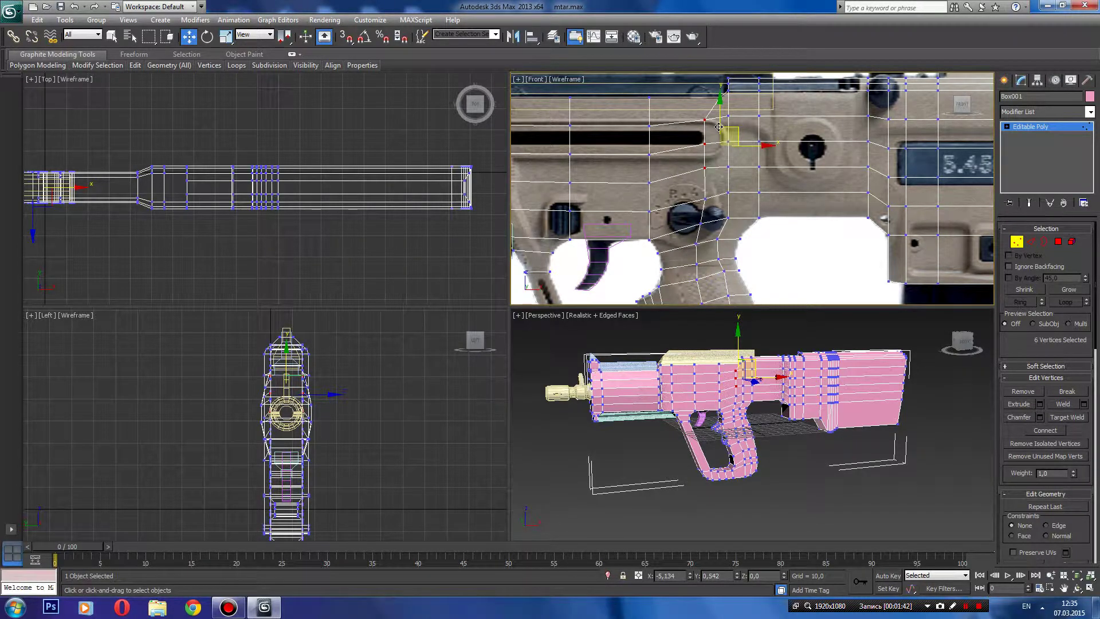
drag(719, 127, 719, 126)
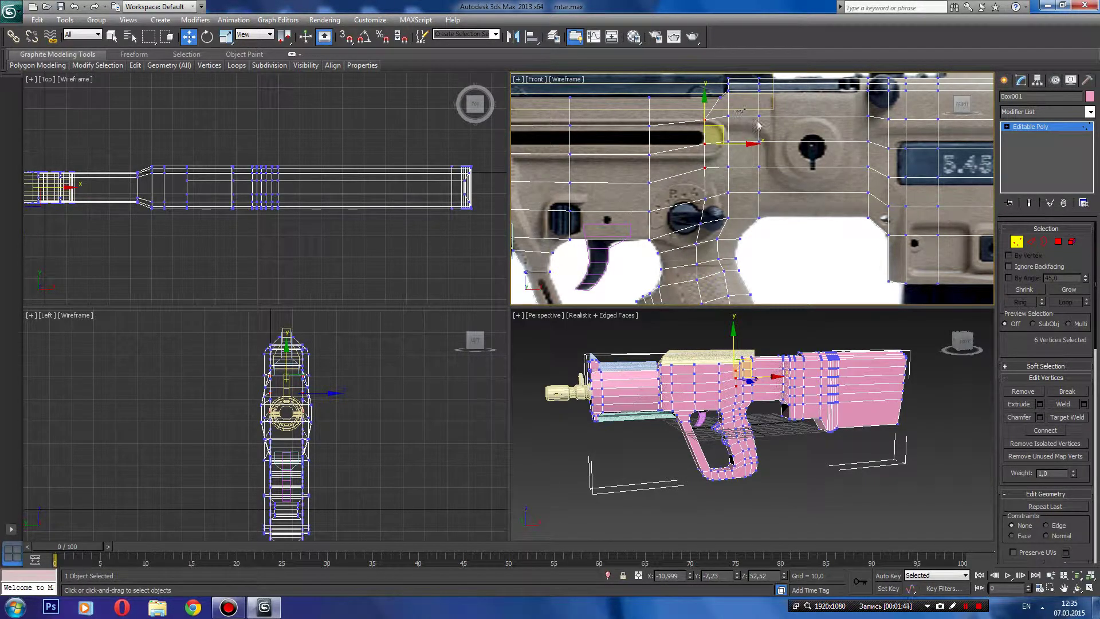
middle_drag(753, 257, 765, 132)
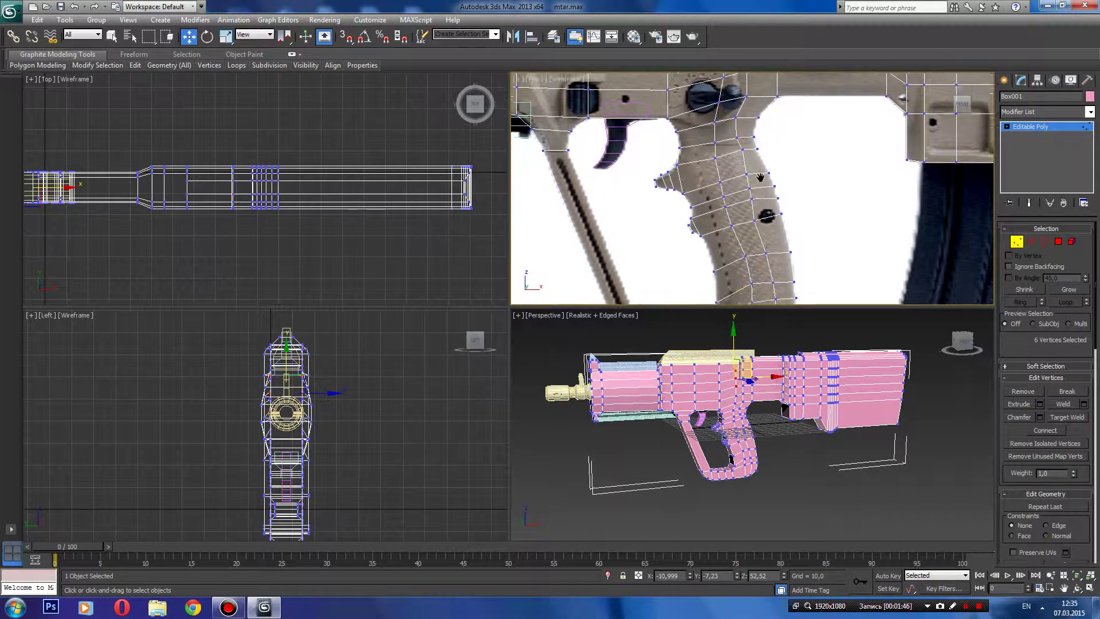
mouse_move(755, 205)
mouse_down()
mouse_move(740, 187)
mouse_move(763, 172)
mouse_move(763, 203)
mouse_up()
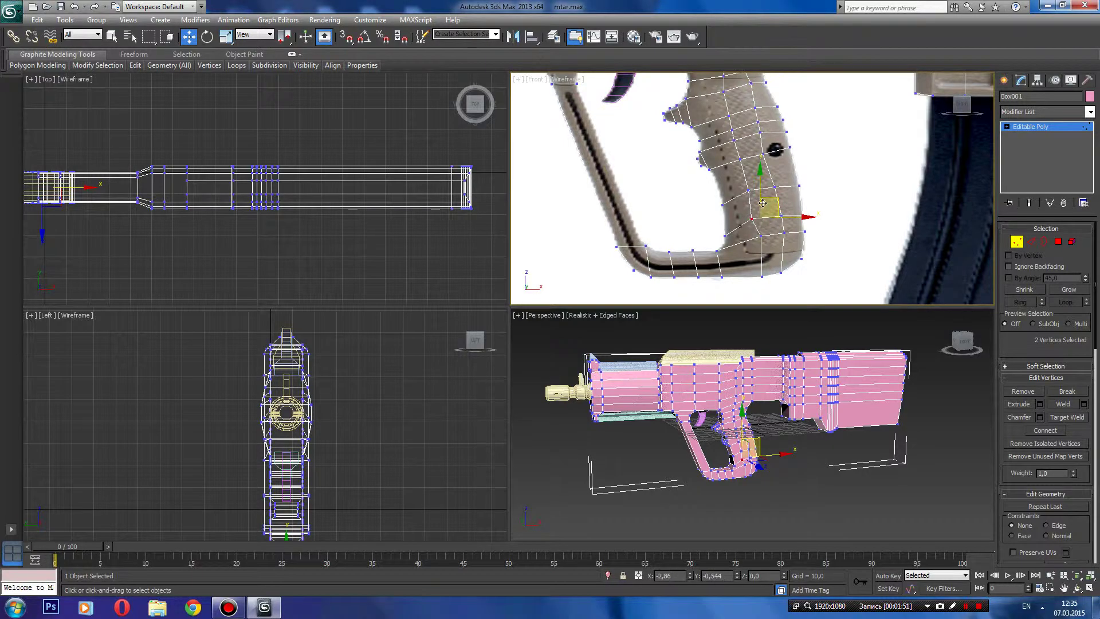
- Box-select the grip's right-side vertices, grow with Ctrl+PageUp, and add further grip rows
click(756, 244)
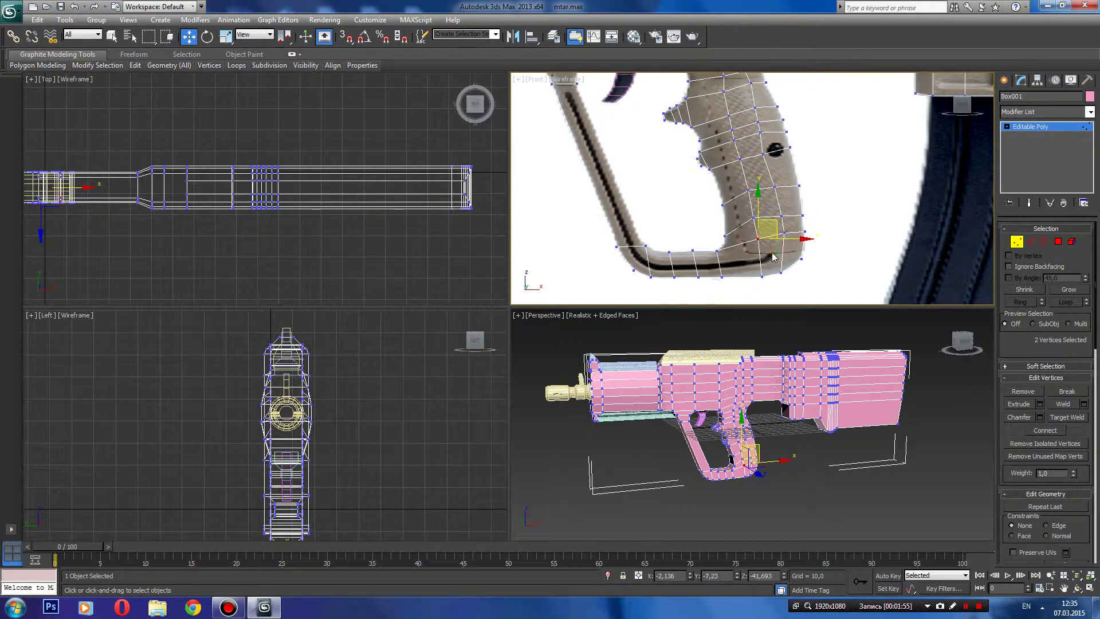
click(773, 257)
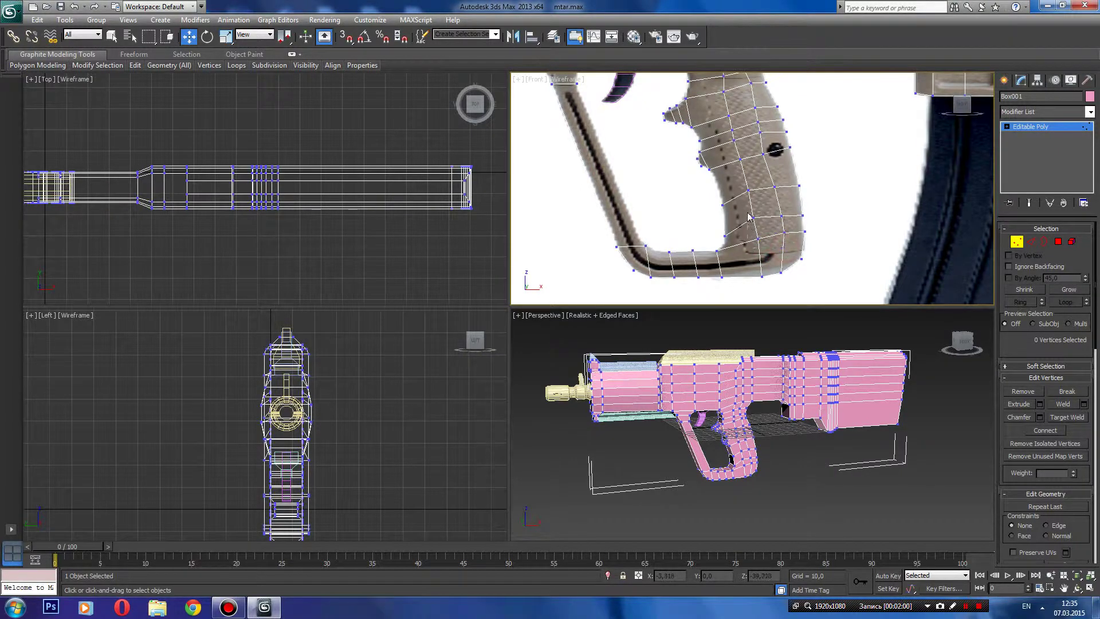
drag(794, 238, 748, 211)
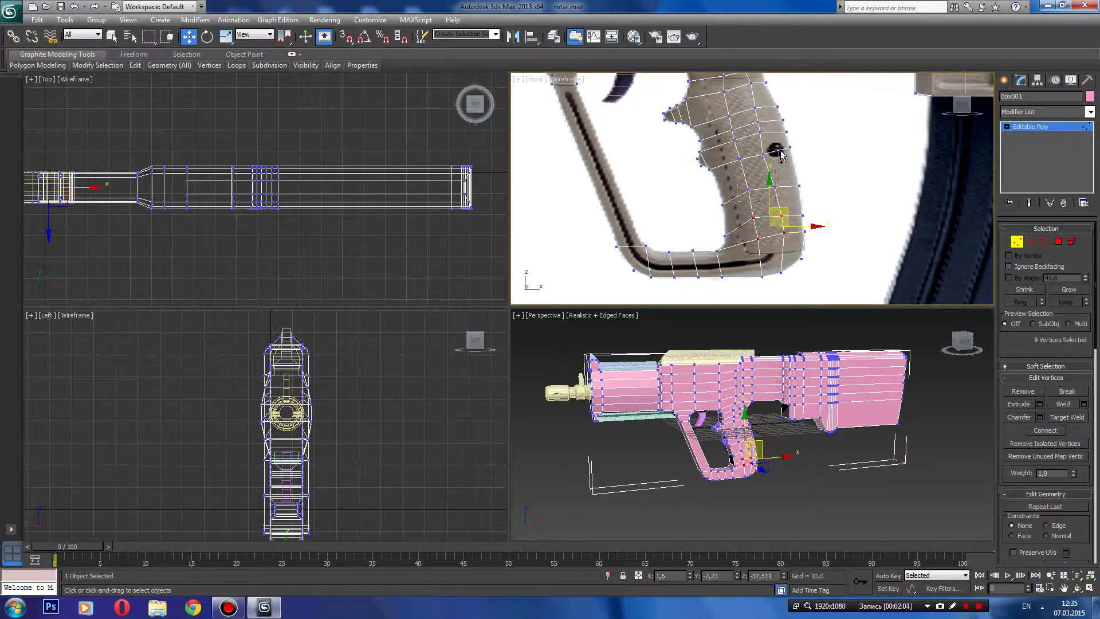
key(ctrl+Page_Up)
middle_drag(781, 152, 799, 199)
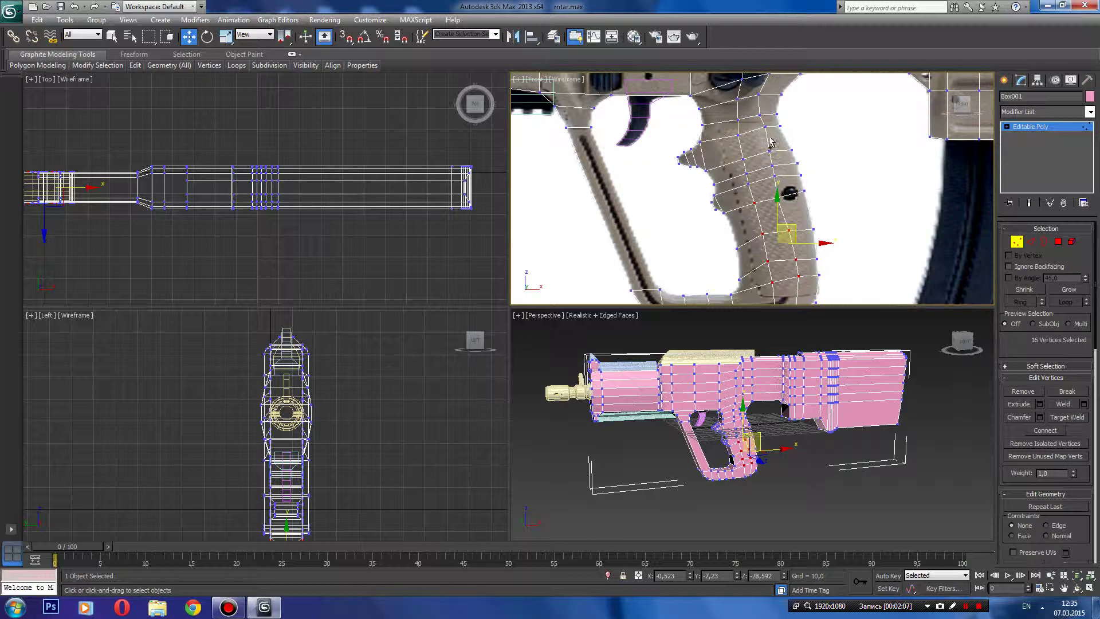
ctrl+drag(783, 151, 731, 195)
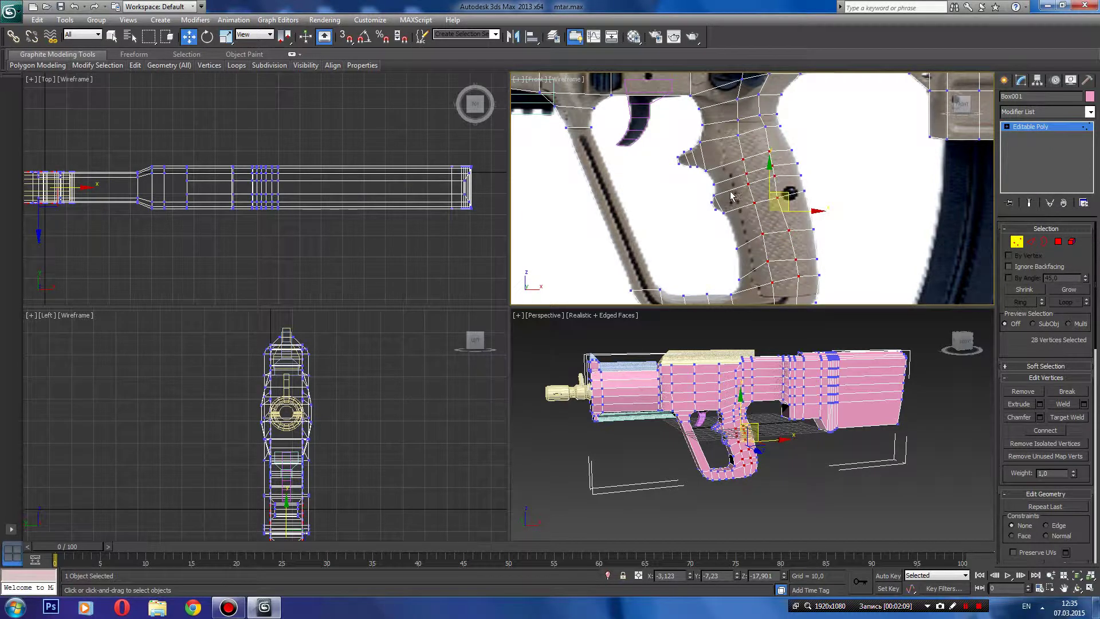
ctrl+click(775, 130)
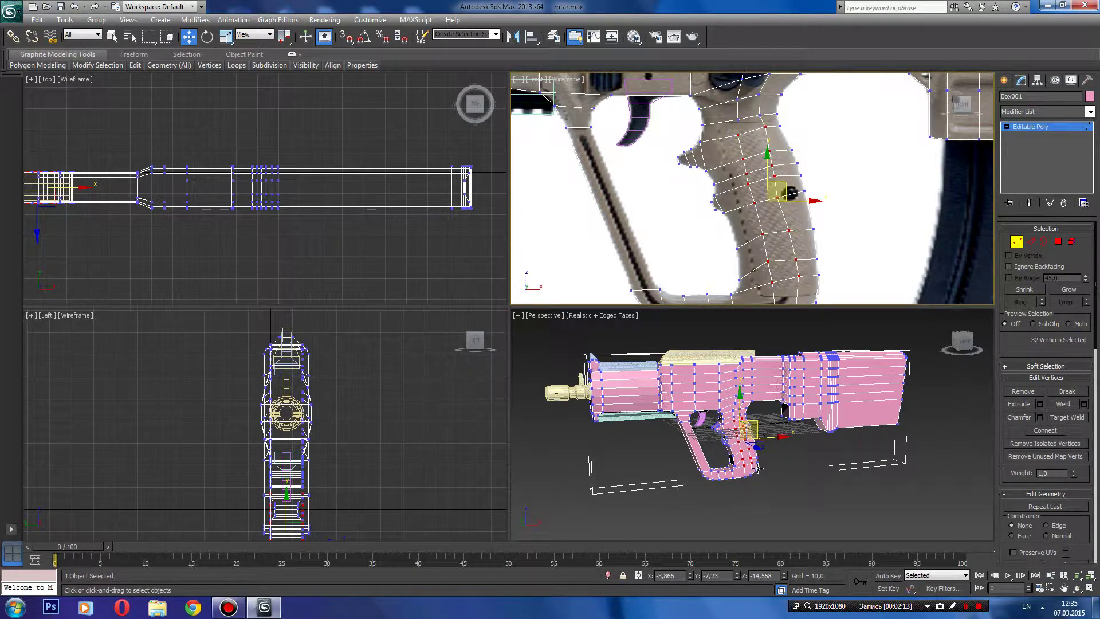
- Scale the grip vertex rows uniformly inward with Select and Scale, checking from the side
middle_drag(760, 467, 770, 462)
scroll(770, 461, up, 2)
scroll(777, 451, up, 2)
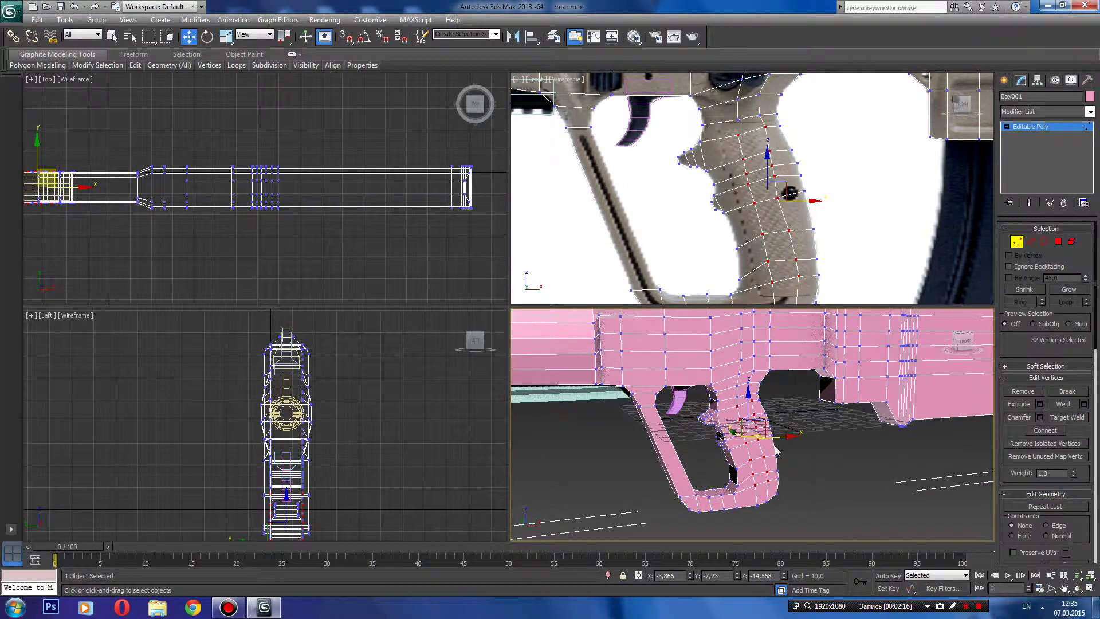
scroll(777, 451, up, 2)
key(r)
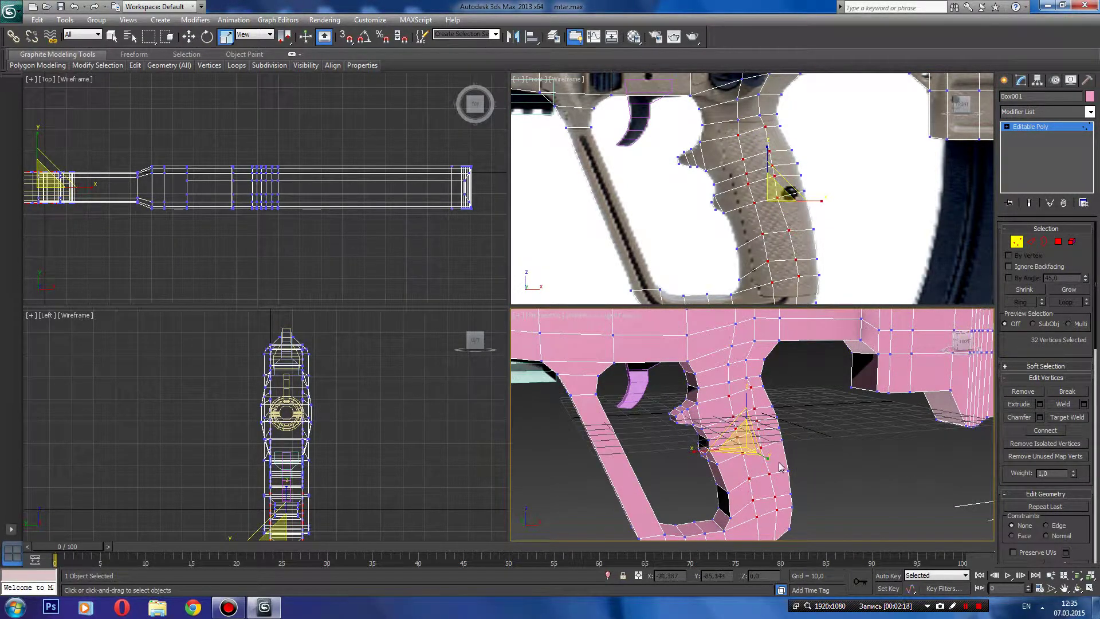
drag(767, 461, 770, 447)
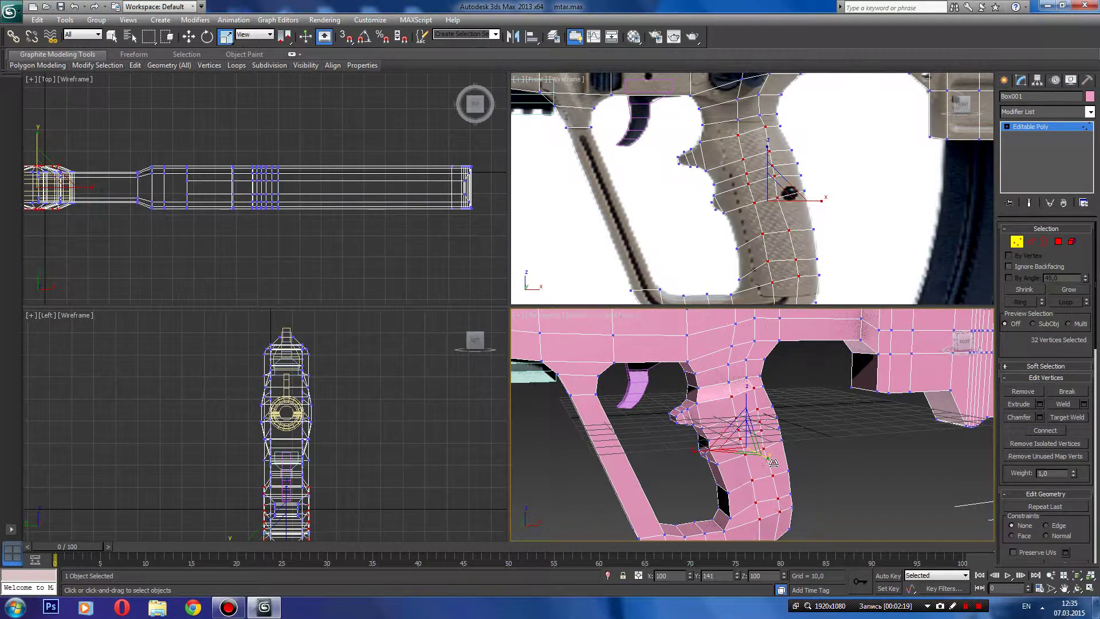
drag(962, 341, 969, 344)
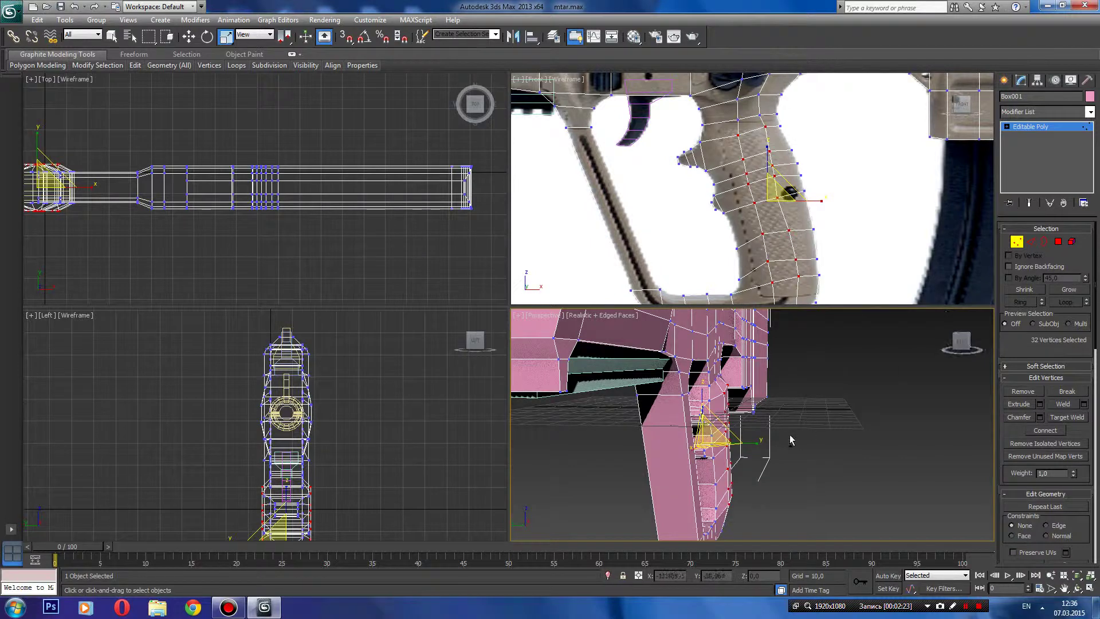
mouse_move(748, 450)
mouse_down()
mouse_move(750, 473)
mouse_move(761, 446)
mouse_up()
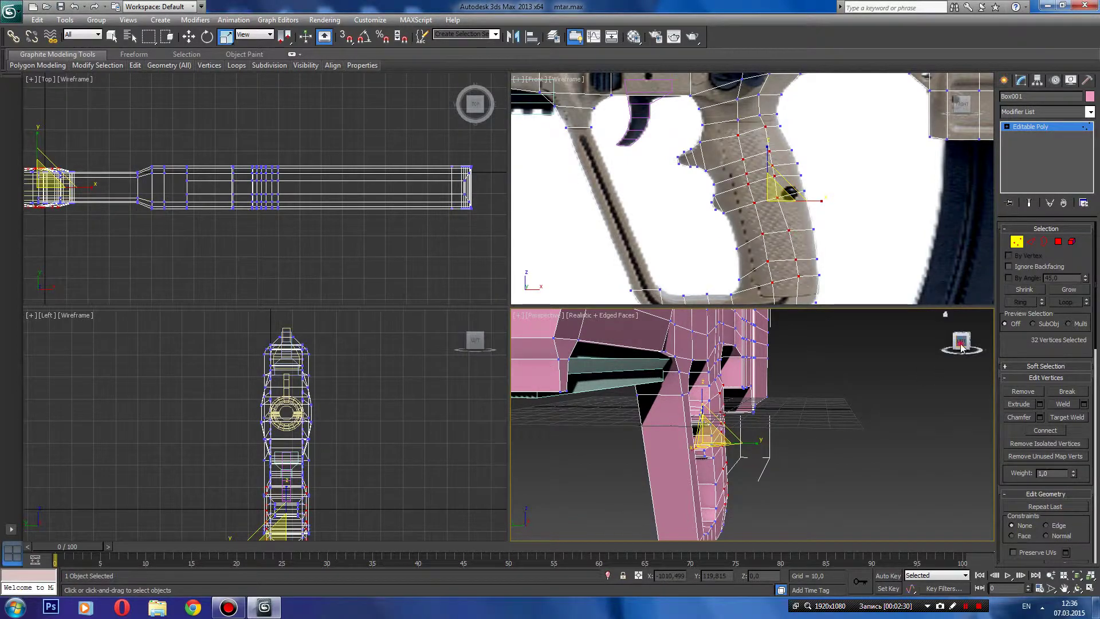
mouse_move(963, 347)
mouse_down()
mouse_move(975, 344)
mouse_move(963, 340)
mouse_up()
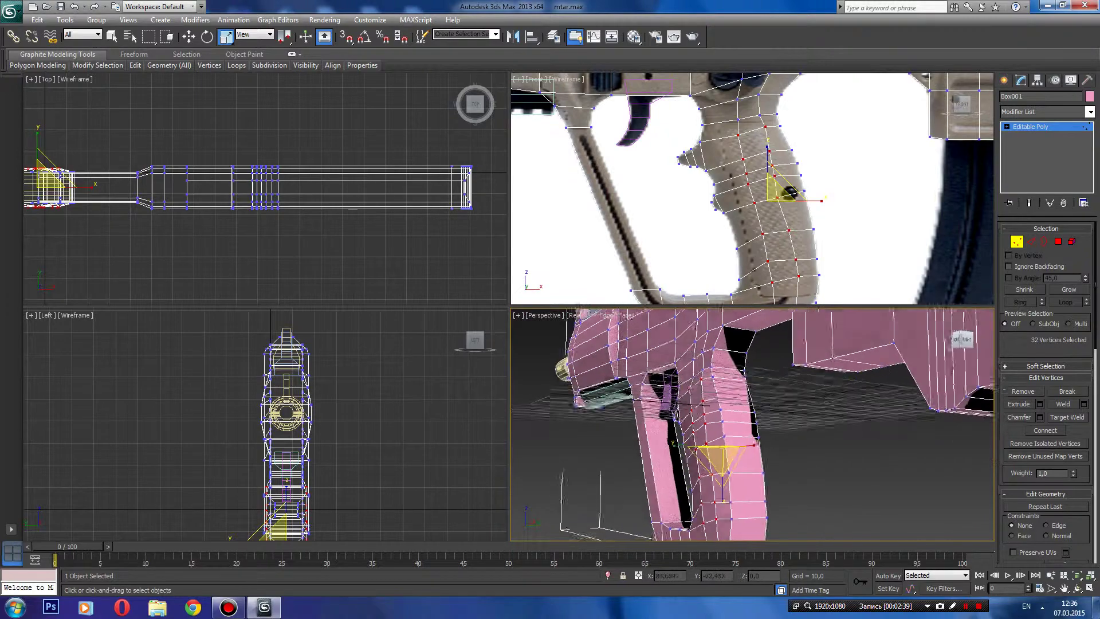
drag(963, 340, 962, 348)
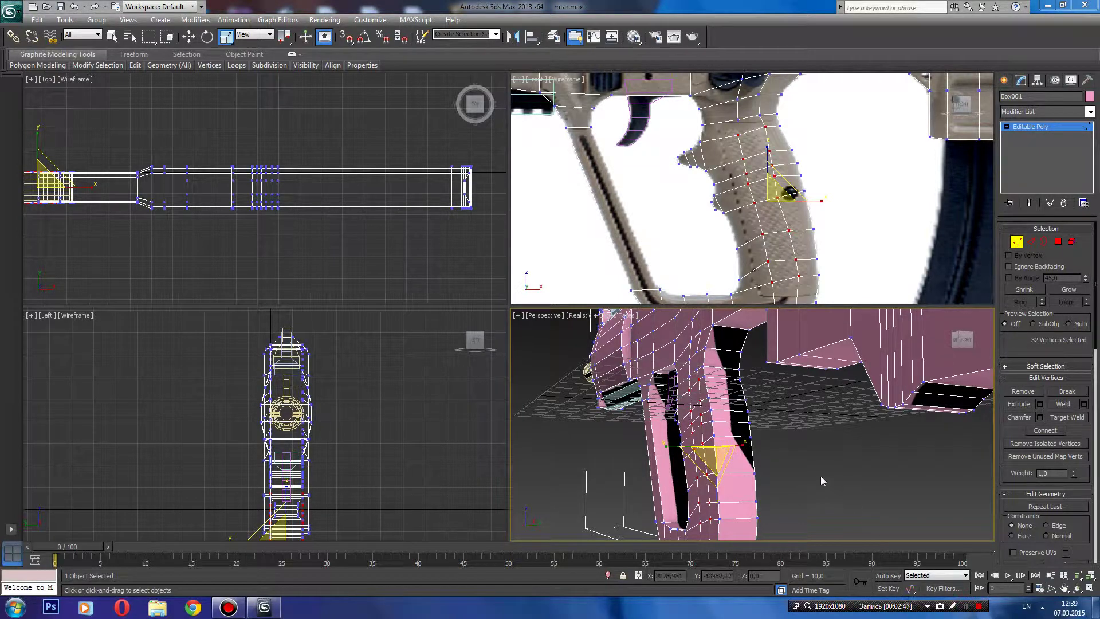
key(alt+Tab)
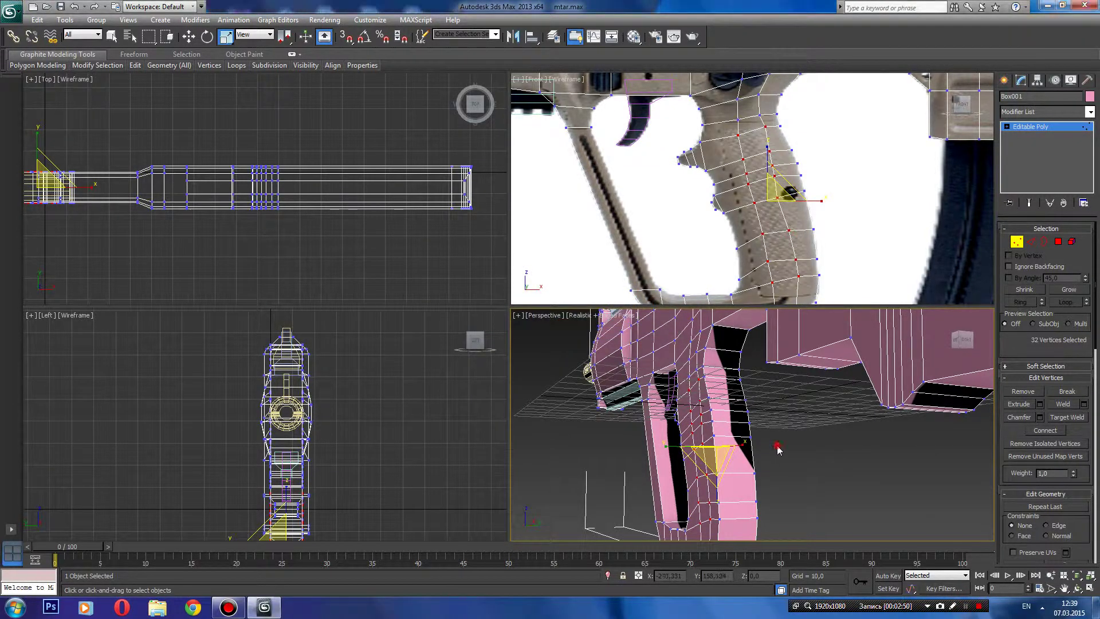
- Scale the grip vertices along Y, constraining to the XY plane with F8
click(779, 447)
alt+middle_drag(786, 453, 789, 418)
key(ctrl+z)
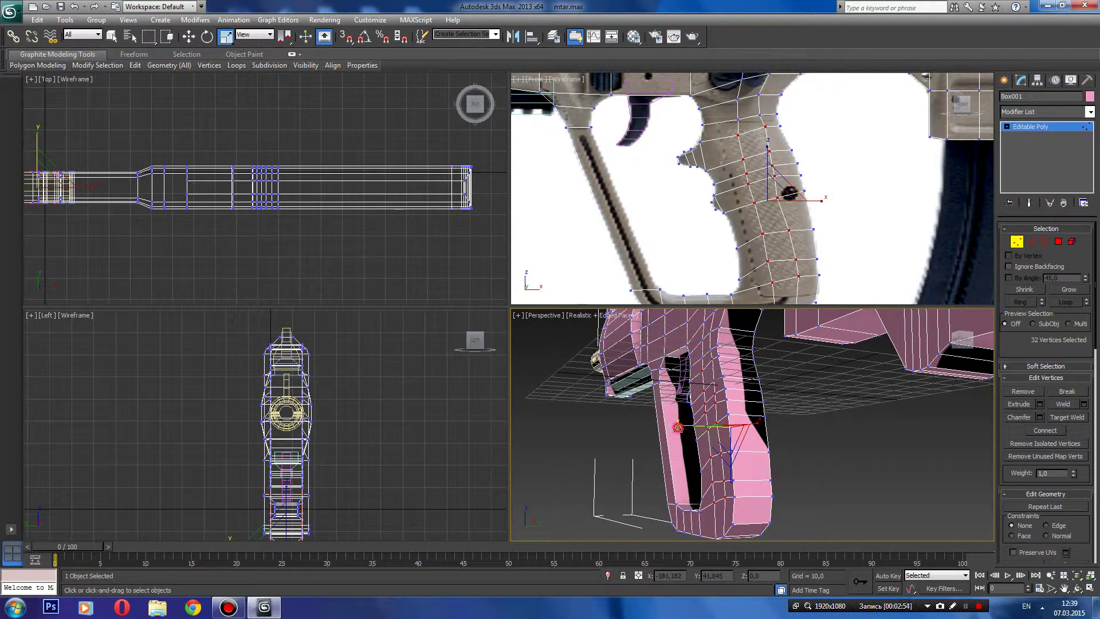
drag(678, 427, 670, 430)
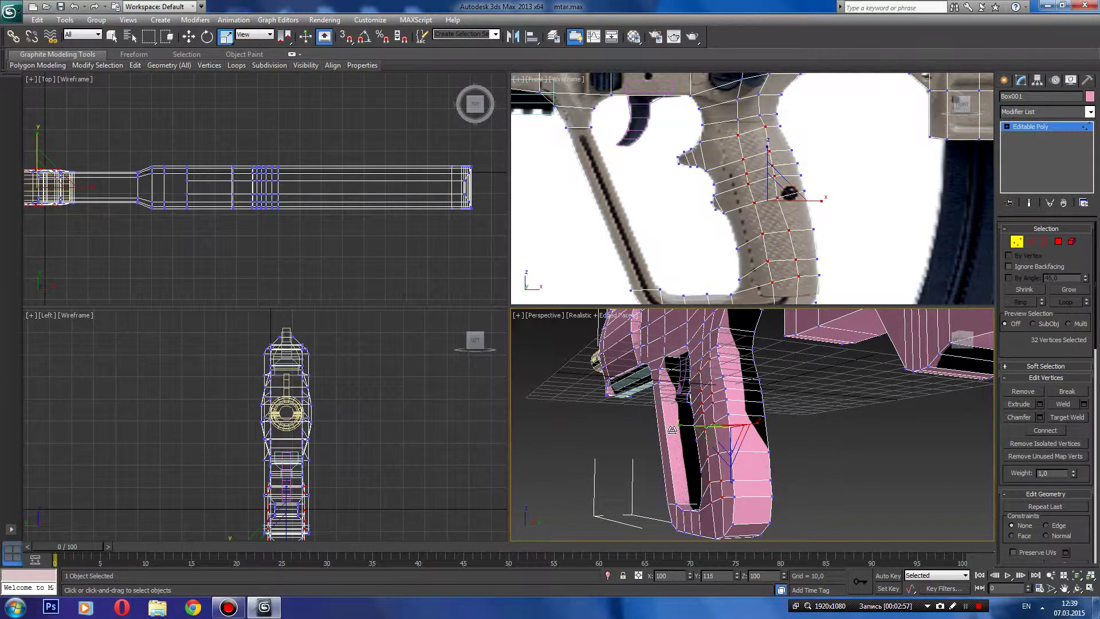
drag(963, 339, 963, 344)
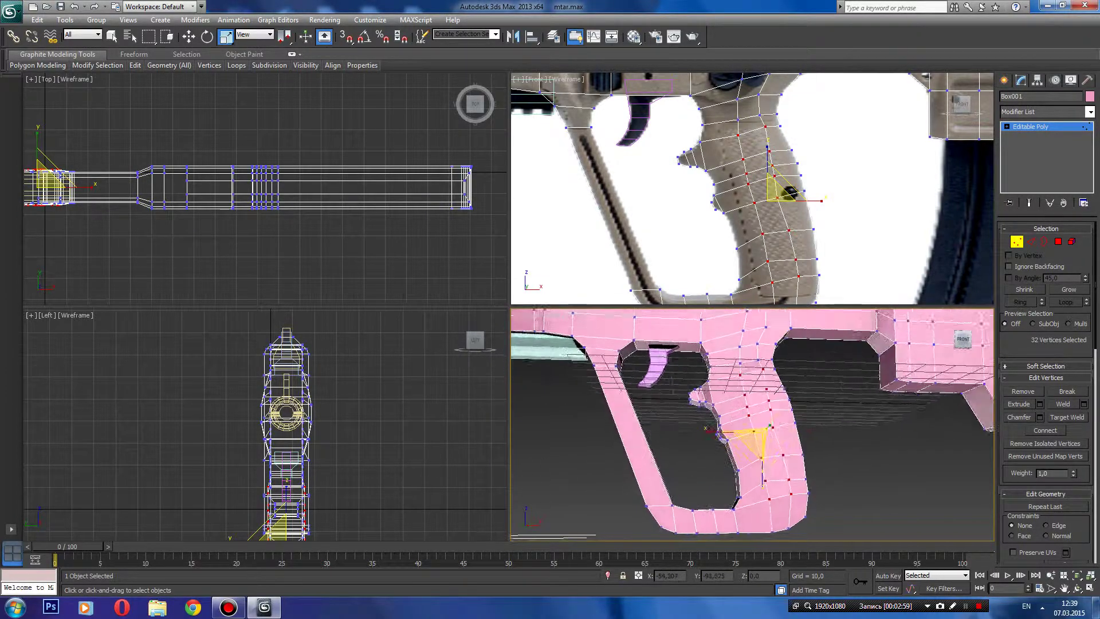
alt+middle_drag(802, 424, 824, 436)
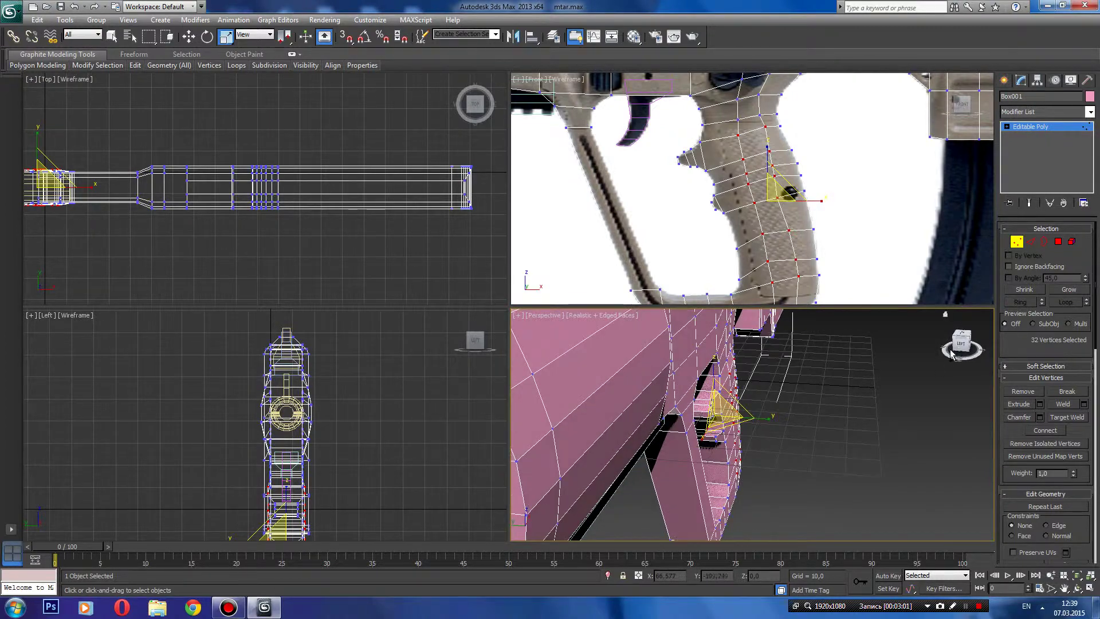
drag(767, 419, 776, 419)
key(F8)
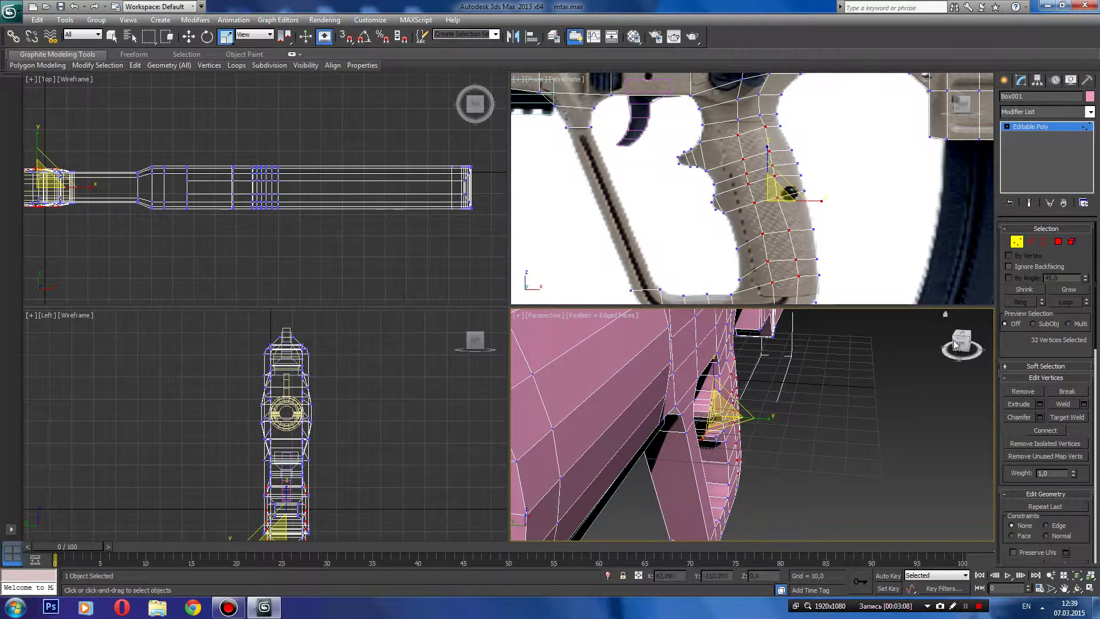
drag(956, 345, 962, 341)
- Select the four vertices where the grip top meets the receiver, then view from the right side
drag(728, 110, 746, 128)
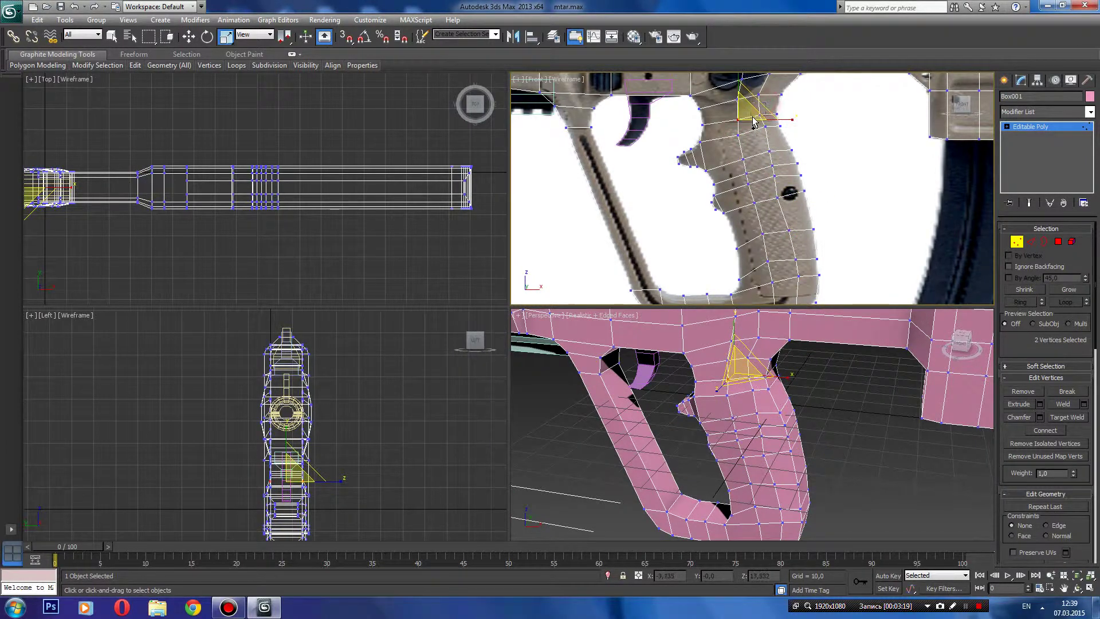
ctrl+drag(763, 101, 787, 123)
alt+middle_drag(702, 409, 656, 416)
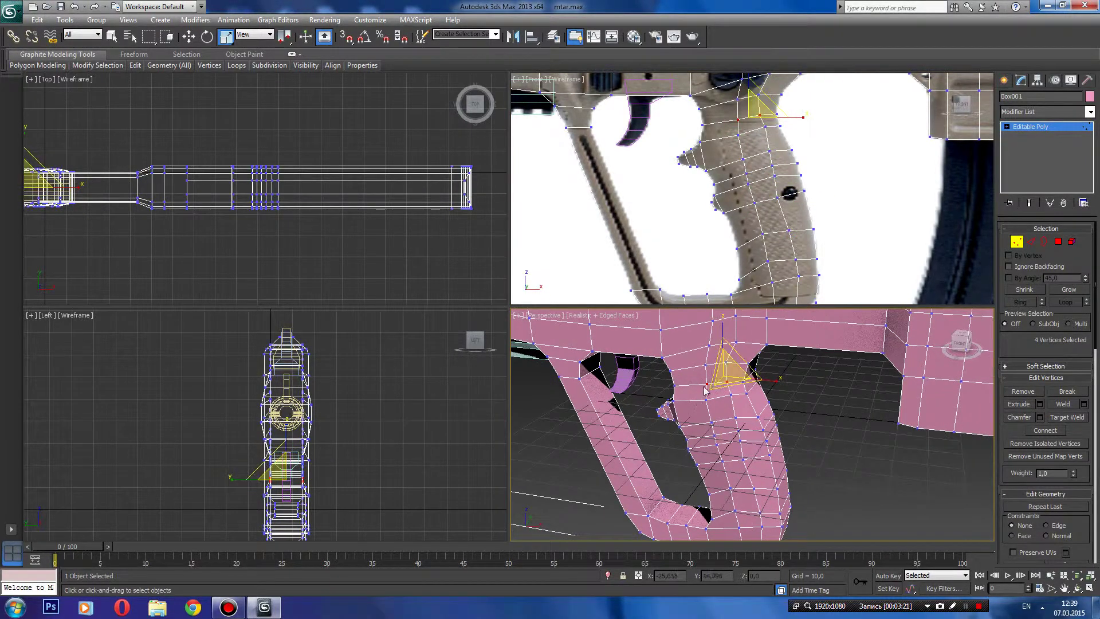
click(963, 344)
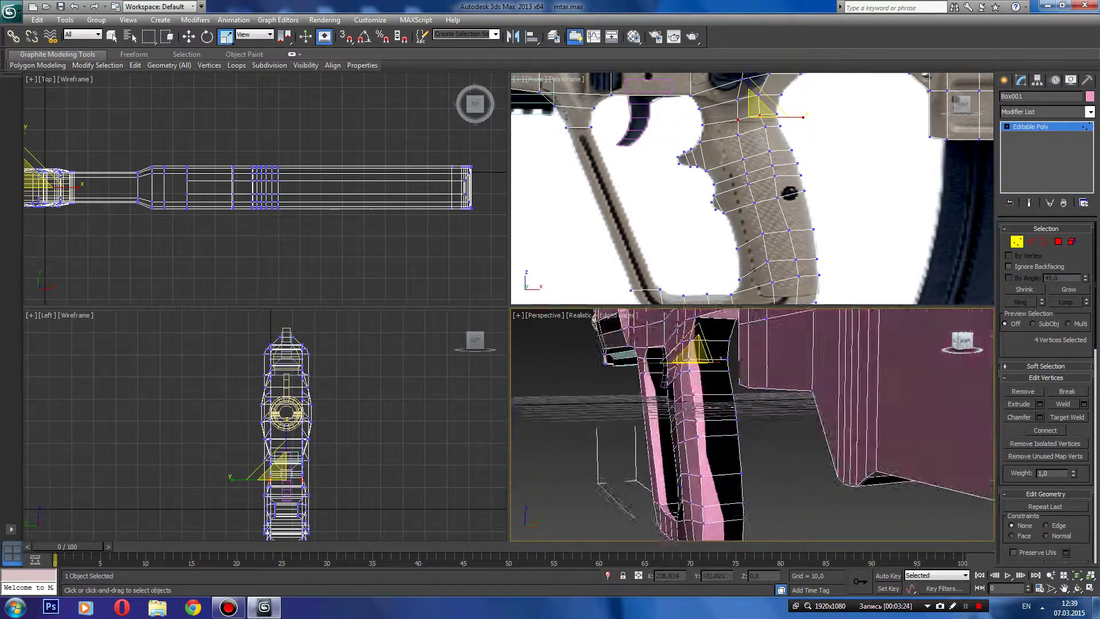
drag(964, 345, 895, 375)
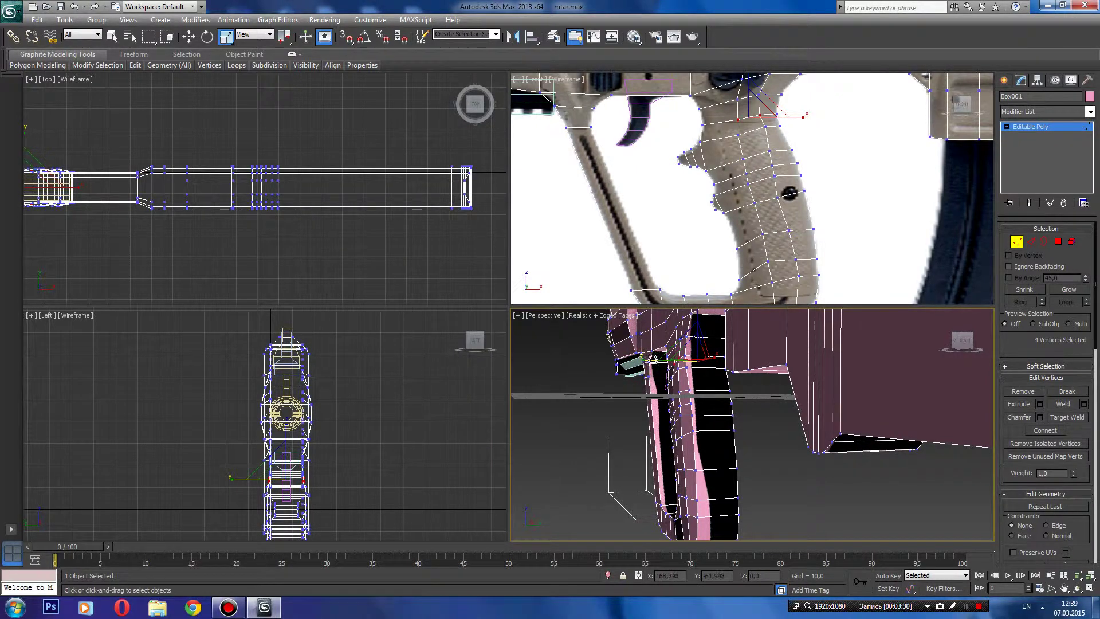
click(1019, 241)
- Inspect the whole gun against the receiver reference image, then select Box001
click(783, 513)
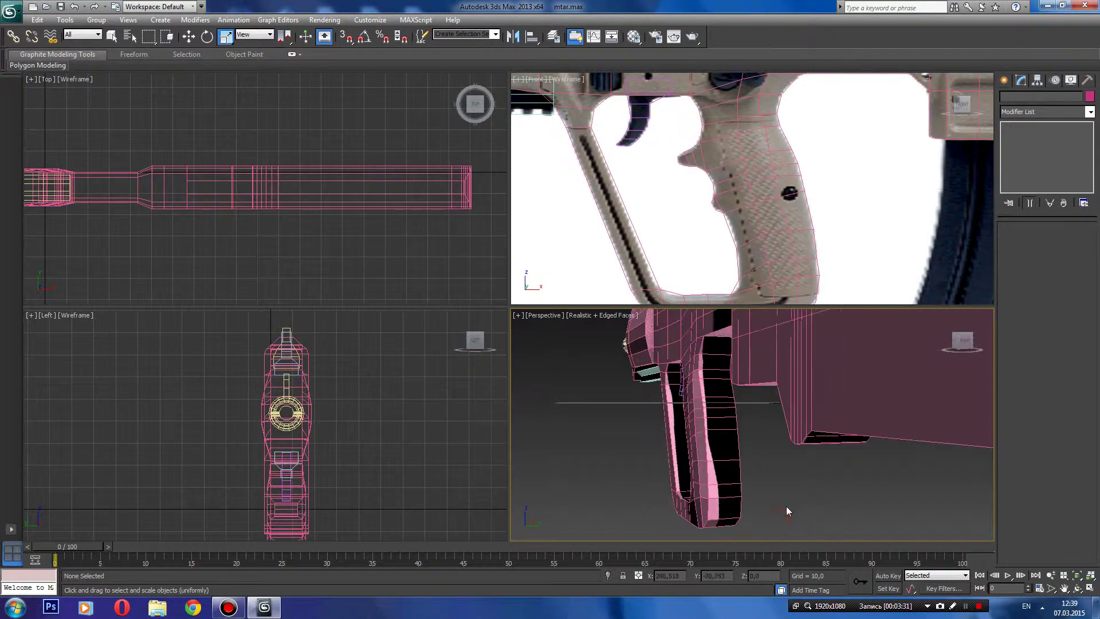
mouse_move(960, 339)
mouse_down()
mouse_move(923, 342)
mouse_move(962, 342)
mouse_up()
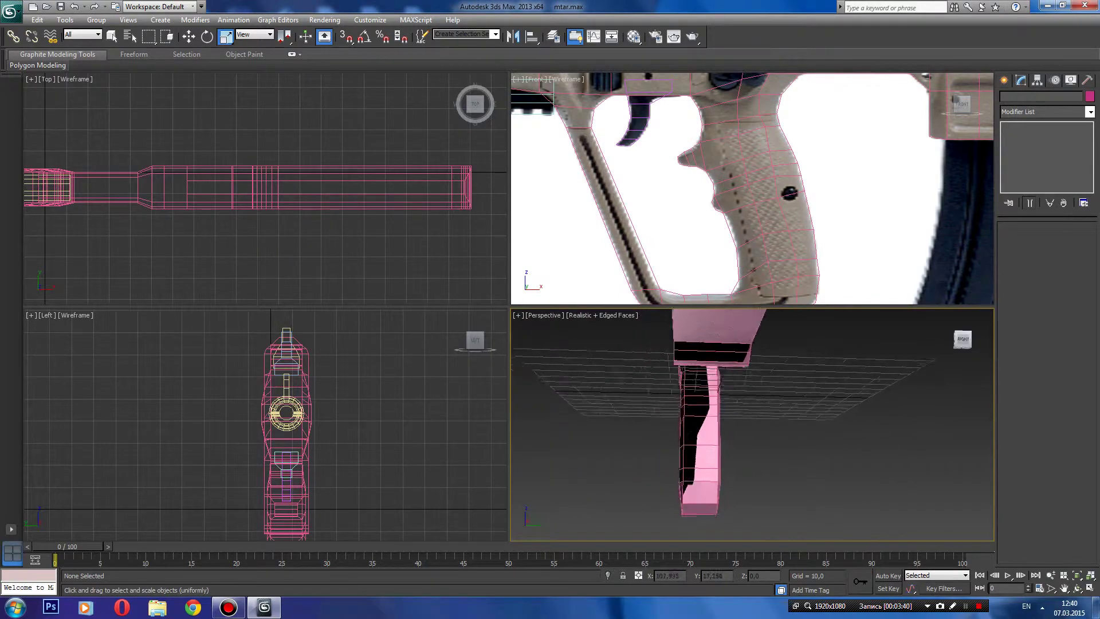
click(962, 342)
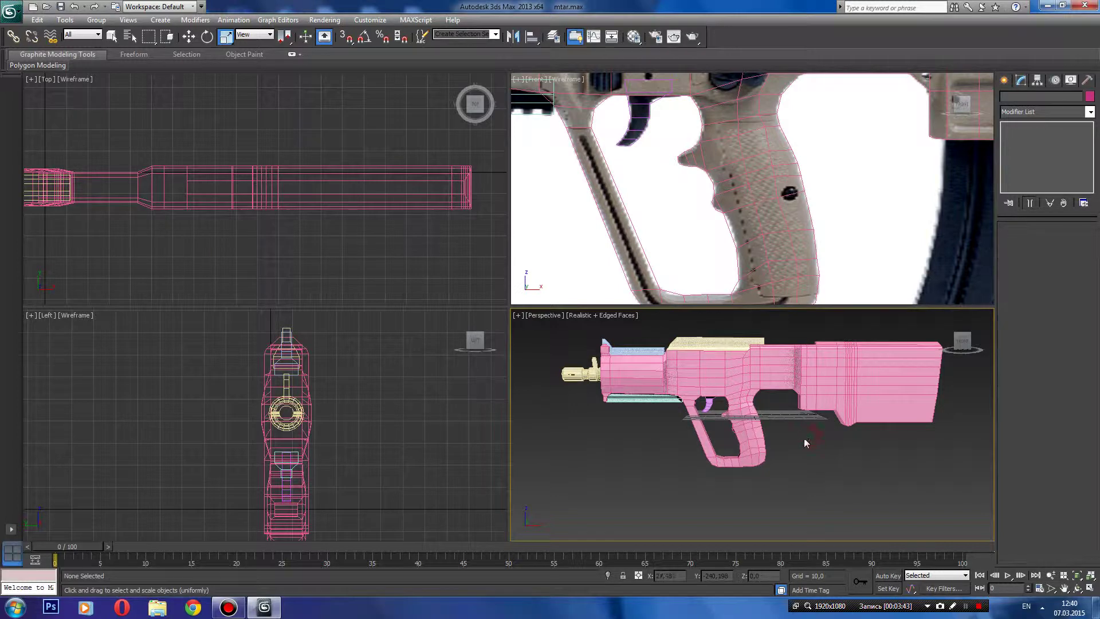
scroll(693, 175, down, 3)
scroll(694, 175, down, 2)
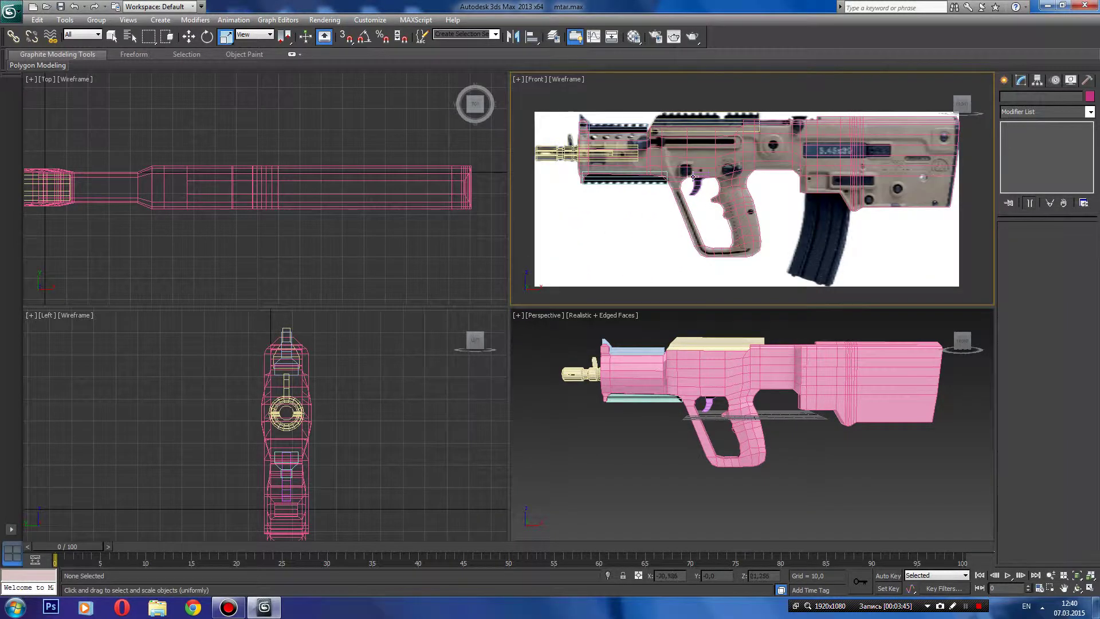
scroll(693, 175, up, 2)
scroll(614, 218, up, 4)
middle_drag(613, 217, 714, 206)
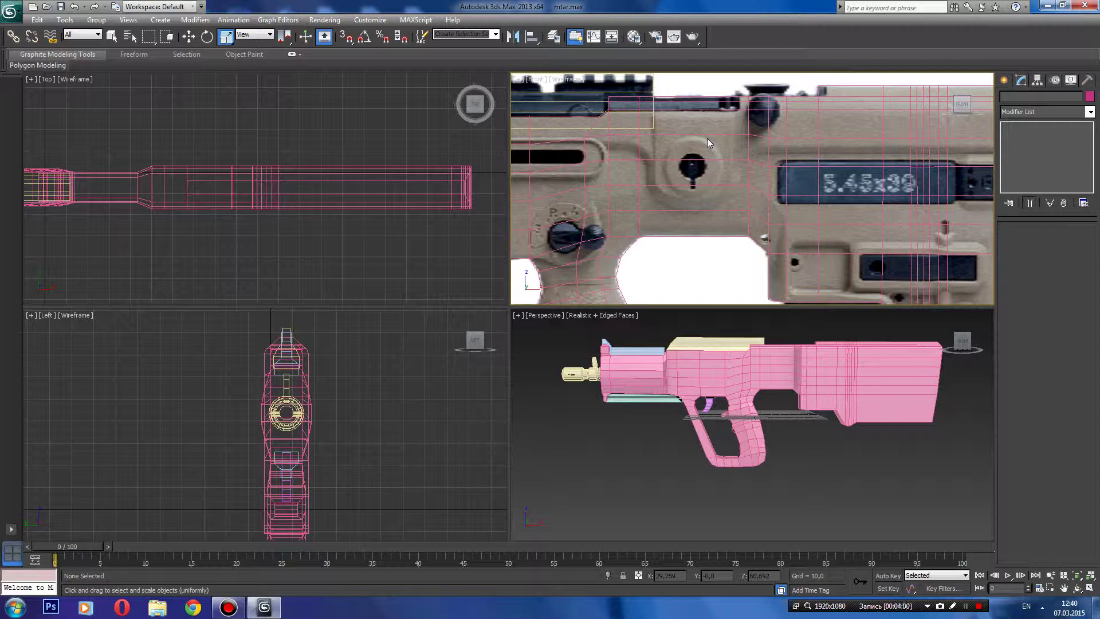
middle_drag(668, 130, 566, 143)
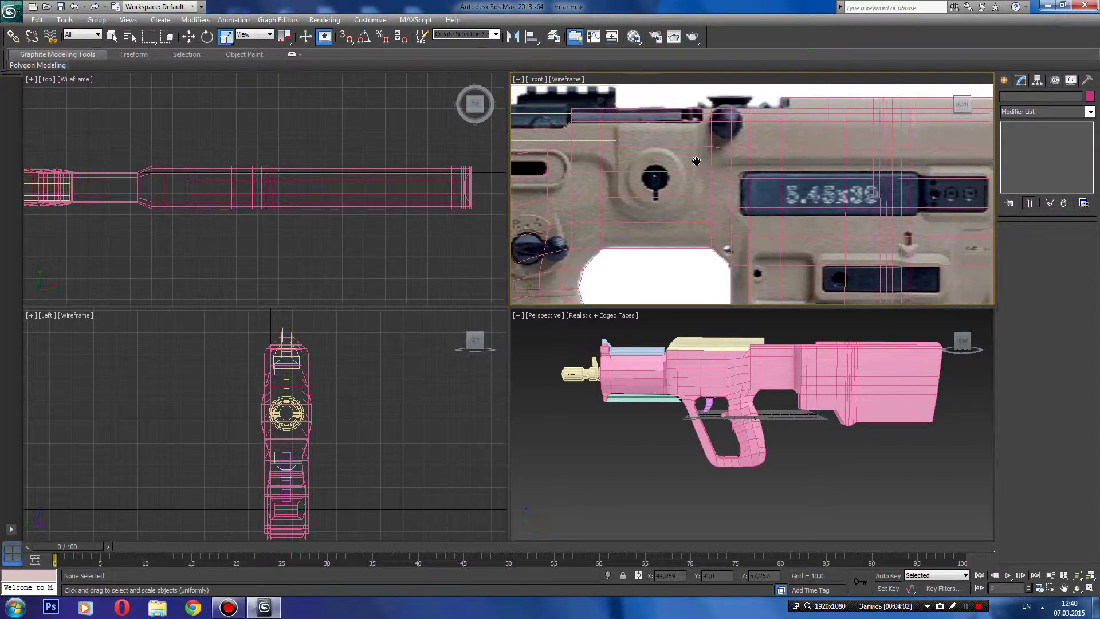
mouse_move(847, 198)
middle_down()
mouse_move(755, 170)
mouse_move(579, 169)
middle_up()
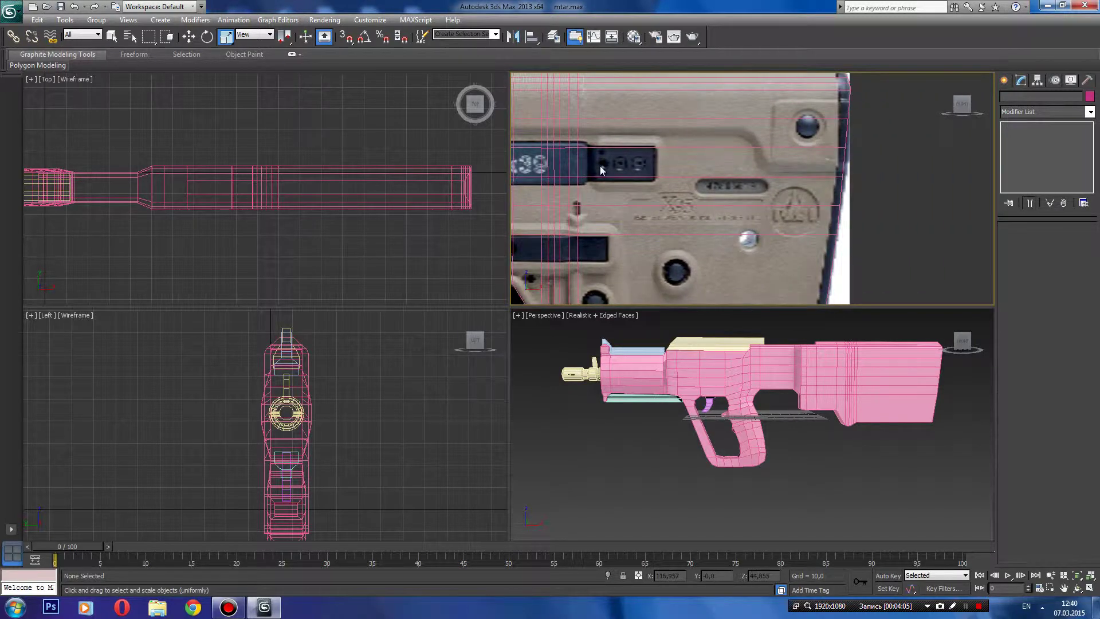
scroll(766, 174, down, 5)
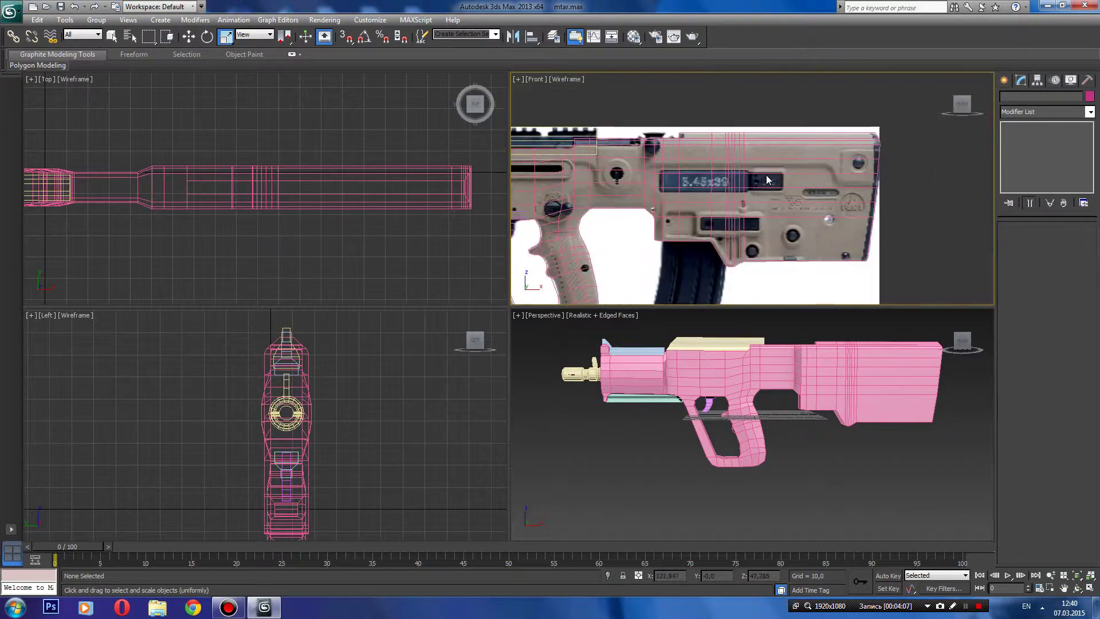
click(751, 201)
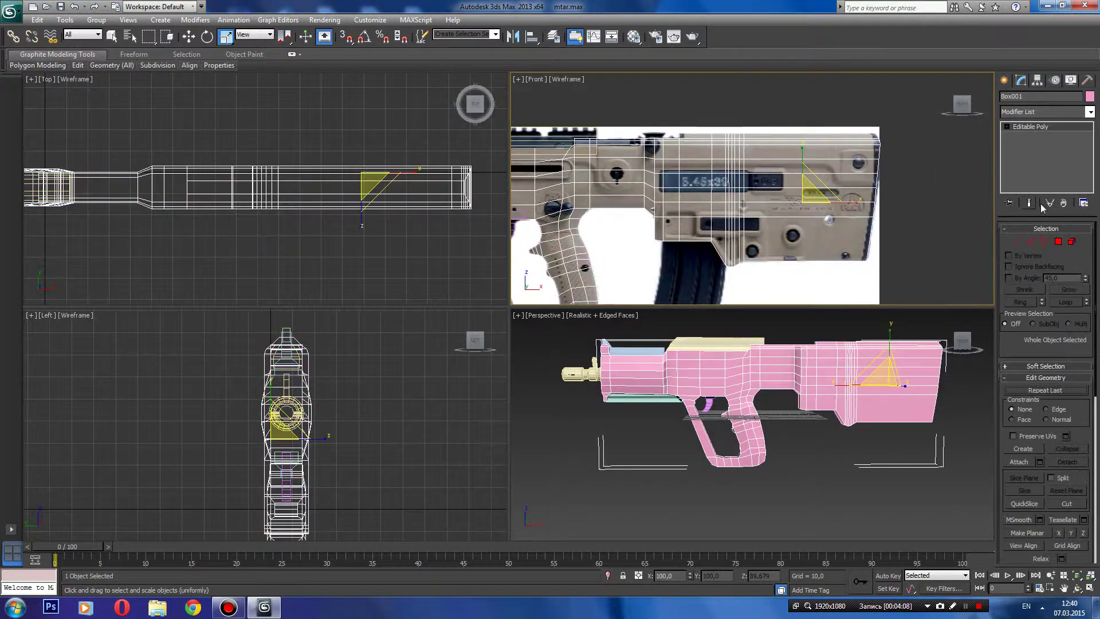
- Lower the horizontal row of receiver vertices along Y to the reference outline
click(1017, 241)
middle_drag(793, 186, 781, 193)
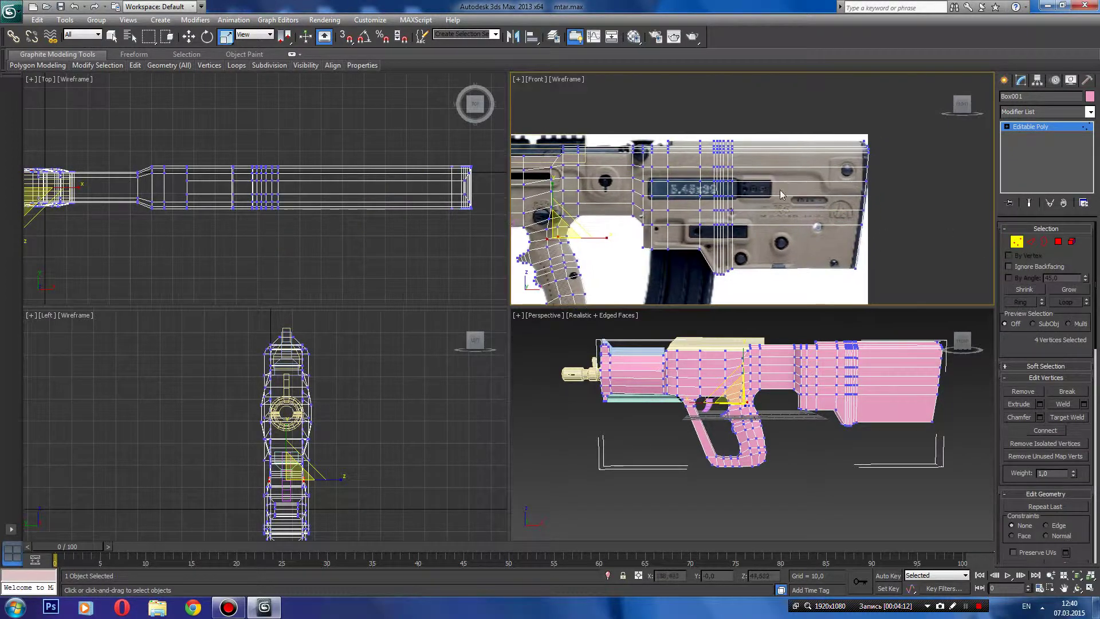
key(w)
scroll(748, 156, up, 6)
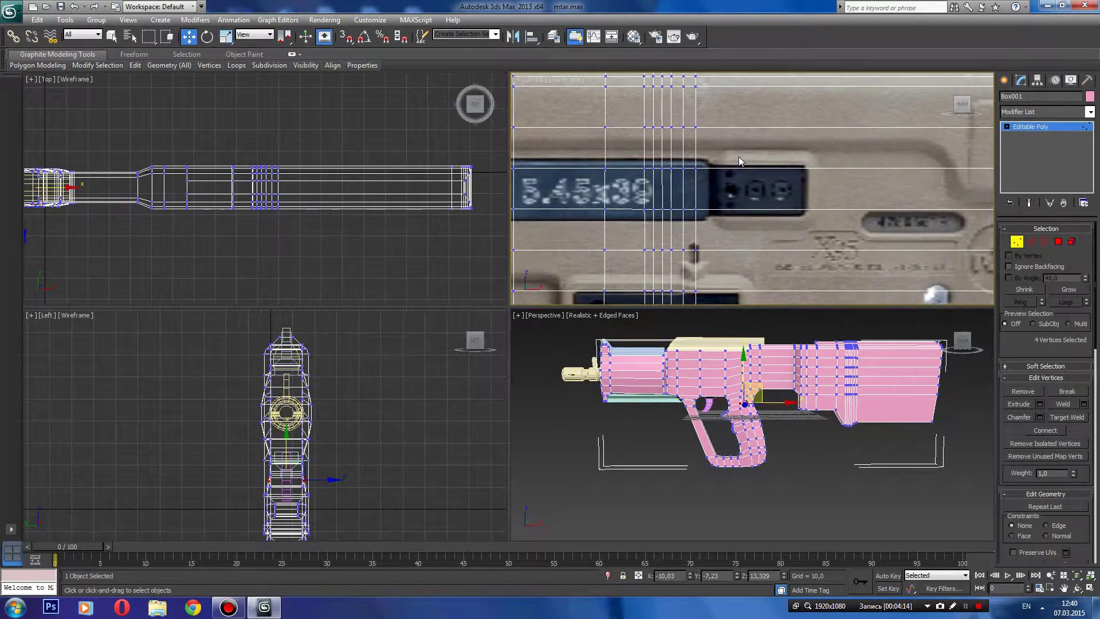
middle_drag(739, 157, 850, 210)
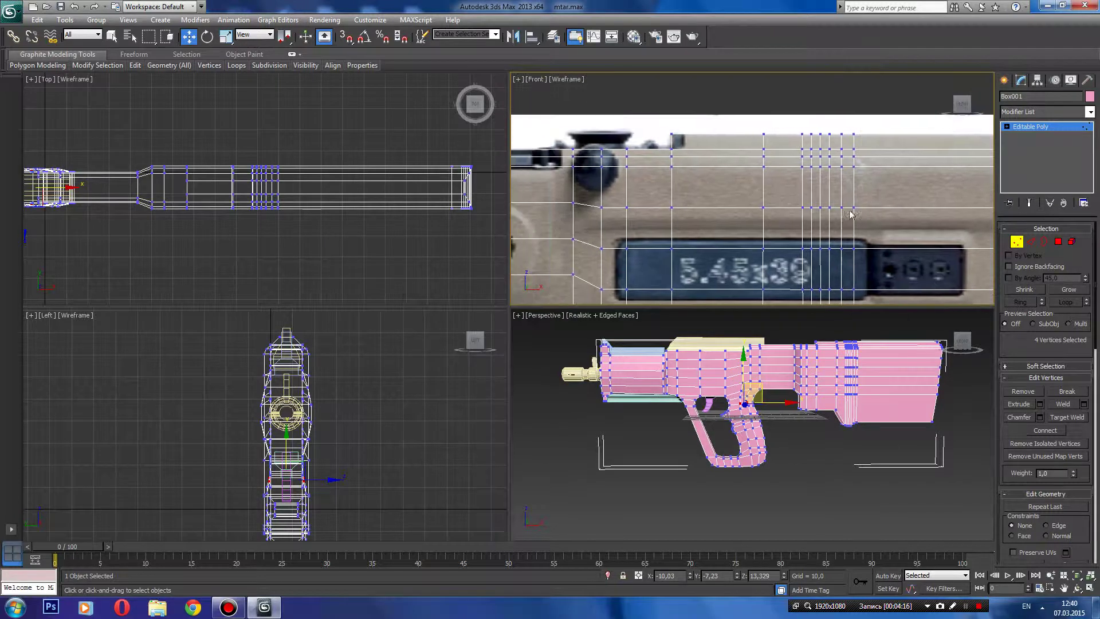
drag(857, 203, 601, 235)
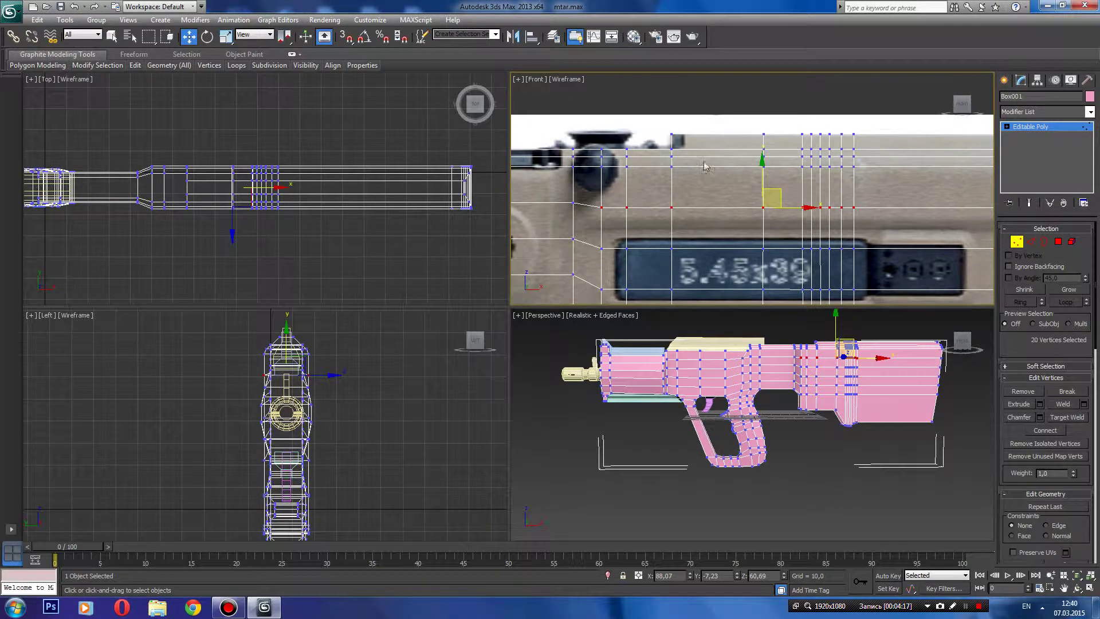
drag(769, 166, 748, 184)
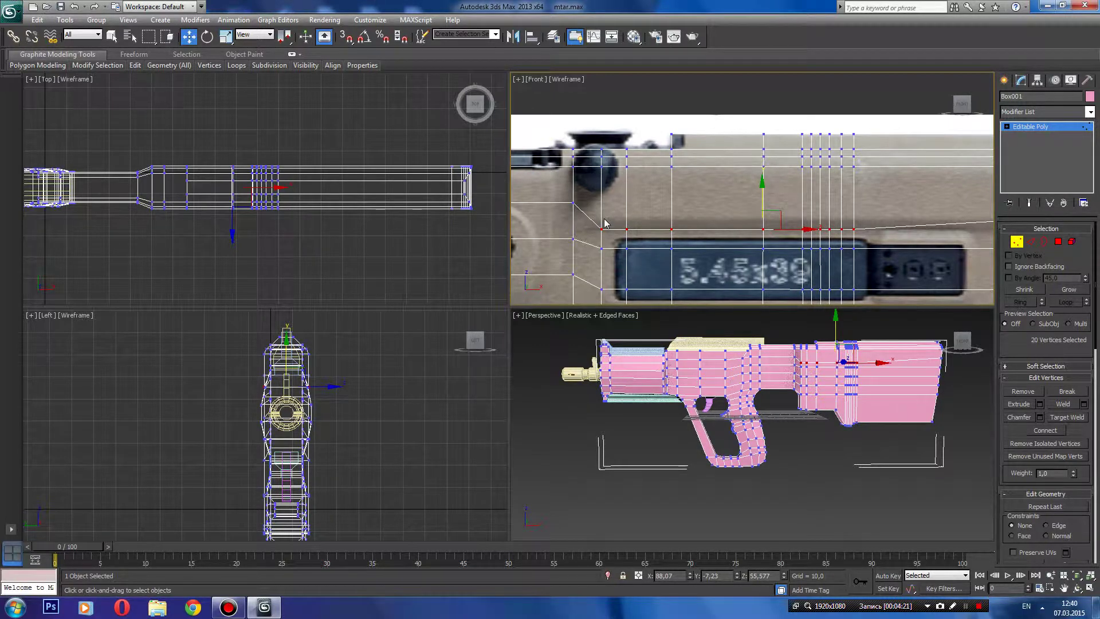
middle_drag(605, 224, 486, 186)
middle_drag(860, 210, 622, 187)
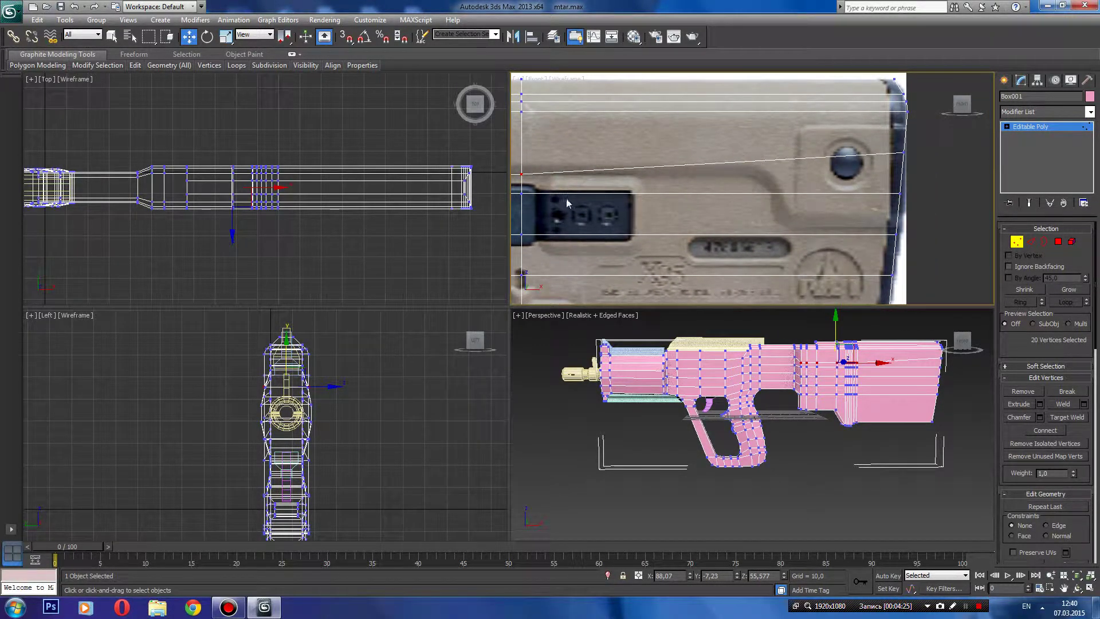
middle_drag(568, 199, 726, 165)
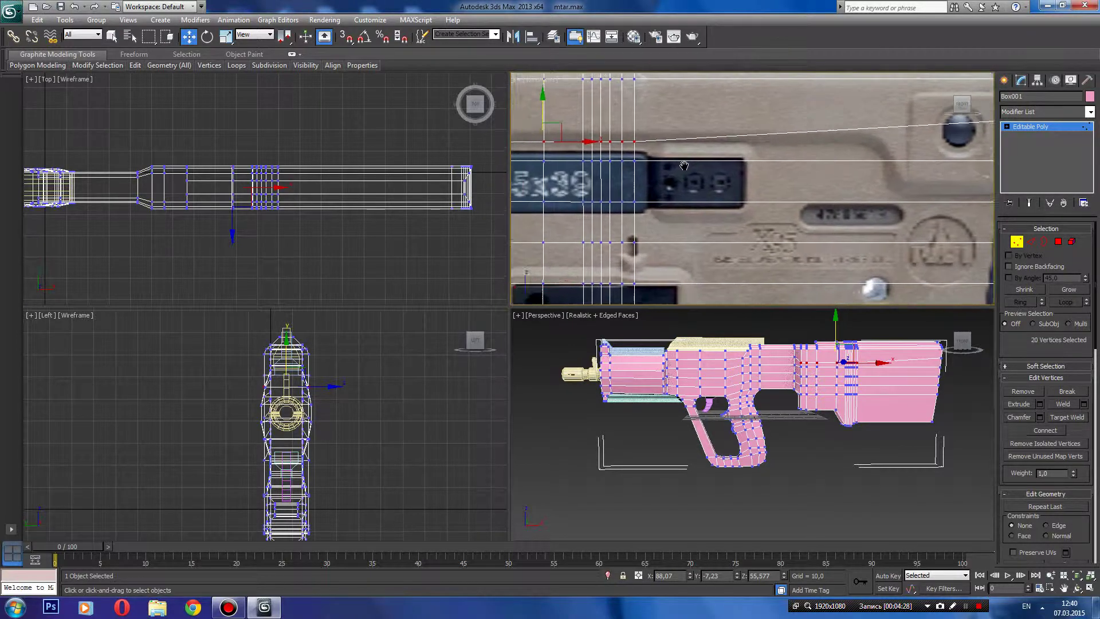
middle_drag(778, 157, 602, 187)
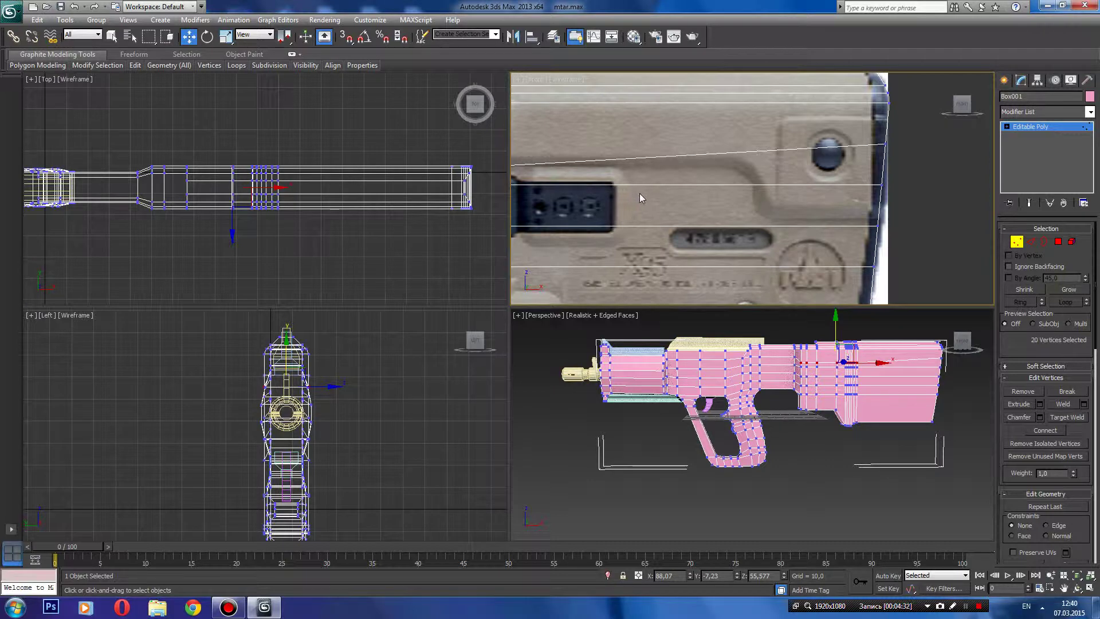
scroll(639, 194, down, 3)
- Connect the ring of horizontal rear-section edges with 3 segments
click(1032, 242)
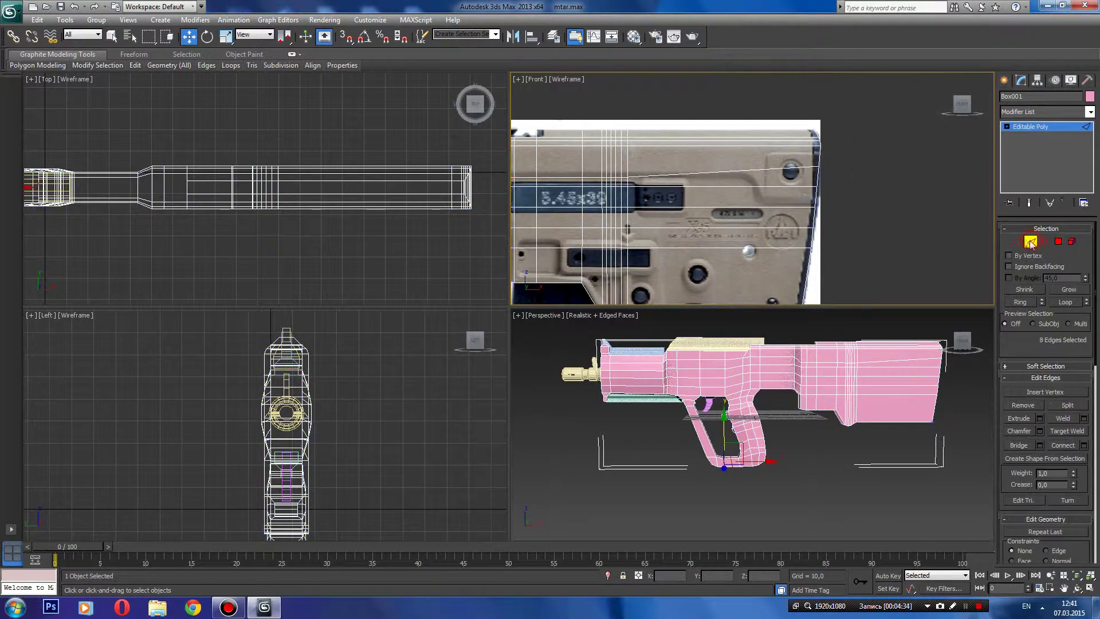
middle_drag(704, 243, 705, 219)
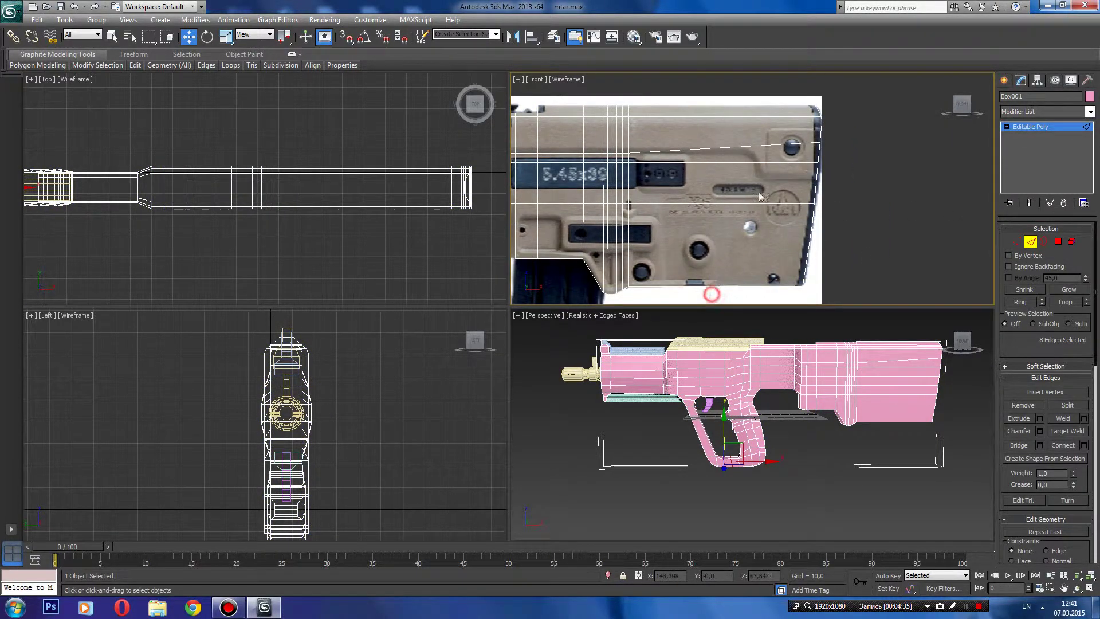
click(780, 101)
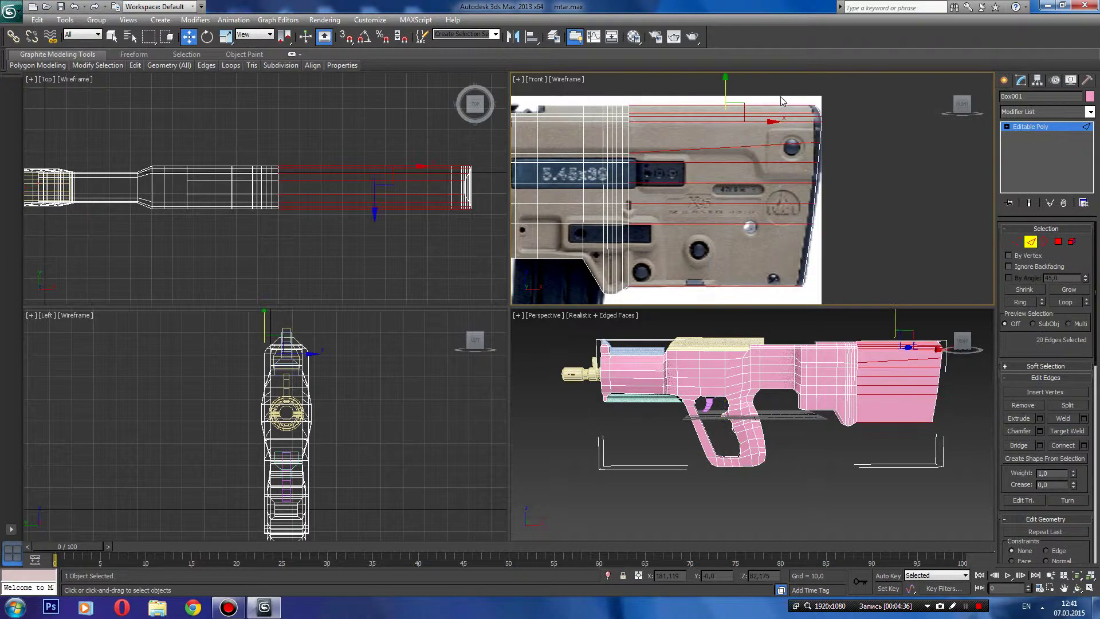
click(1084, 445)
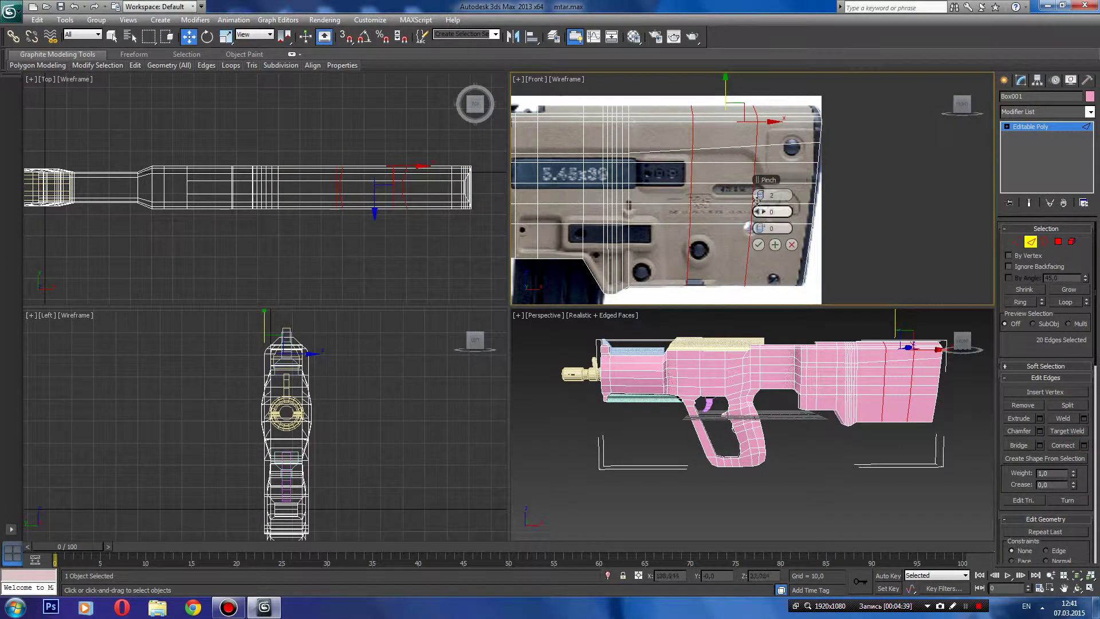
drag(761, 197, 762, 191)
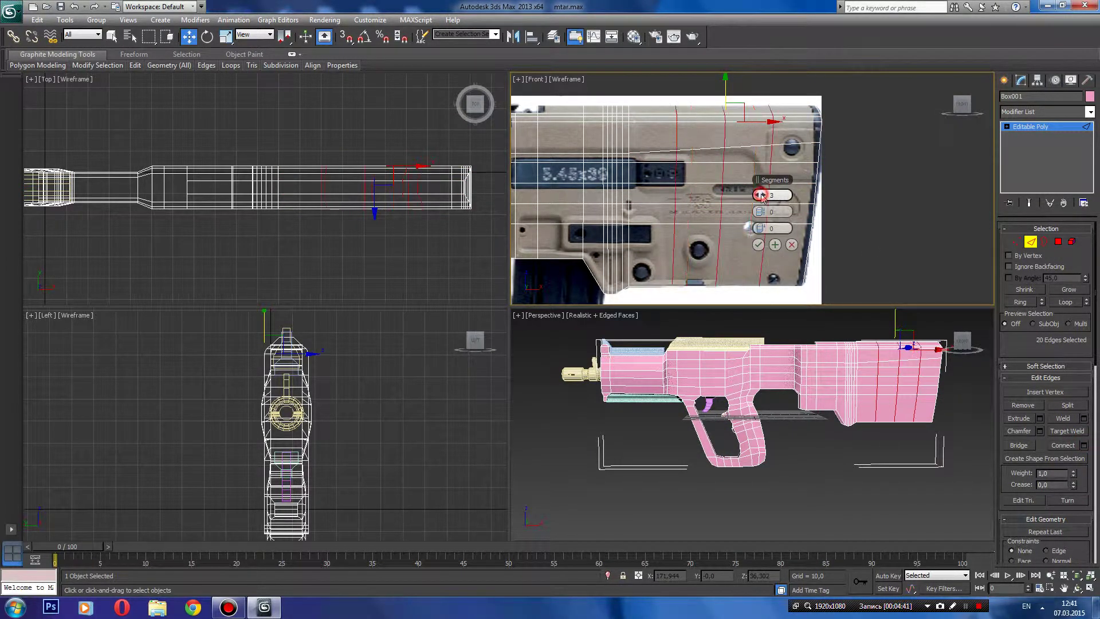
click(758, 245)
- In Vertex mode, lower a few vertices on the rear section to match the reference
click(1017, 241)
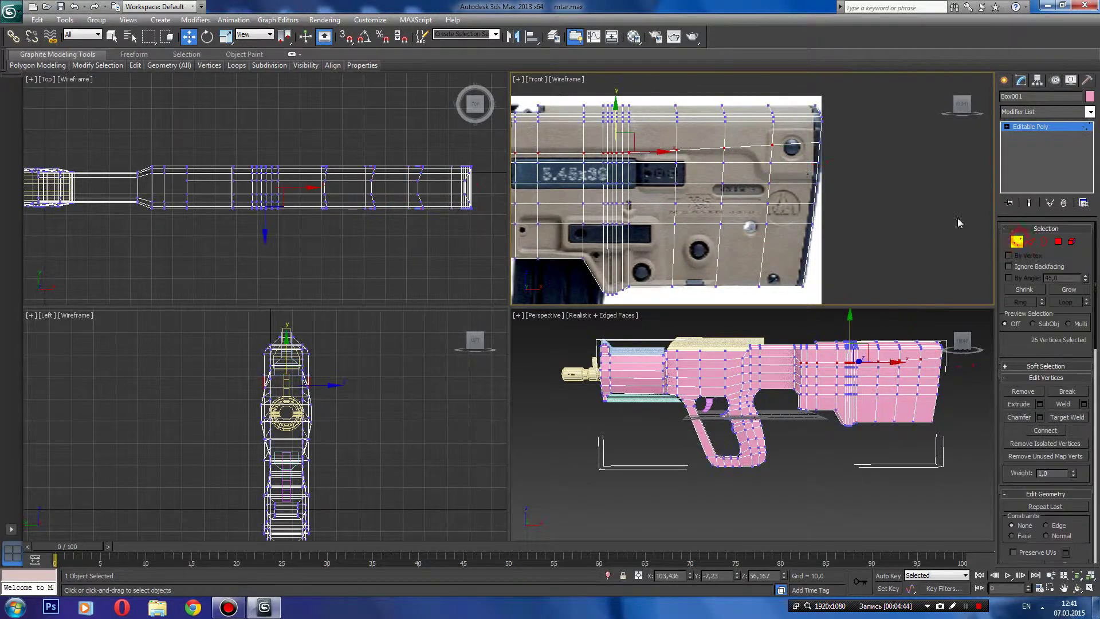
scroll(796, 172, up, 2)
middle_drag(793, 151, 714, 182)
middle_drag(536, 211, 612, 225)
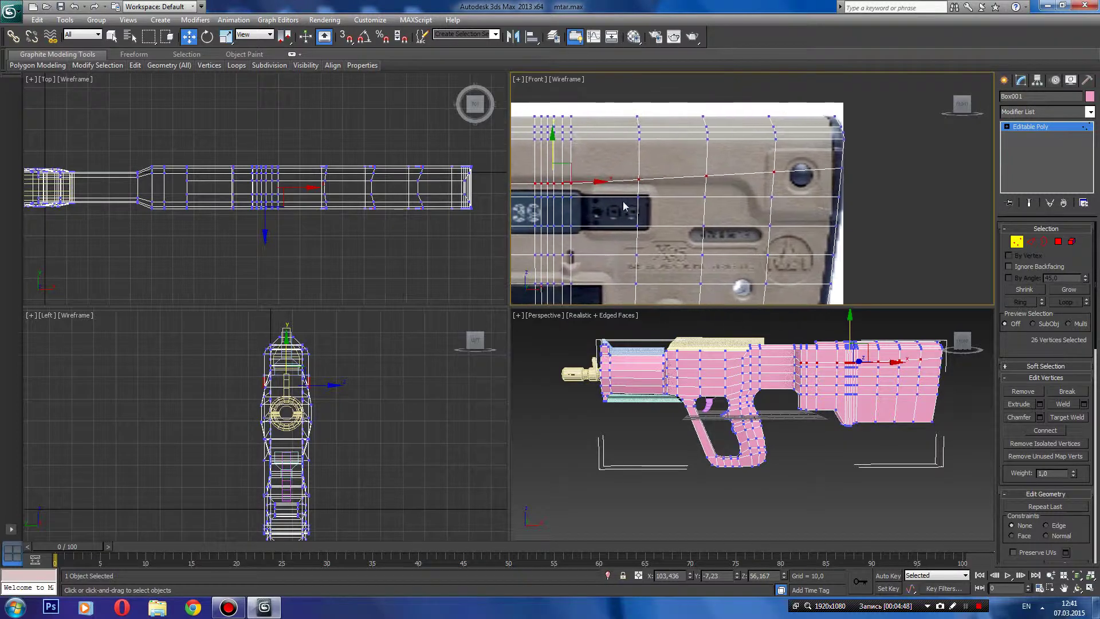
drag(628, 169, 649, 189)
drag(639, 149, 635, 154)
click(711, 167)
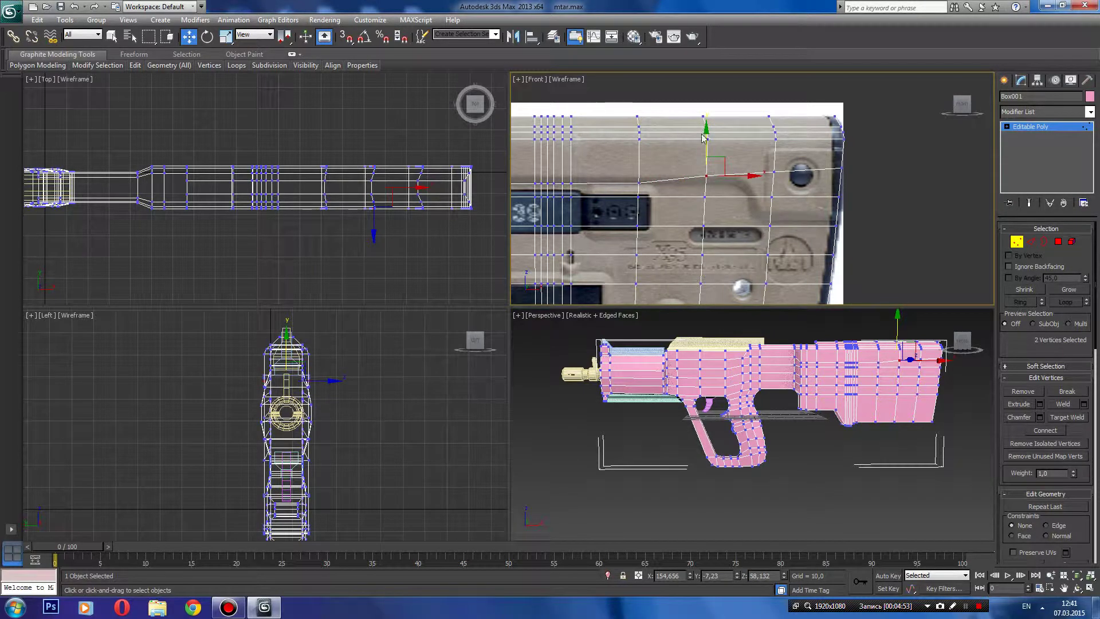
drag(705, 134, 705, 142)
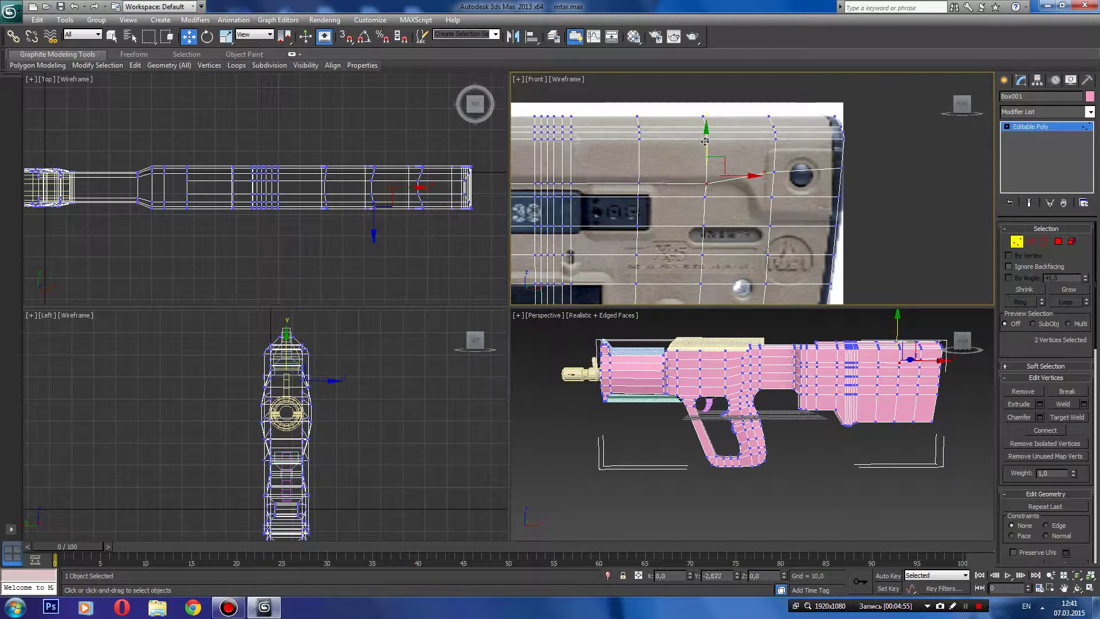
- Slide a vertical column of rear vertices along the body to fit the photo
scroll(757, 188, down, 2)
scroll(745, 172, down, 2)
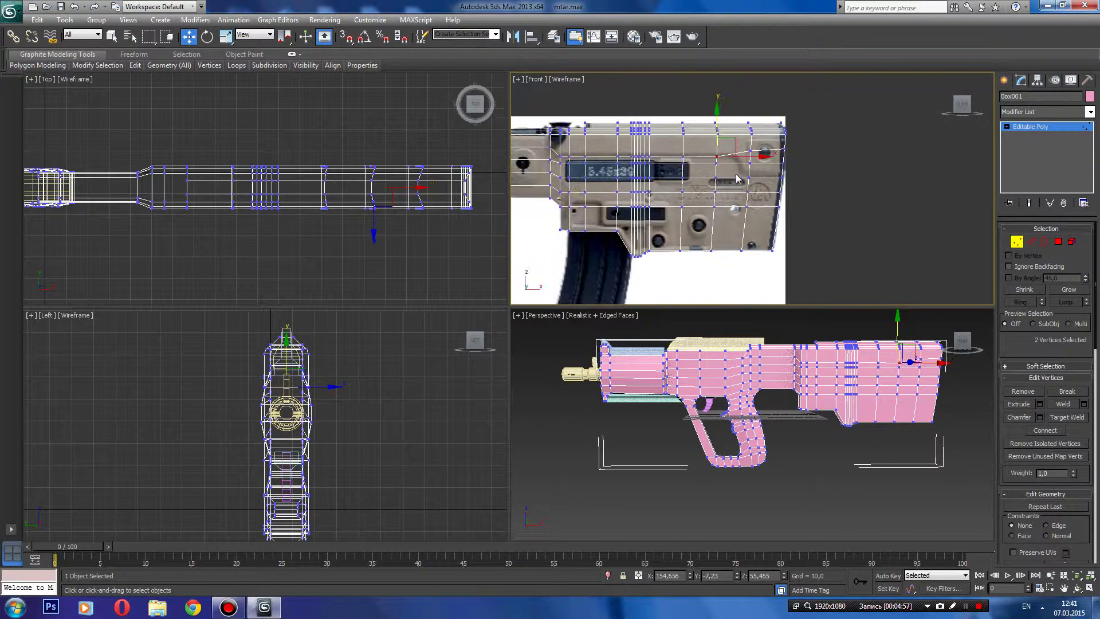
drag(723, 259, 762, 106)
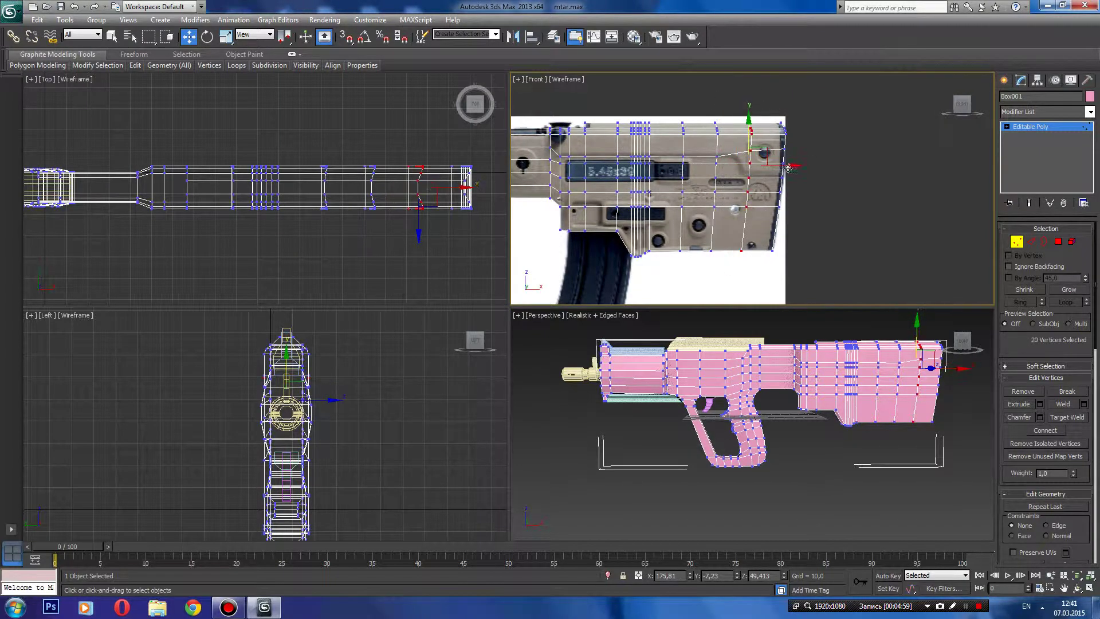
drag(791, 166, 777, 166)
- Select a horizontal vertex row across the rear receiver and lower it slightly
scroll(767, 149, up, 1)
scroll(756, 169, up, 2)
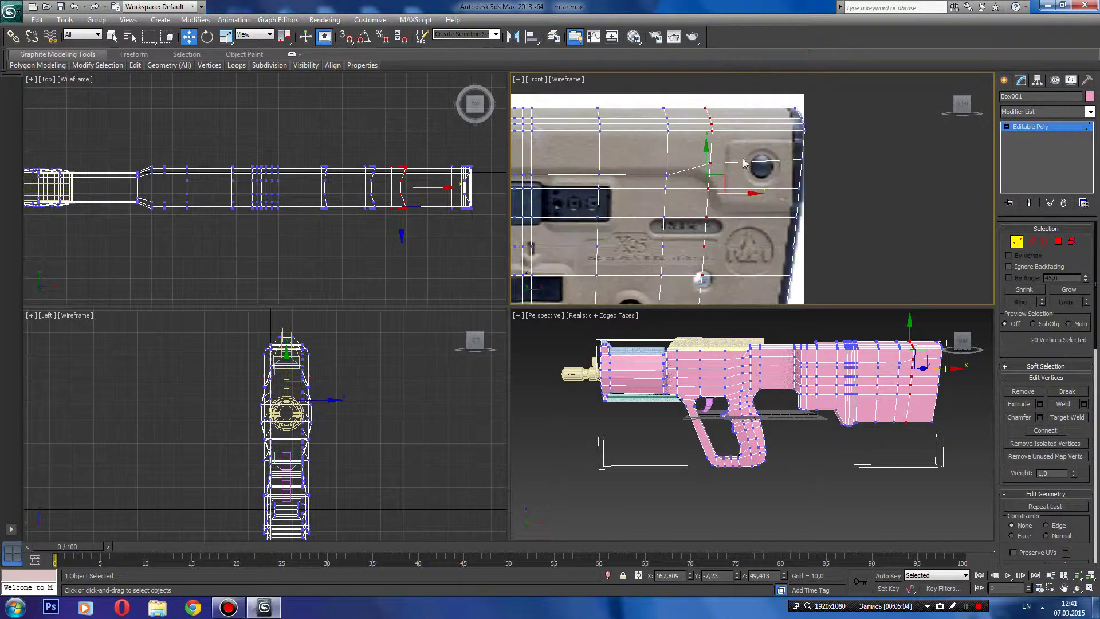
scroll(739, 157, up, 2)
scroll(711, 152, up, 2)
scroll(690, 151, down, 1)
scroll(697, 167, down, 1)
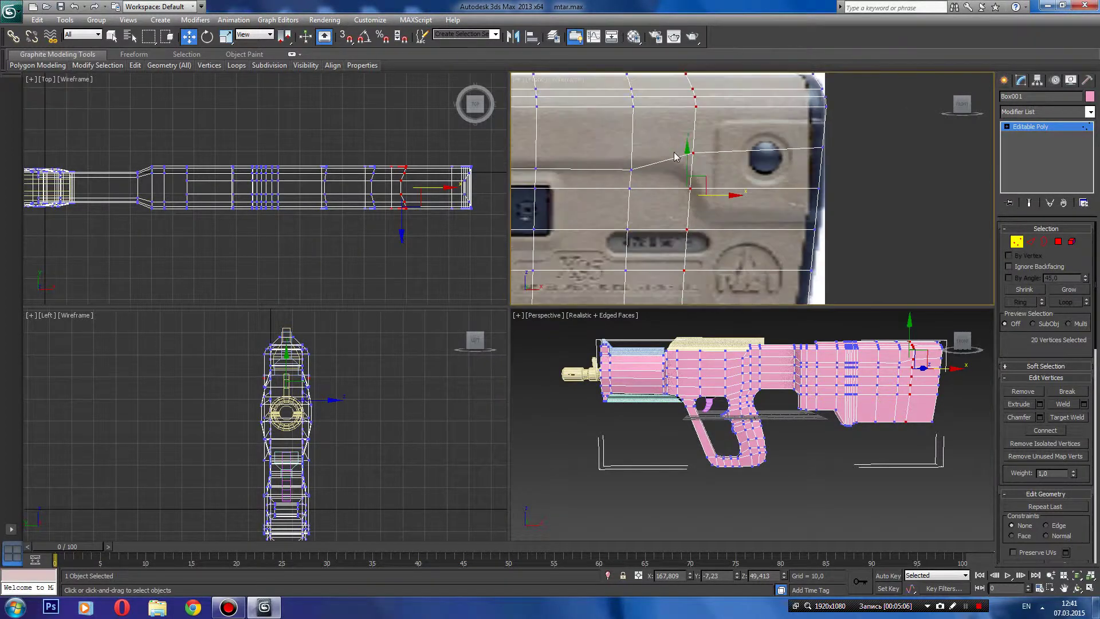
scroll(704, 180, down, 1)
drag(808, 199, 583, 184)
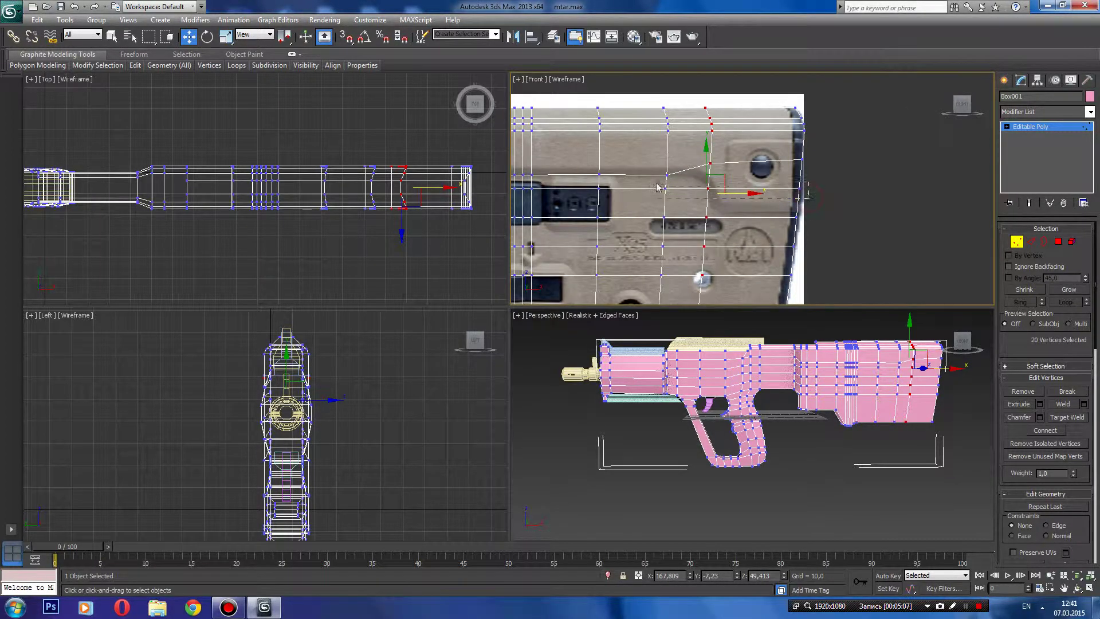
drag(515, 183, 523, 191)
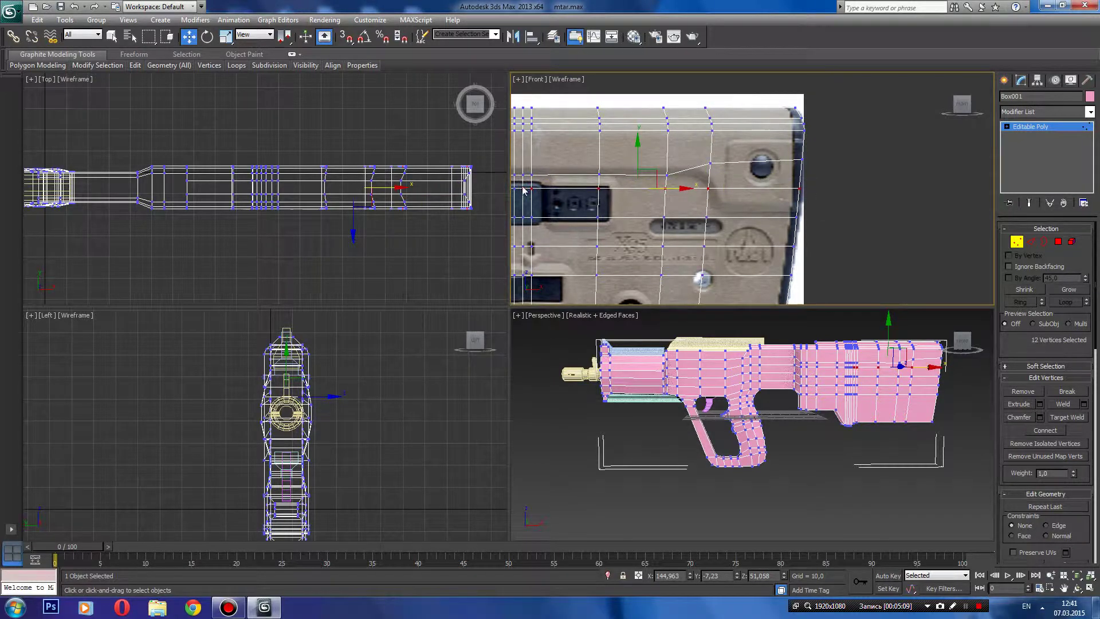
middle_drag(617, 220, 658, 230)
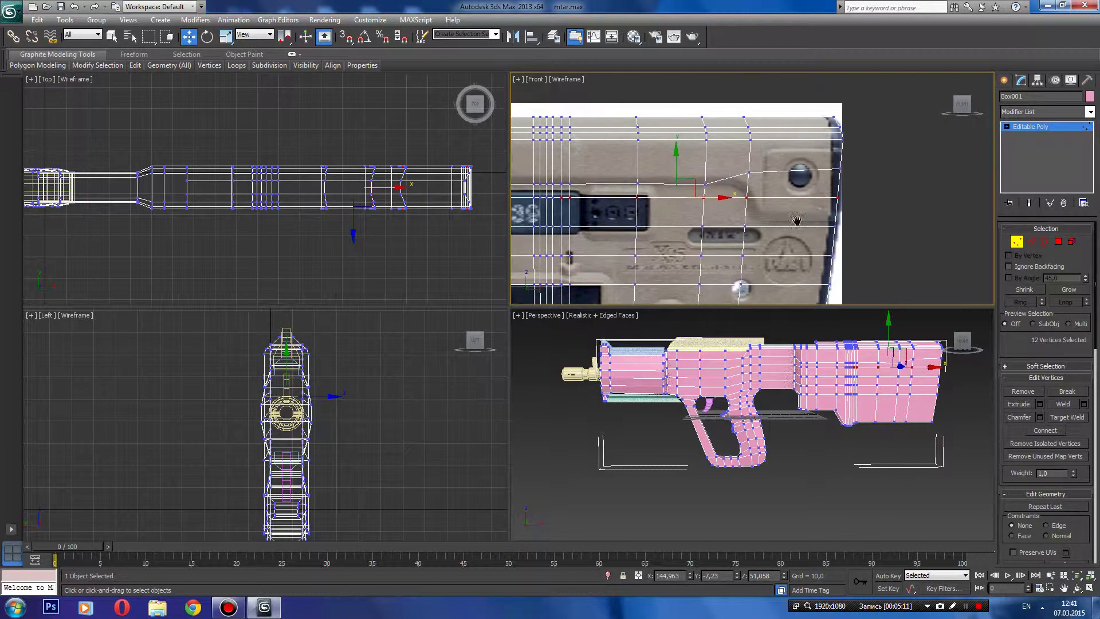
middle_drag(597, 214, 657, 208)
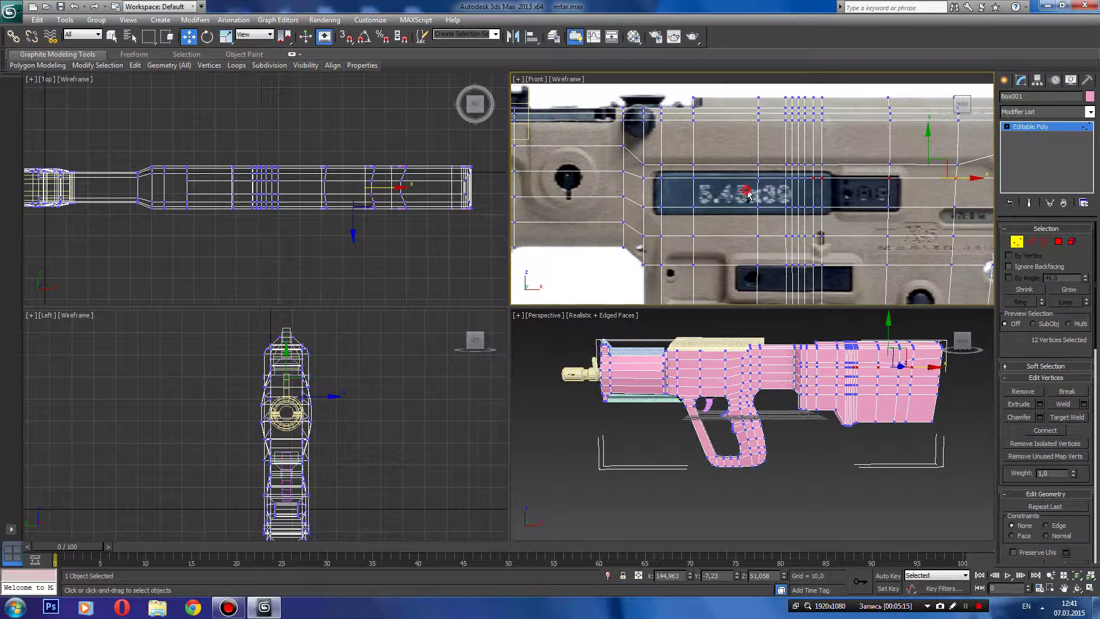
ctrl+drag(748, 194, 820, 172)
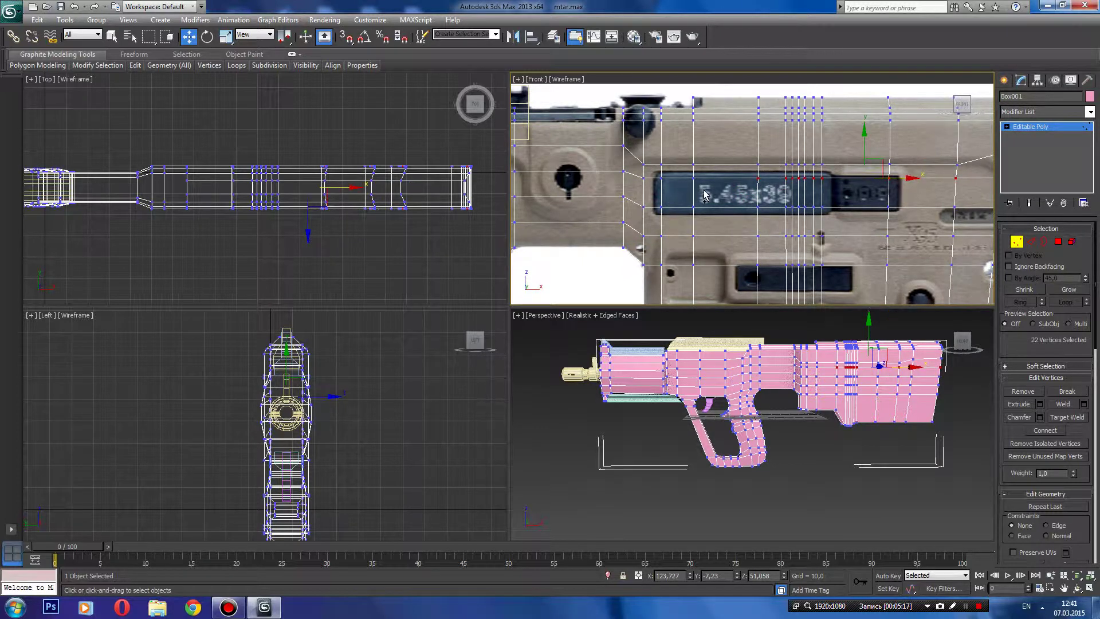
mouse_move(704, 195)
mouse_down()
mouse_move(592, 163)
mouse_move(619, 176)
mouse_up()
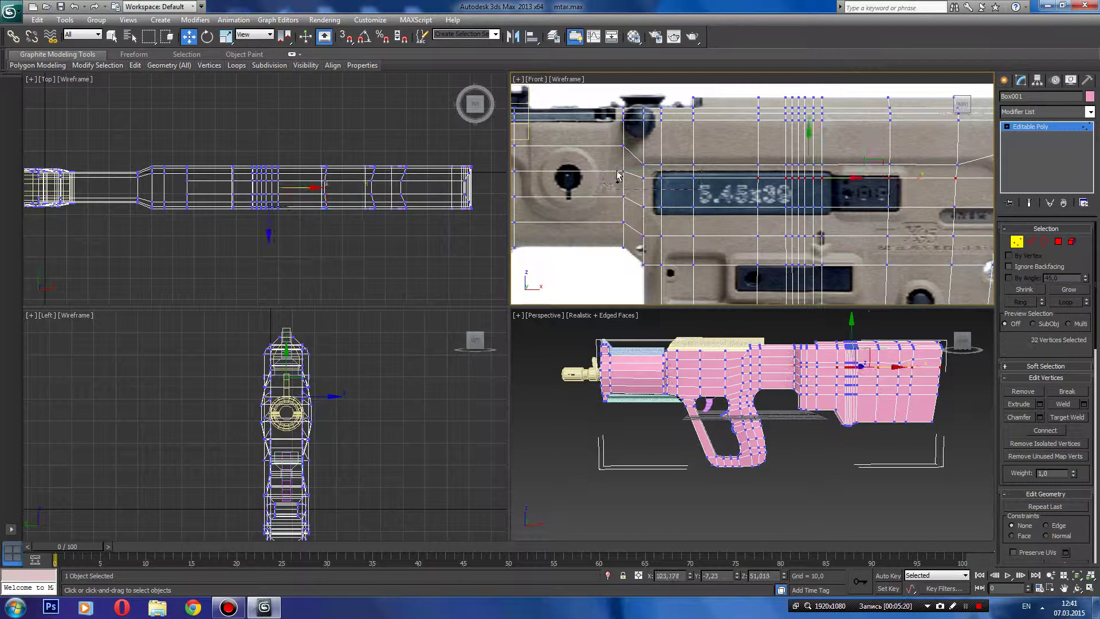
drag(806, 132, 806, 151)
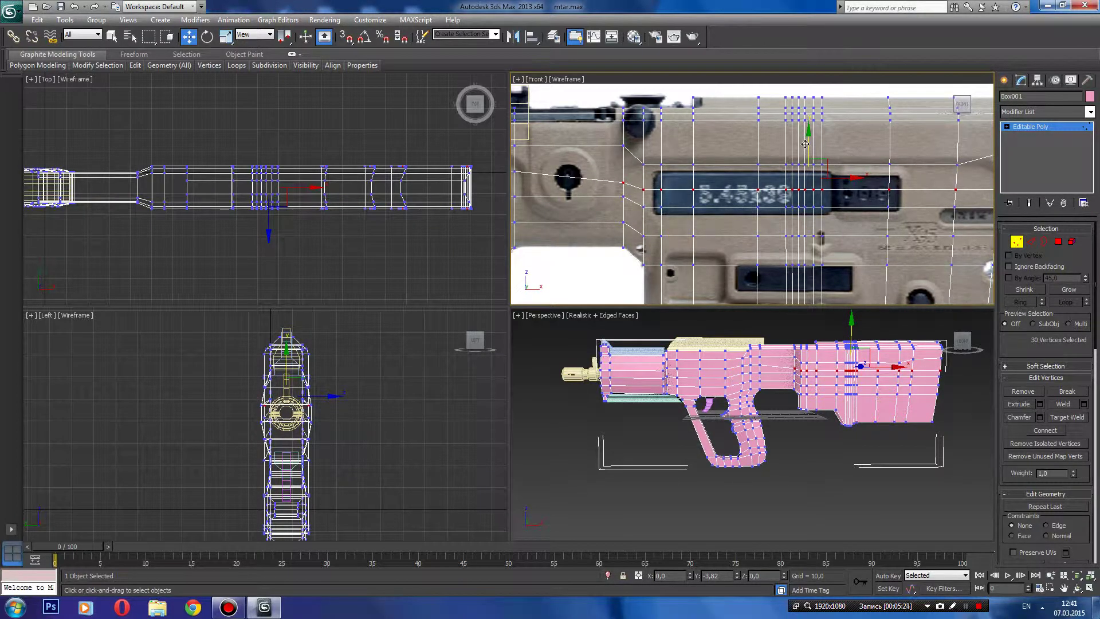
- Lower two vertex pairs near the round hole down to the reference outline
middle_drag(544, 172, 707, 187)
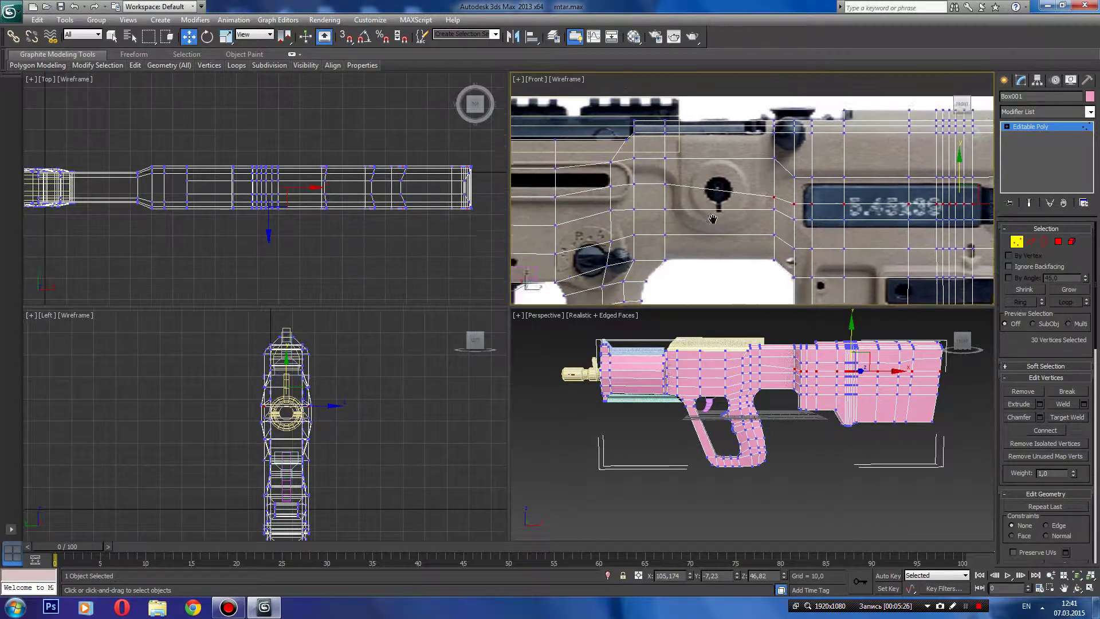
drag(677, 179, 694, 198)
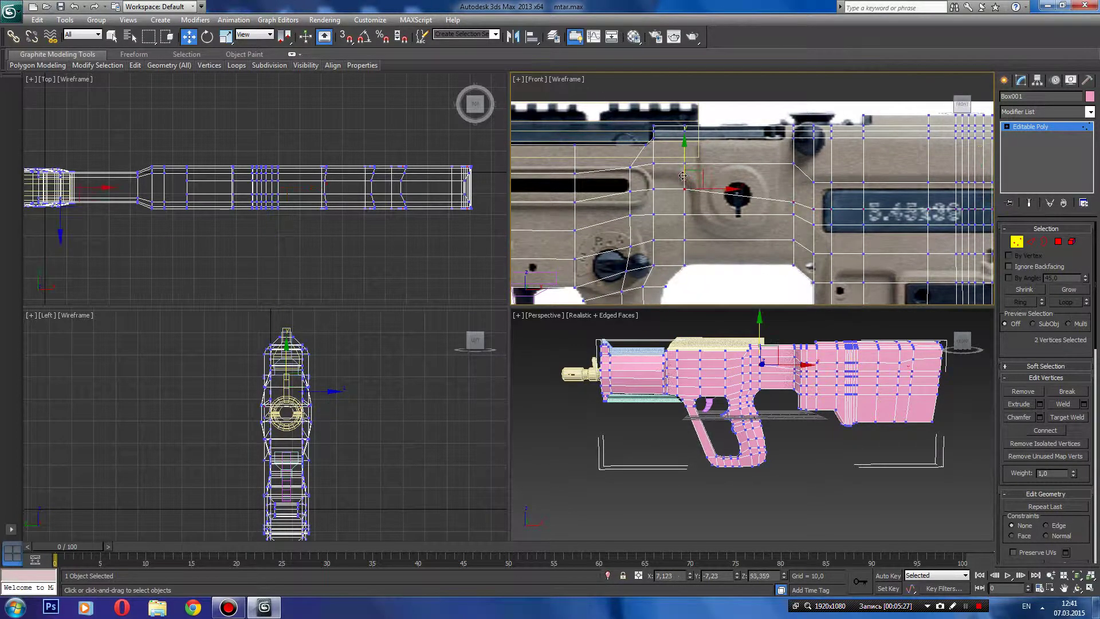
drag(682, 155, 680, 177)
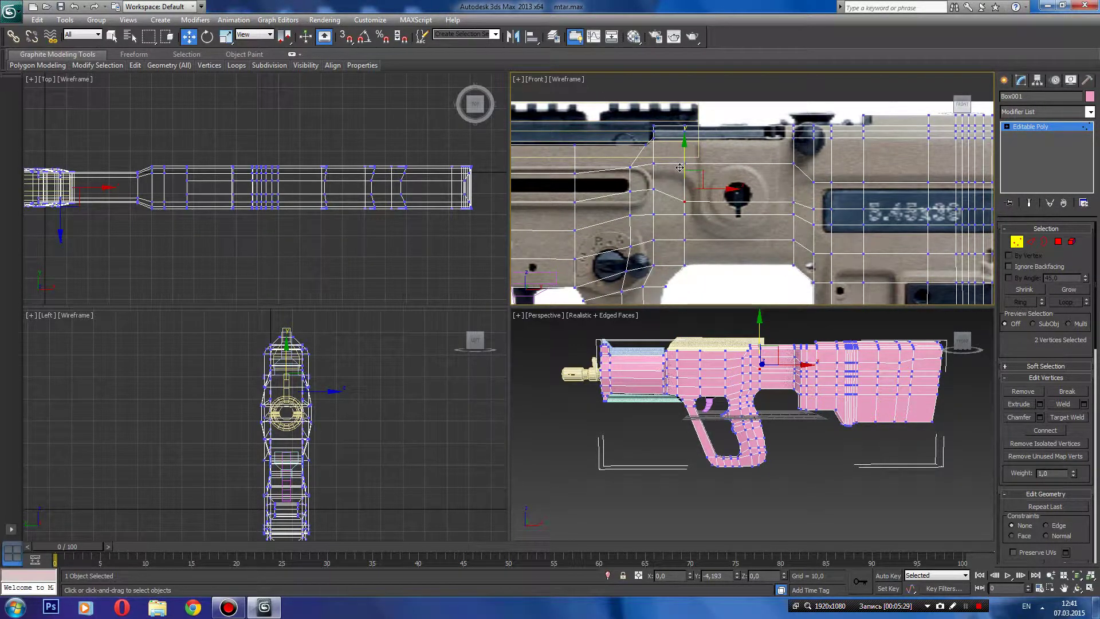
ctrl+click(629, 191)
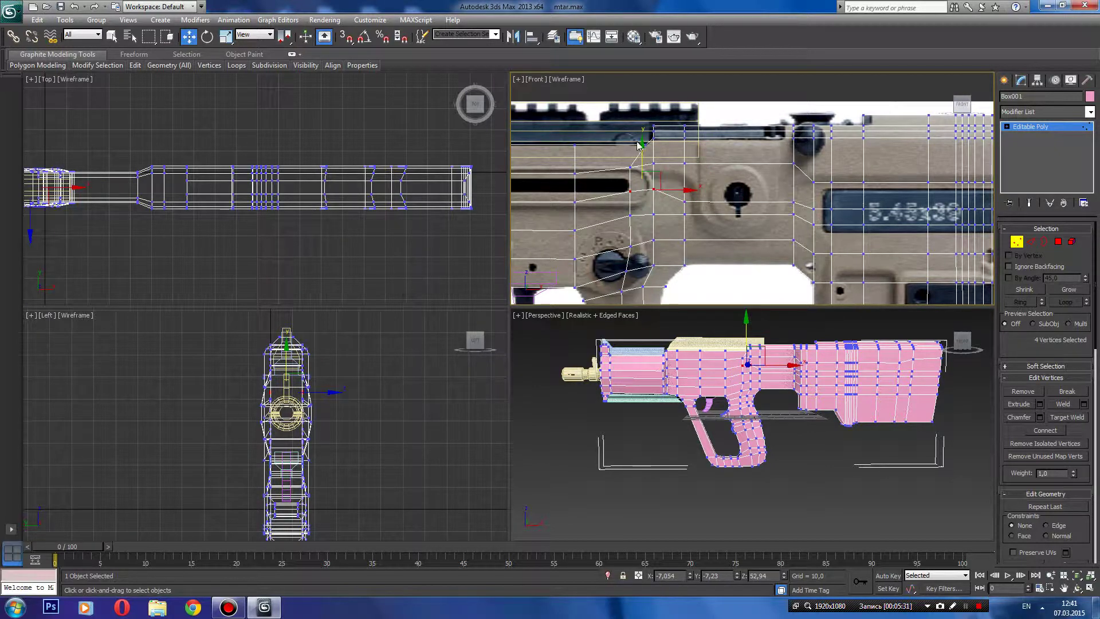
drag(637, 144, 638, 156)
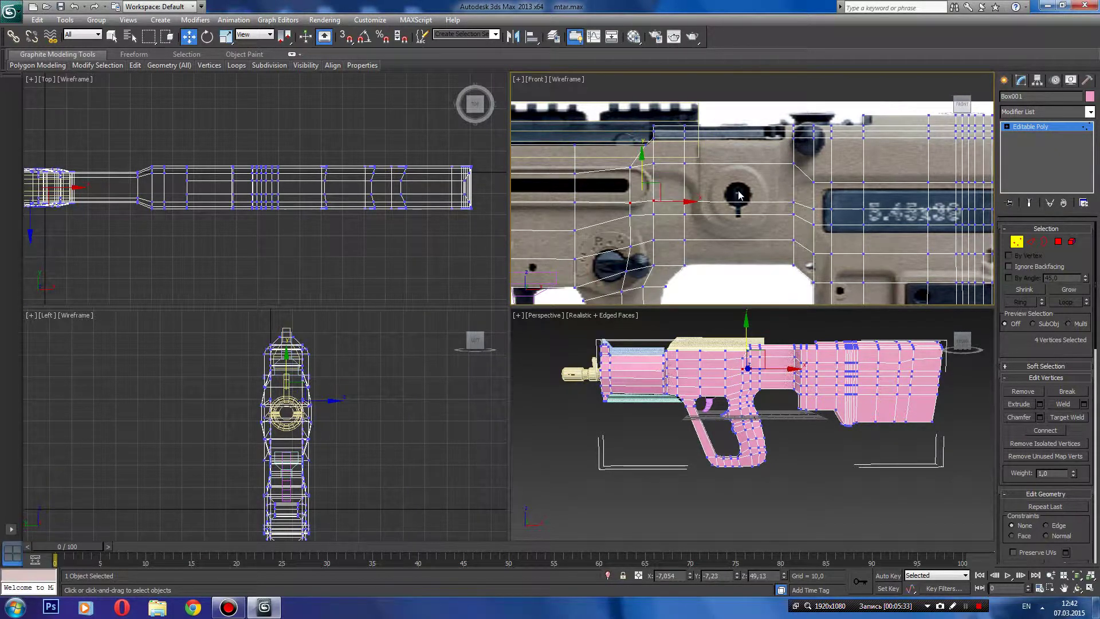
- Reposition the vertex pair near the rear button along the reference outline
middle_drag(860, 189, 719, 178)
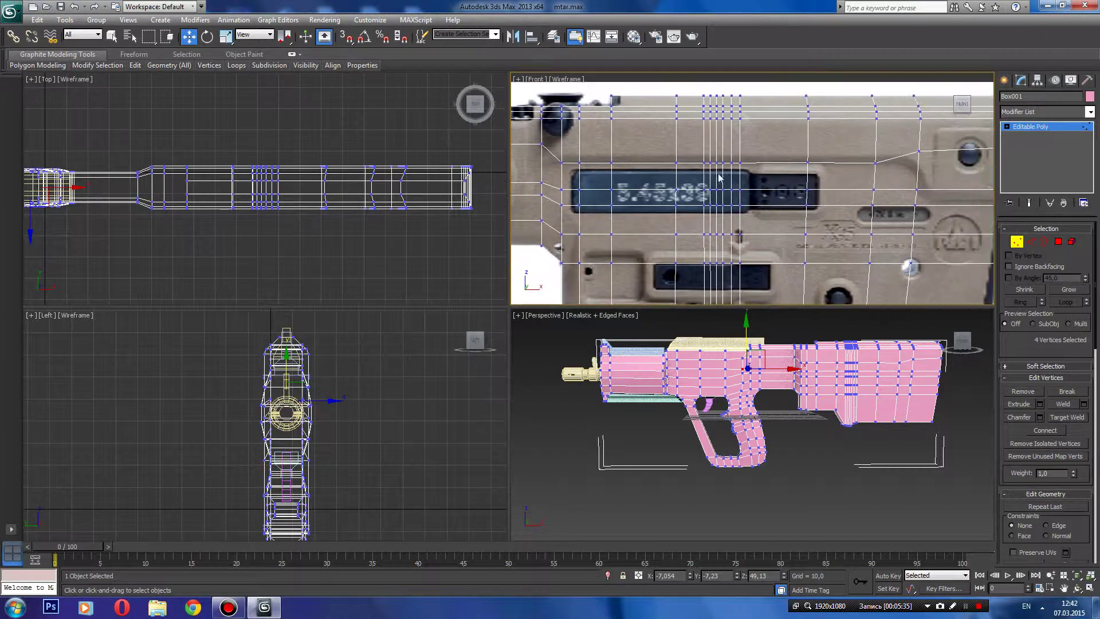
middle_drag(913, 190, 784, 181)
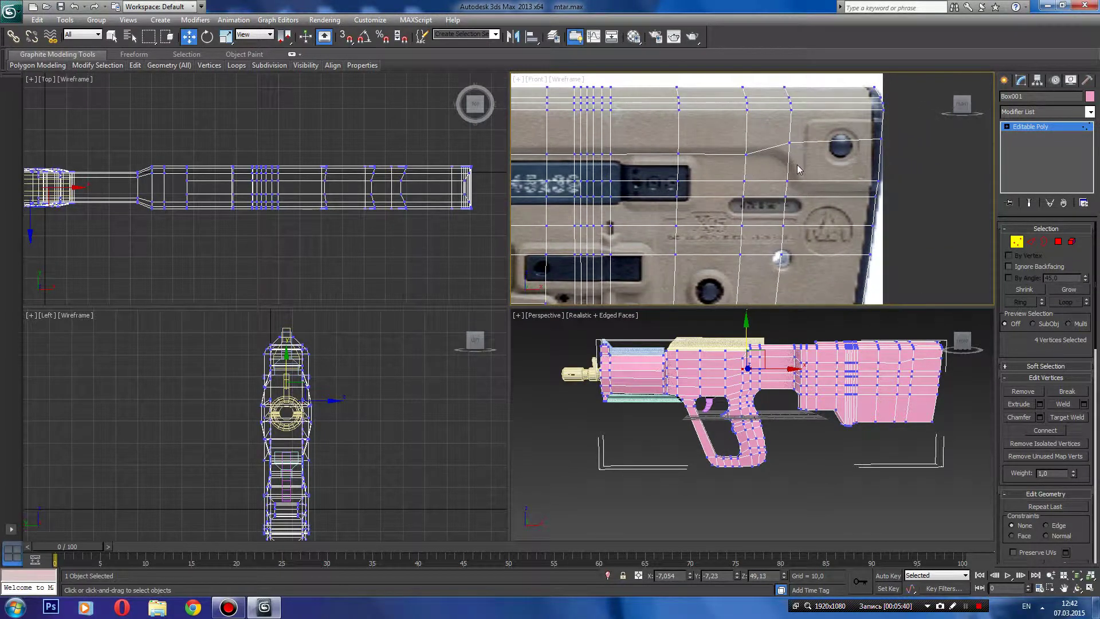
mouse_move(798, 124)
mouse_down()
mouse_move(783, 150)
mouse_move(867, 138)
mouse_up()
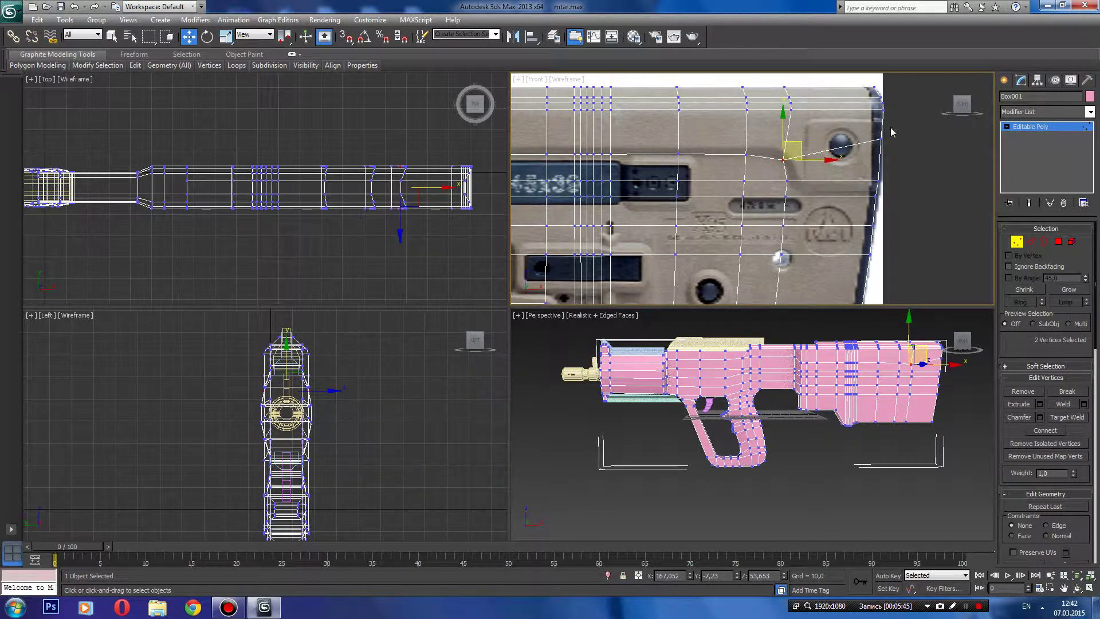
drag(801, 197, 774, 192)
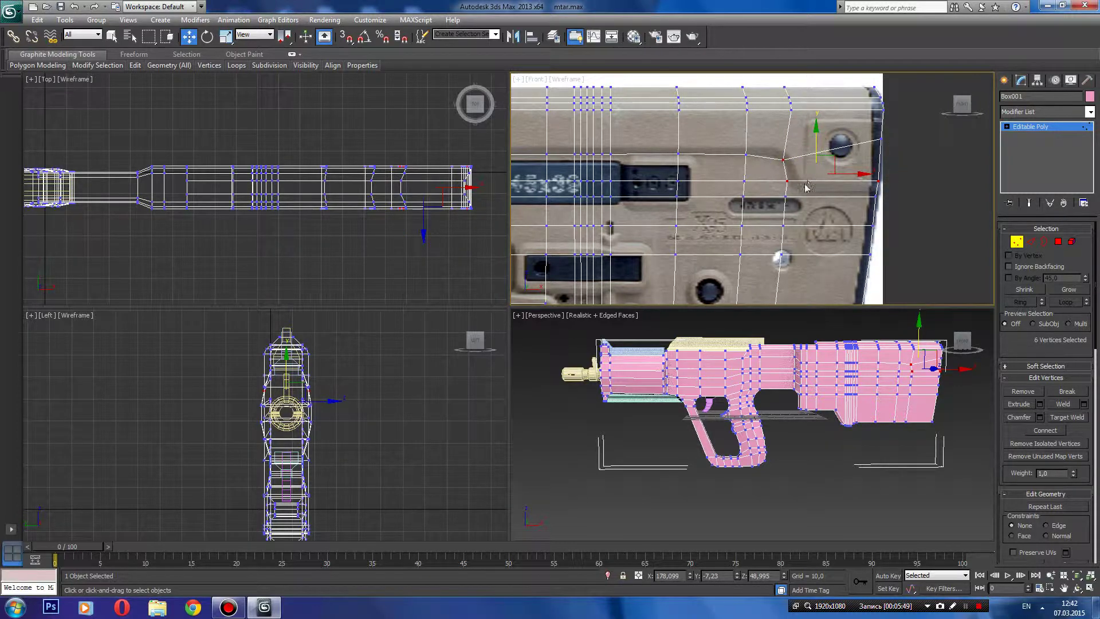
- Lower the rear-end vertices, nudge the lower pair into place, then clear the selection
click(784, 159)
click(786, 183)
ctrl+click(880, 181)
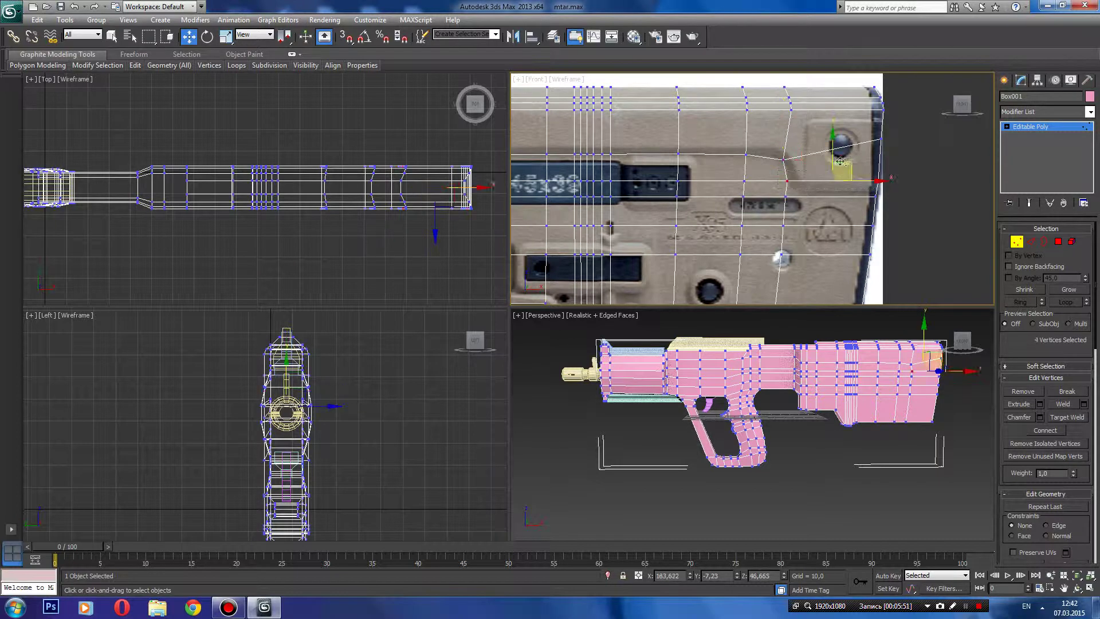
drag(833, 143, 832, 149)
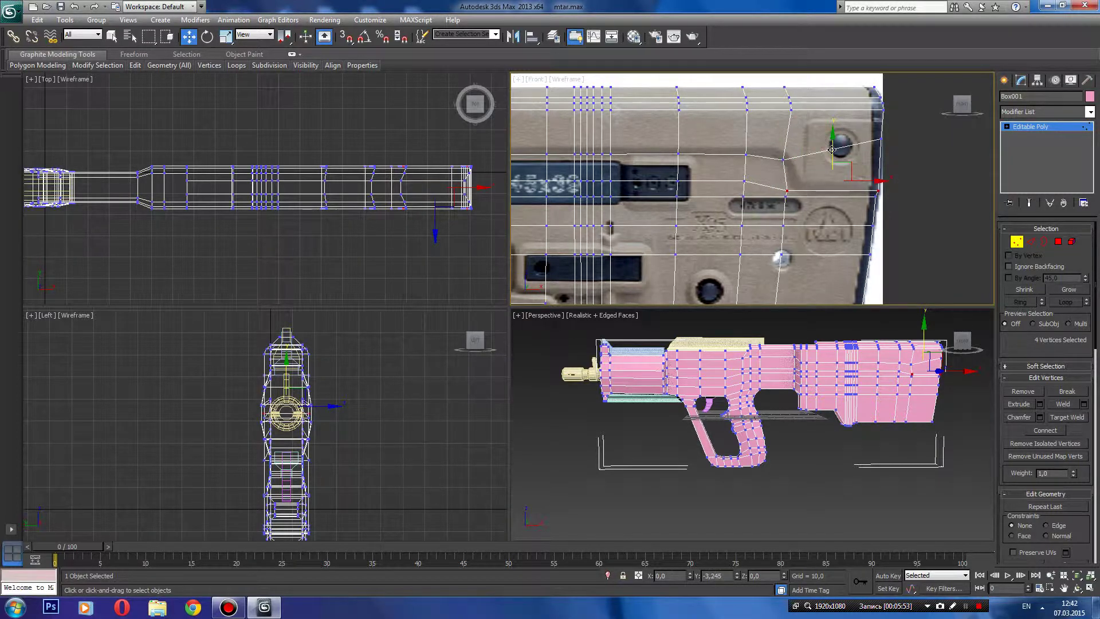
click(787, 190)
mouse_move(818, 192)
mouse_down()
mouse_move(801, 193)
mouse_move(883, 189)
mouse_move(784, 208)
mouse_move(757, 171)
mouse_up()
click(747, 191)
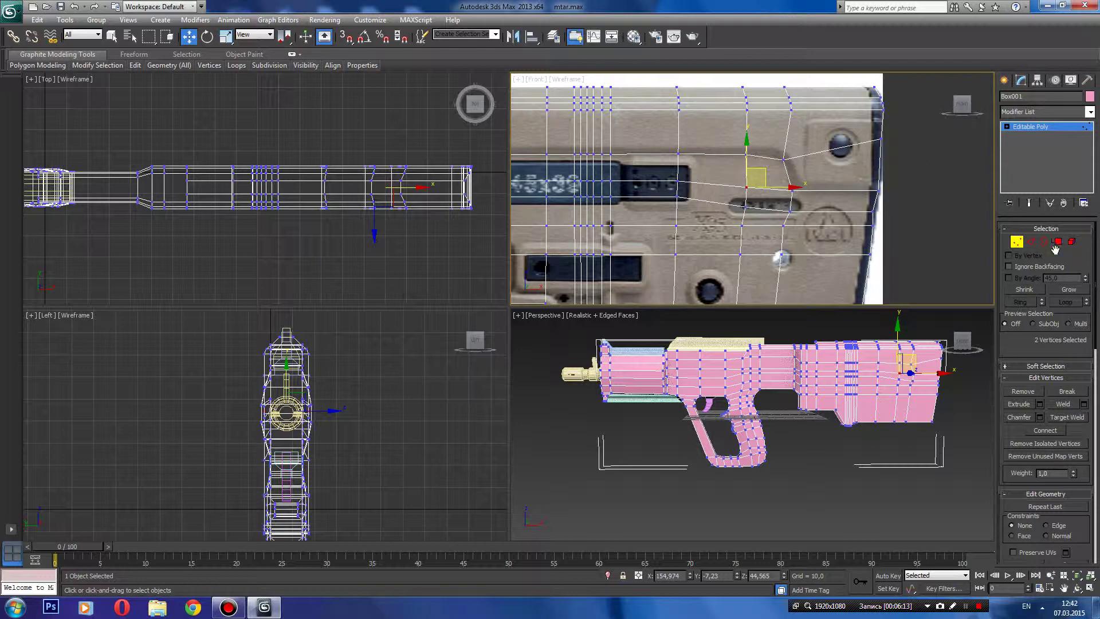
click(908, 201)
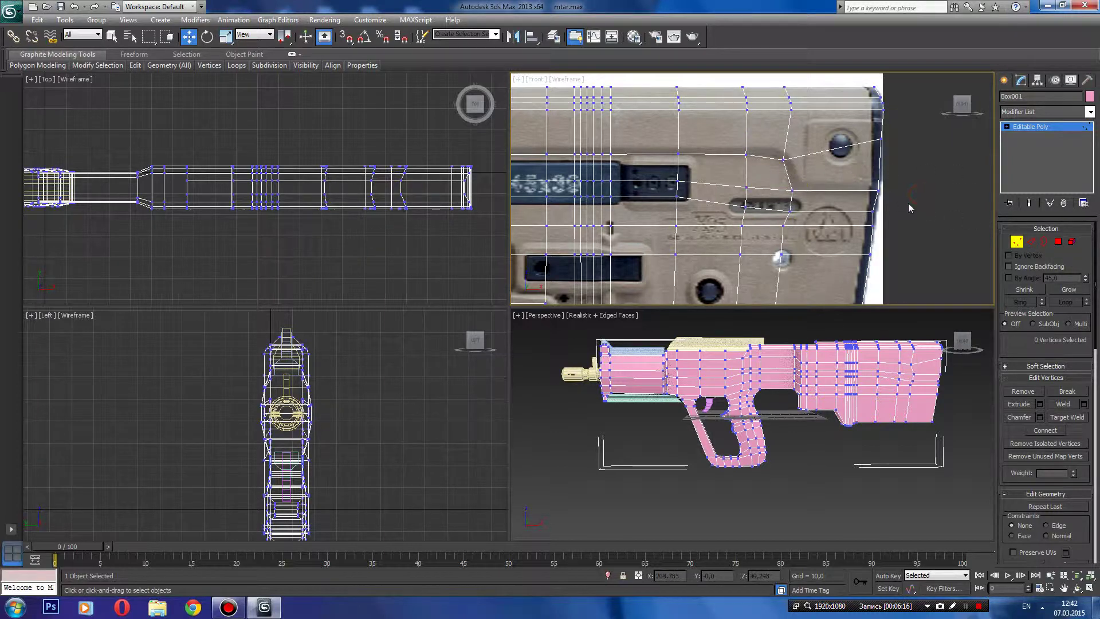
- Select the top-edge vertex rows along the rifle body in the Front view
drag(902, 203, 791, 141)
drag(775, 81, 773, 82)
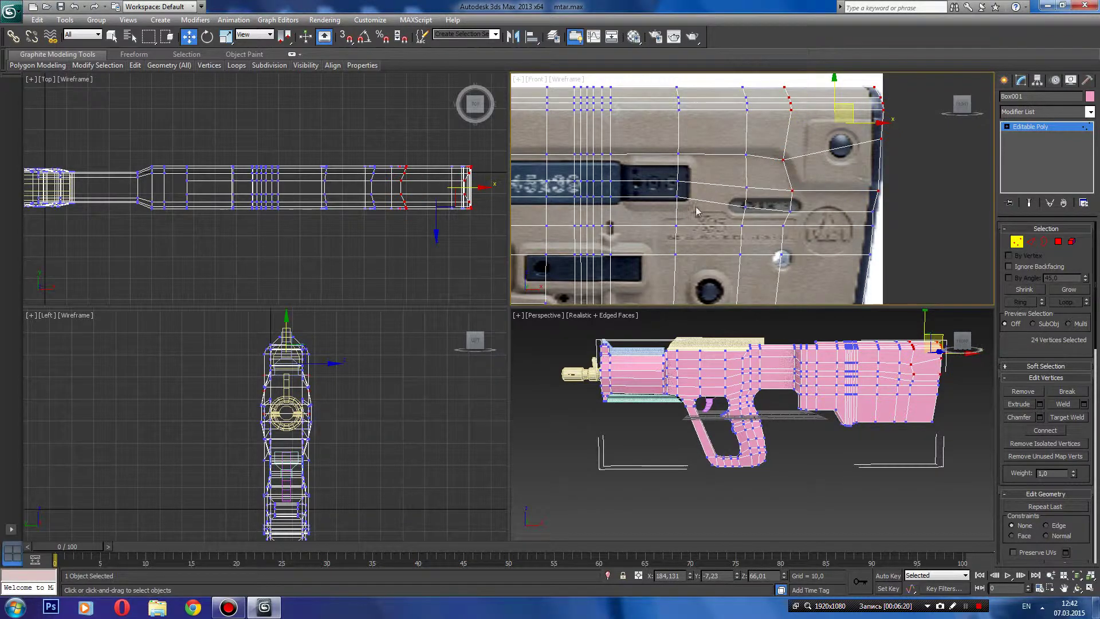
middle_drag(697, 212, 855, 215)
drag(861, 188, 603, 111)
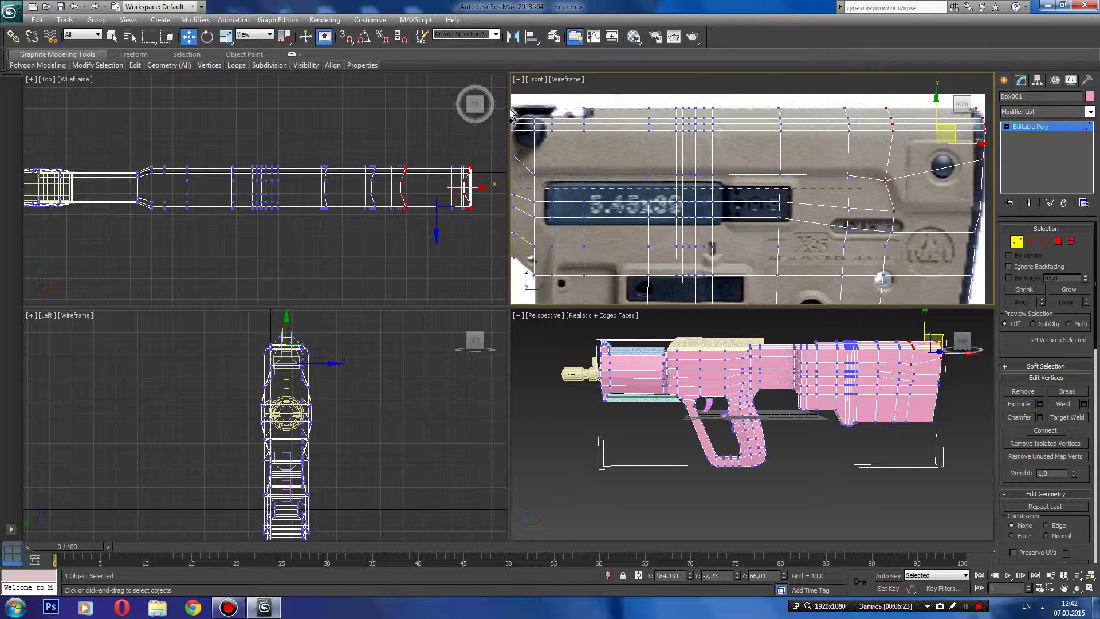
drag(512, 115, 513, 109)
middle_drag(541, 155, 652, 184)
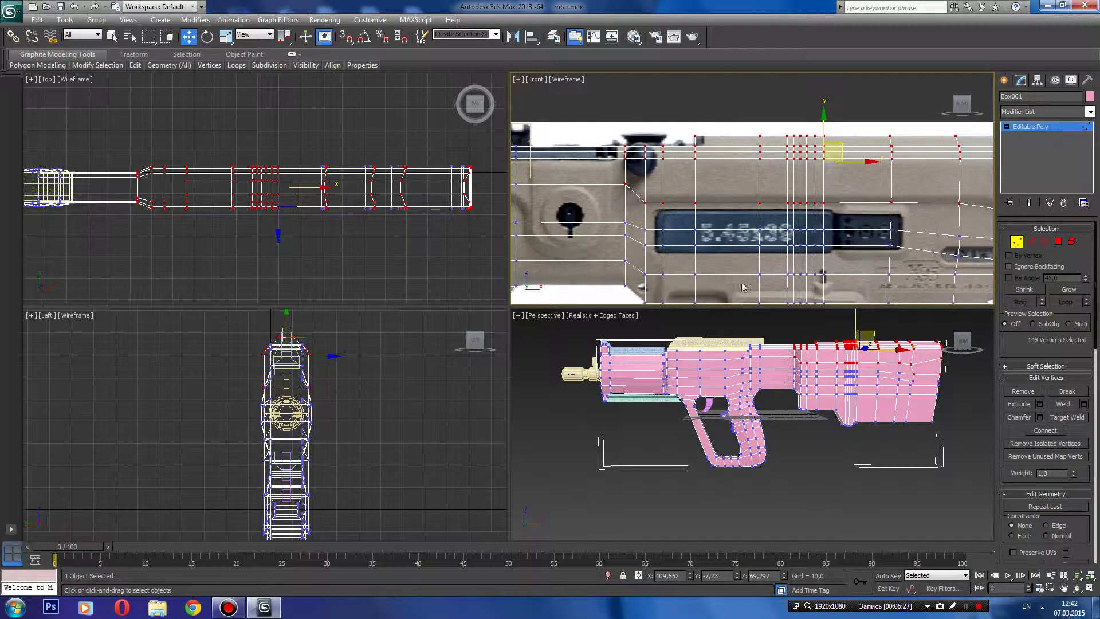
- Scale the selected top vertex rows sideways in the Perspective view
middle_drag(744, 440, 723, 463)
scroll(722, 463, up, 2)
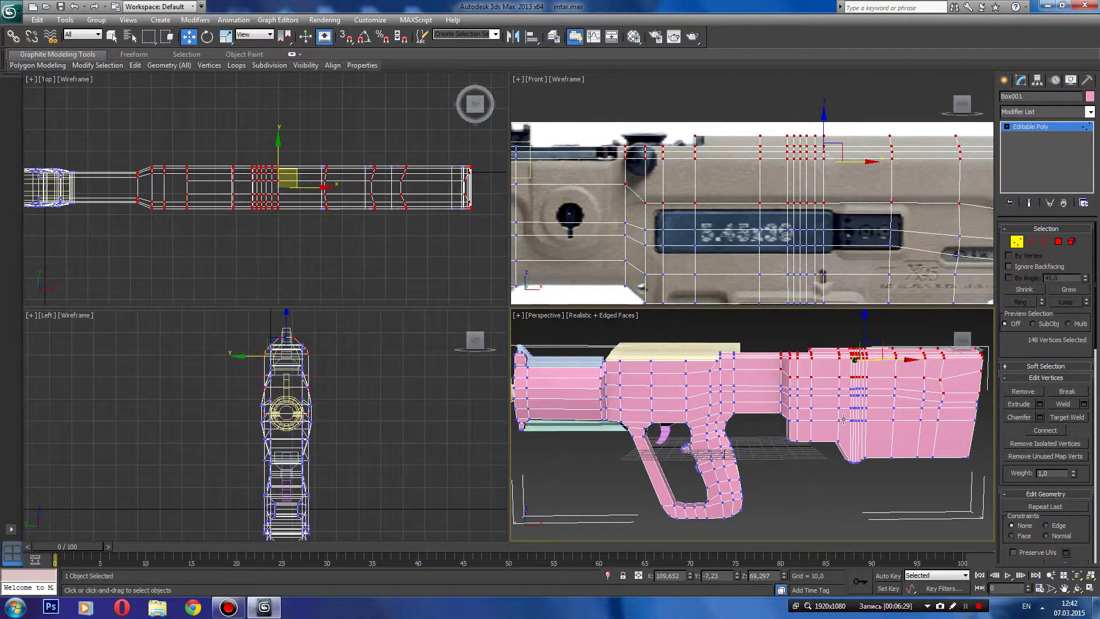
scroll(839, 425, up, 3)
middle_drag(756, 382, 646, 455)
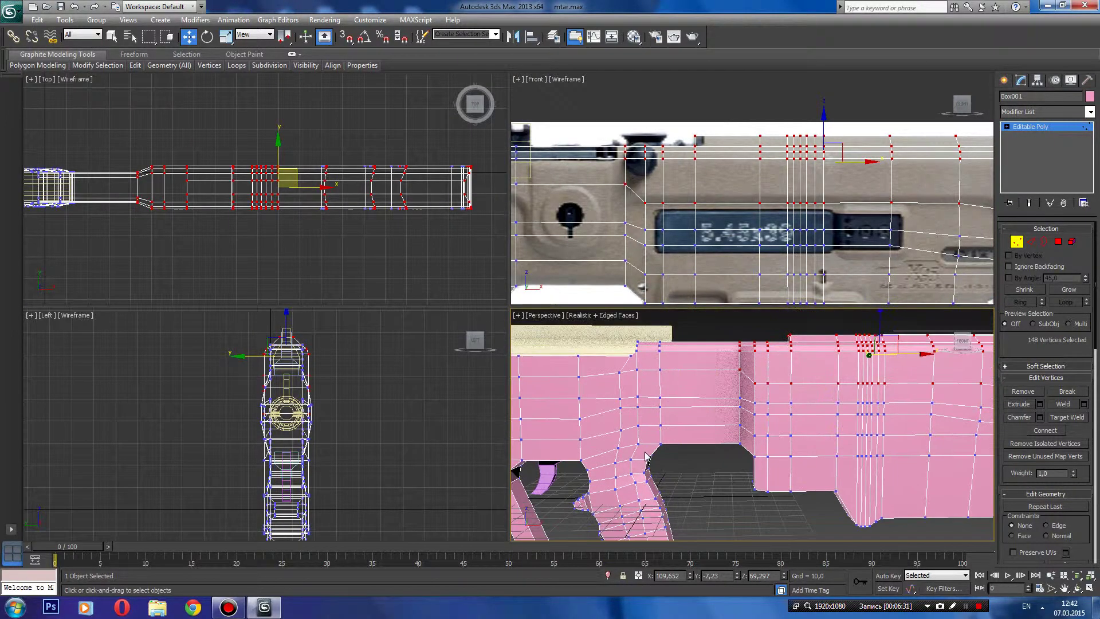
key(r)
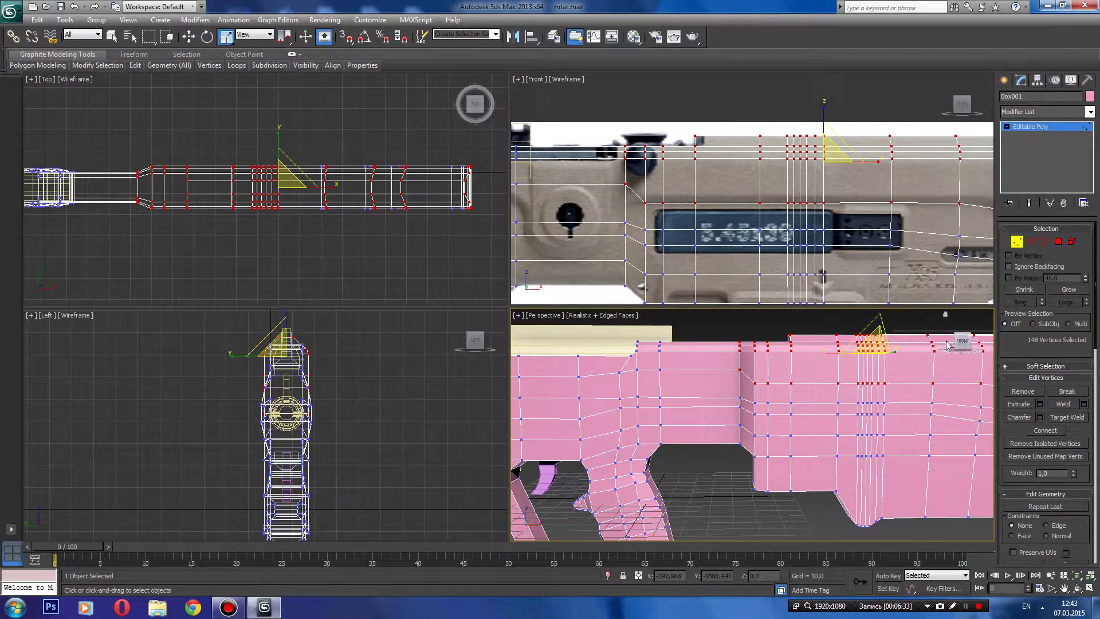
drag(963, 343, 897, 389)
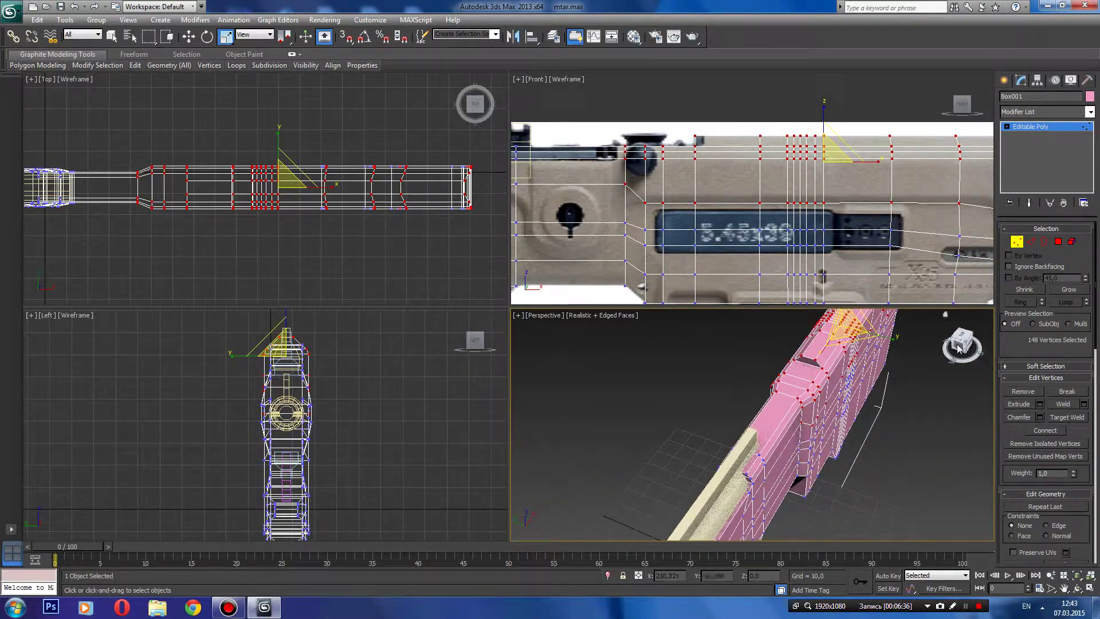
drag(888, 343, 900, 338)
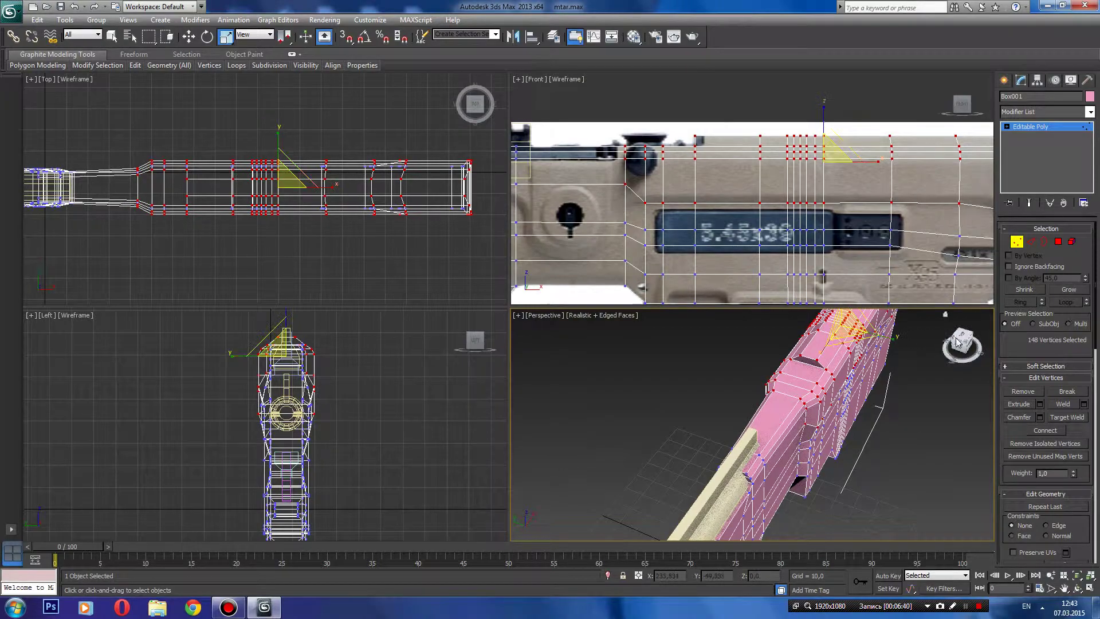
mouse_move(900, 340)
alt+middle_down()
mouse_move(745, 349)
mouse_move(961, 353)
alt+middle_up()
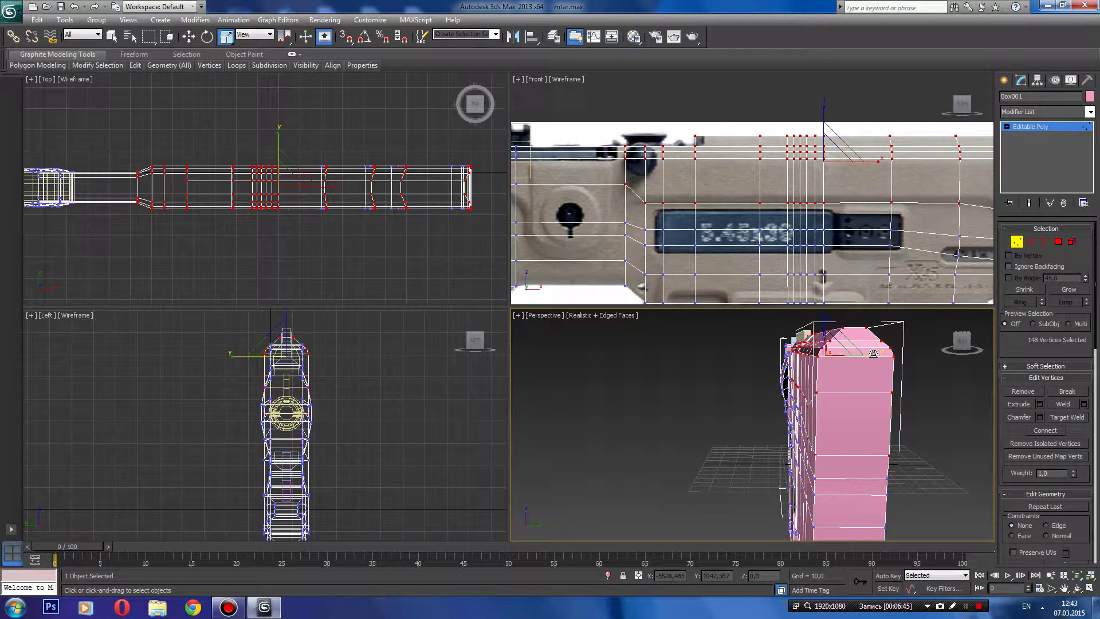
drag(875, 354, 940, 348)
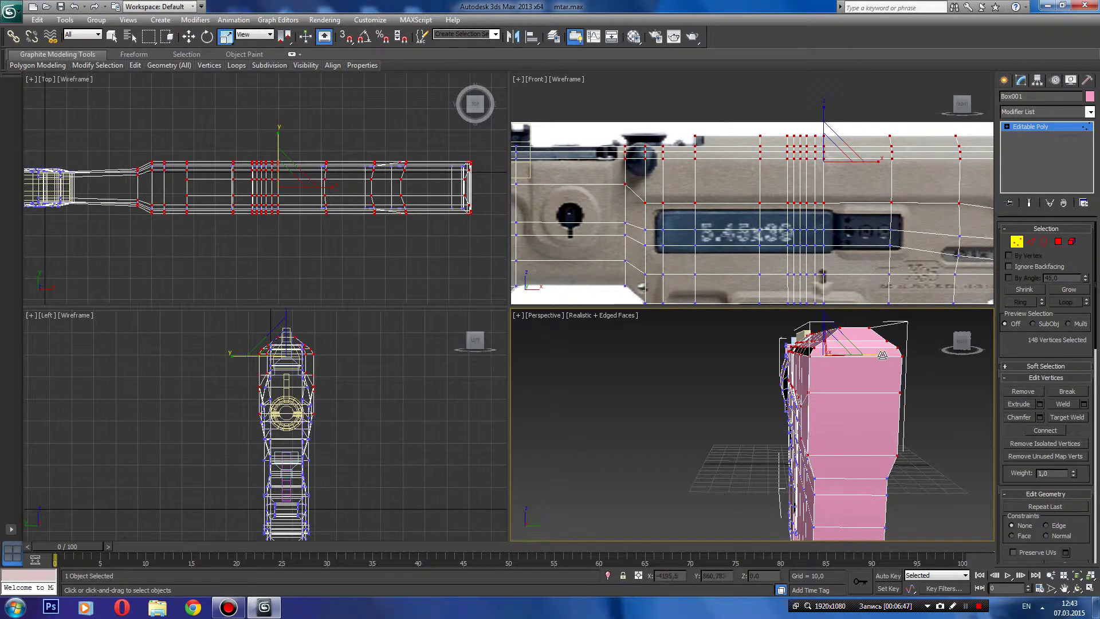
- From the ViewCube RIGHT view, scale the selected vertices narrower along Y
mouse_move(949, 346)
alt+middle_down()
mouse_move(894, 413)
mouse_move(848, 418)
alt+middle_up()
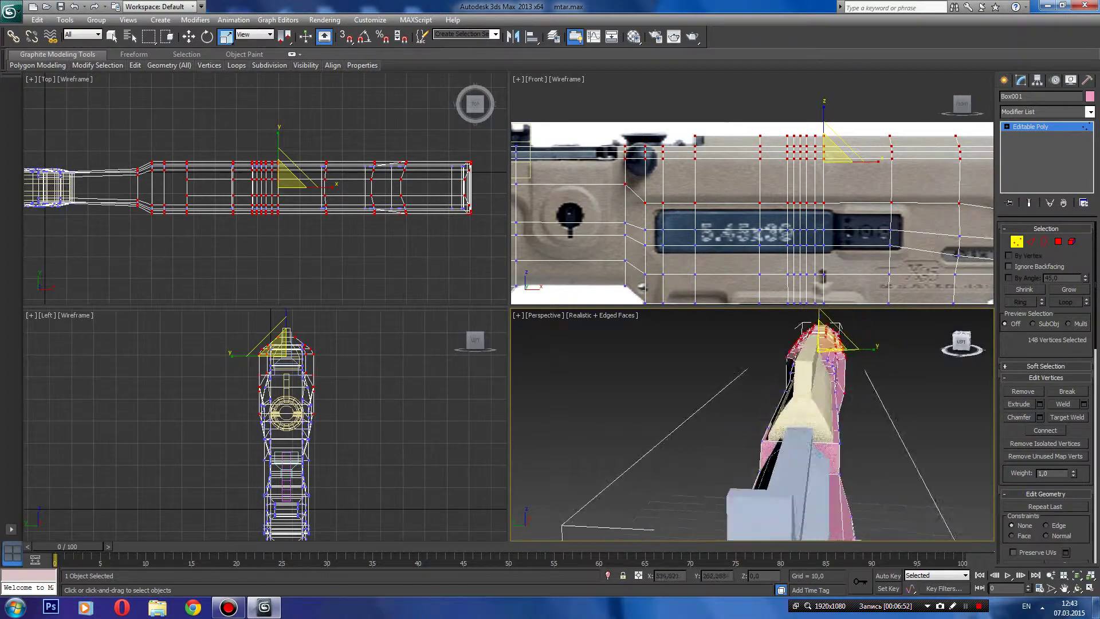
mouse_move(831, 524)
alt+middle_down()
mouse_move(789, 486)
mouse_move(893, 388)
alt+middle_up()
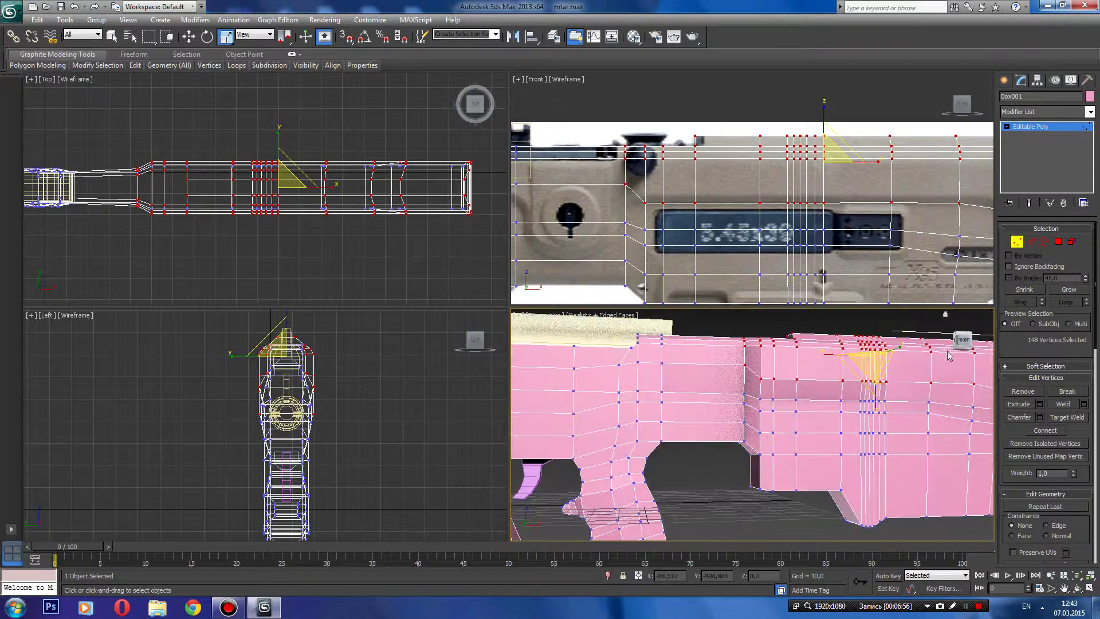
drag(956, 342, 963, 344)
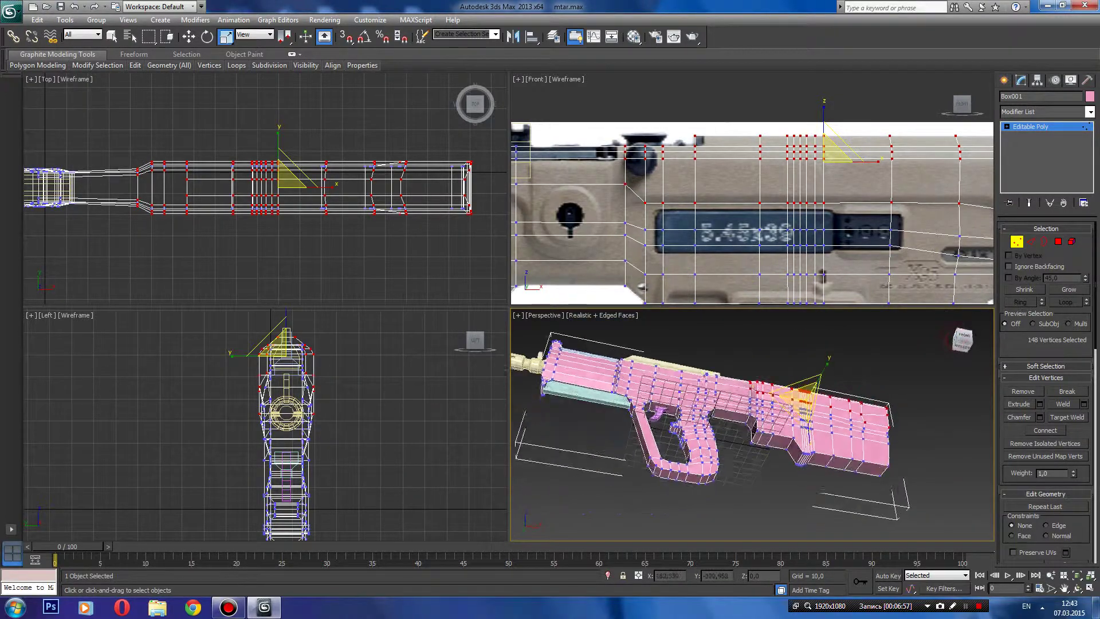
mouse_move(791, 402)
alt+middle_down()
mouse_move(748, 401)
mouse_move(791, 387)
alt+middle_up()
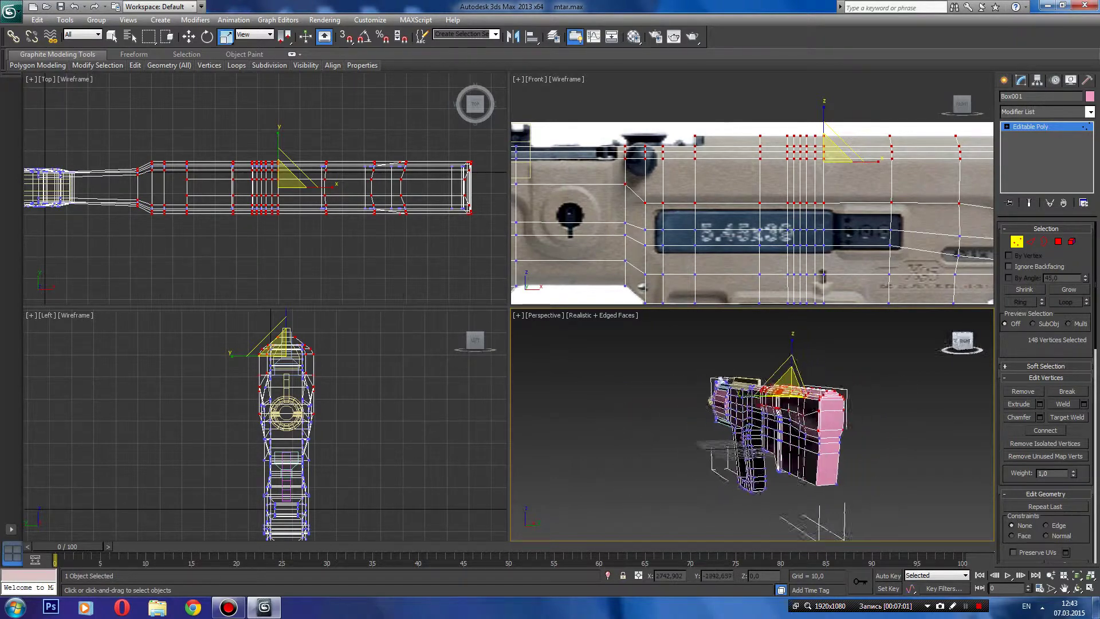
click(956, 340)
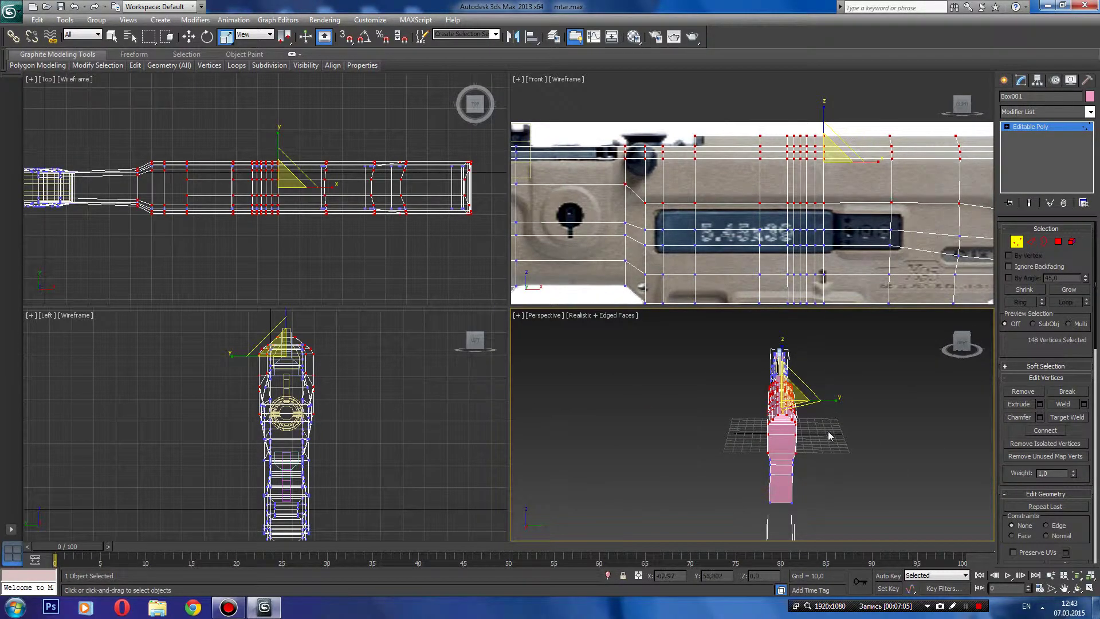
drag(829, 435, 841, 396)
- Deselect the body, orbit the view, then reselect Box001 and re-enter Vertex mode
click(1017, 242)
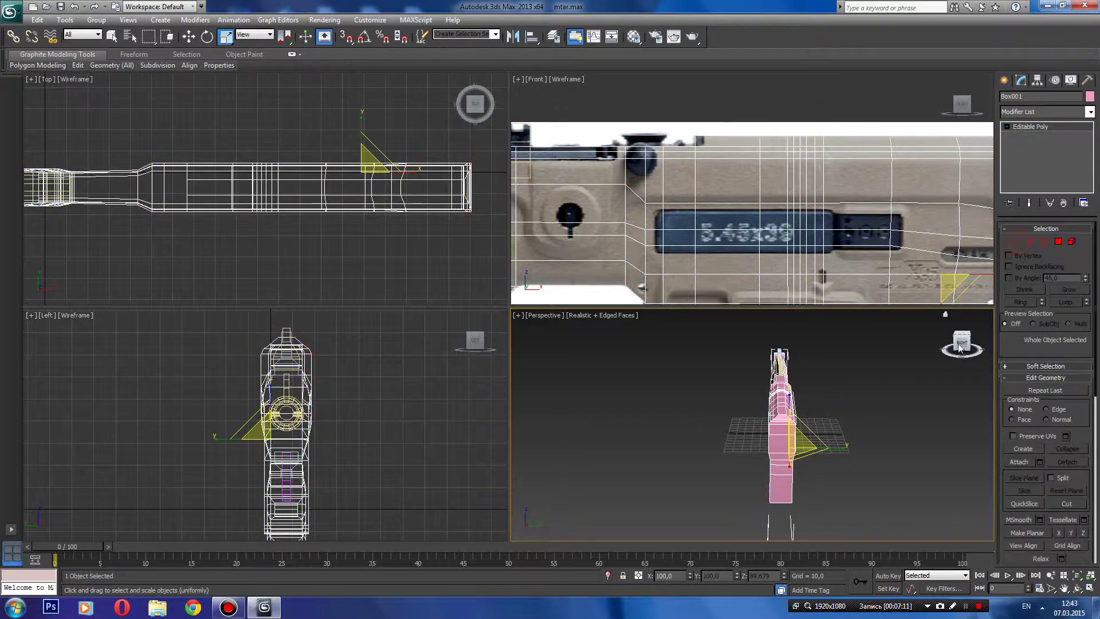
click(853, 429)
mouse_move(962, 341)
mouse_down()
mouse_move(923, 344)
mouse_move(962, 347)
mouse_up()
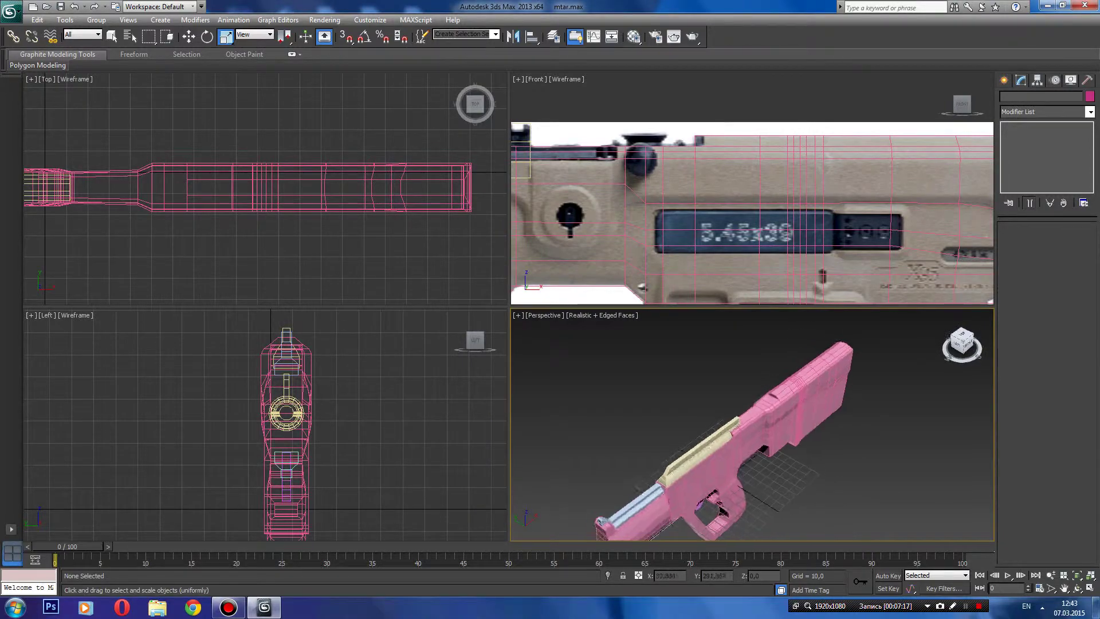
drag(962, 346, 962, 343)
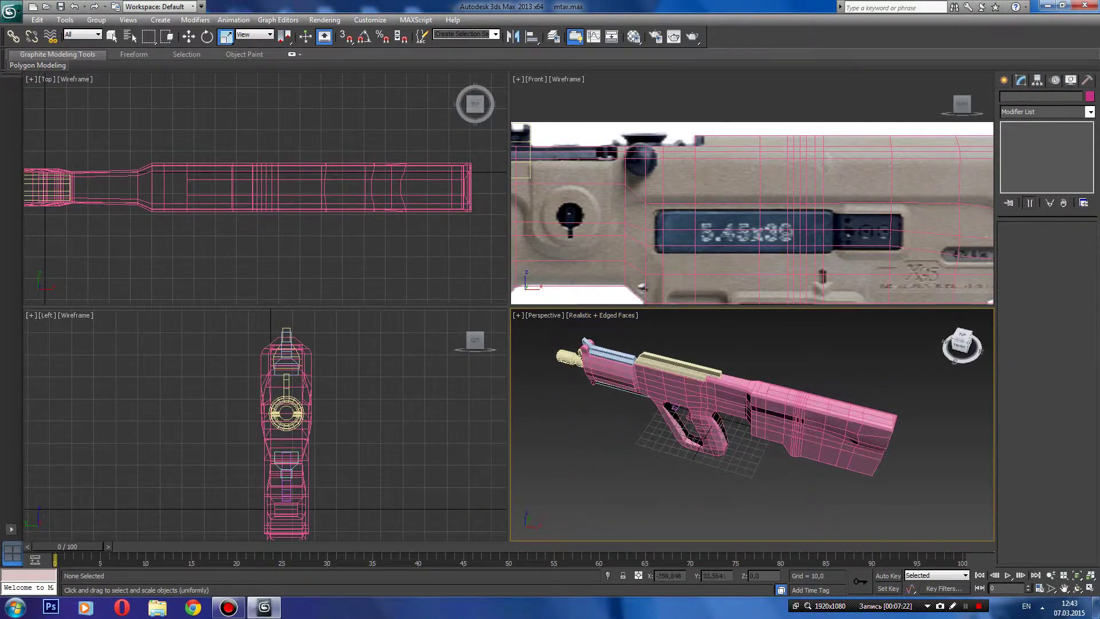
click(761, 451)
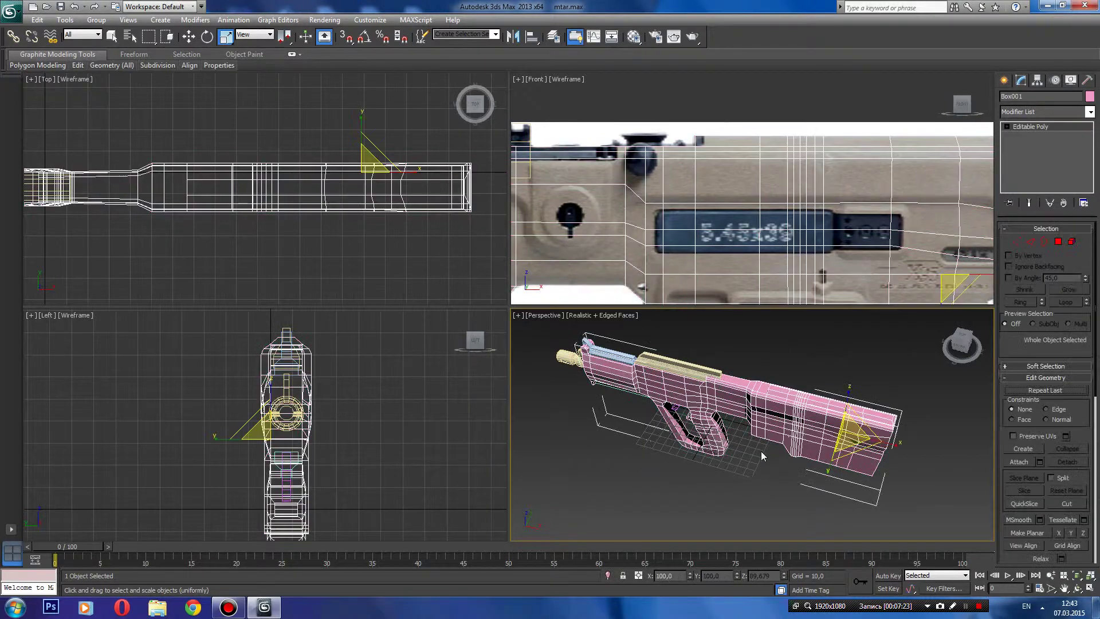
click(1017, 242)
scroll(795, 234, down, 2)
- Box-select the rear body vertices and scale them to 91% width along Y
scroll(795, 233, down, 2)
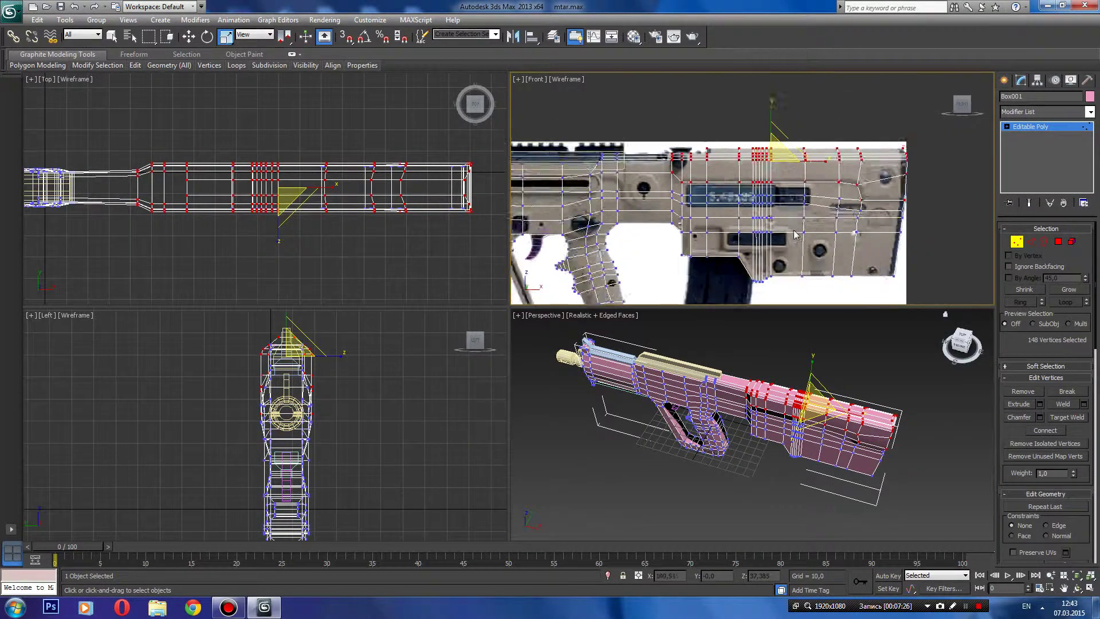
scroll(795, 234, down, 2)
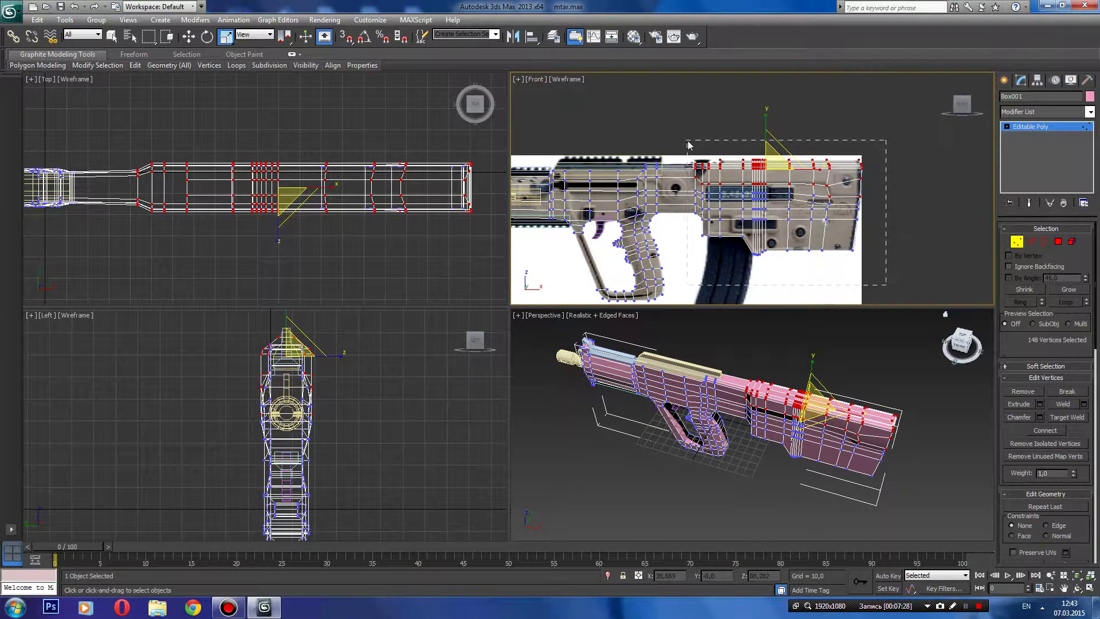
drag(688, 145, 690, 146)
scroll(750, 424, up, 1)
scroll(751, 425, up, 1)
scroll(751, 424, up, 3)
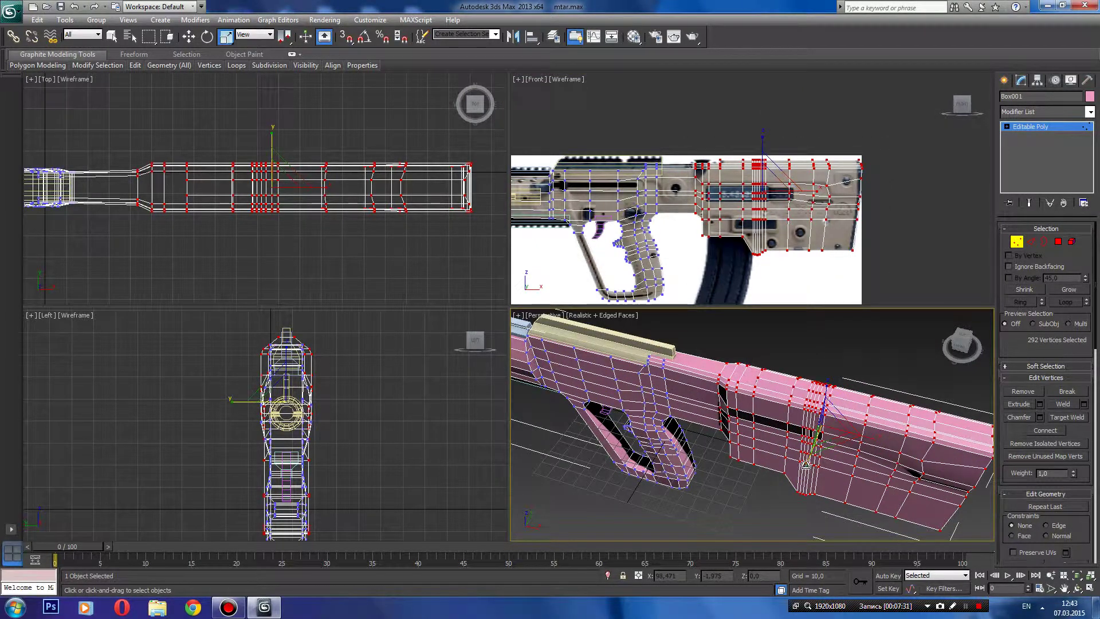
drag(807, 465, 807, 461)
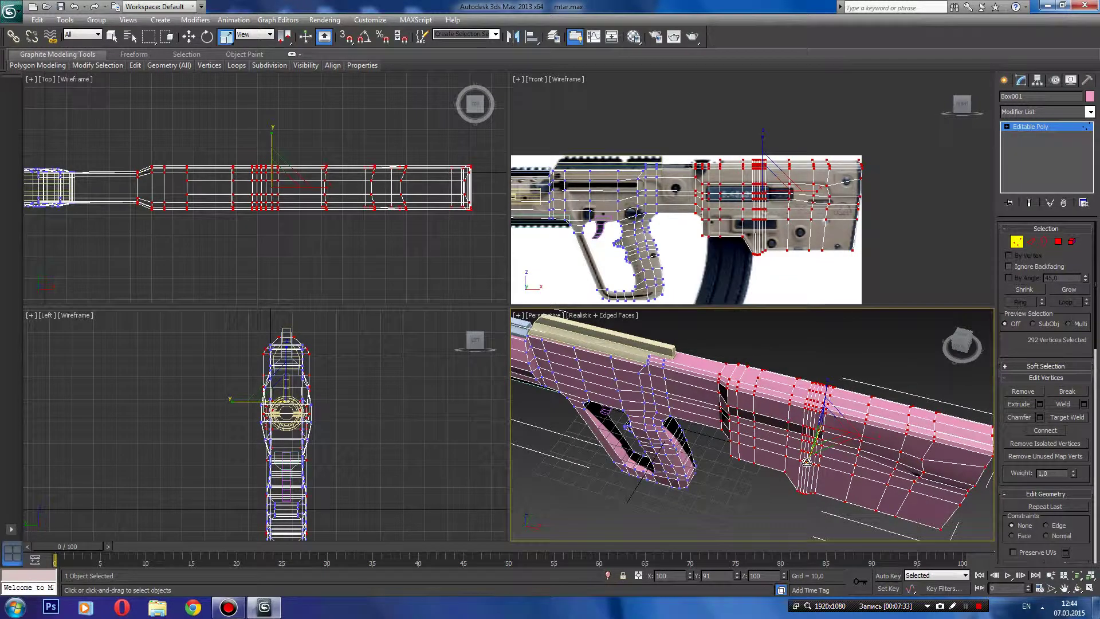
mouse_move(963, 345)
mouse_down()
mouse_move(946, 344)
mouse_move(962, 347)
mouse_up()
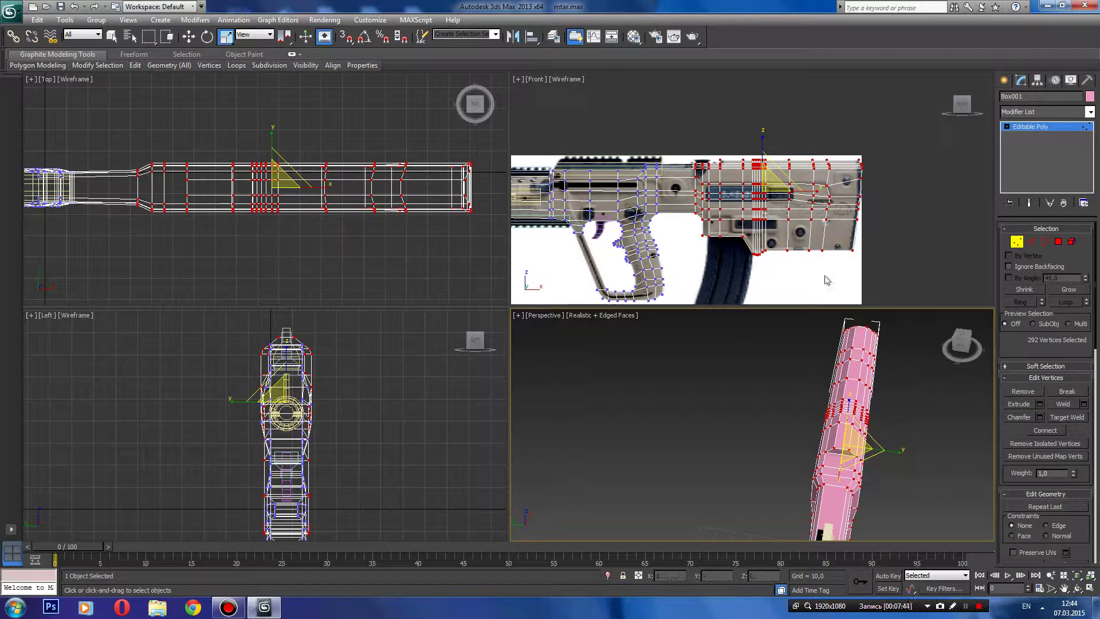
- Reselect the rear stock vertices, scale them to 90% width, and compare with undo/redo
click(849, 281)
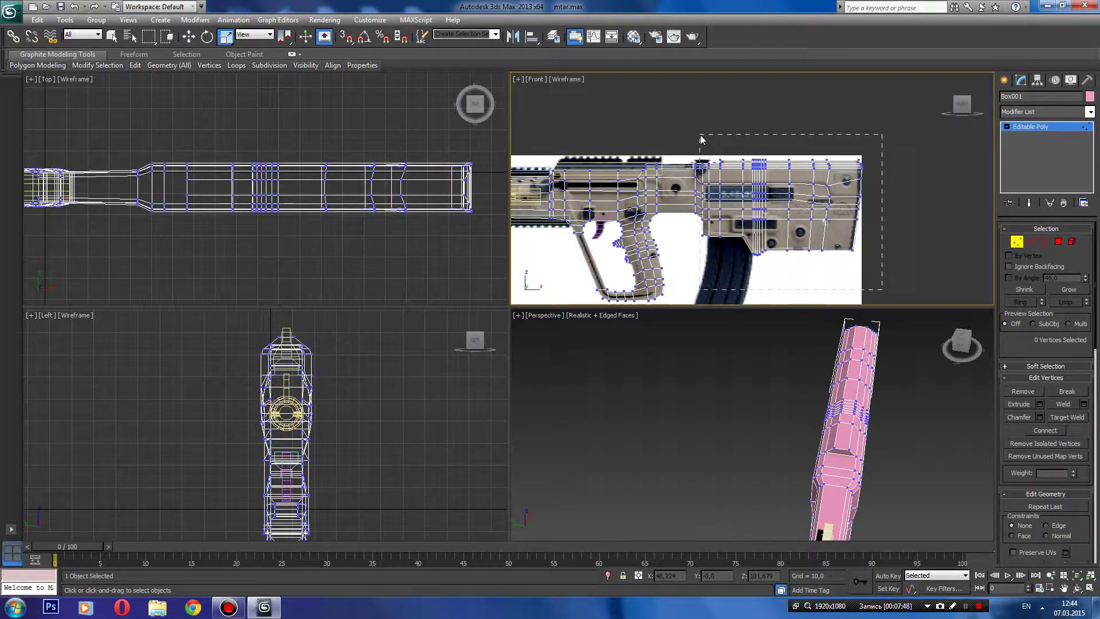
drag(701, 136, 701, 135)
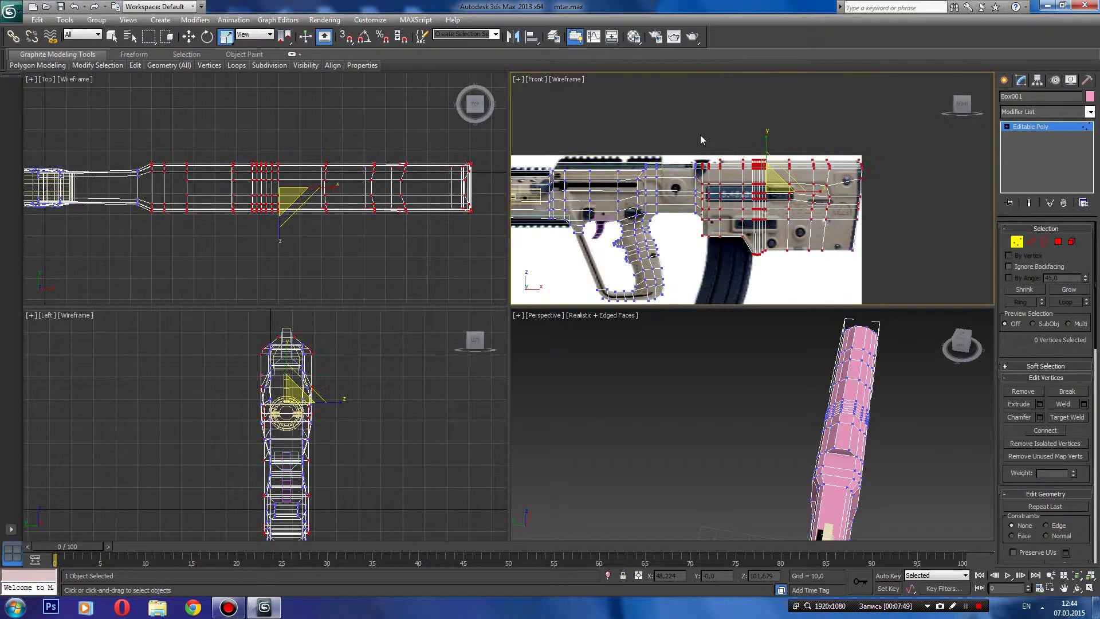
middle_click(860, 382)
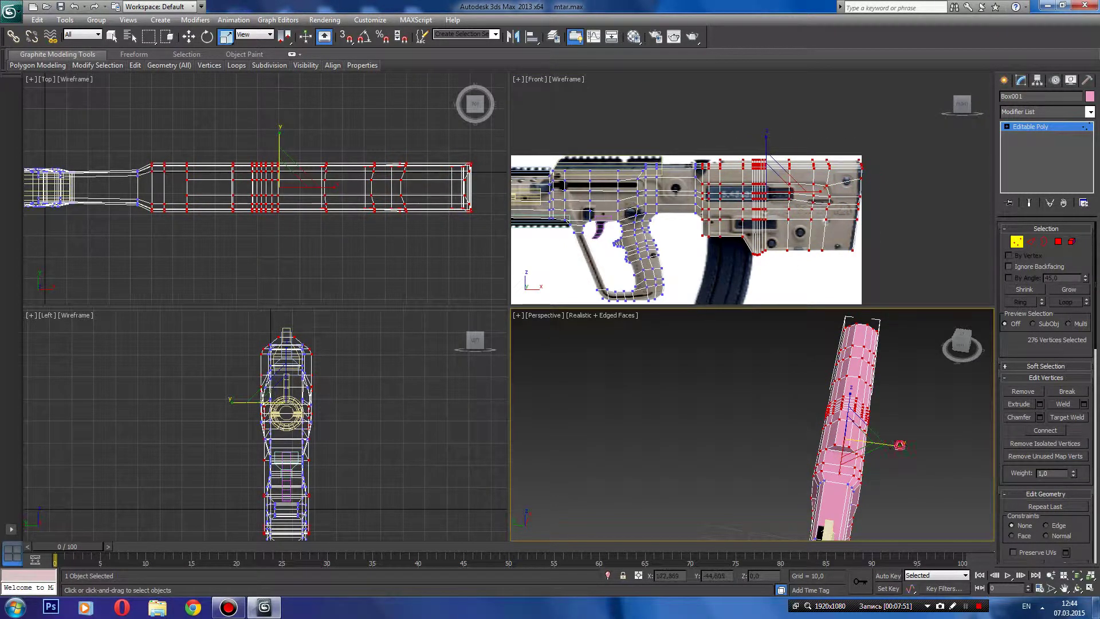
drag(899, 445, 896, 444)
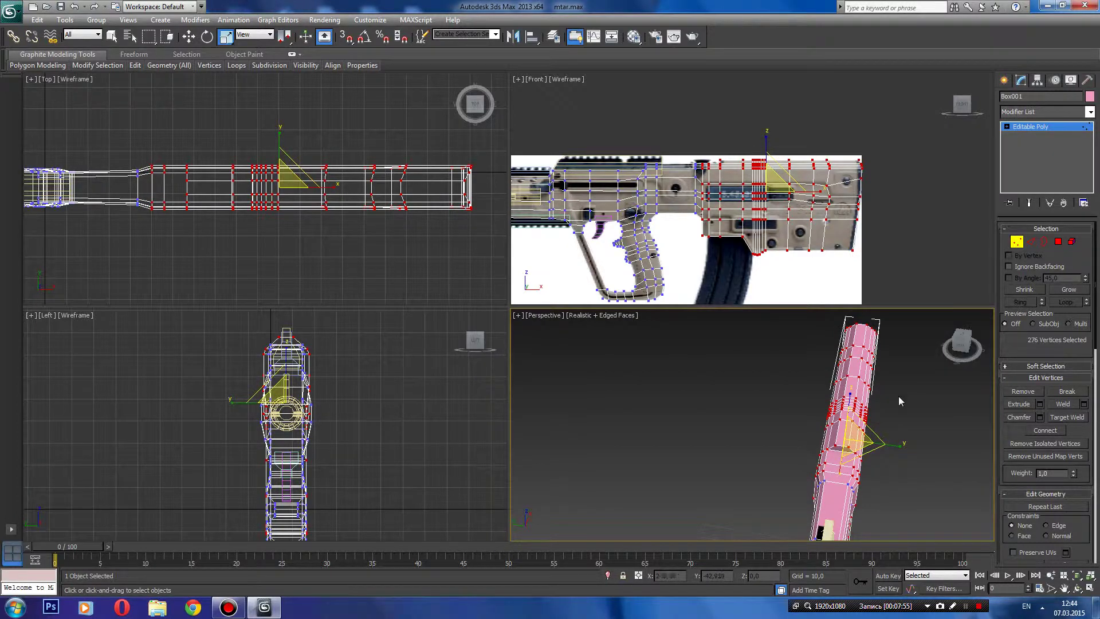
key(ctrl+z)
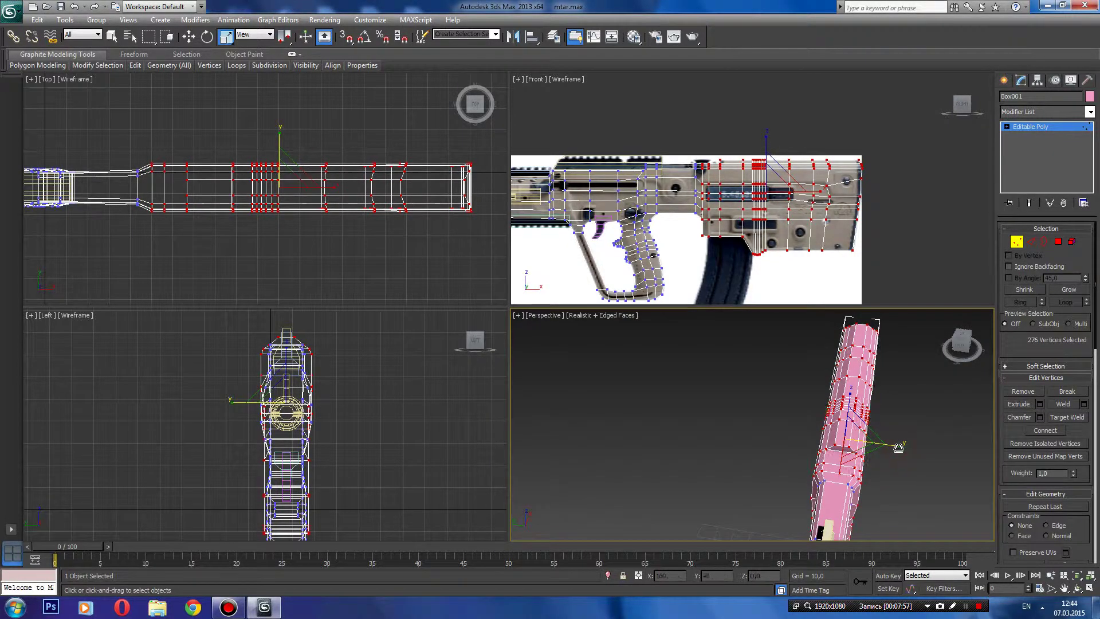
key(ctrl+y)
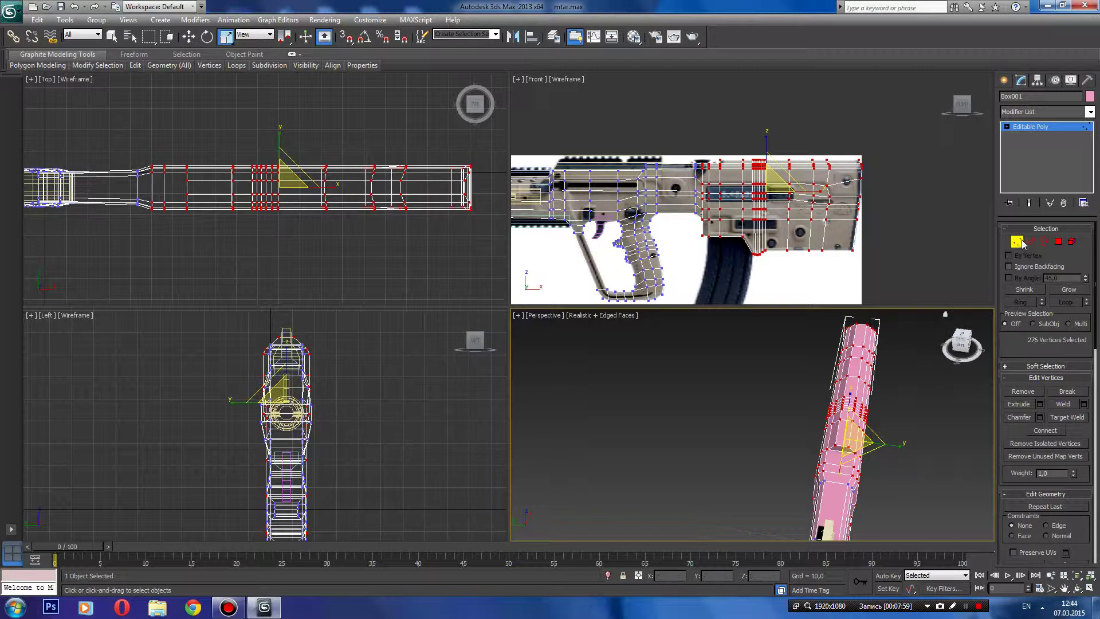
- Exit Vertex mode, deselect the rifle, and orbit in close on the stock
click(1017, 241)
click(964, 373)
mouse_move(963, 372)
alt+middle_down()
mouse_move(917, 401)
mouse_move(848, 413)
mouse_move(802, 401)
mouse_move(631, 401)
alt+middle_up()
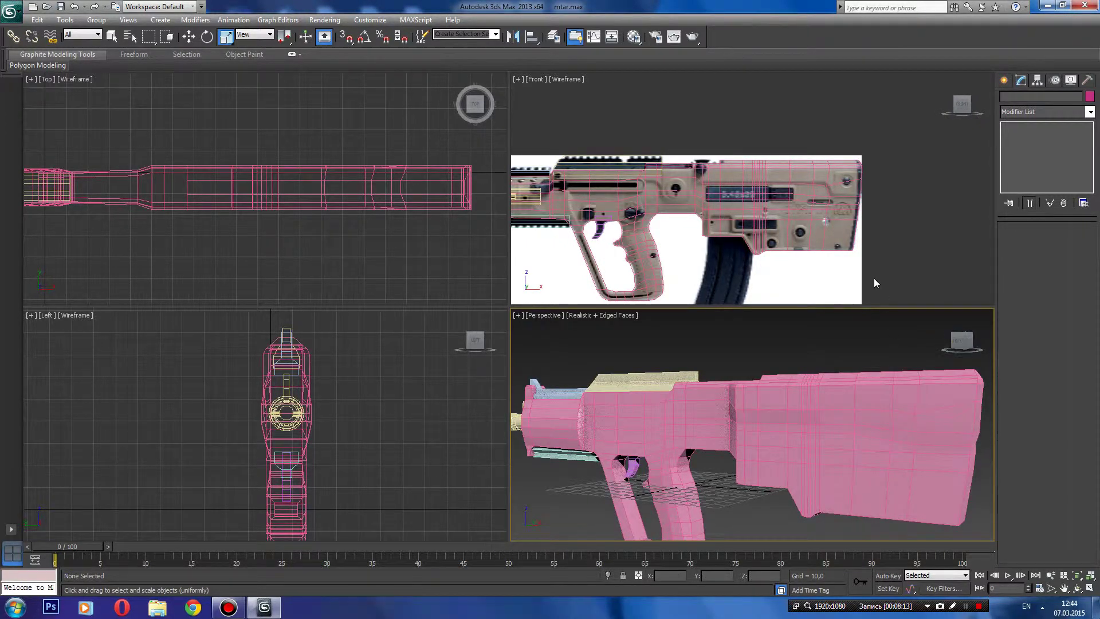
- Reselect Box001 in Vertex mode and pick the vertices at the stock's back edge
click(806, 226)
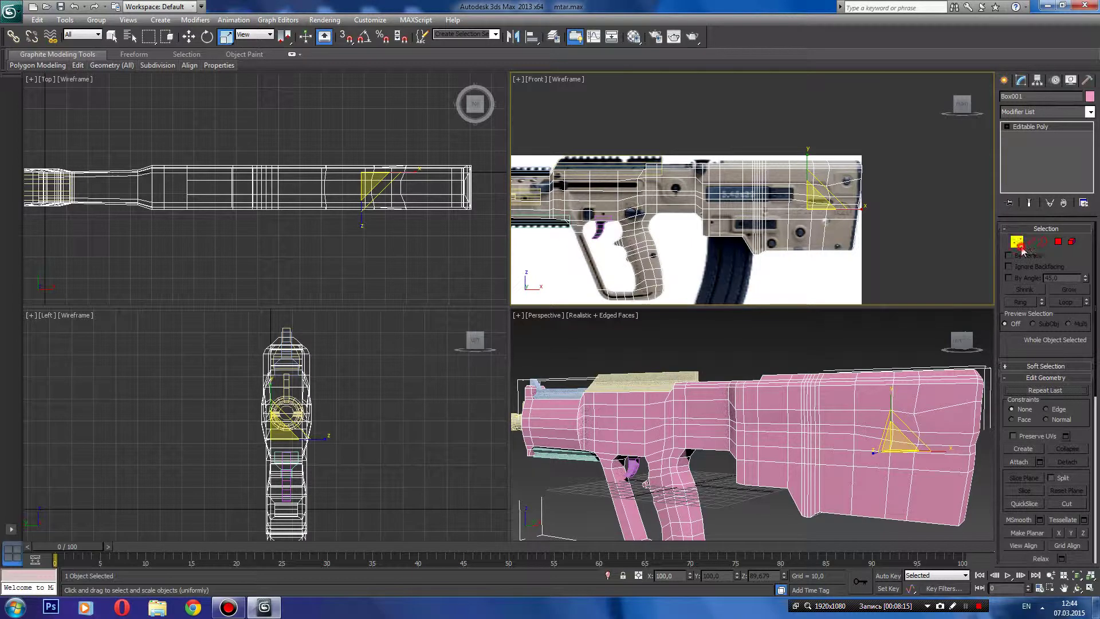
click(1019, 245)
mouse_move(812, 176)
middle_down()
mouse_move(793, 247)
mouse_move(785, 135)
middle_up()
key(w)
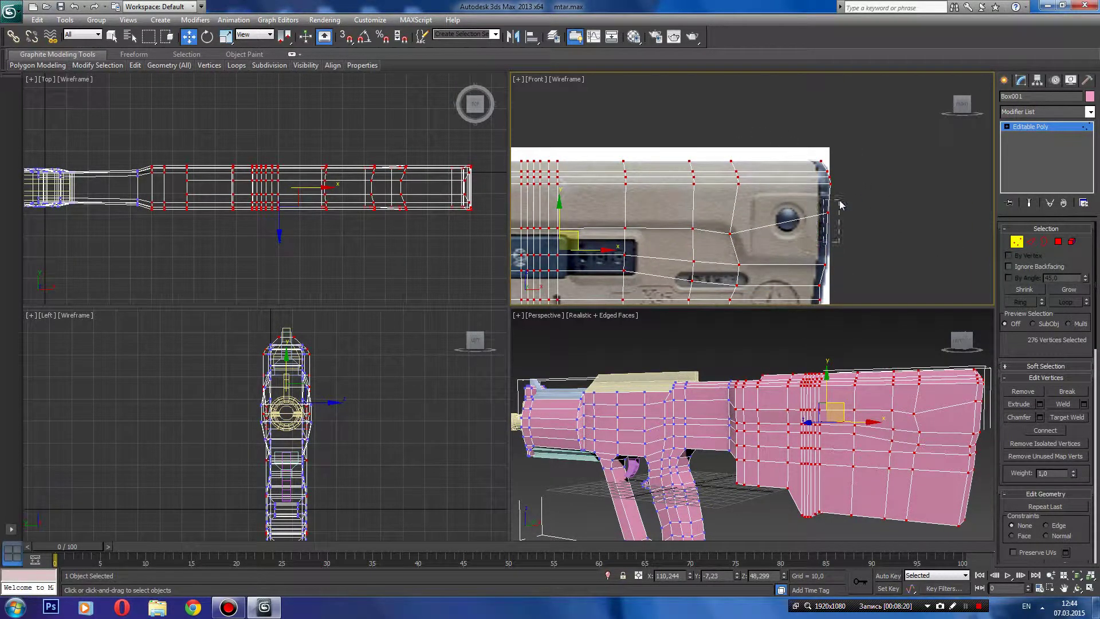
drag(840, 204, 810, 236)
- Select the full top row of vertices along the stock
scroll(750, 255, down, 1)
middle_drag(749, 255, 822, 232)
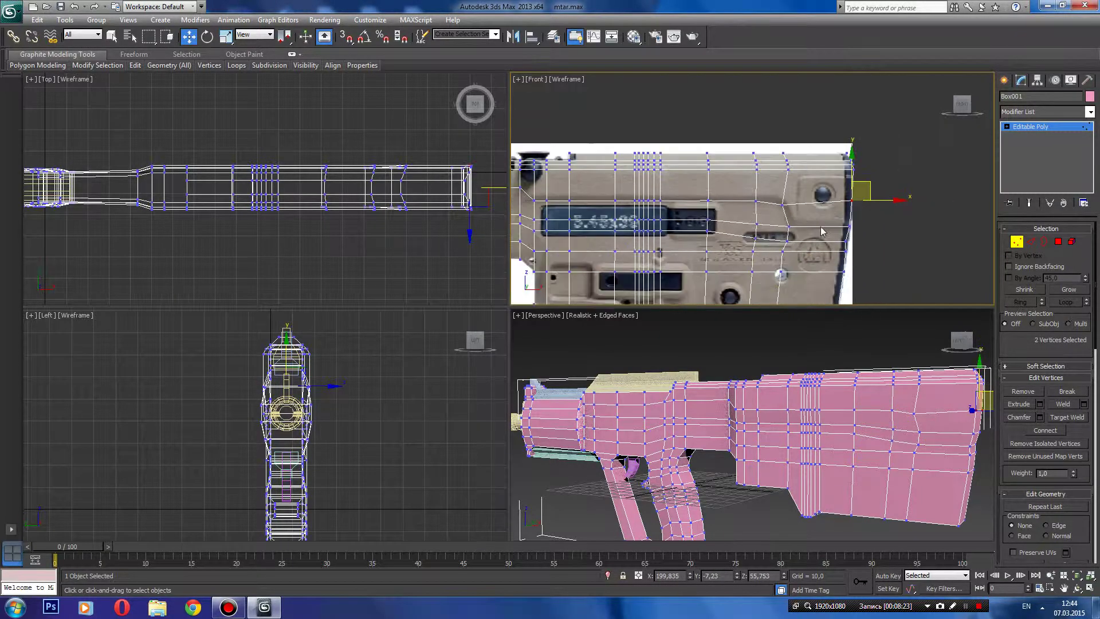
drag(871, 235, 770, 133)
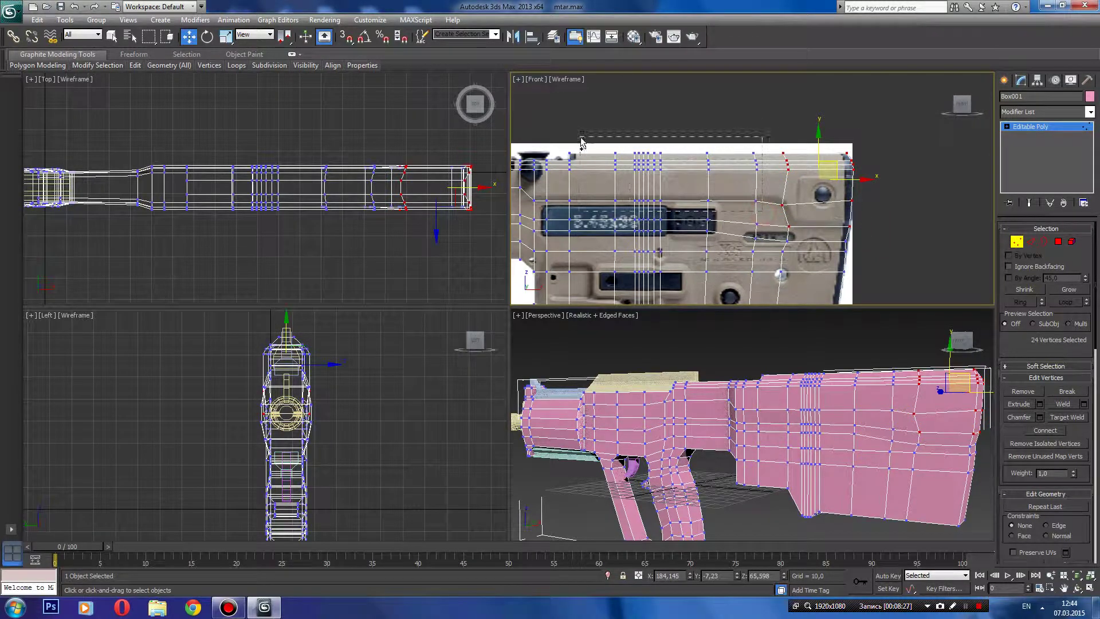
drag(593, 138, 592, 137)
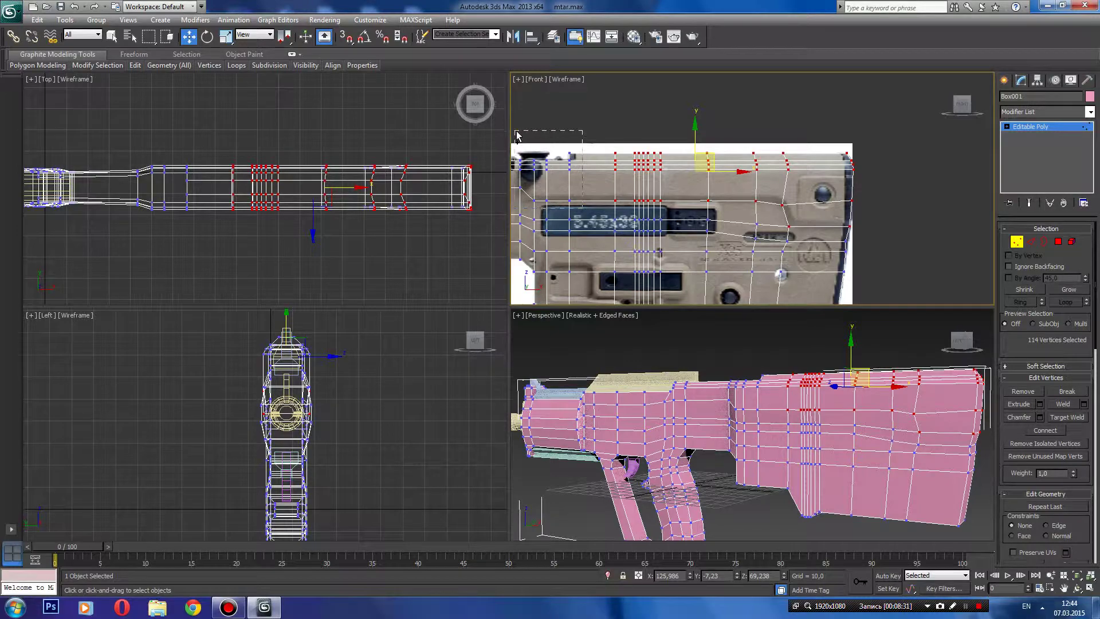
ctrl+drag(516, 135, 516, 136)
- From an end-on view, scale the stock's top-row vertices to 92% width
alt+middle_drag(858, 469, 886, 401)
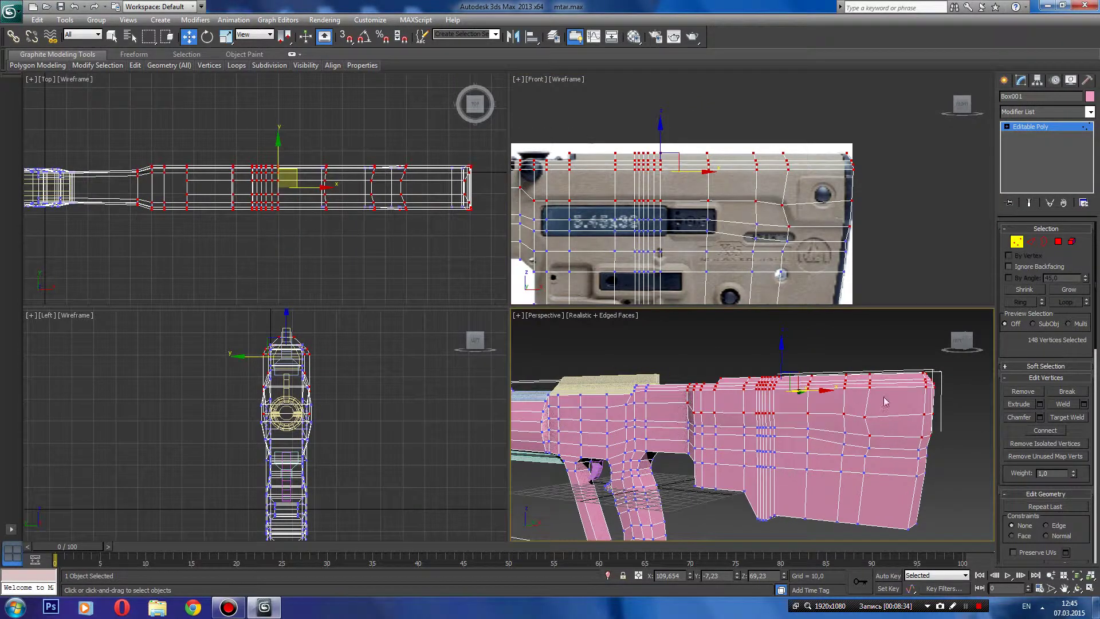
click(961, 339)
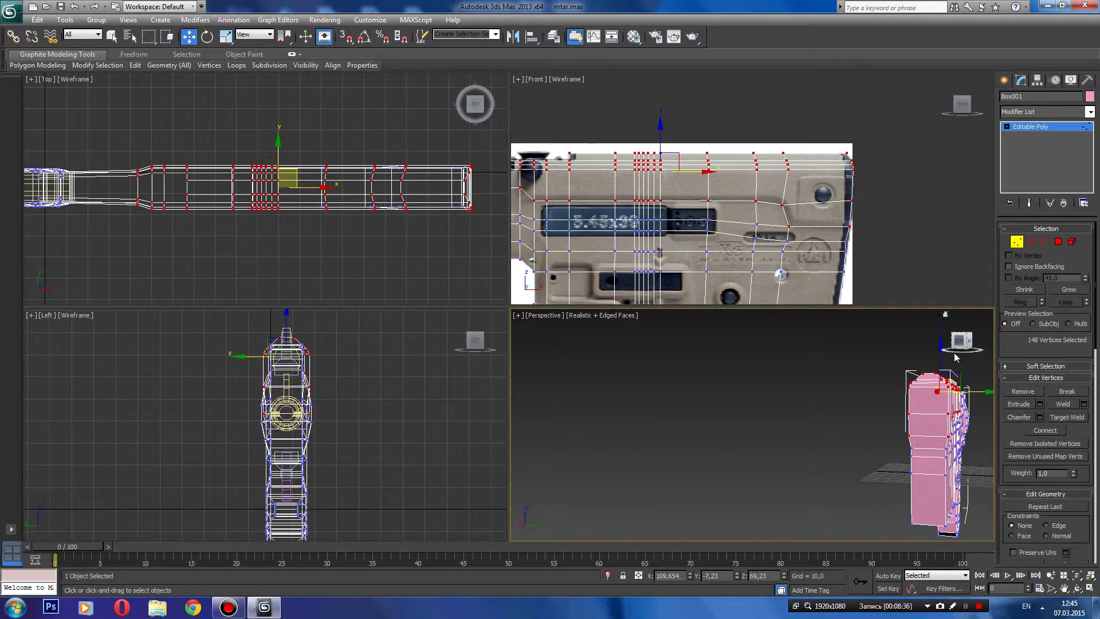
mouse_move(858, 381)
middle_down()
mouse_move(883, 381)
mouse_move(816, 376)
middle_up()
key(r)
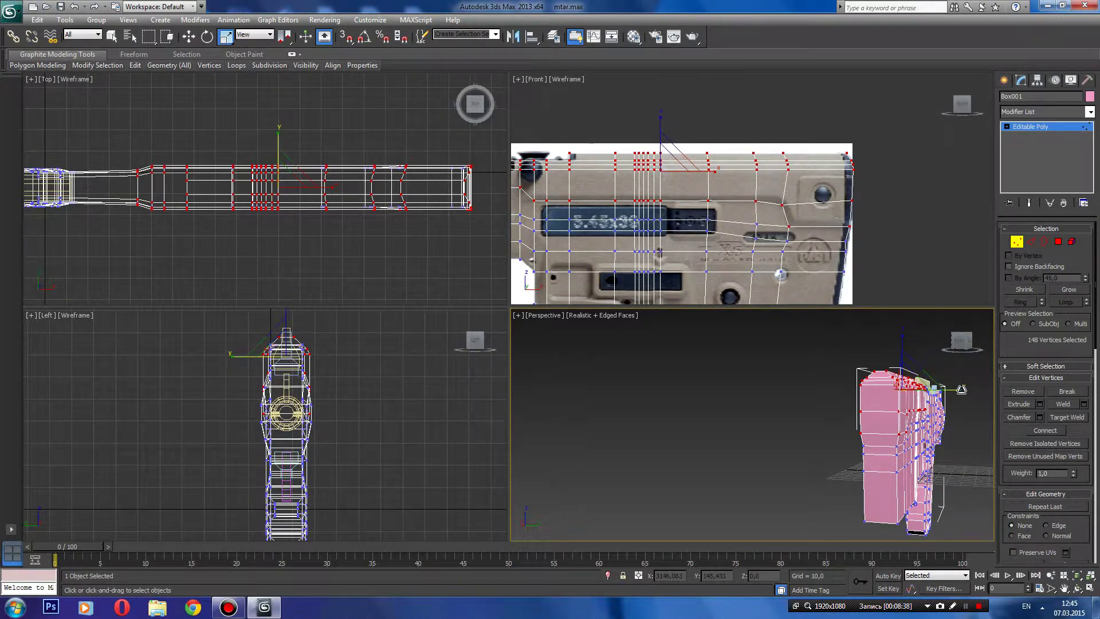
drag(957, 390, 966, 393)
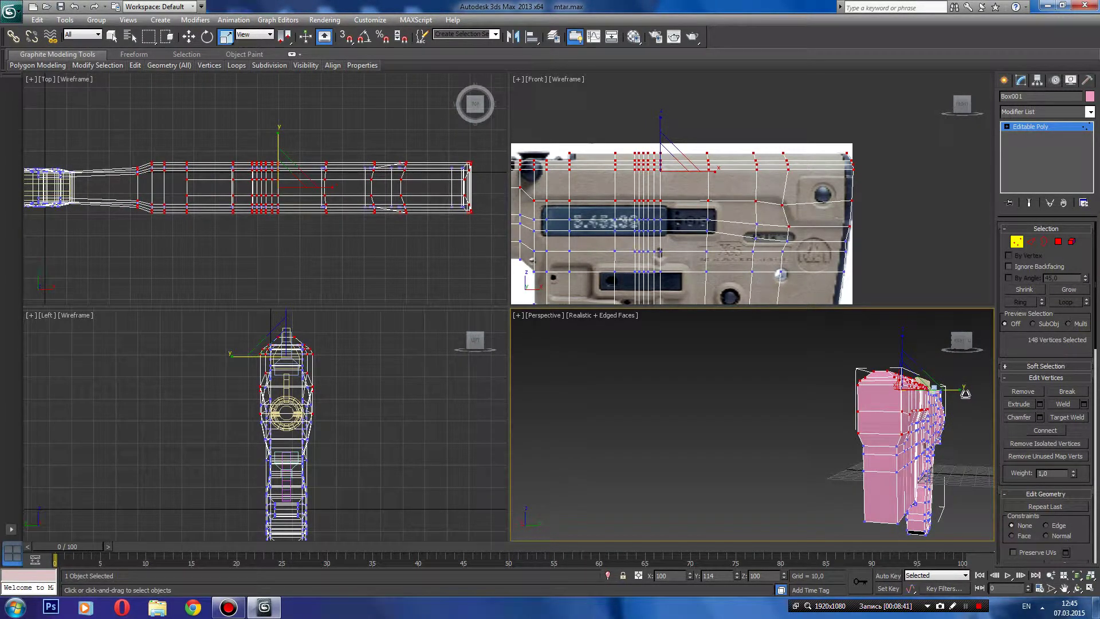
- Orbit to an end-on view and scale the body's top ridge to 90% width along Y
click(964, 343)
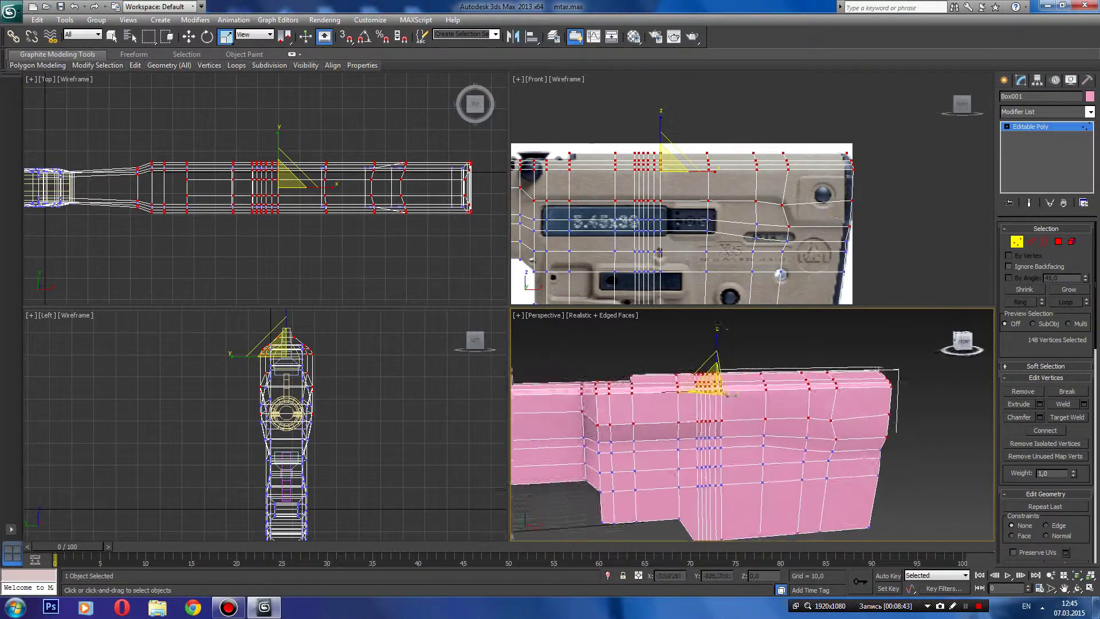
drag(963, 344, 964, 342)
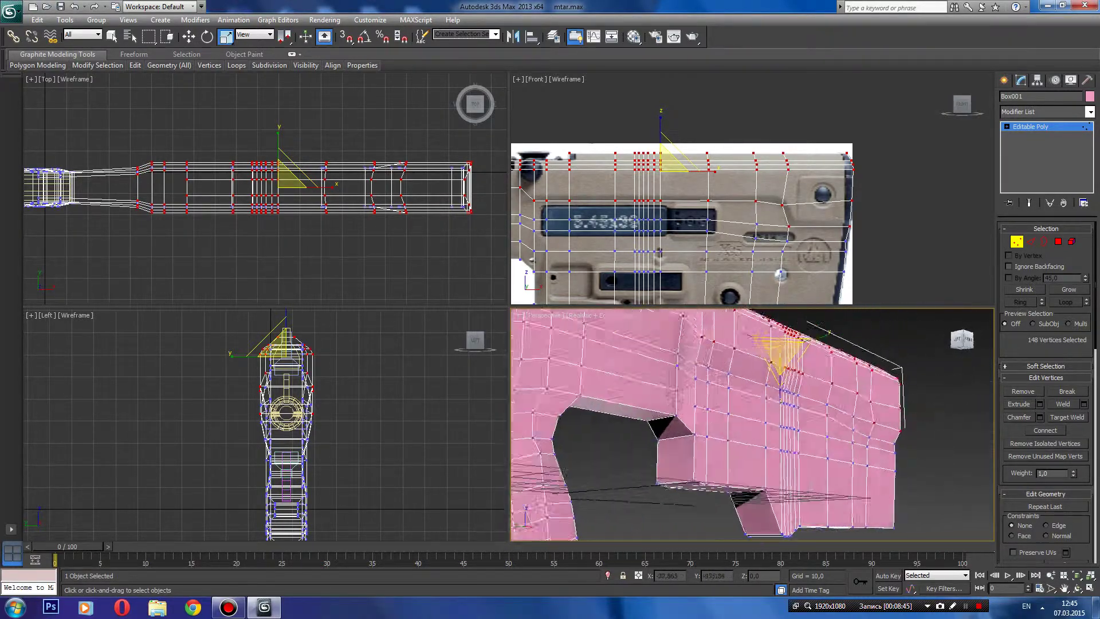
click(971, 340)
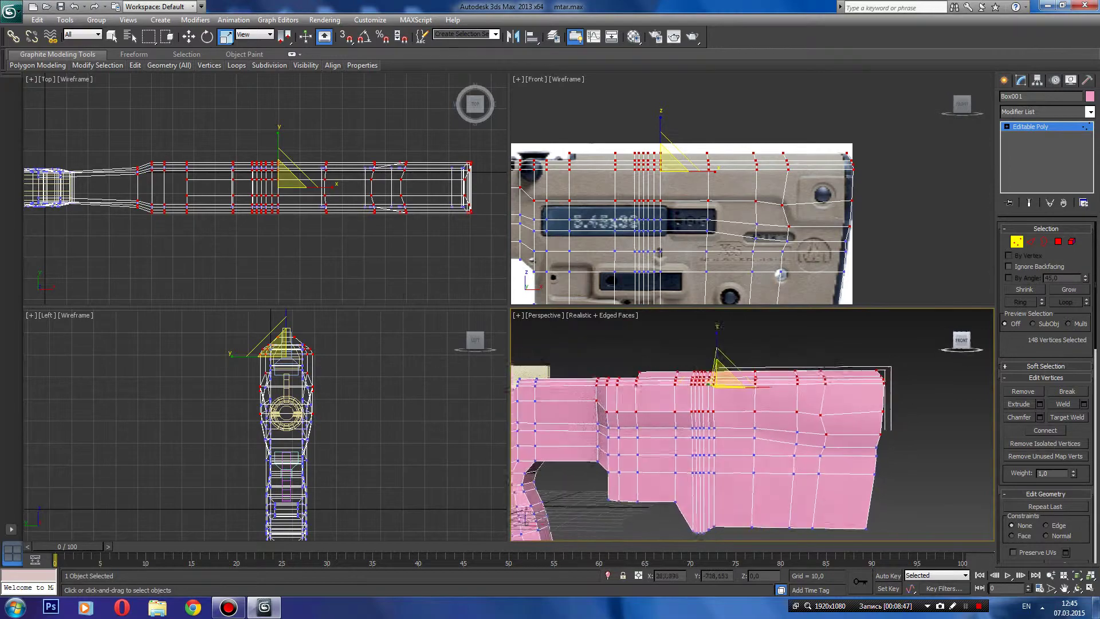
click(968, 341)
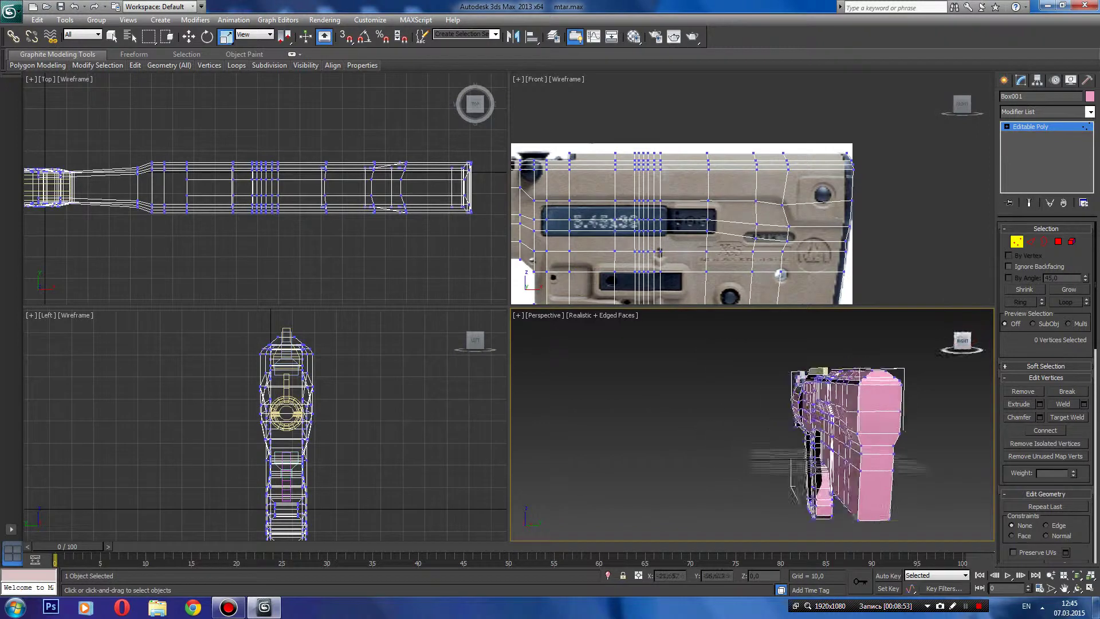
click(968, 340)
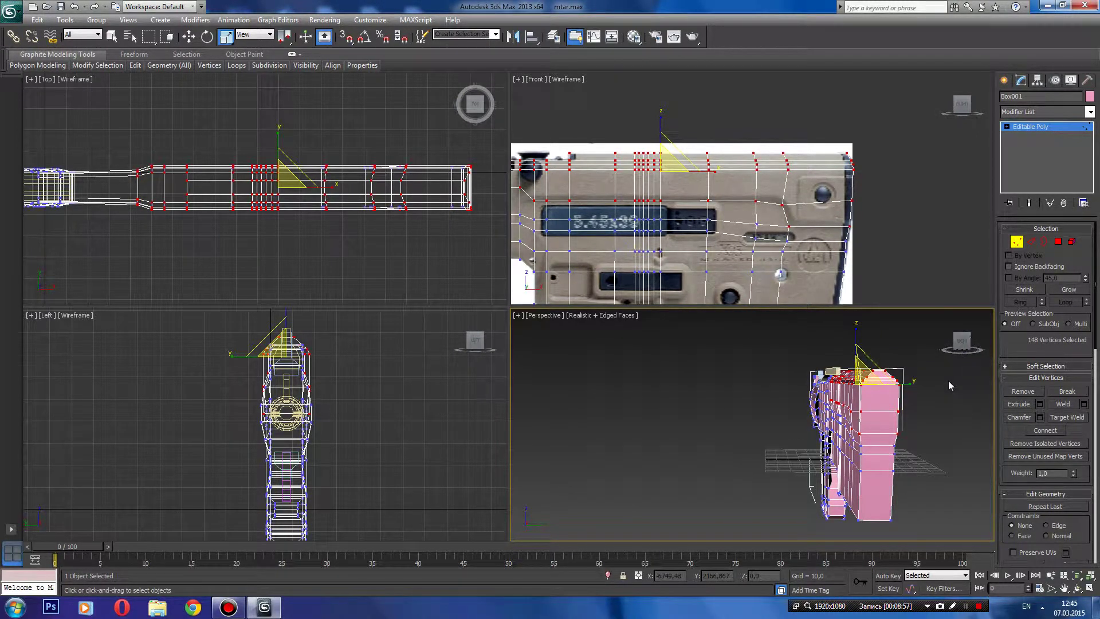
click(964, 343)
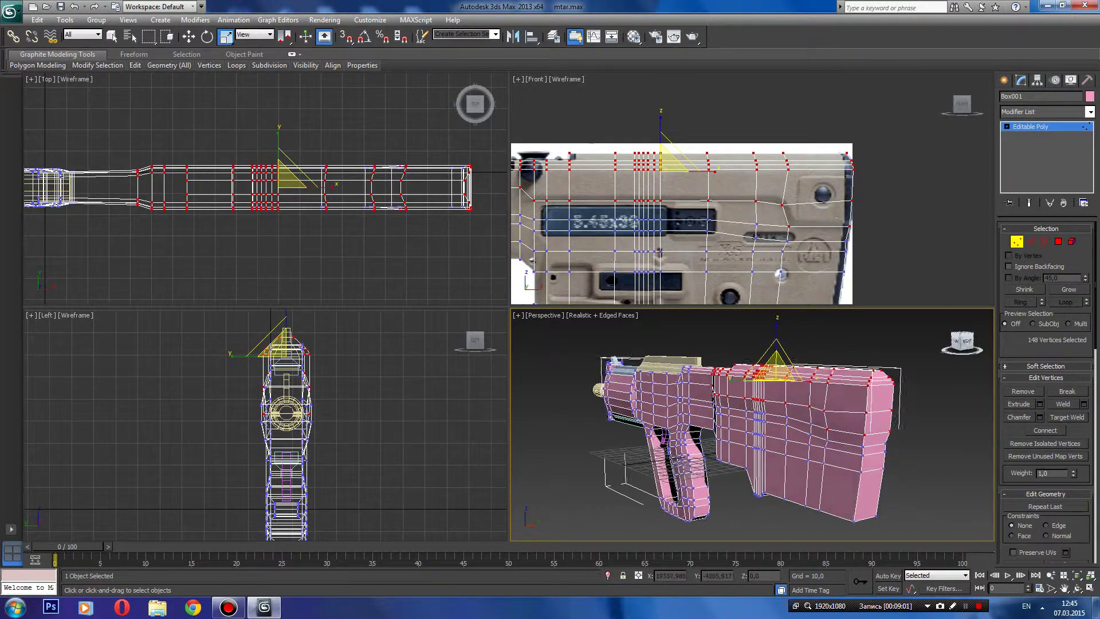
drag(964, 342, 963, 344)
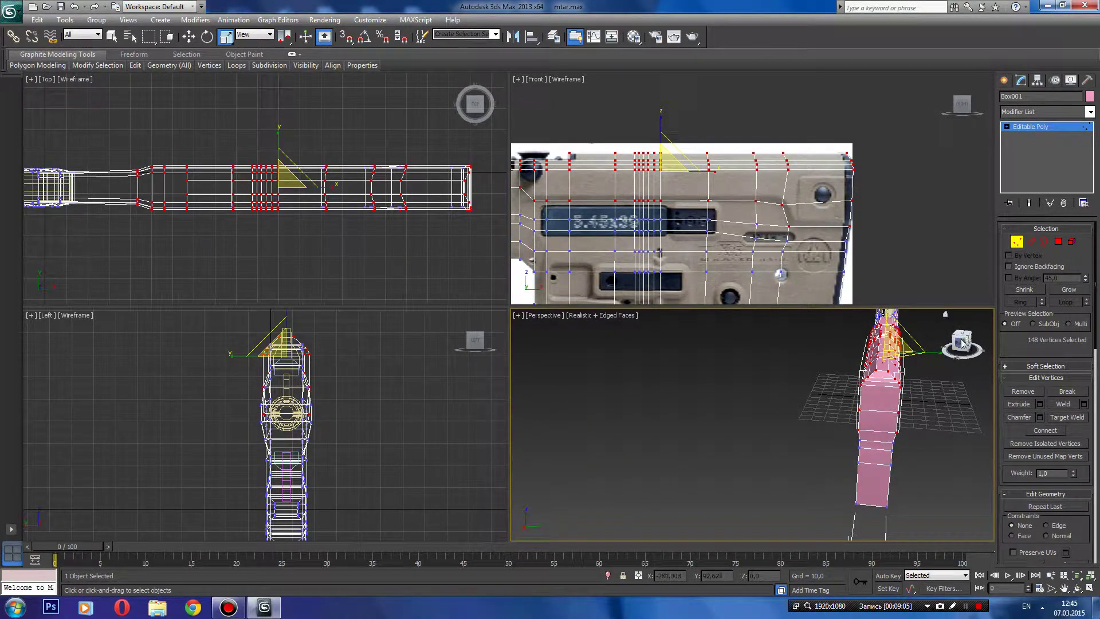
drag(963, 343, 922, 387)
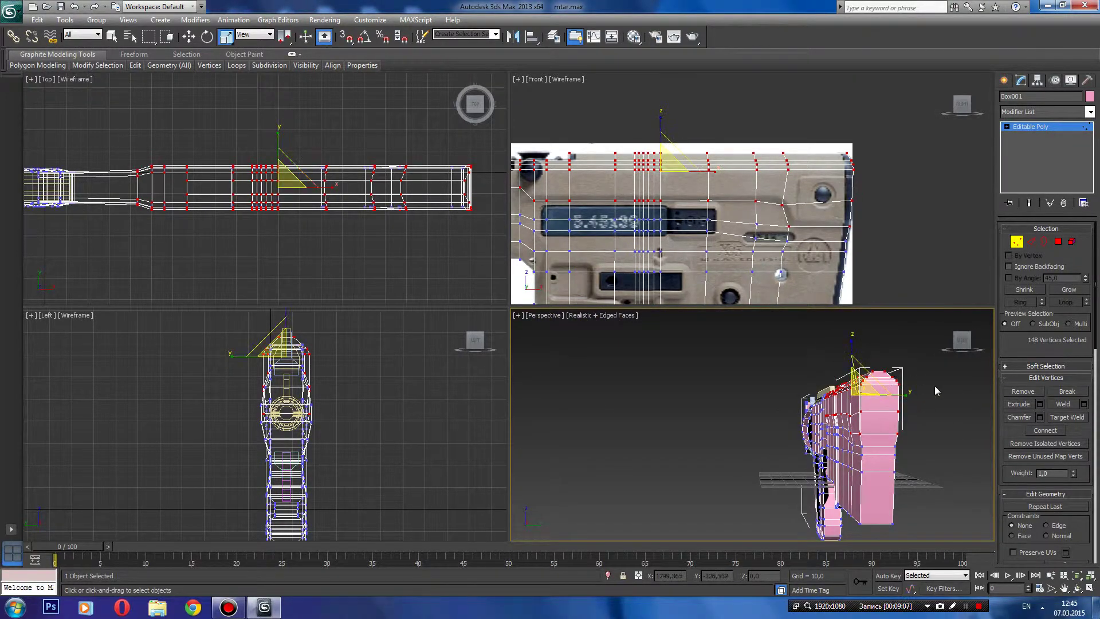
mouse_move(935, 391)
alt+middle_down()
mouse_move(825, 385)
mouse_move(807, 378)
mouse_move(818, 348)
alt+middle_up()
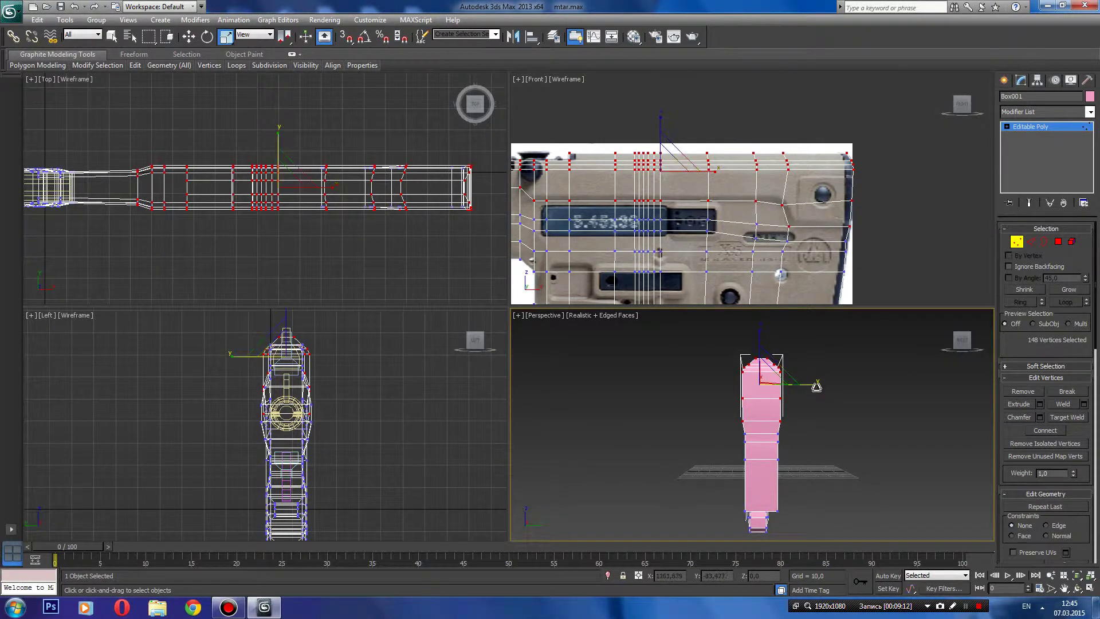
drag(816, 387, 812, 395)
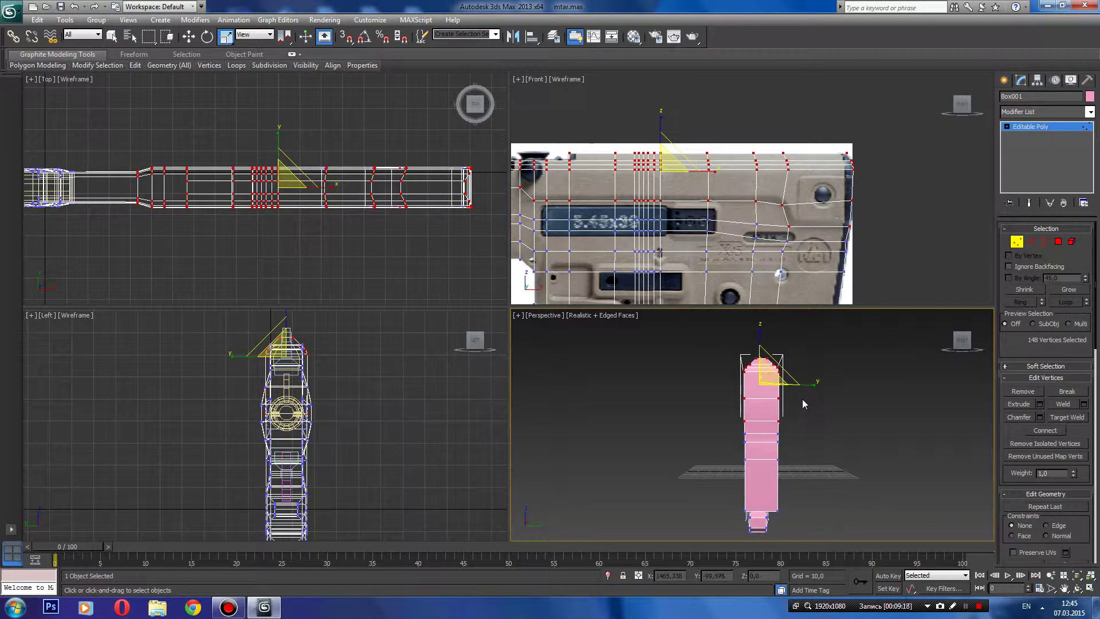
- Fine-tune the top ridge width along one axis from a closer view
middle_drag(802, 399, 789, 399)
middle_drag(311, 350, 306, 360)
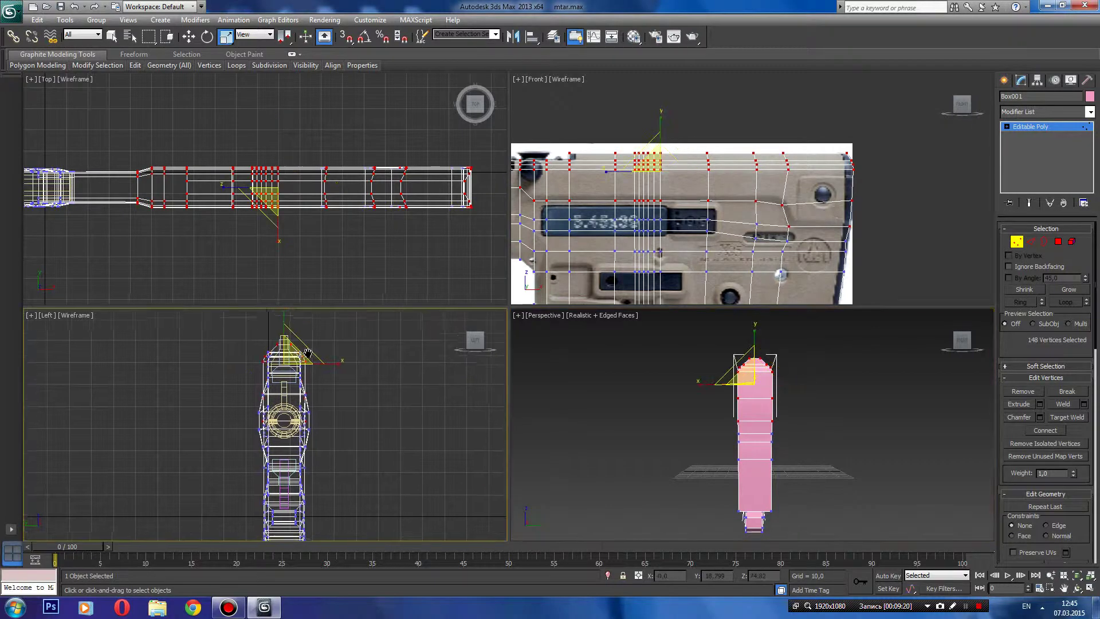
scroll(639, 398, up, 5)
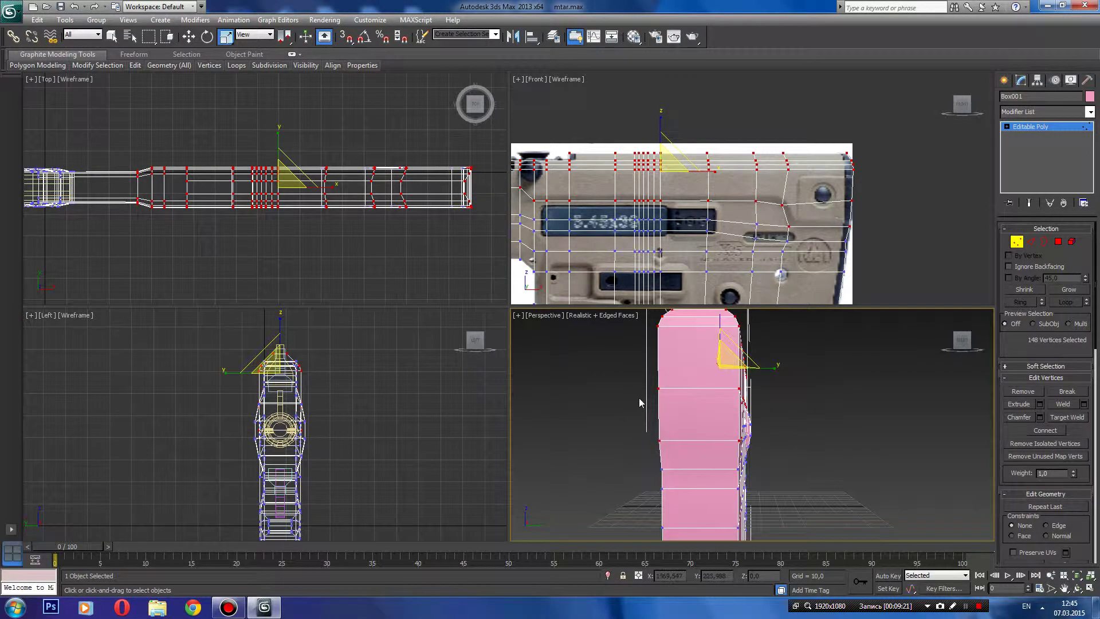
middle_drag(671, 395, 706, 372)
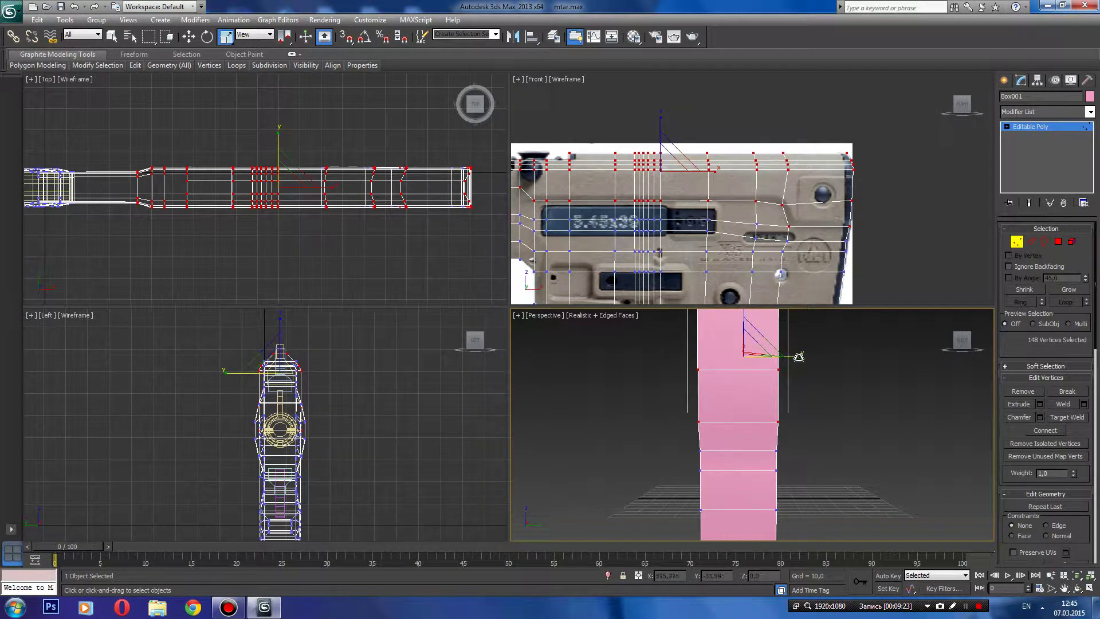
drag(797, 358, 797, 356)
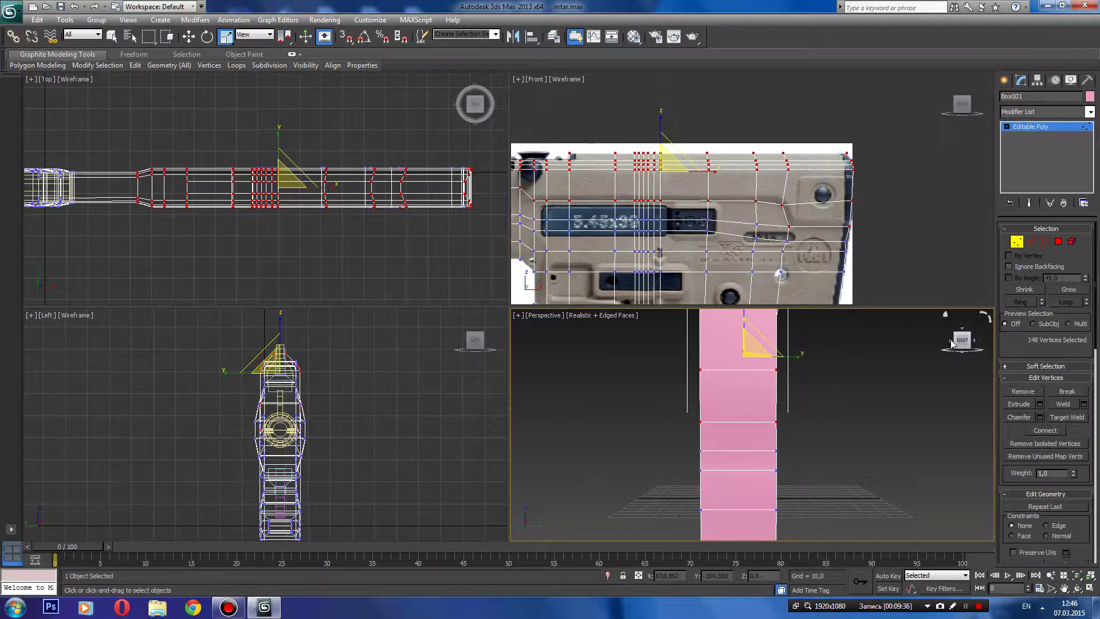
- Return to the angled overview of the model and exit Vertex mode
click(963, 341)
key(shift+z)
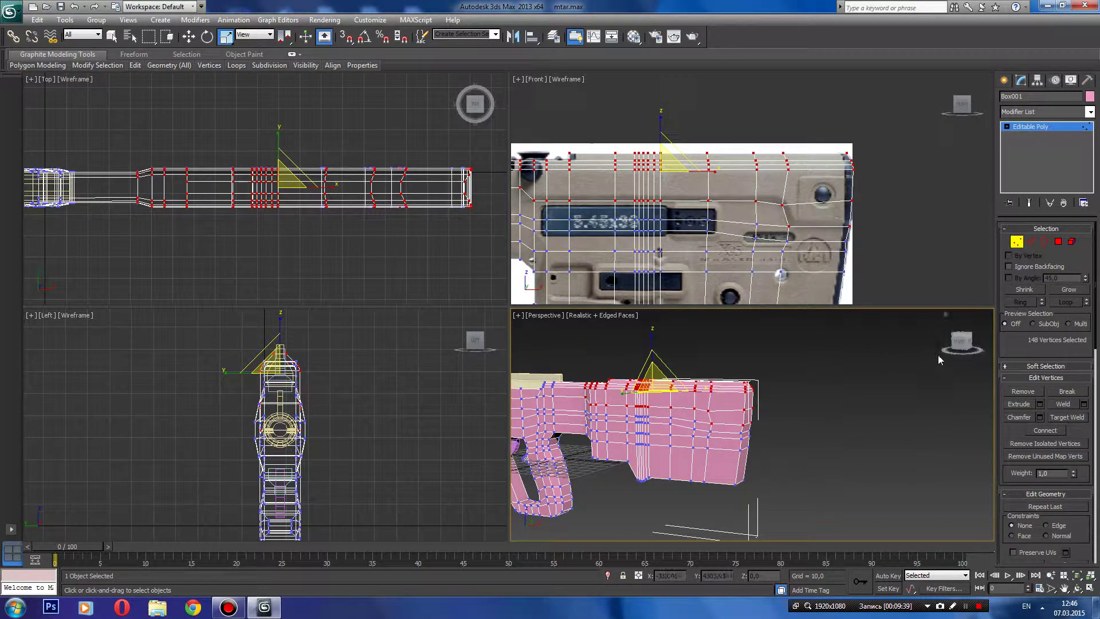
mouse_move(952, 345)
mouse_down()
mouse_move(942, 367)
mouse_move(967, 342)
mouse_up()
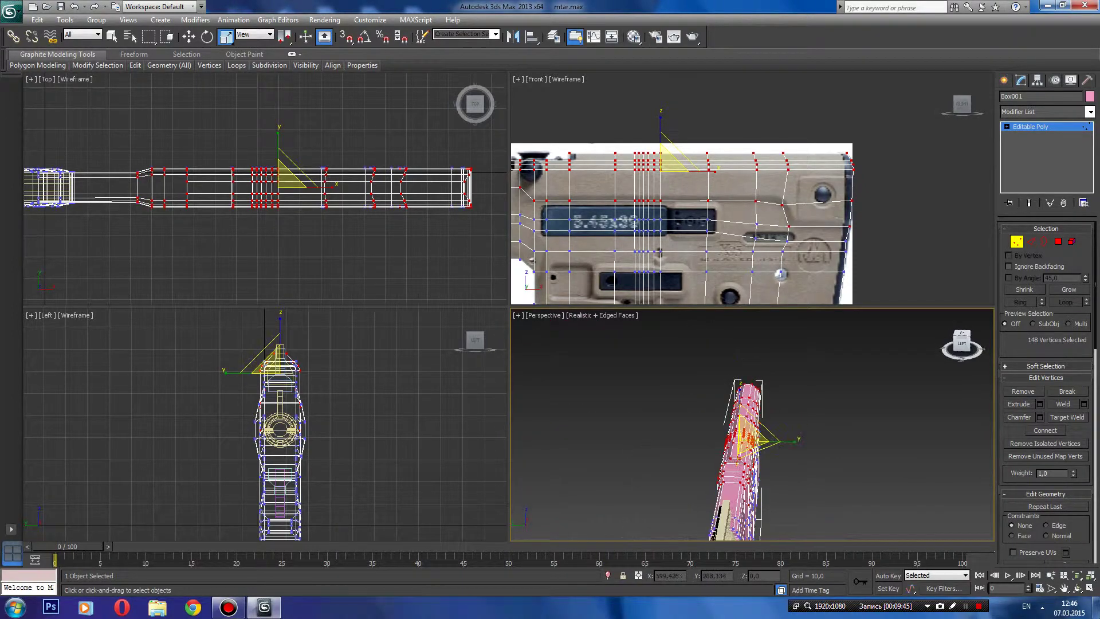
click(1016, 241)
- Deselect the rifle body, then zoom and orbit around it to a straight side view
click(824, 440)
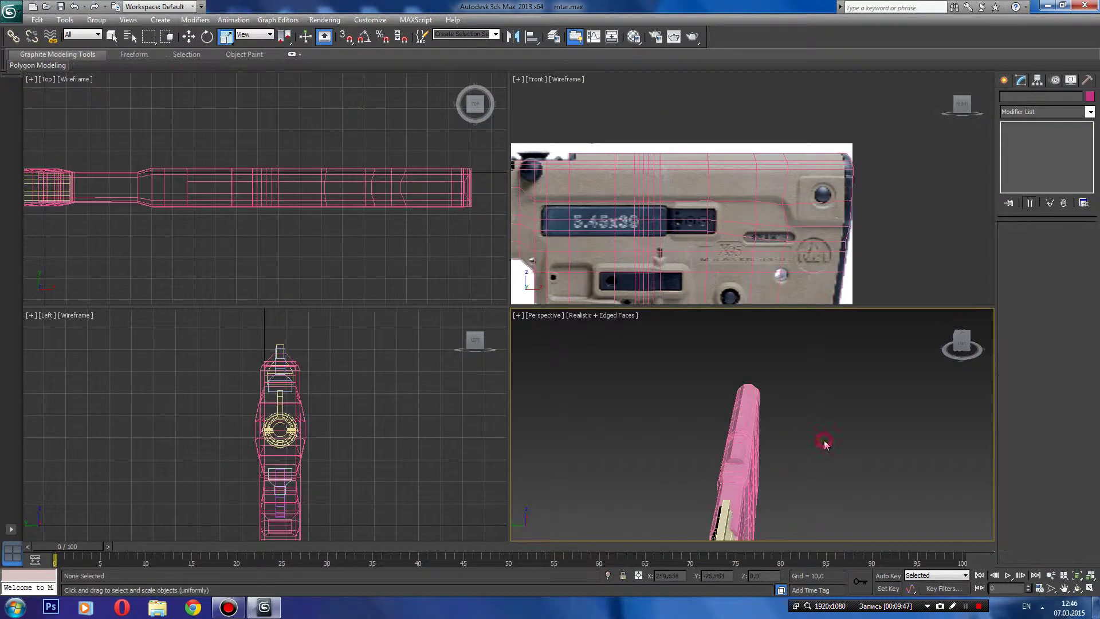
mouse_move(824, 434)
alt+middle_down()
mouse_move(833, 347)
mouse_move(848, 365)
alt+middle_up()
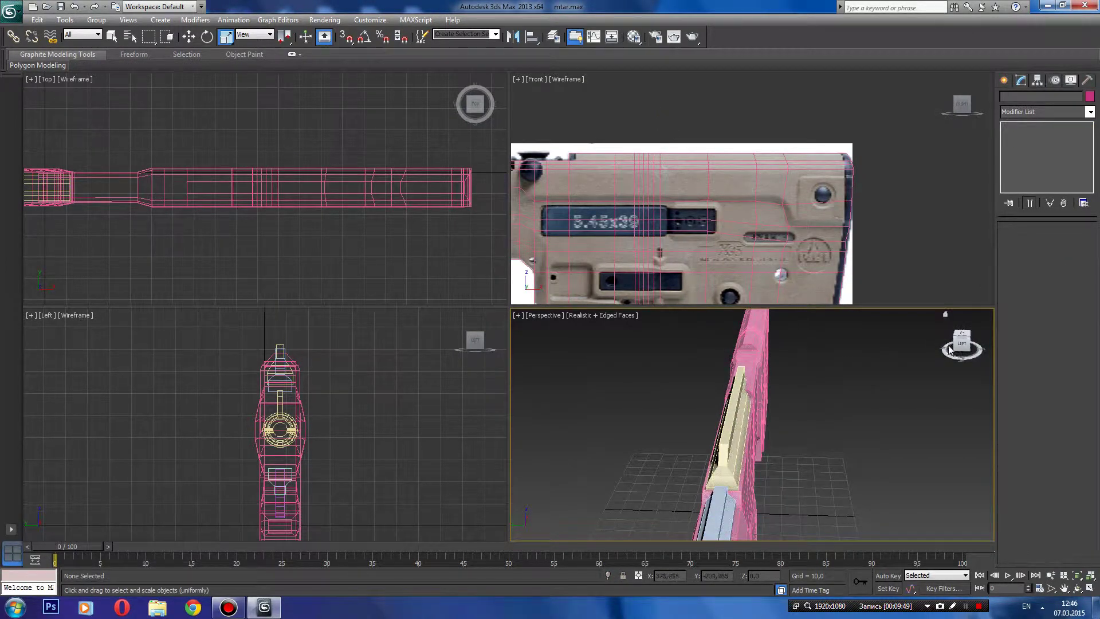
mouse_move(950, 351)
mouse_down()
mouse_move(969, 348)
mouse_move(833, 293)
mouse_up()
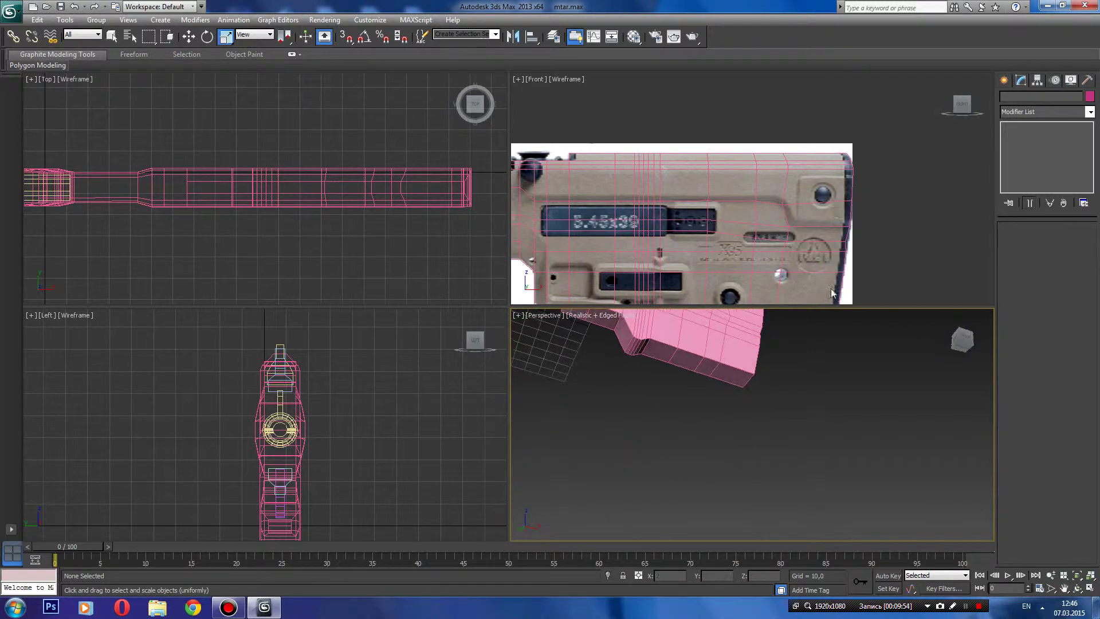
scroll(725, 261, up, 1)
scroll(745, 247, down, 4)
scroll(768, 235, up, 2)
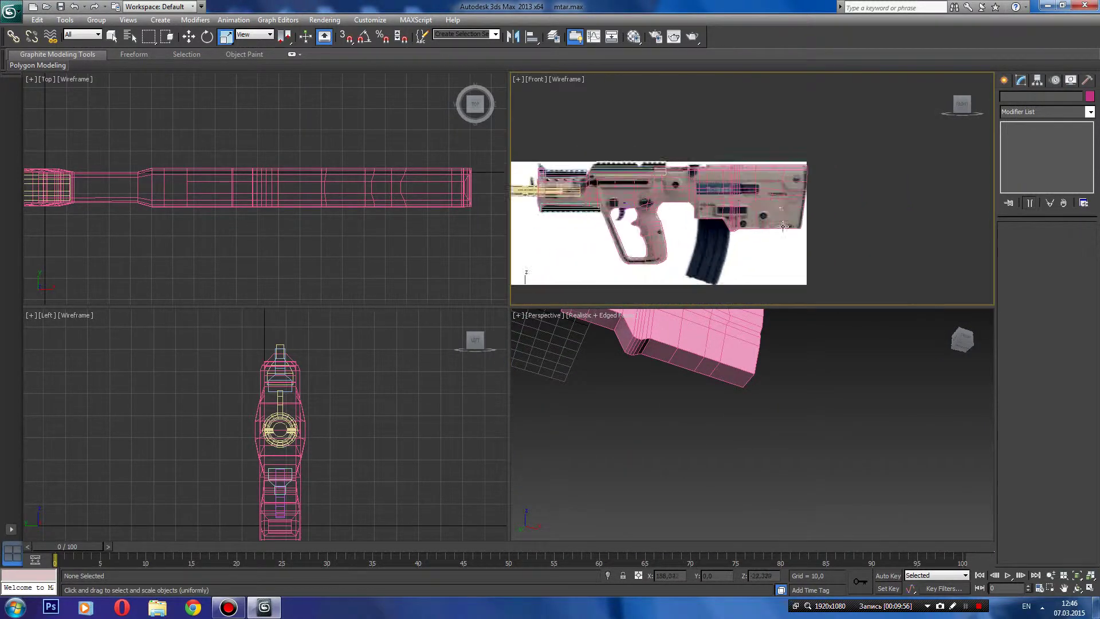
scroll(781, 230, up, 1)
scroll(791, 234, up, 1)
scroll(786, 390, down, 2)
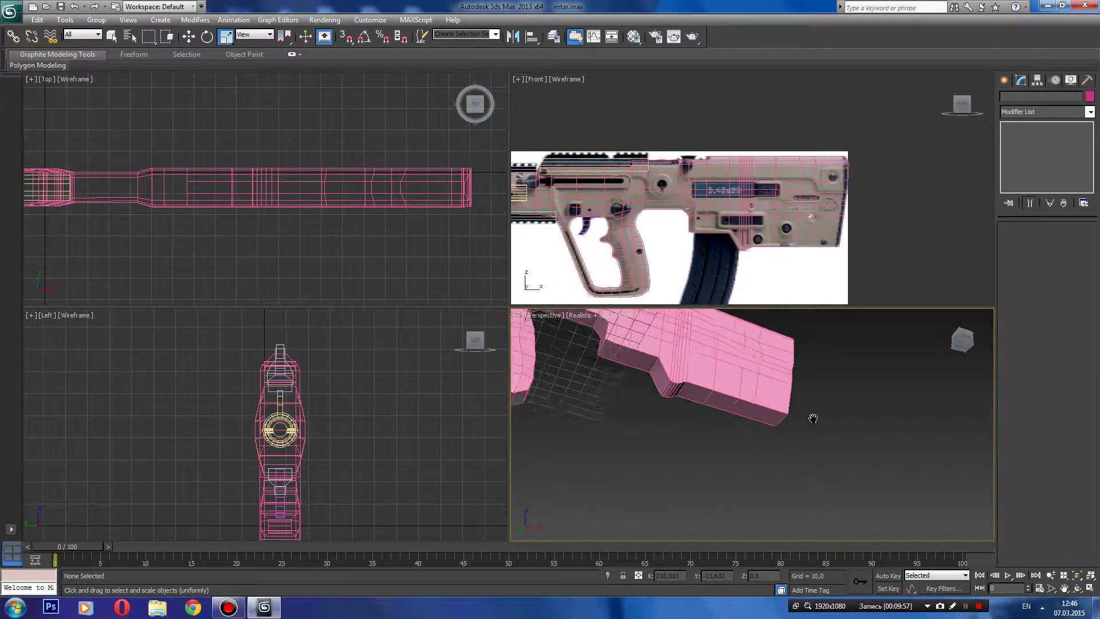
scroll(849, 435, down, 2)
scroll(760, 395, down, 2)
middle_drag(784, 424, 802, 439)
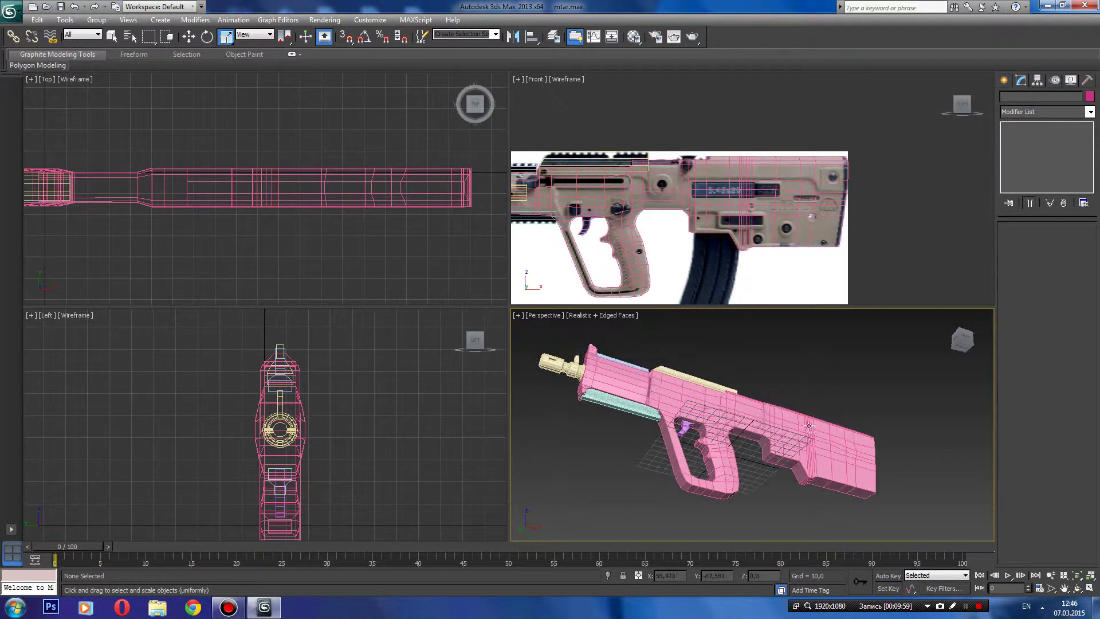
mouse_move(963, 340)
mouse_down()
mouse_move(974, 342)
mouse_move(964, 342)
mouse_up()
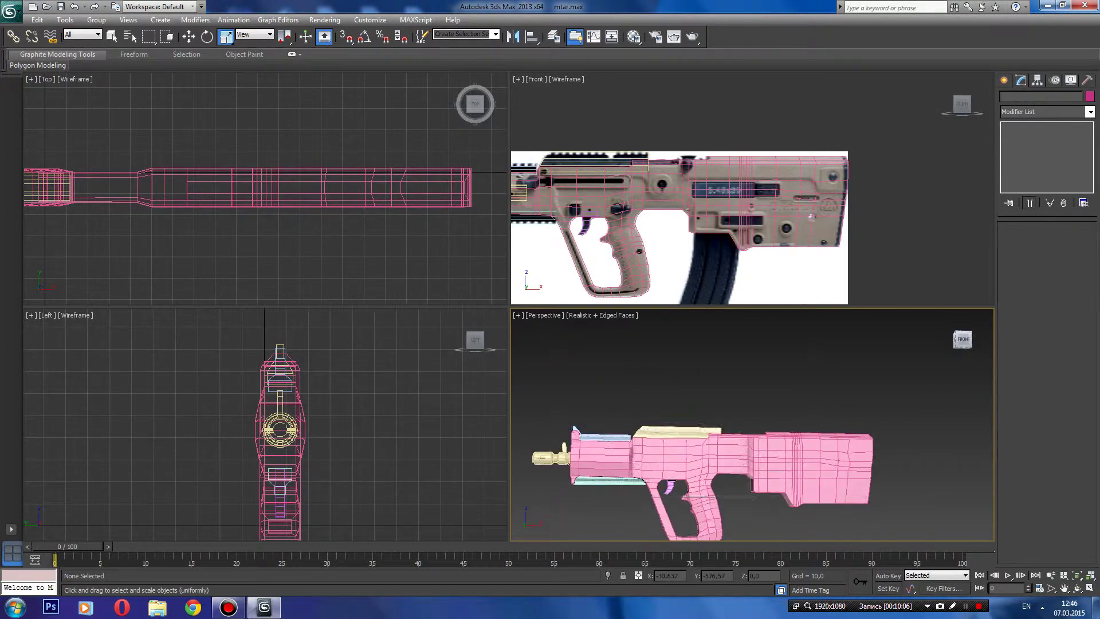
drag(964, 342, 960, 346)
- Select the rifle body's 276 rear-stock vertices and scale them to 110% along Y
drag(819, 458, 903, 384)
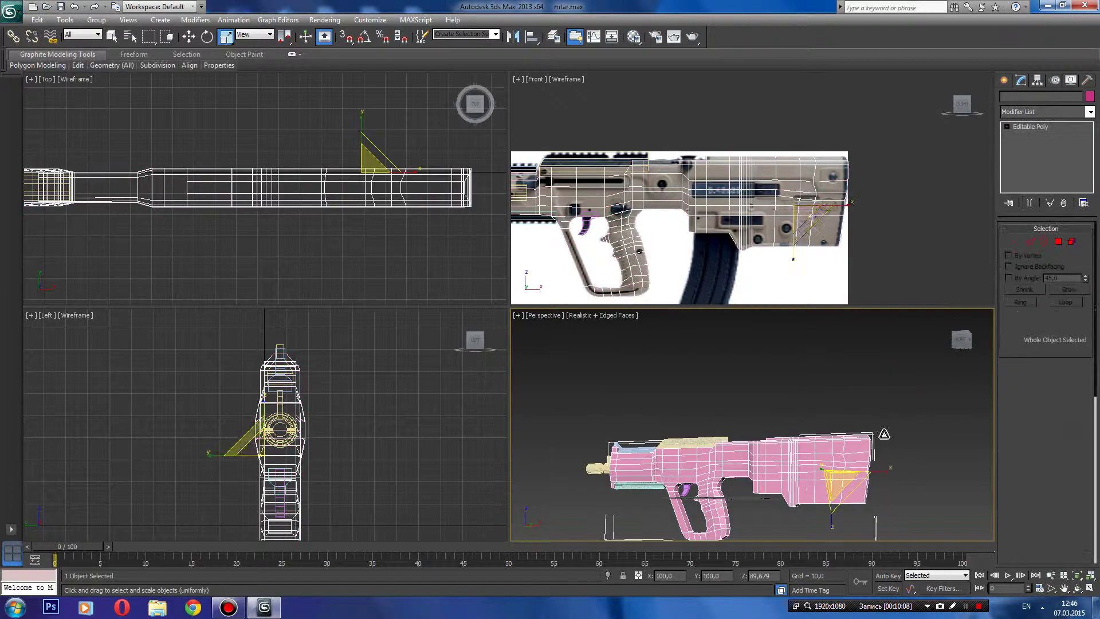
click(1016, 242)
drag(888, 123, 688, 261)
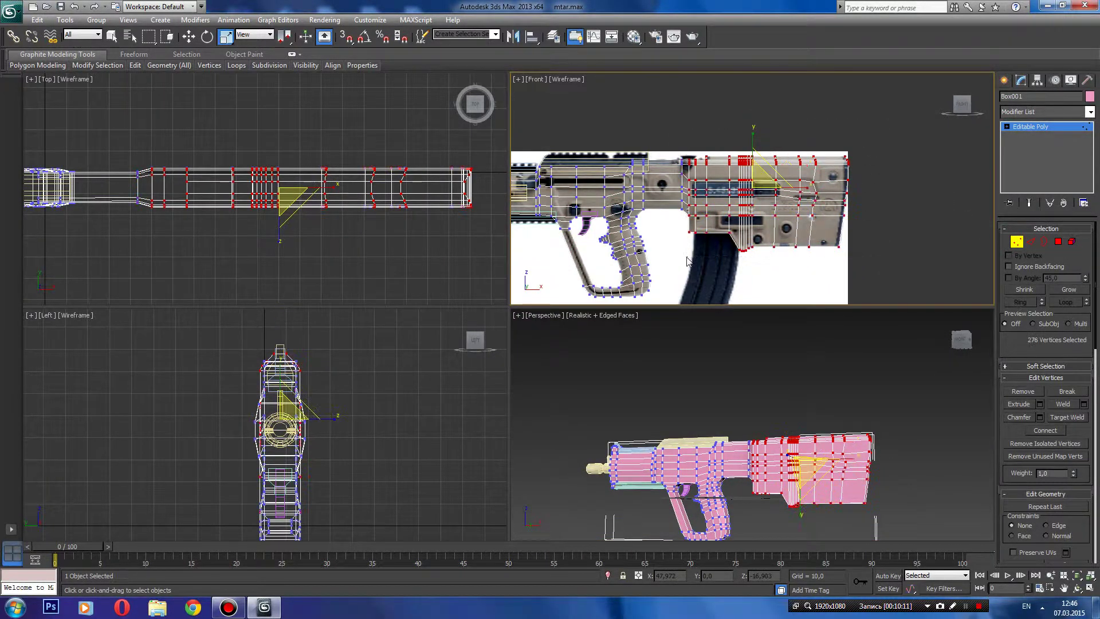
middle_drag(715, 268, 723, 248)
middle_drag(742, 402, 735, 365)
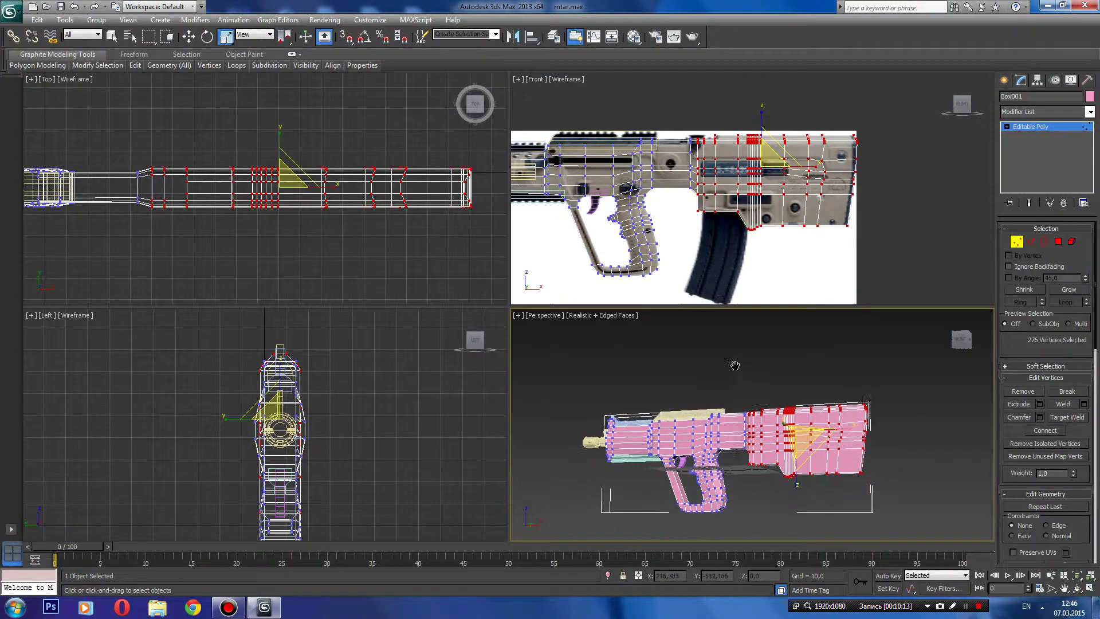
scroll(797, 394, up, 5)
scroll(842, 404, down, 1)
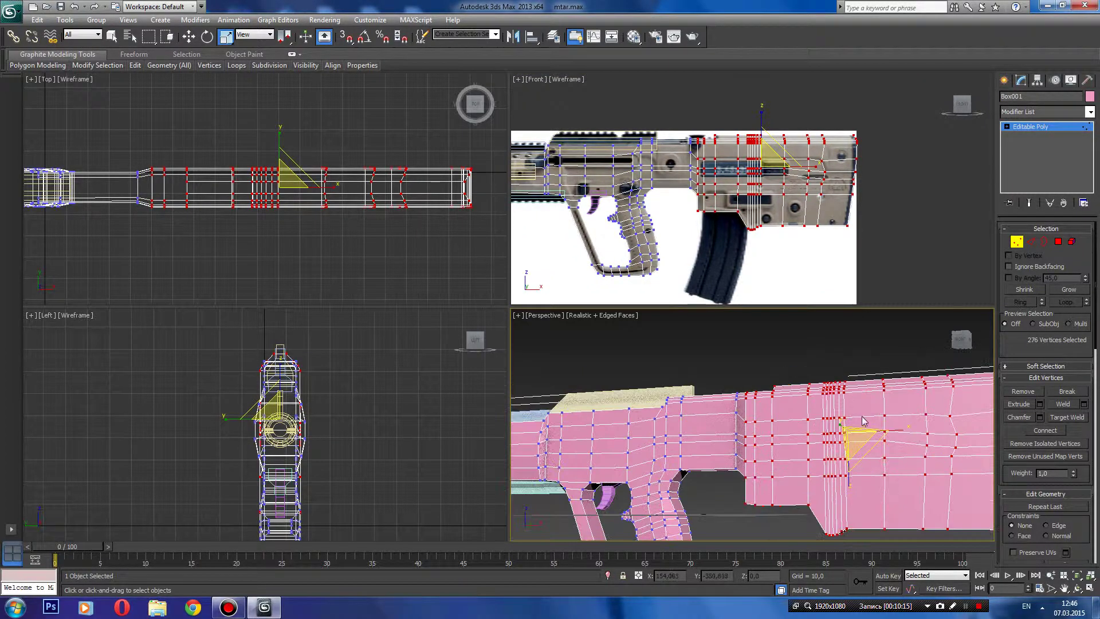
drag(962, 339, 965, 336)
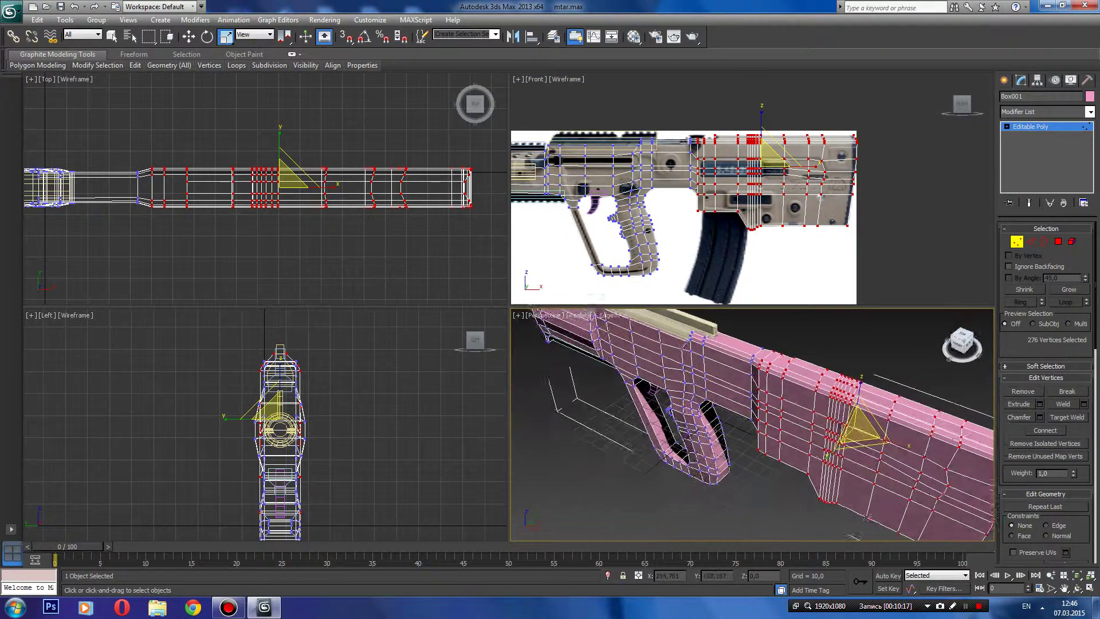
click(965, 336)
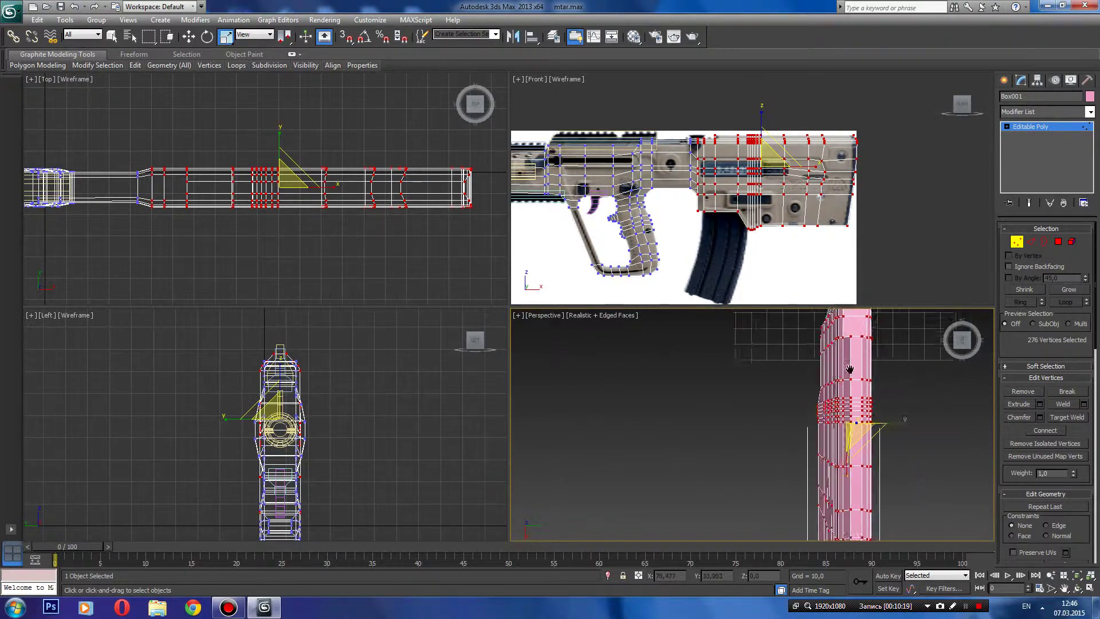
mouse_move(860, 361)
middle_down()
mouse_move(770, 373)
mouse_move(767, 430)
middle_up()
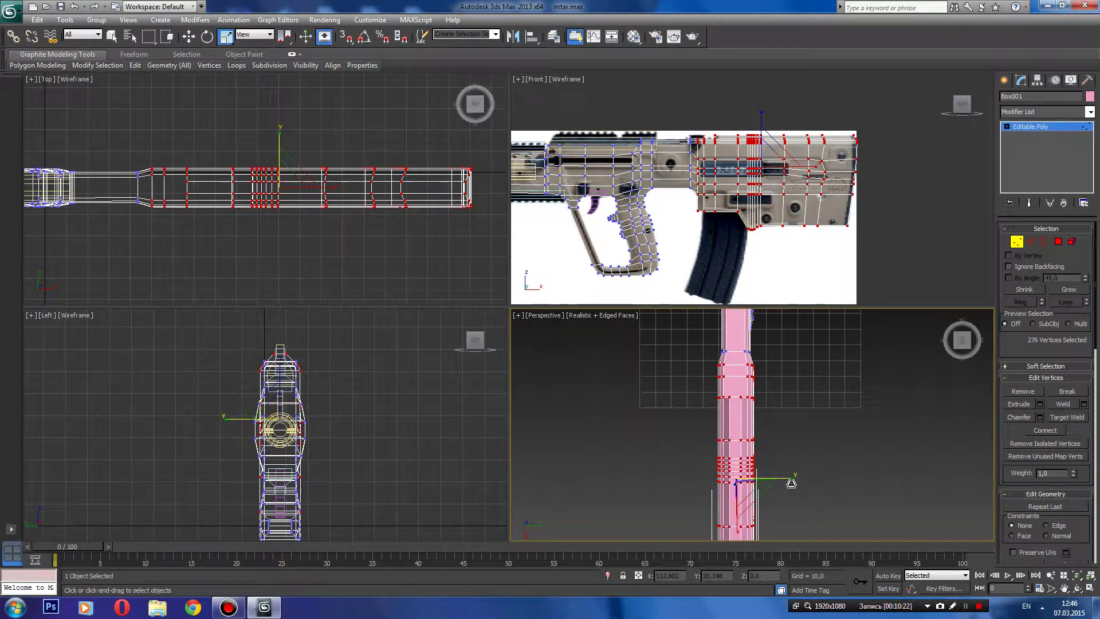
drag(796, 482, 796, 479)
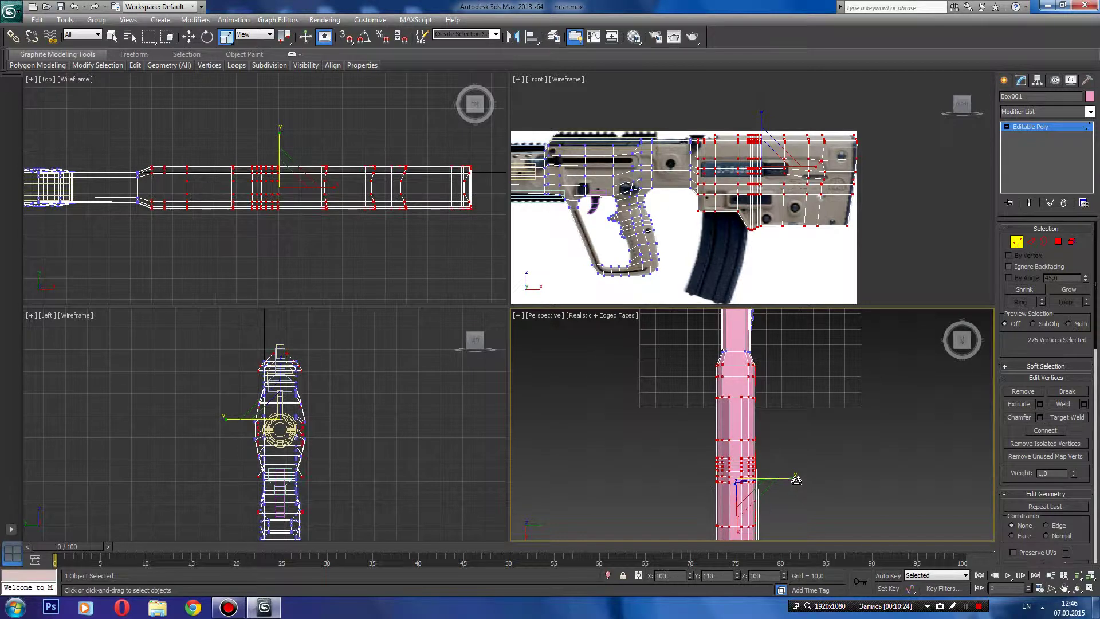
- Exit vertex editing, deselect the body, and orbit the Perspective view around the gun
click(1017, 246)
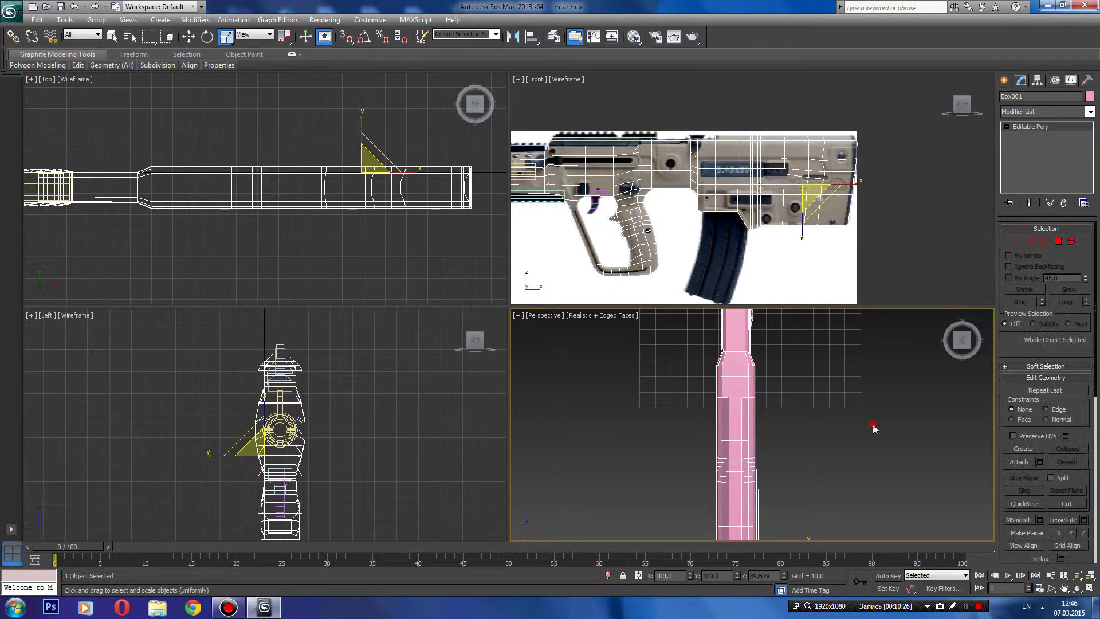
click(871, 429)
alt+middle_drag(803, 430, 619, 350)
mouse_move(745, 424)
alt+middle_down()
mouse_move(745, 361)
mouse_move(940, 354)
alt+middle_up()
scroll(816, 422, down, 5)
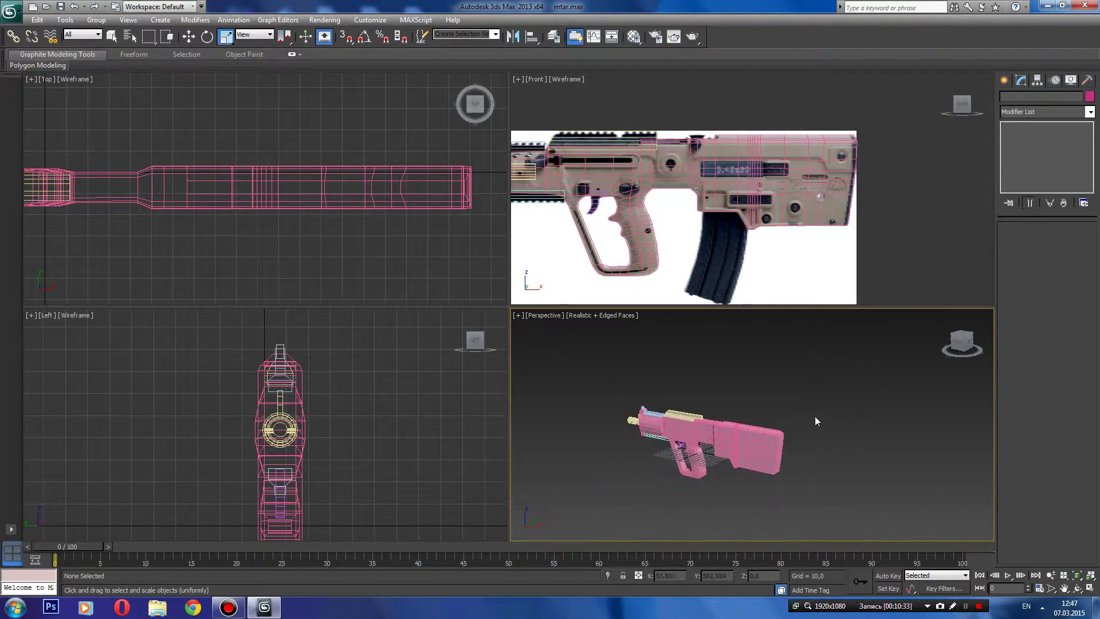
mouse_move(963, 341)
mouse_down()
mouse_move(920, 343)
mouse_move(957, 344)
mouse_move(940, 353)
mouse_move(960, 343)
mouse_move(950, 346)
mouse_up()
click(962, 341)
click(962, 342)
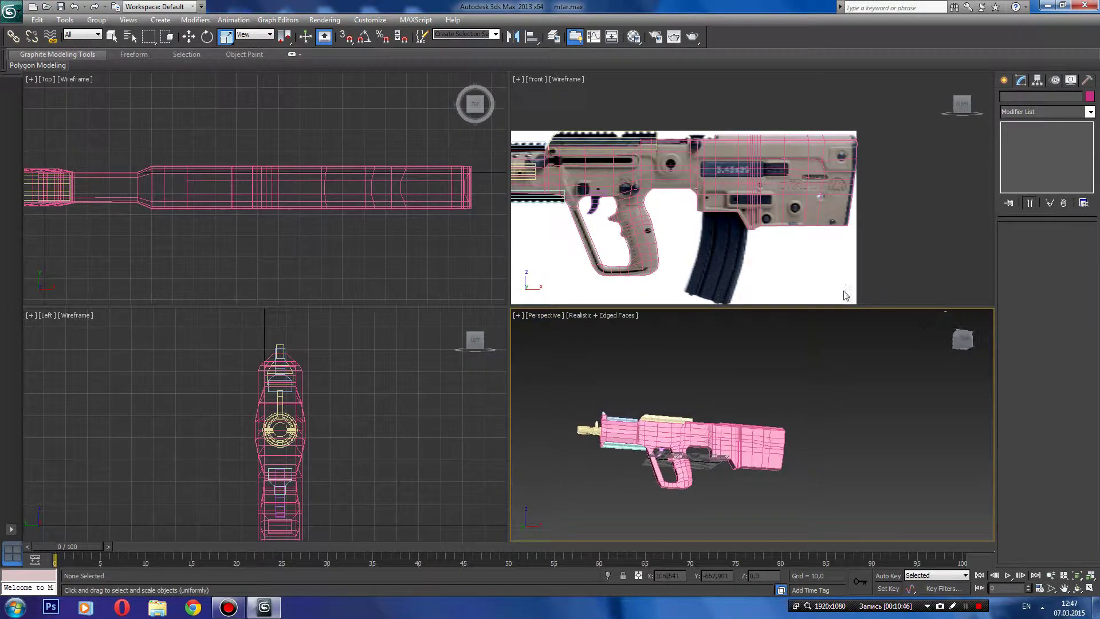
- Pan and zoom the Front view onto the barrel, then select and deselect Box001
middle_drag(693, 252, 820, 268)
scroll(820, 268, up, 1)
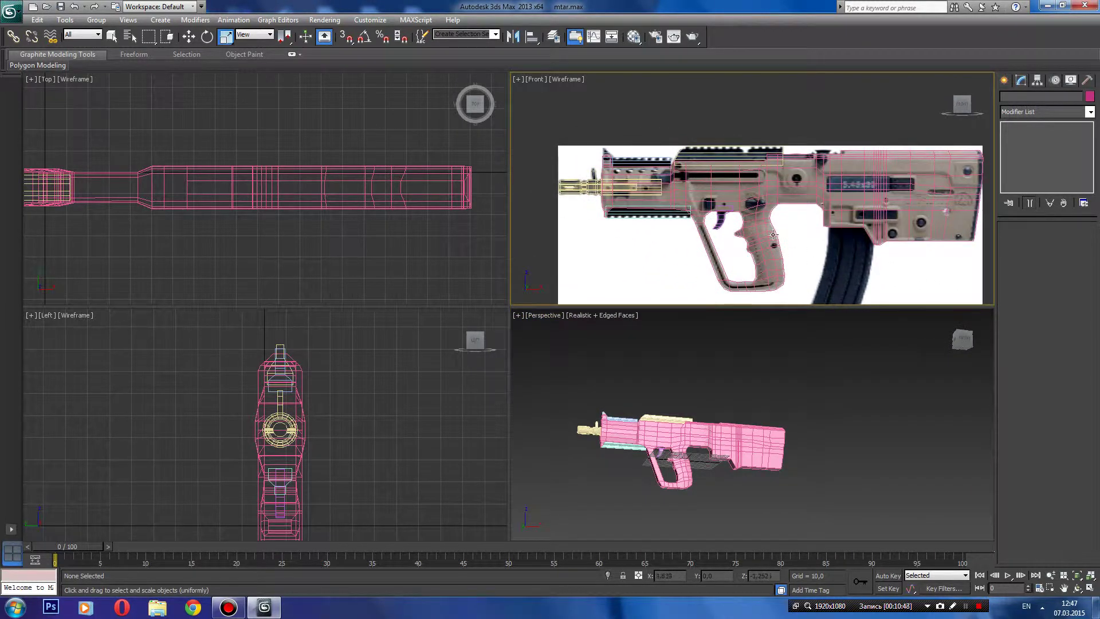
mouse_move(705, 211)
middle_down()
mouse_move(750, 251)
mouse_move(740, 192)
middle_up()
scroll(765, 259, up, 3)
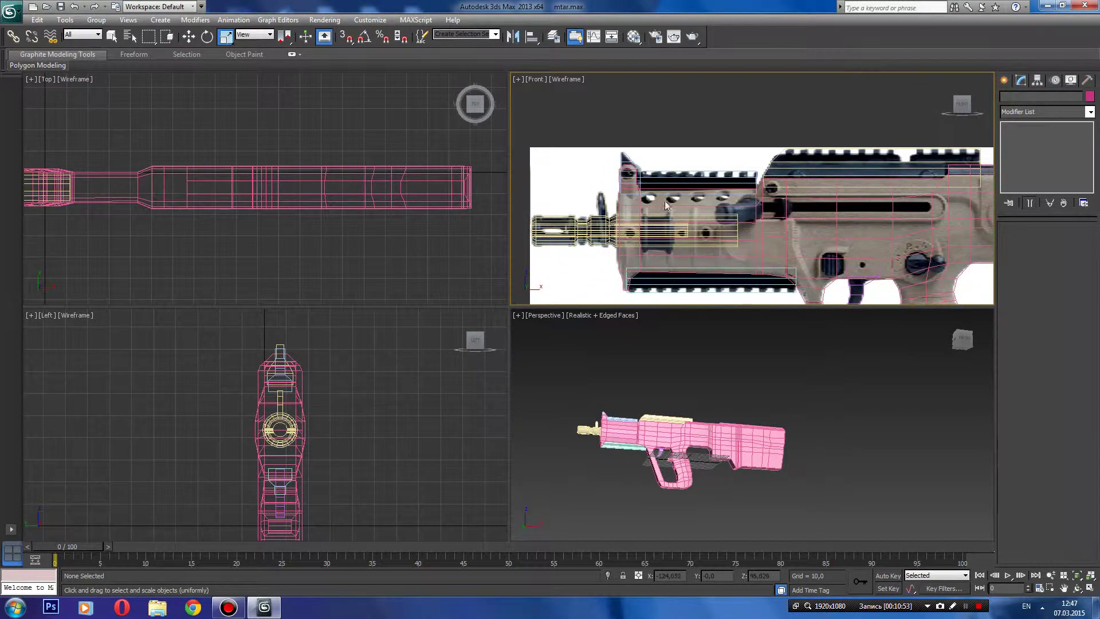
click(687, 229)
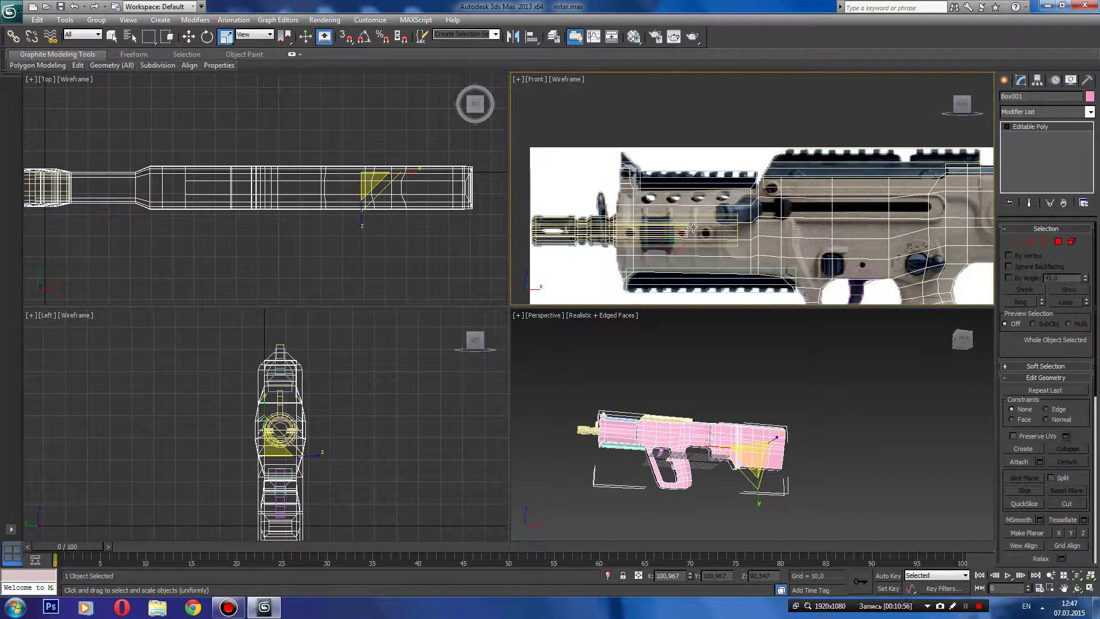
click(690, 222)
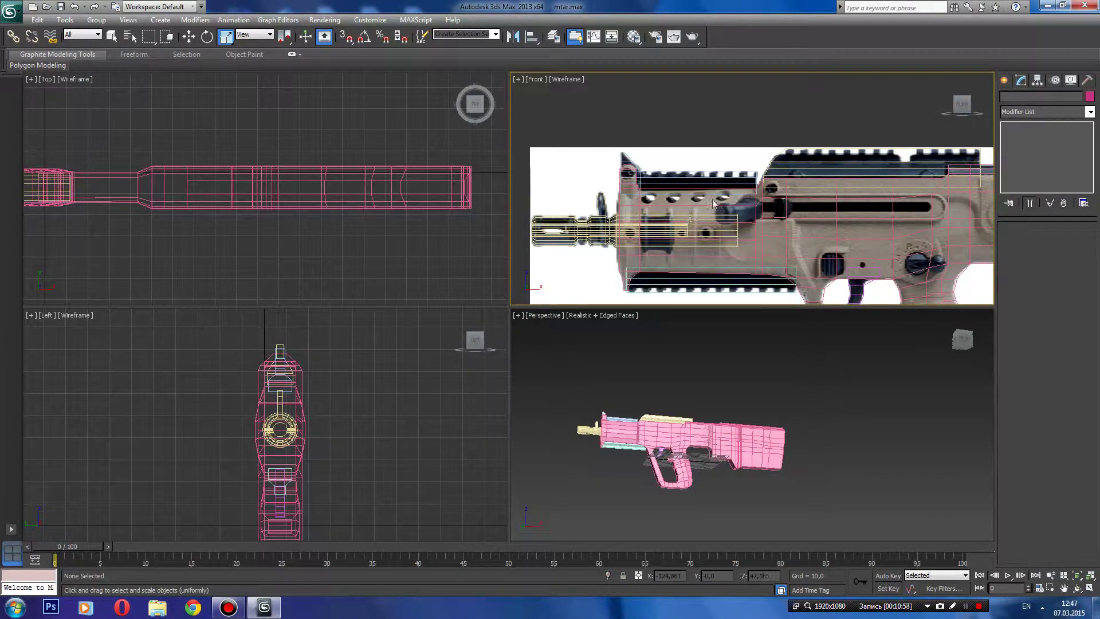
- Create a standard-primitive cylinder in the Front view, setting its radius and height
click(1004, 80)
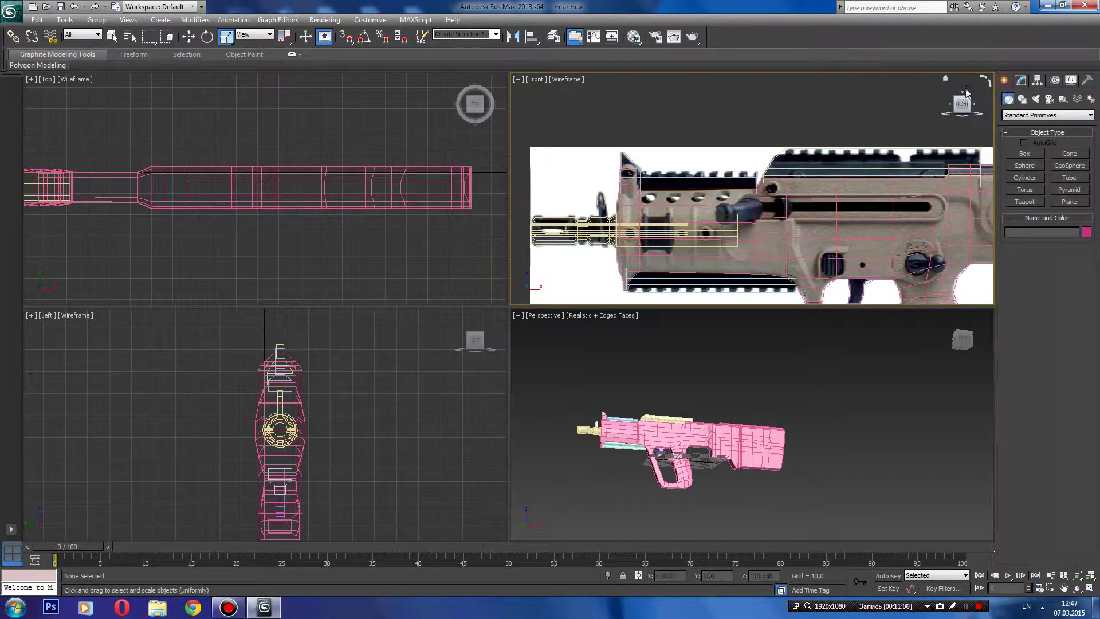
click(1022, 178)
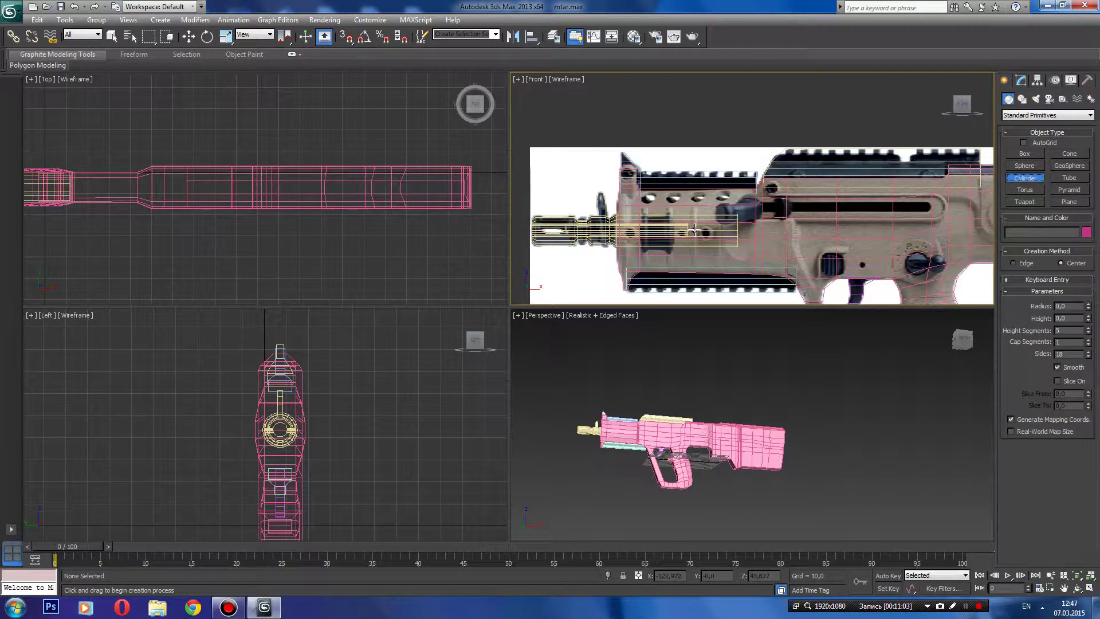
drag(695, 231, 701, 233)
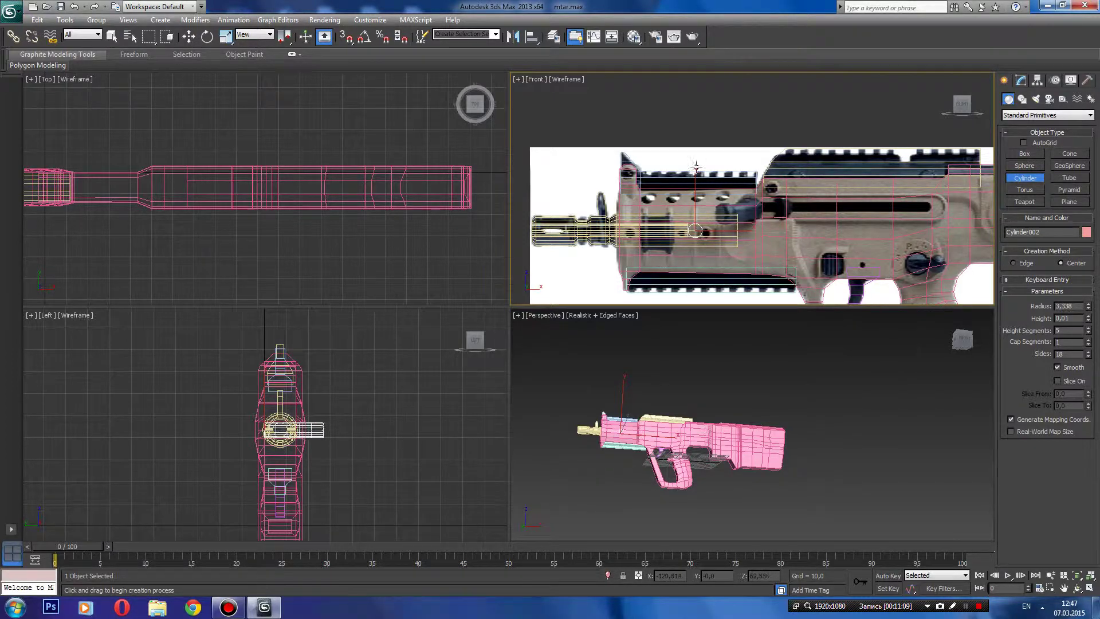
click(693, 129)
- Rotate the new cylinder 90° on Z so it lies along the barrel
key(r)
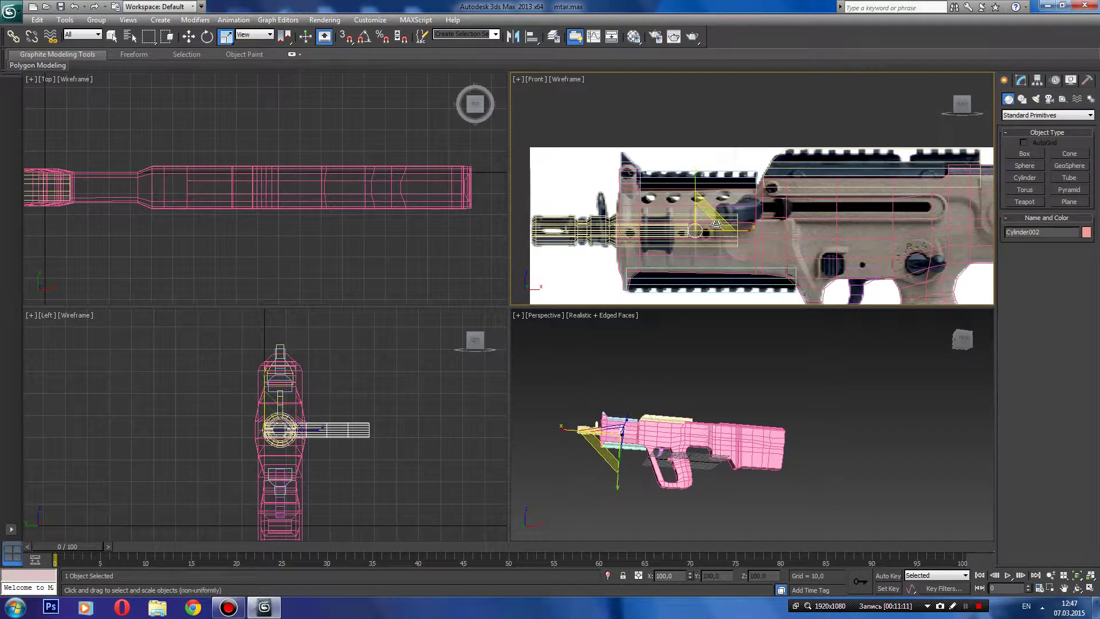
key(e)
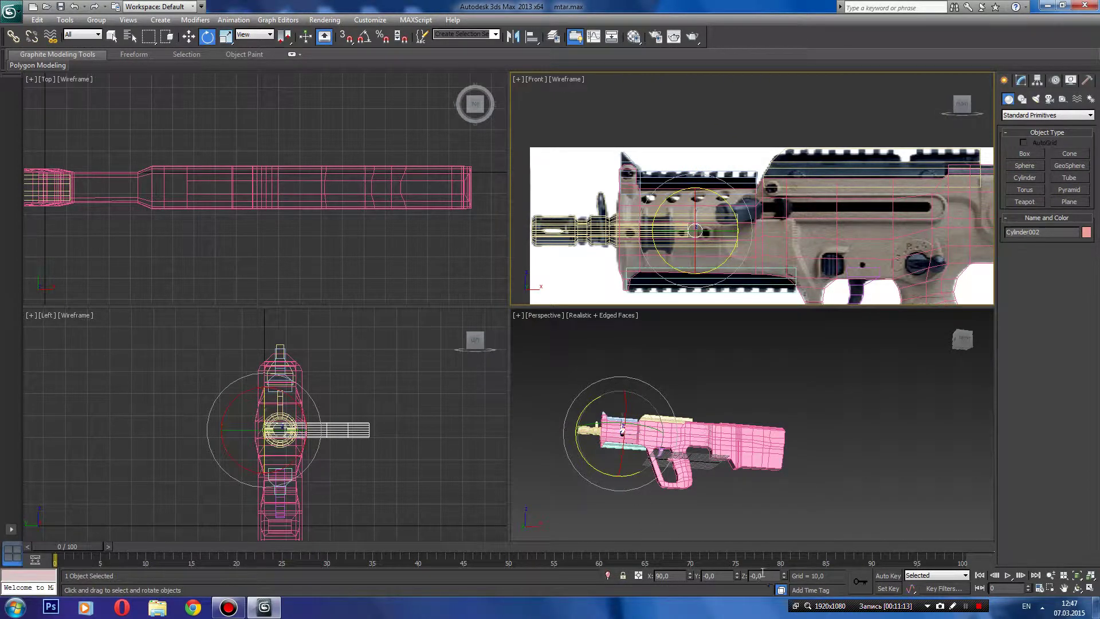
text(0)
key(Return)
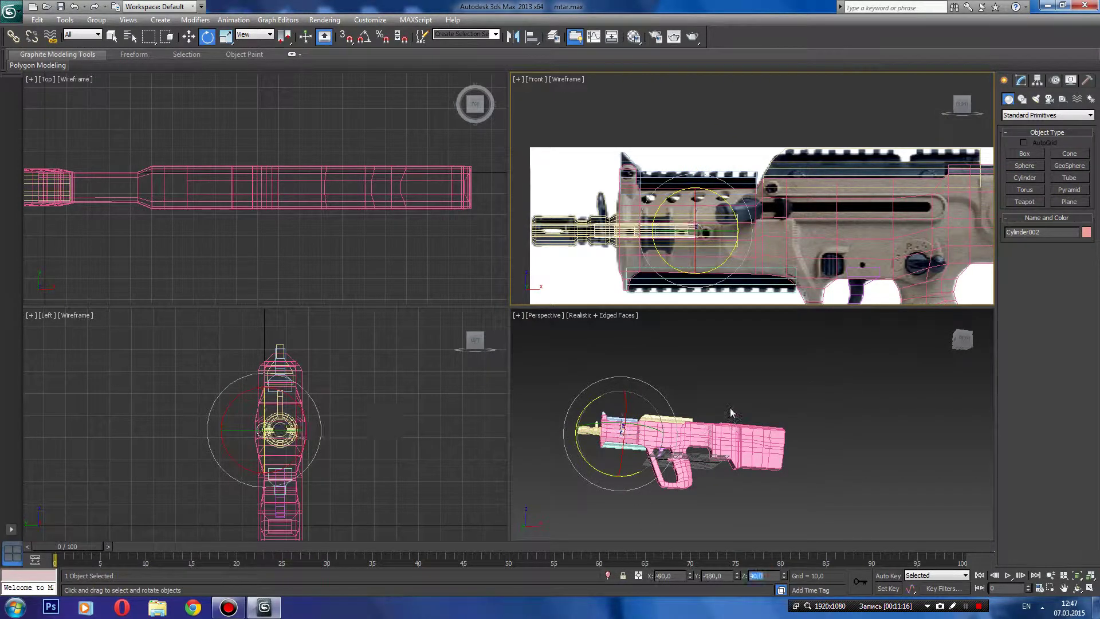
- Move the cylinder along X until it extends back into the pink receiver
scroll(706, 269, up, 1)
scroll(706, 268, up, 2)
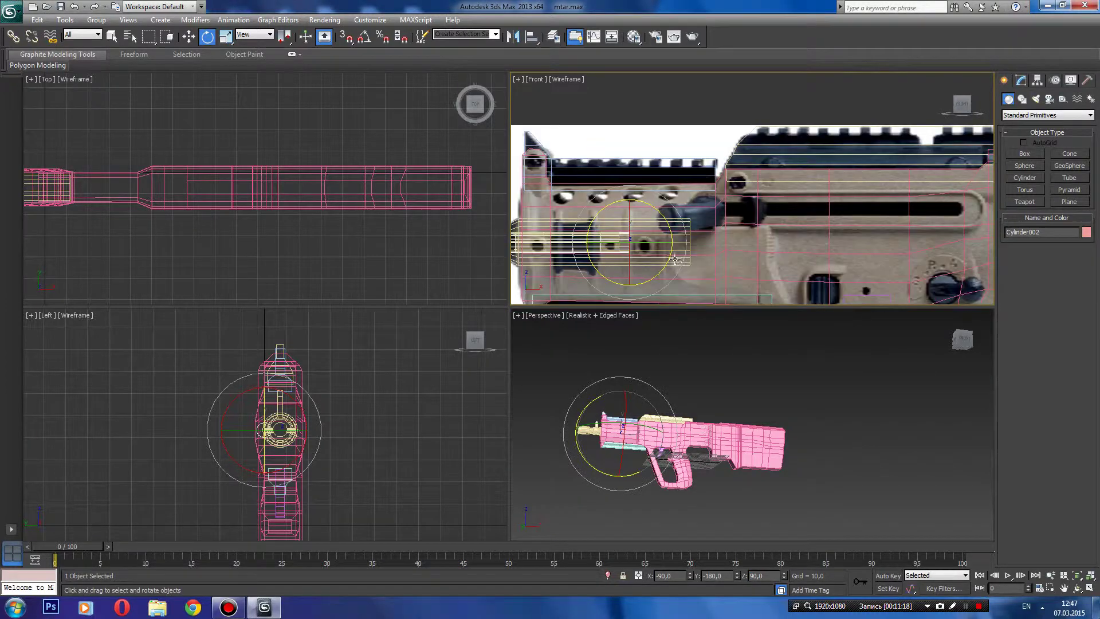
scroll(674, 252, up, 2)
middle_drag(674, 253, 806, 191)
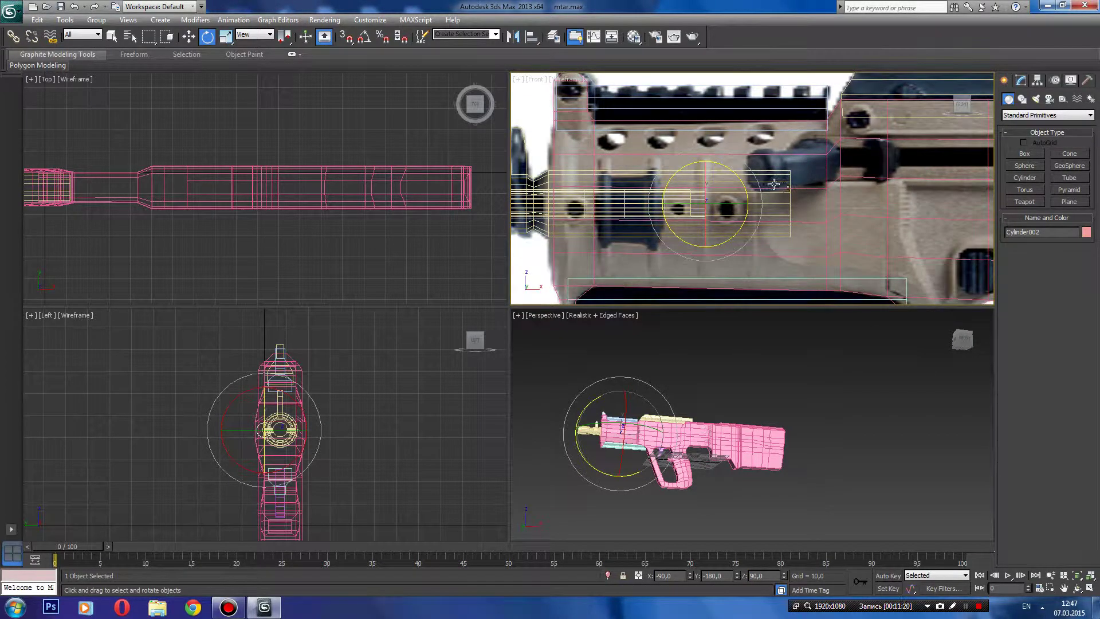
scroll(774, 183, up, 2)
key(w)
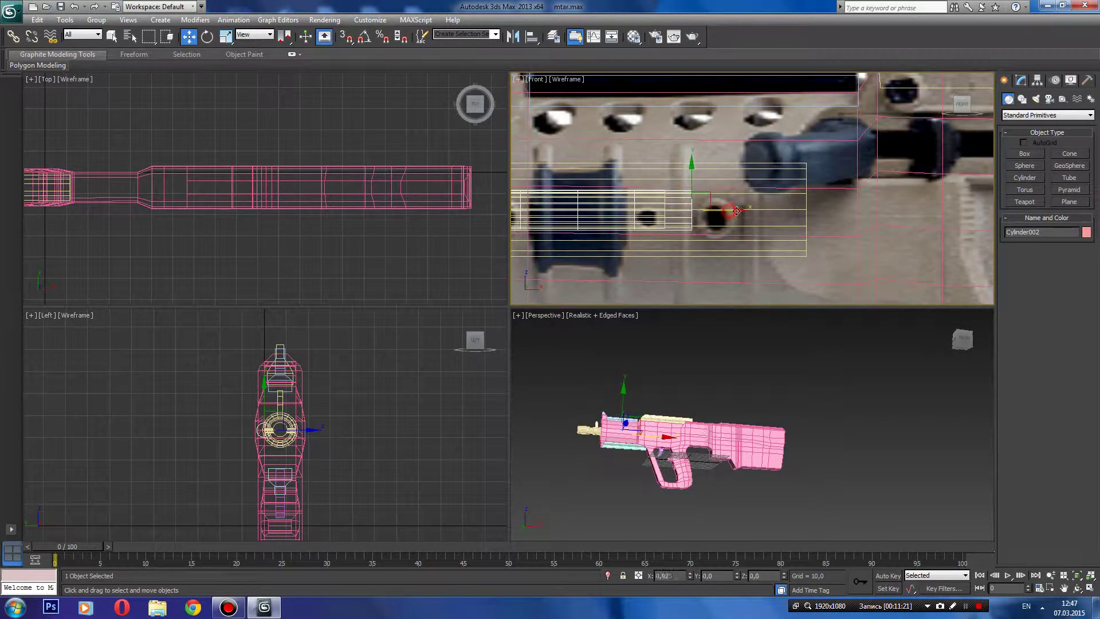
mouse_move(736, 210)
mouse_down()
mouse_move(964, 203)
mouse_move(986, 190)
mouse_up()
mouse_move(718, 407)
middle_down()
mouse_move(760, 426)
mouse_move(757, 438)
middle_up()
scroll(757, 437, up, 5)
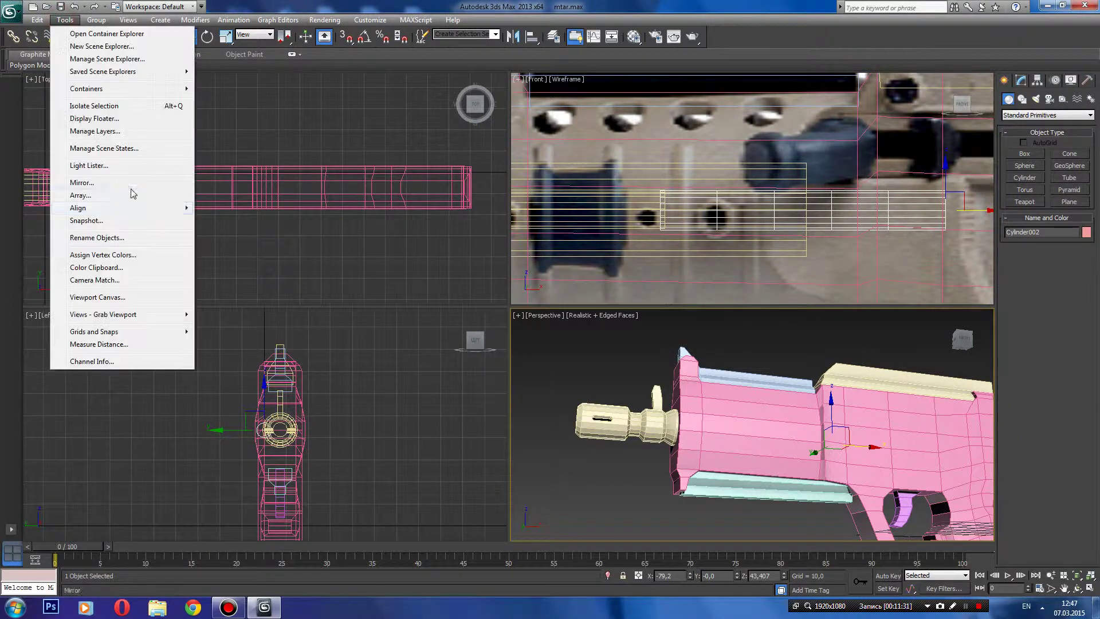
- Align Cylinder002 to Cylinder001 center-to-center on Y position only
click(64, 19)
mouse_move(78, 208)
click(271, 214)
click(619, 427)
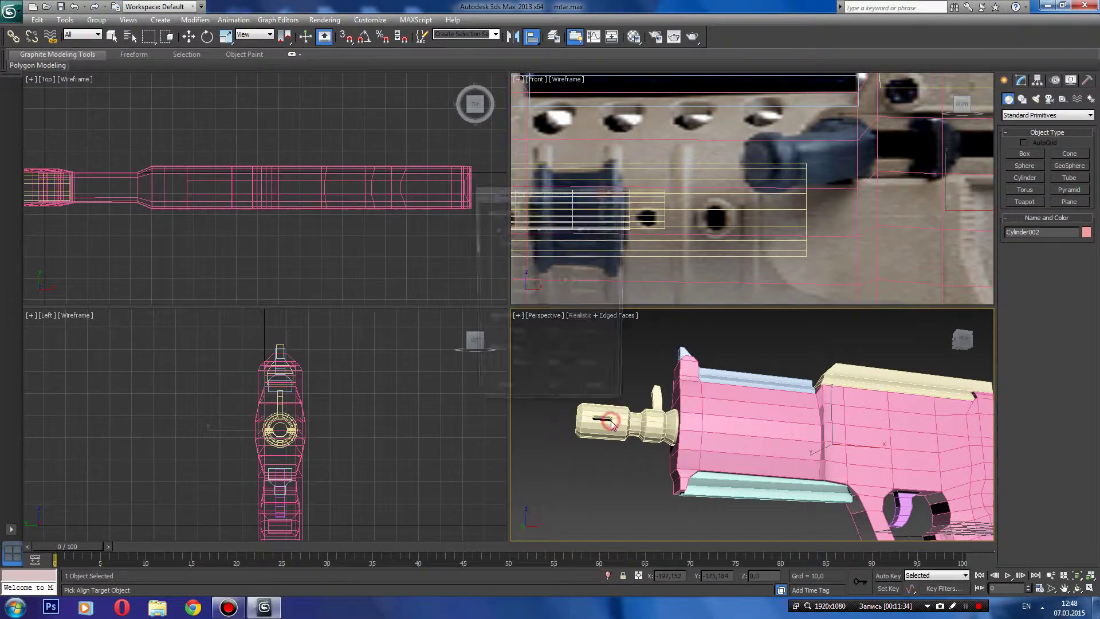
click(504, 268)
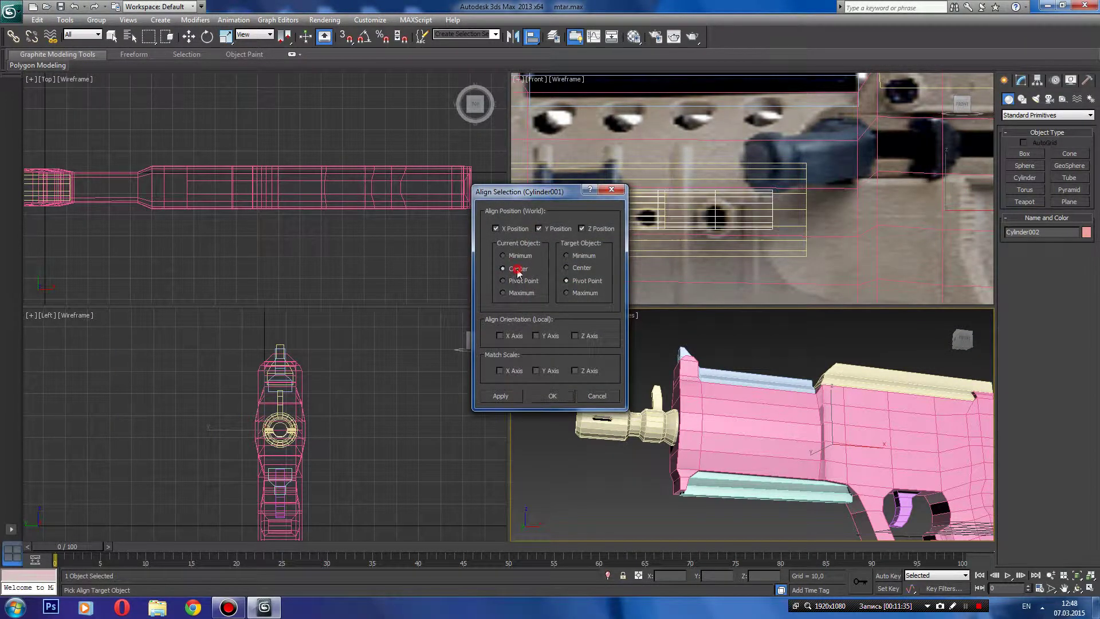
click(575, 269)
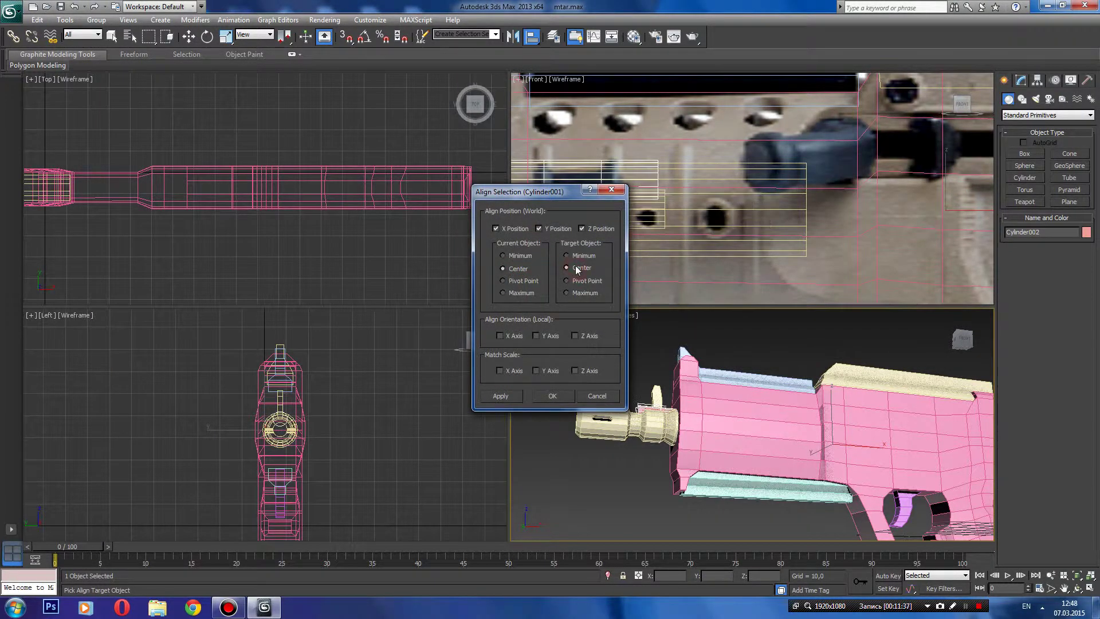
click(522, 232)
click(591, 230)
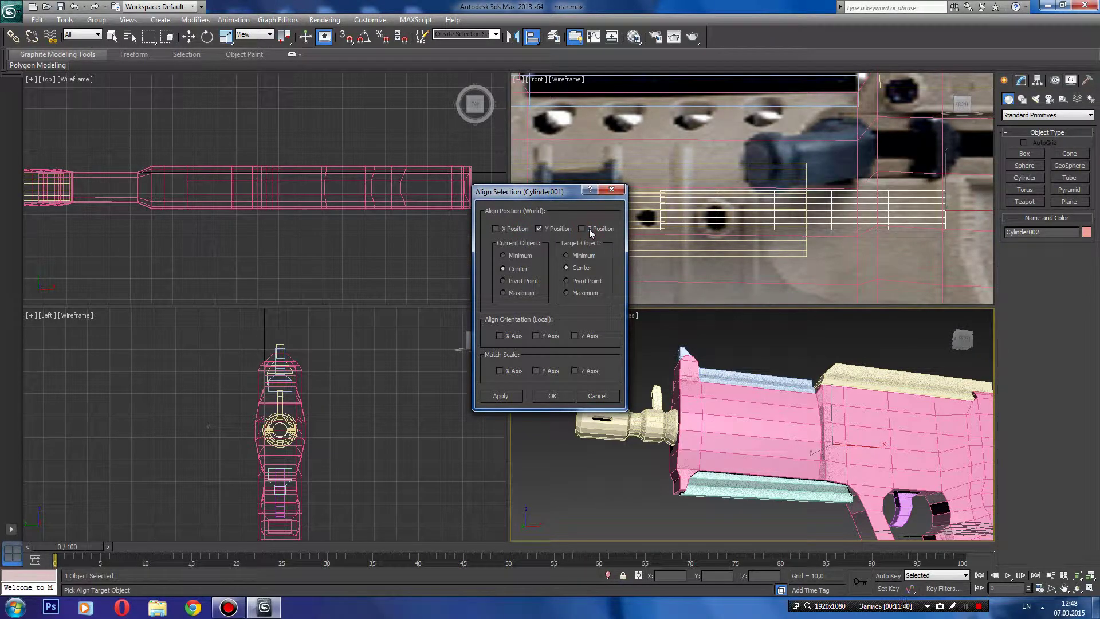
click(496, 228)
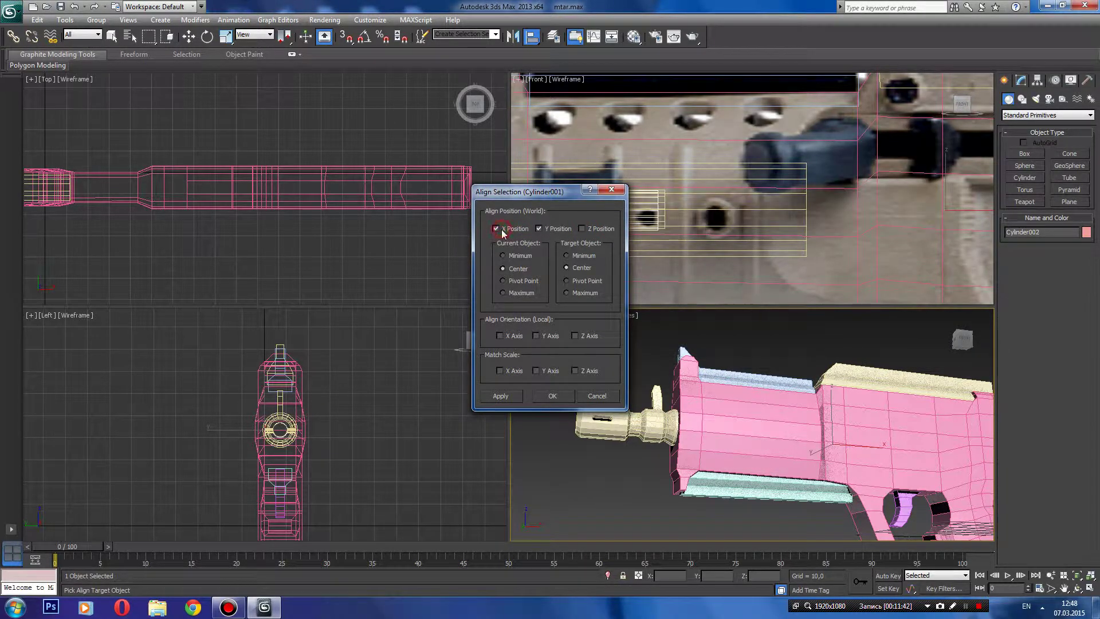
click(506, 230)
click(598, 229)
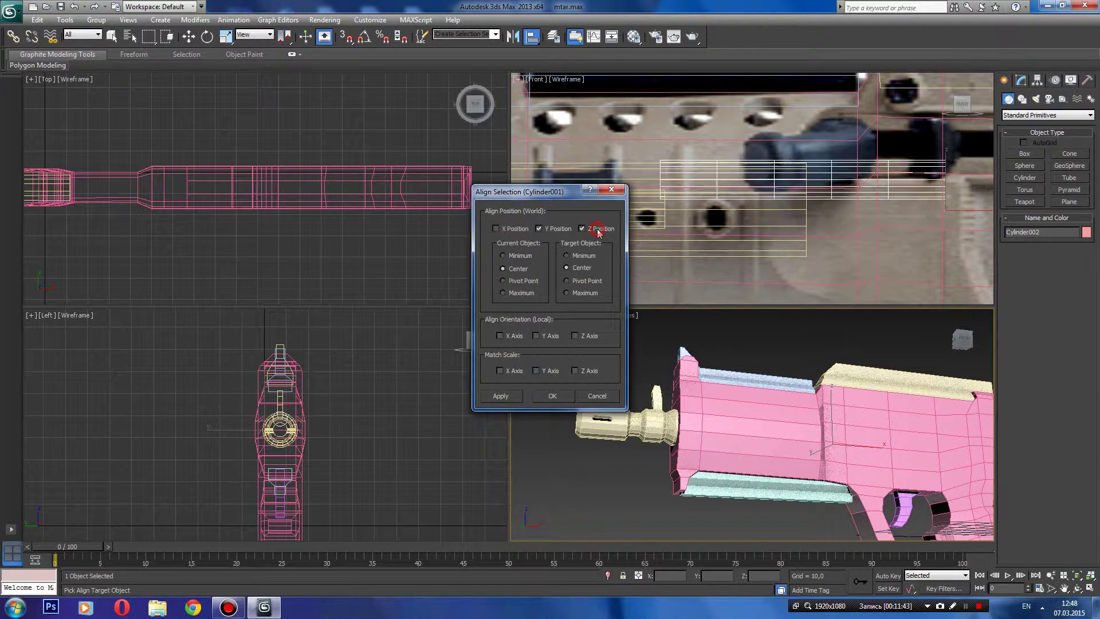
click(599, 232)
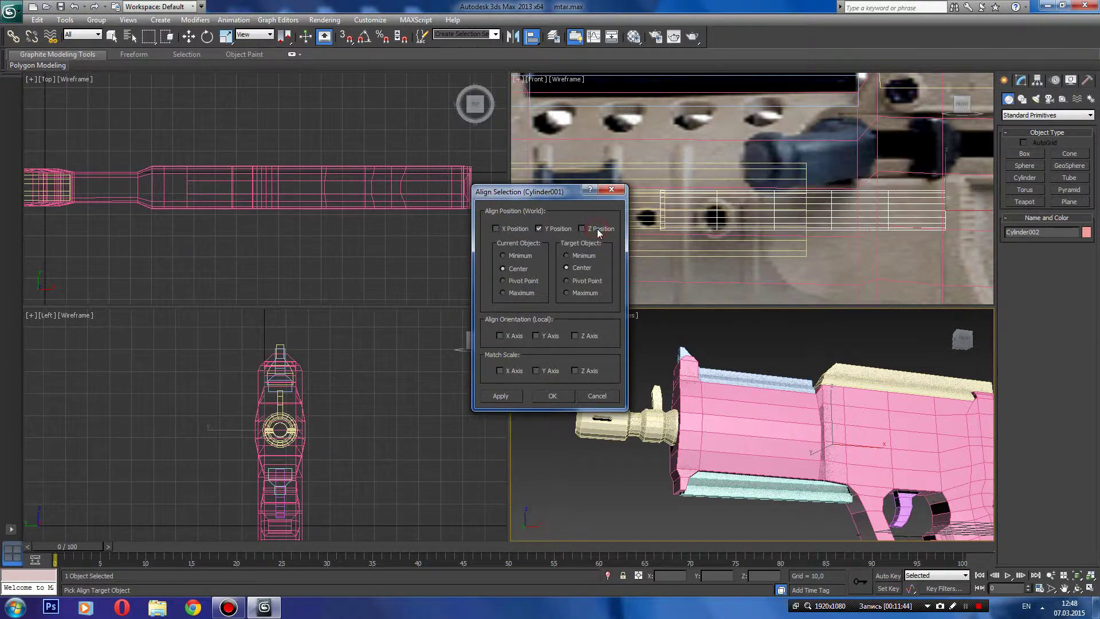
click(555, 397)
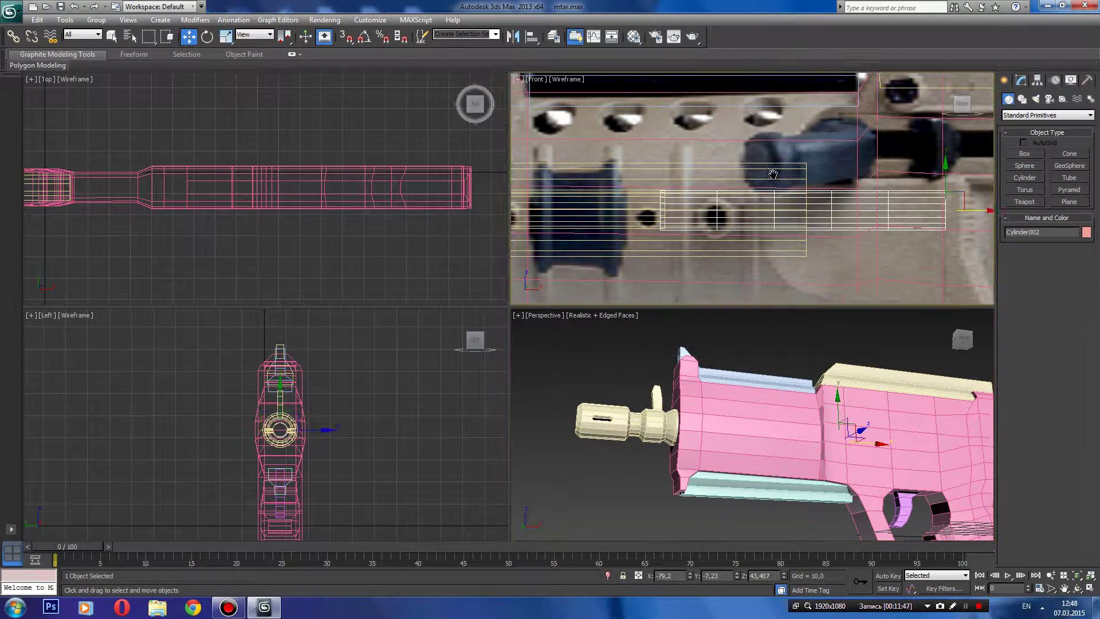
- Raise the cylinder slightly in the Front view and orbit to a front three-quarter view
middle_drag(774, 174, 734, 173)
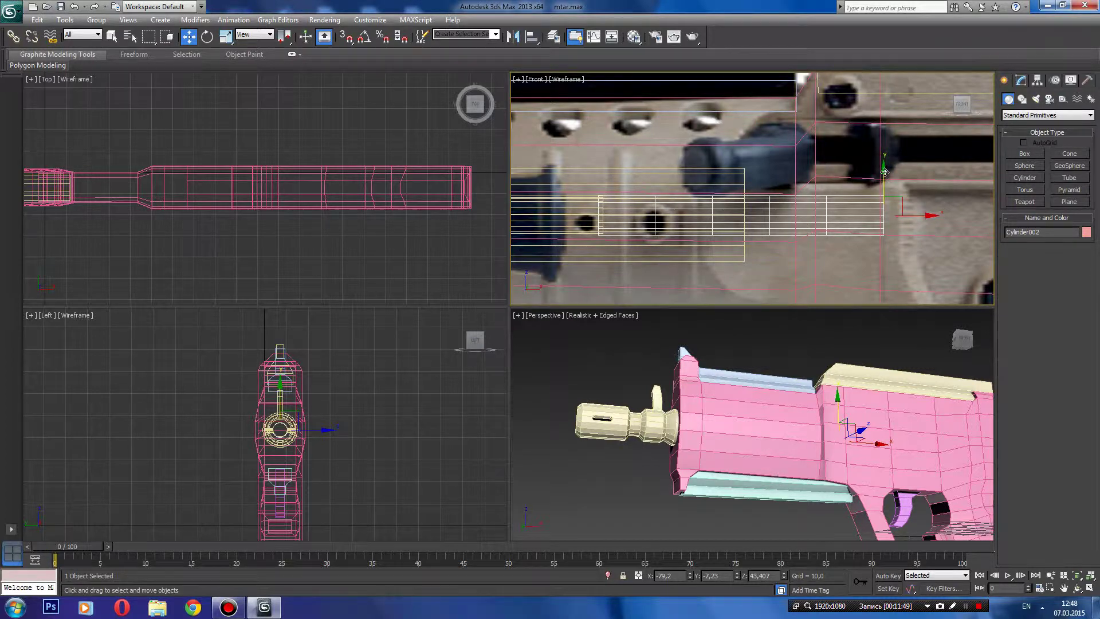
drag(885, 172, 884, 172)
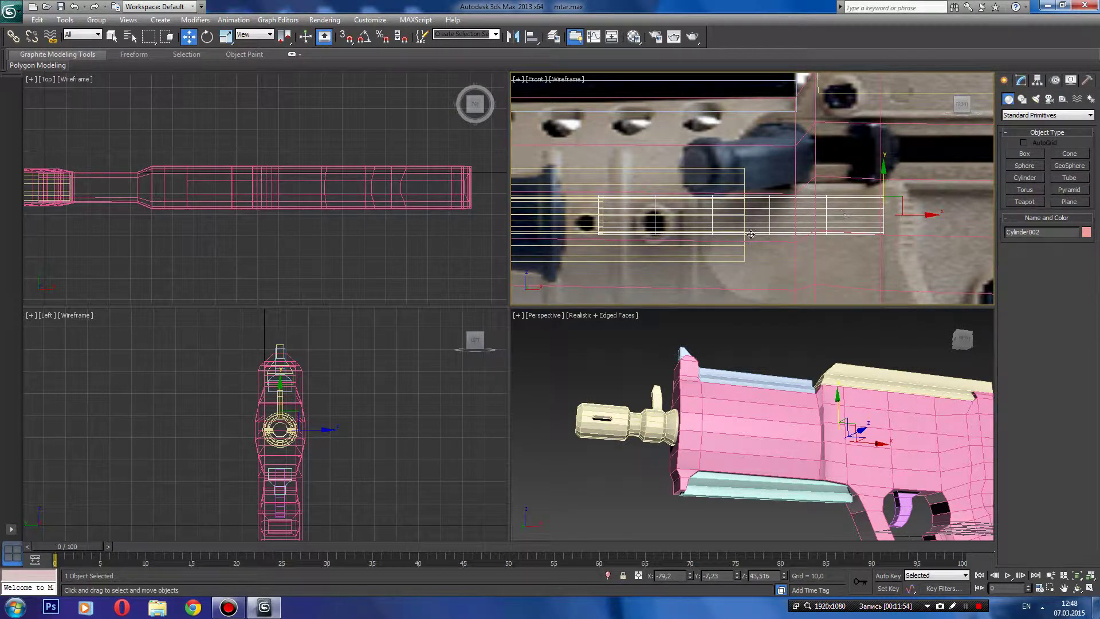
alt+middle_drag(736, 448, 703, 441)
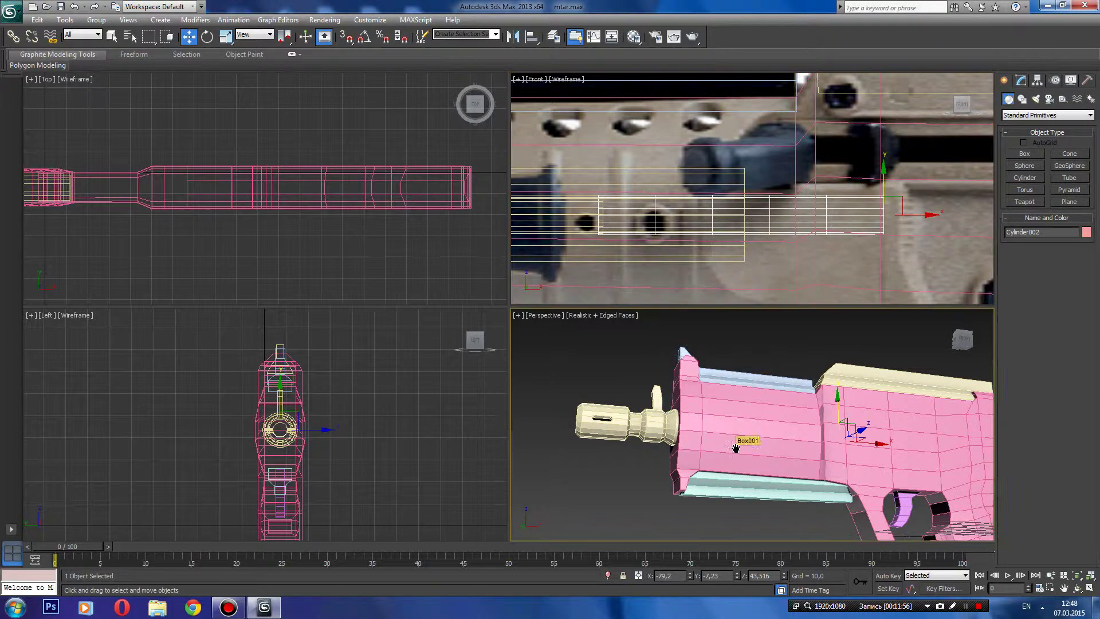
drag(966, 340, 881, 383)
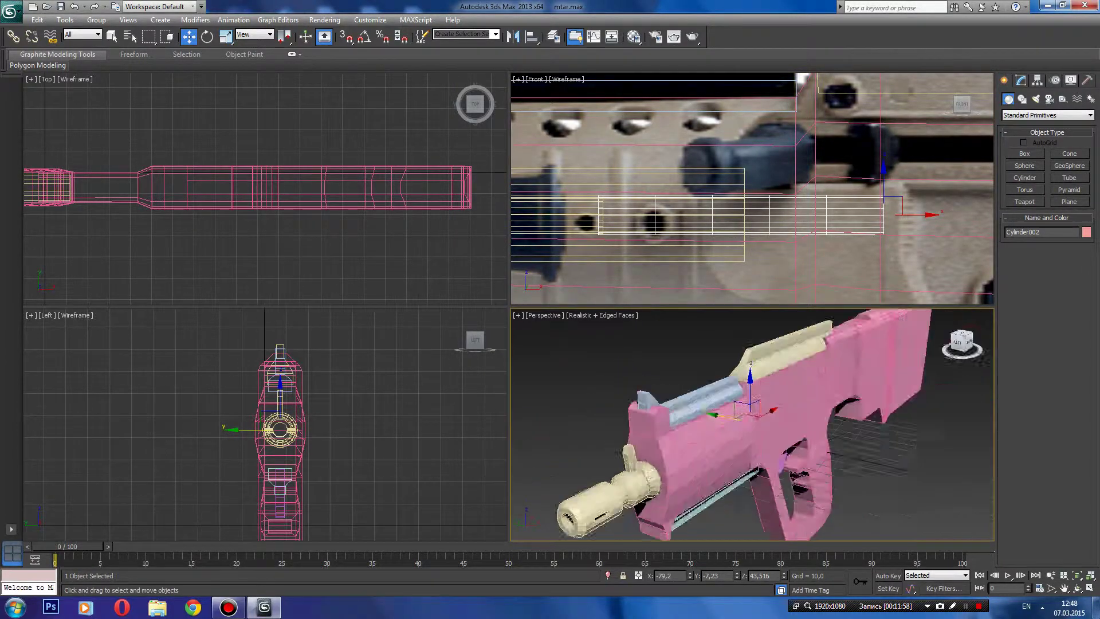
- Scale Cylinder002 to about 132% across Y and Z, then select Cylinder001
key(r)
key(r)
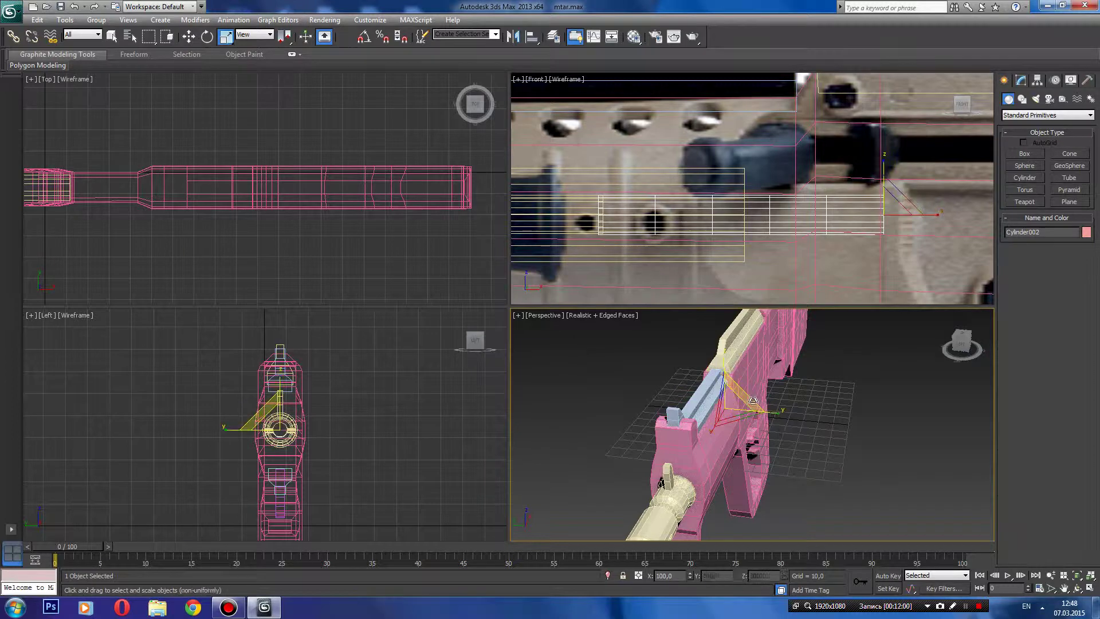
drag(739, 384, 745, 368)
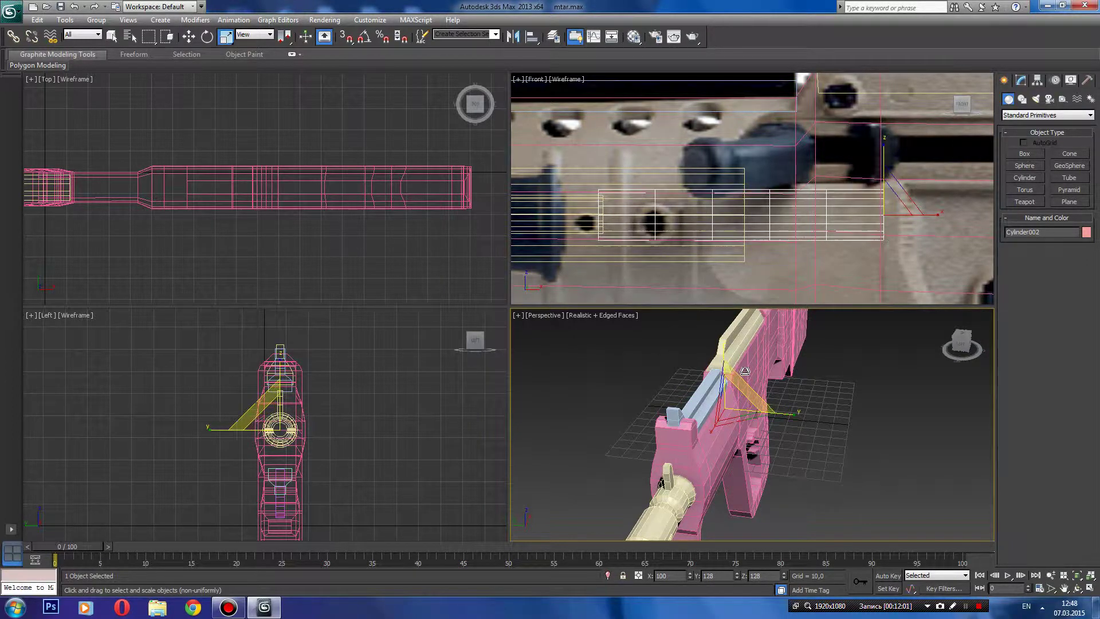
key(r)
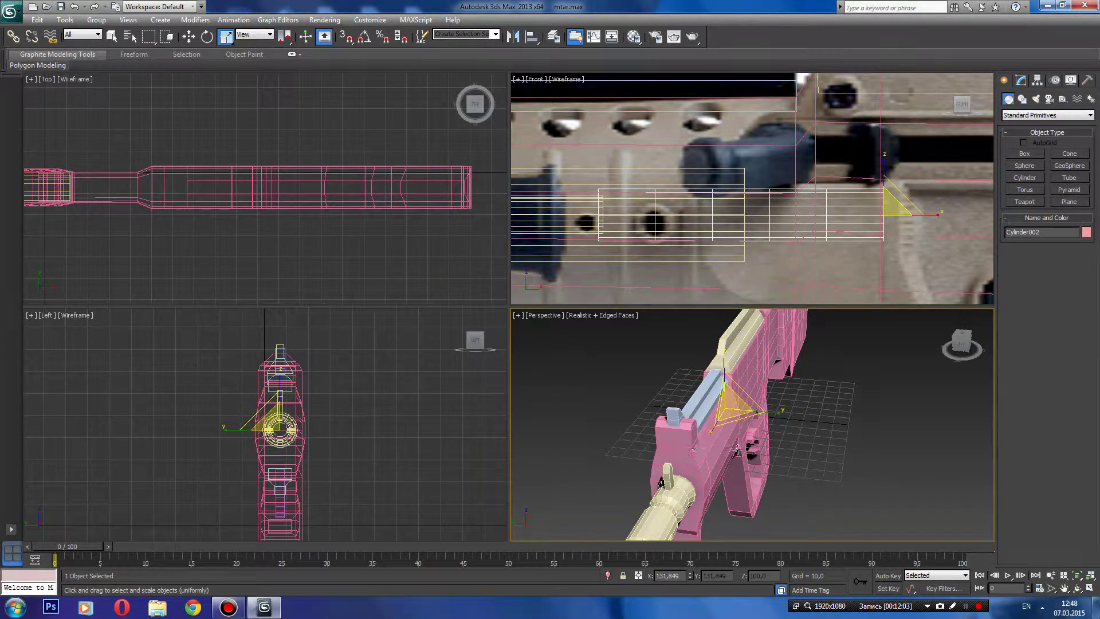
click(682, 508)
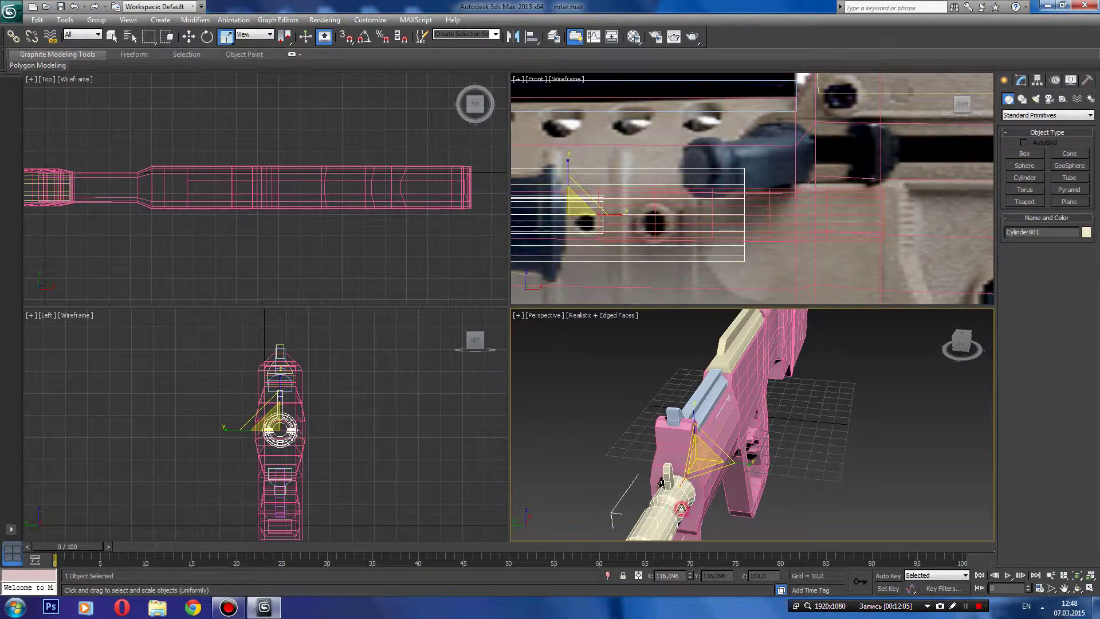
- Add Cylinder002 as a ProBoolean subtraction operand on the muzzle Cylinder001
click(1021, 81)
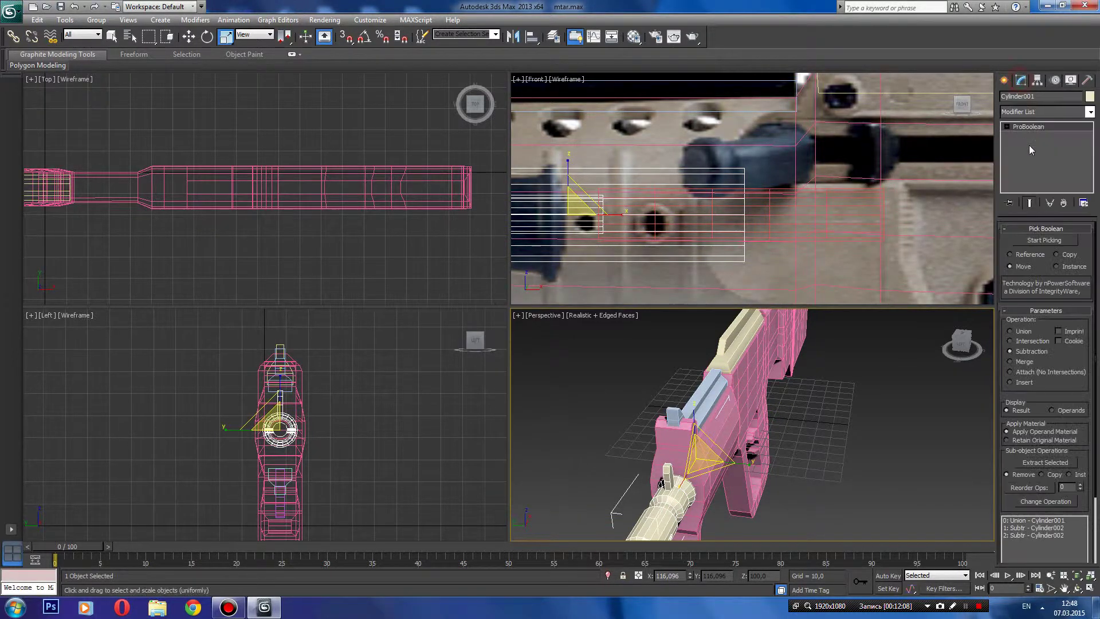
click(1040, 241)
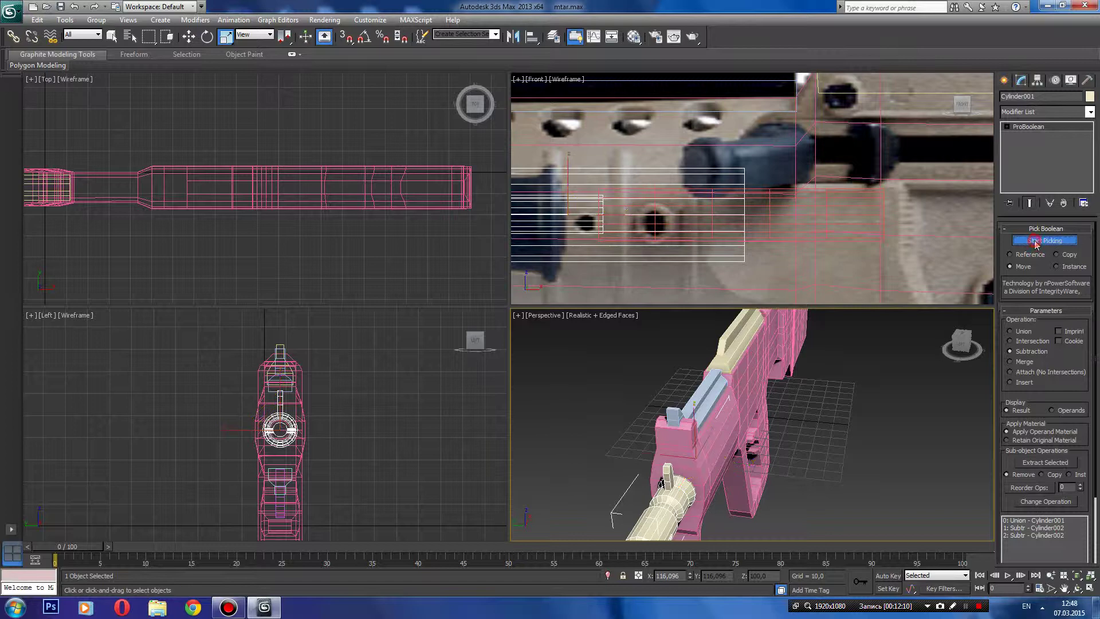
click(844, 215)
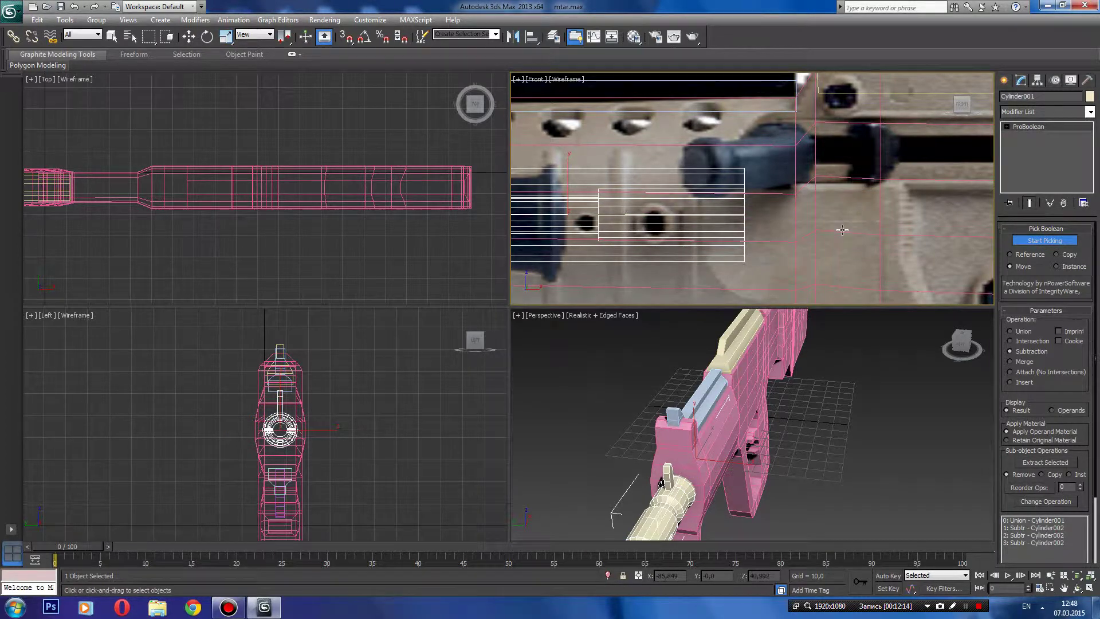
click(1052, 243)
click(866, 404)
middle_drag(865, 403, 874, 375)
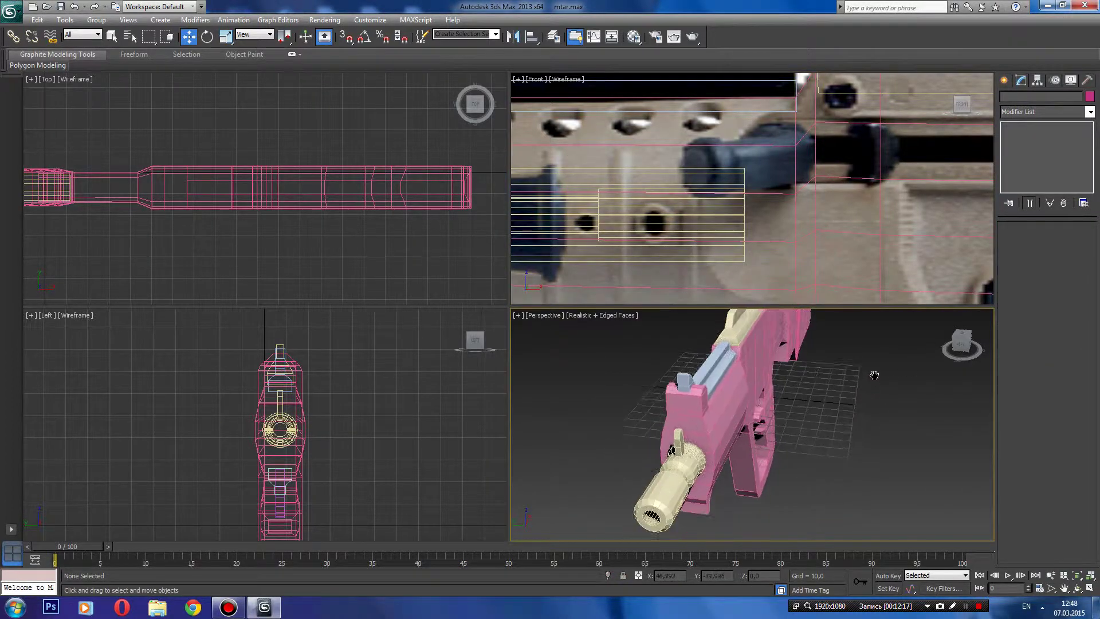
scroll(887, 345, down, 2)
scroll(887, 345, up, 5)
scroll(887, 345, down, 6)
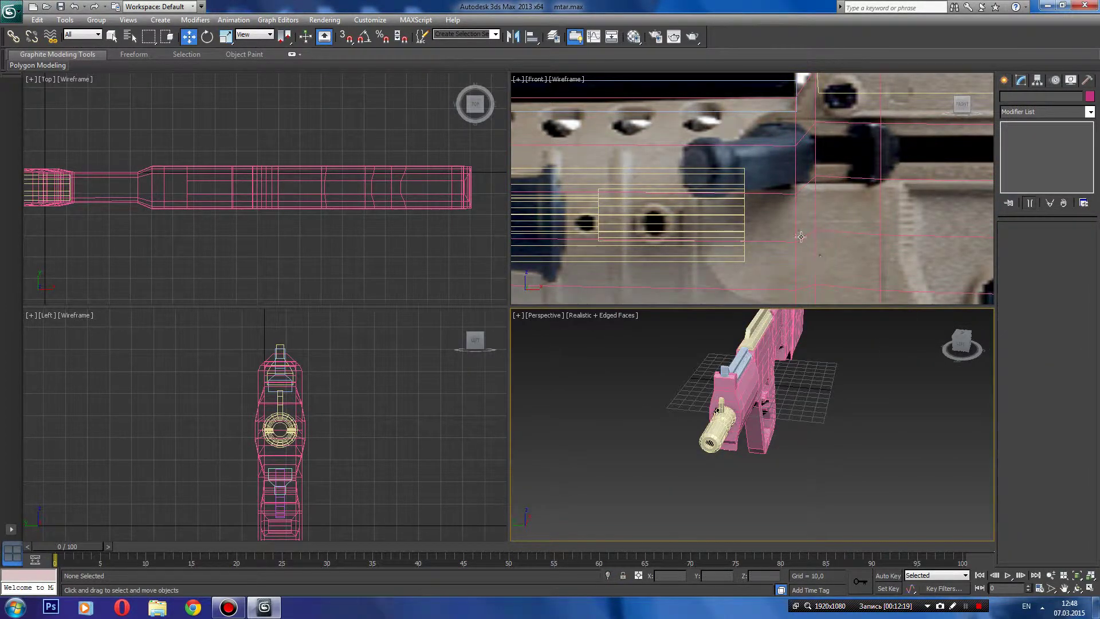
scroll(830, 214, down, 2)
scroll(825, 215, down, 2)
scroll(826, 216, down, 2)
scroll(822, 218, down, 1)
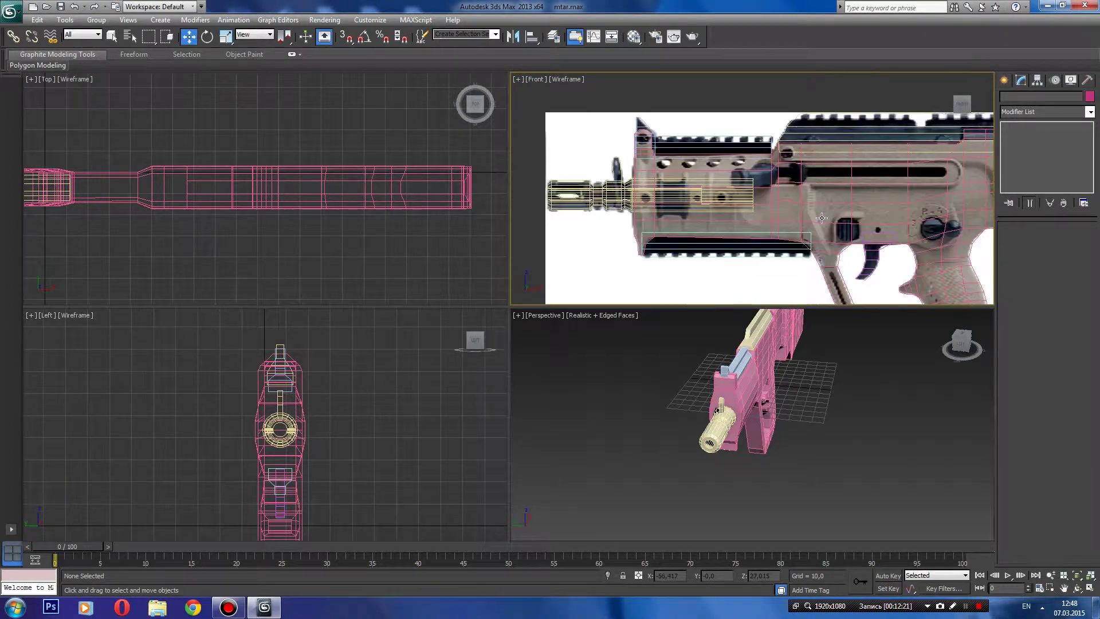
scroll(822, 218, up, 2)
scroll(822, 218, up, 2)
scroll(821, 218, down, 2)
scroll(821, 218, up, 2)
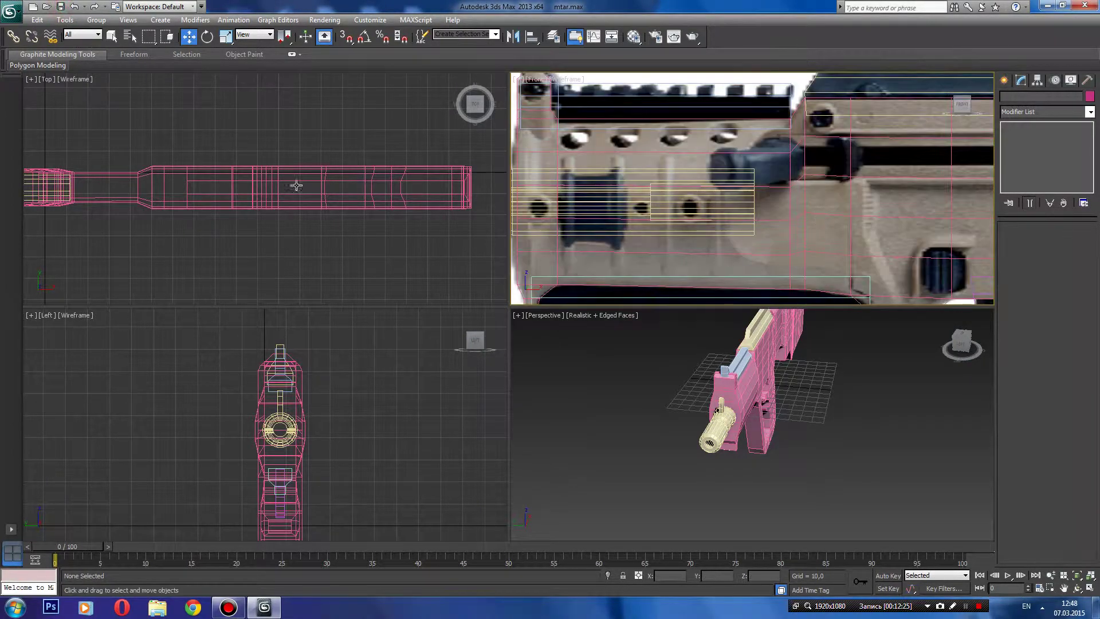
click(719, 432)
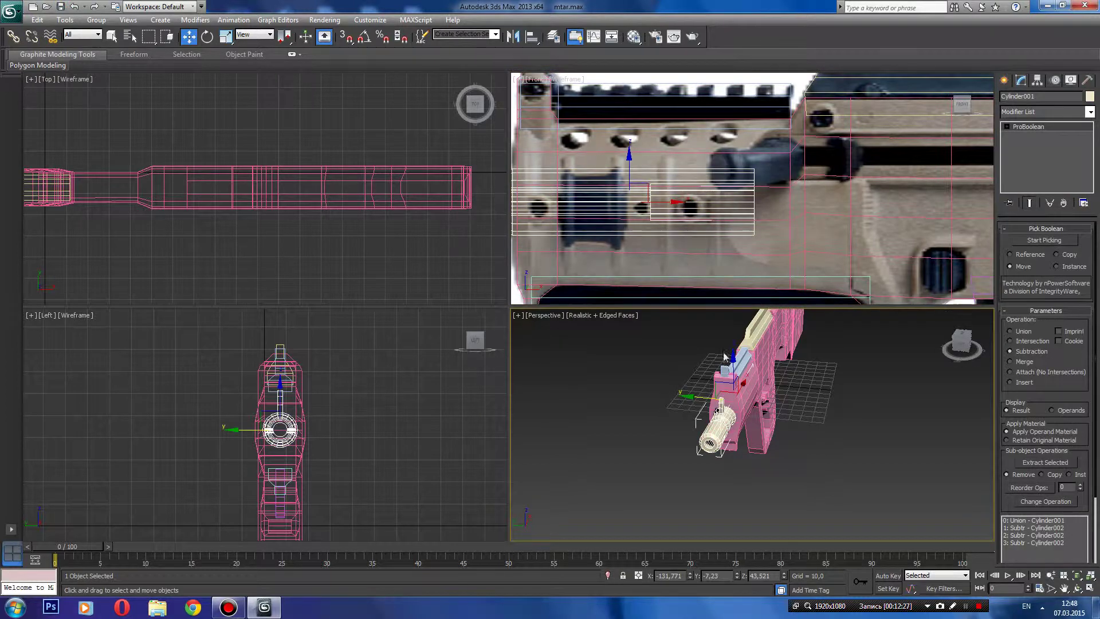
drag(743, 382, 712, 448)
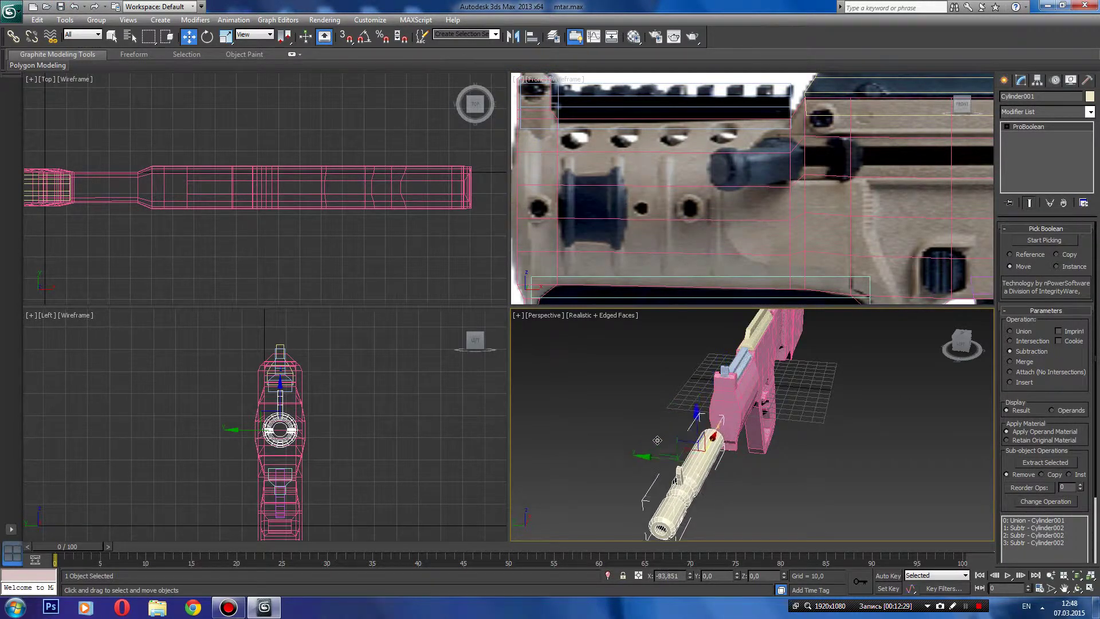
drag(957, 344, 940, 343)
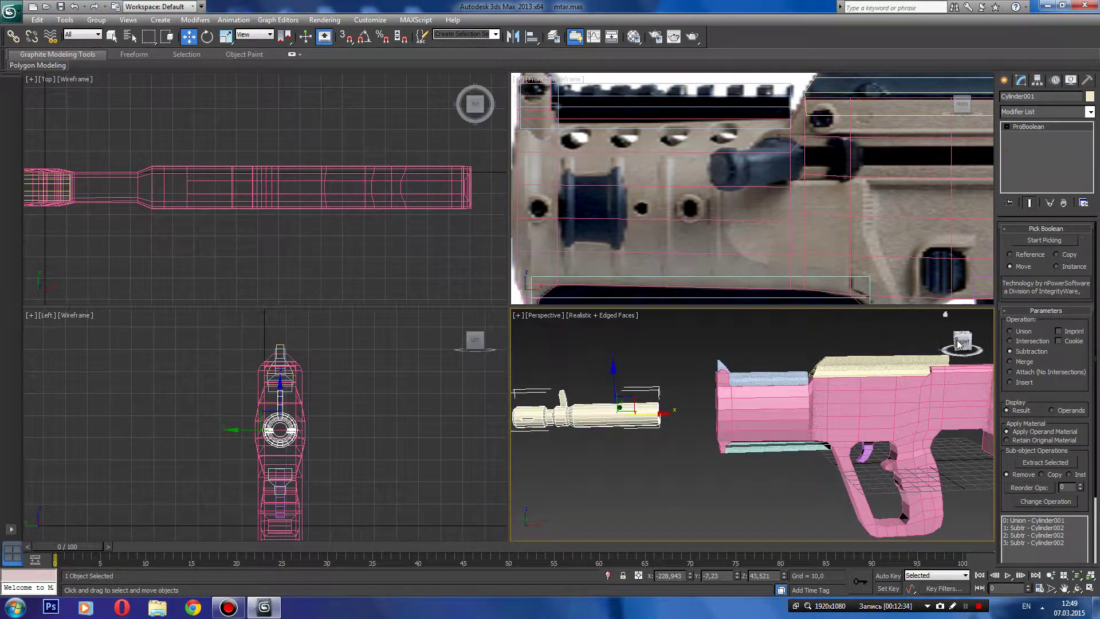
key(ctrl+z)
click(799, 353)
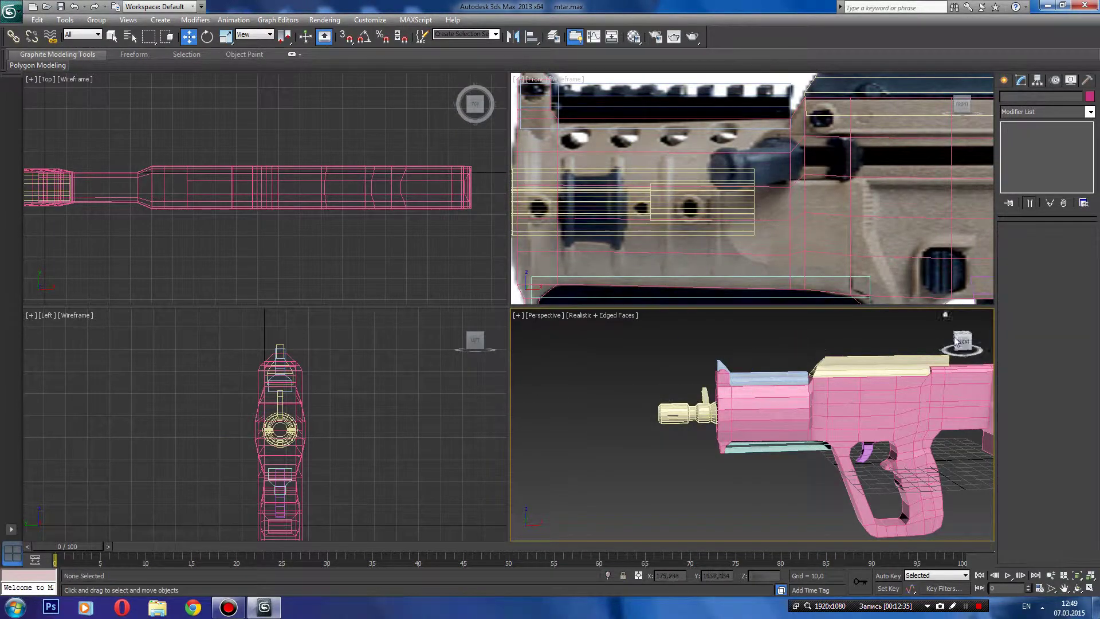
mouse_move(964, 342)
mouse_down()
mouse_move(534, 324)
mouse_move(917, 329)
mouse_move(831, 338)
mouse_move(893, 359)
mouse_up()
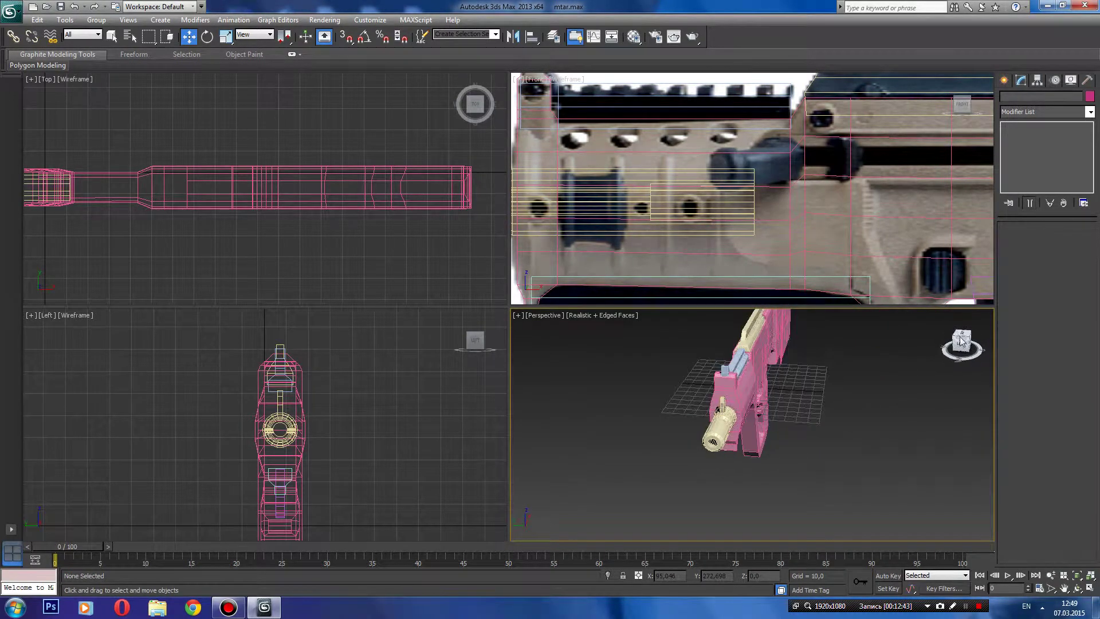
alt+middle_drag(892, 362, 811, 418)
scroll(802, 442, up, 5)
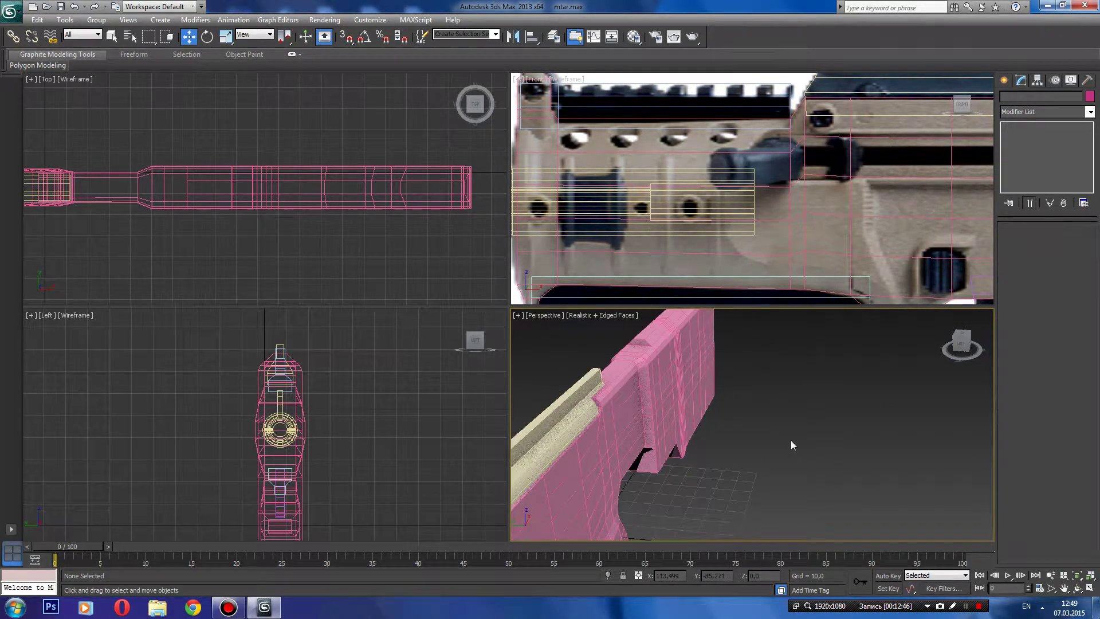
click(962, 337)
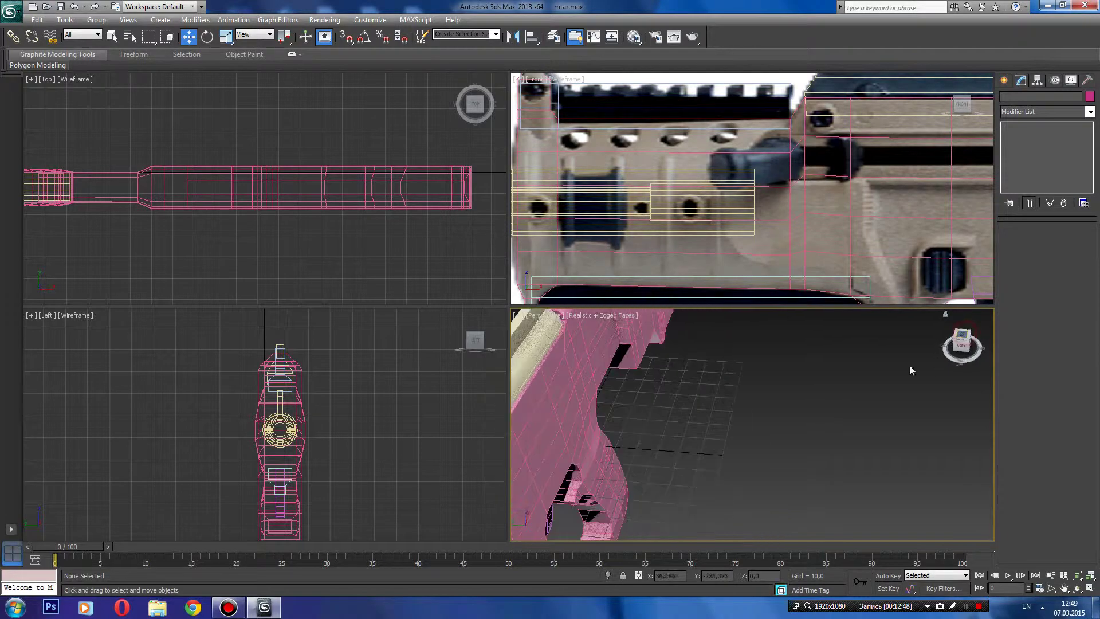
scroll(665, 388, up, 3)
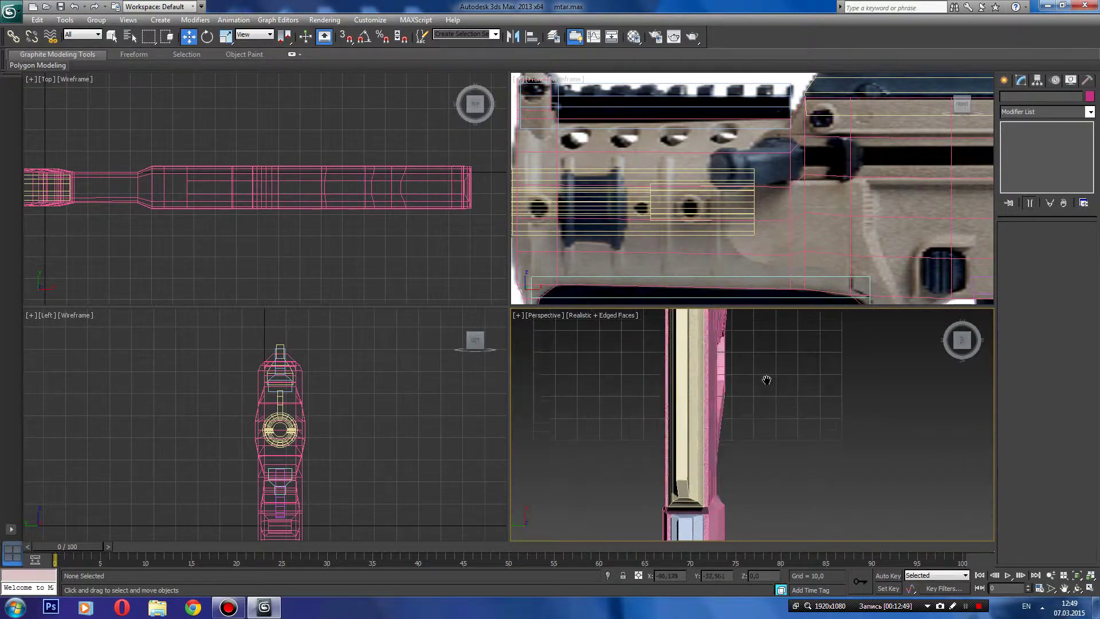
middle_drag(757, 357, 828, 449)
mouse_move(852, 328)
middle_down()
mouse_move(768, 381)
mouse_move(834, 417)
middle_up()
scroll(801, 435, down, 2)
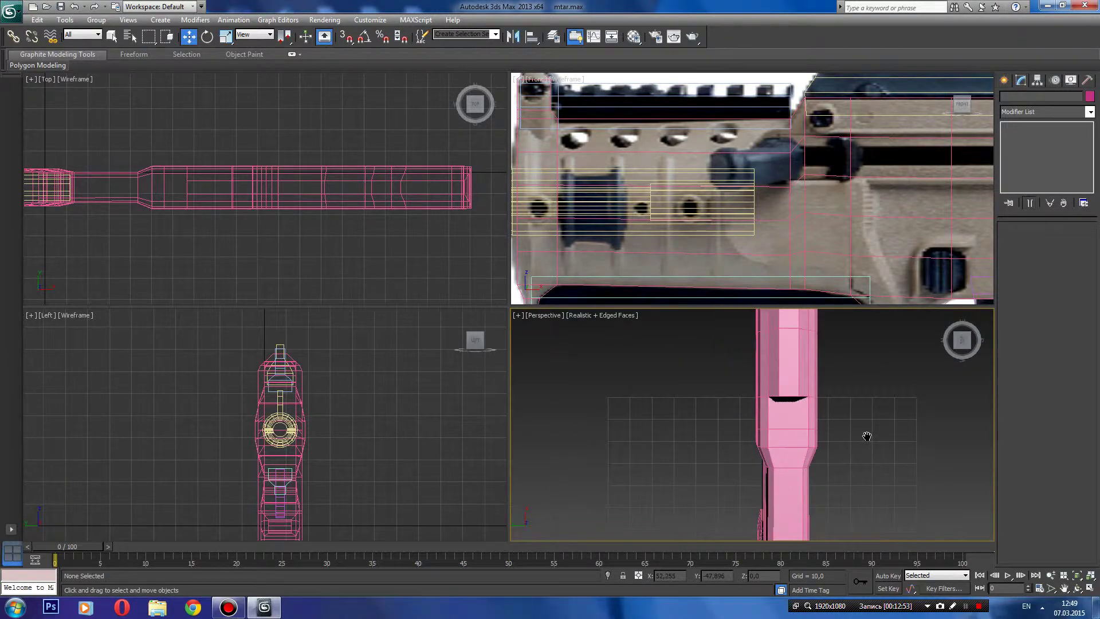
- Narrow the rifle body Box001 by scaling its vertices to 96% along Y
click(830, 184)
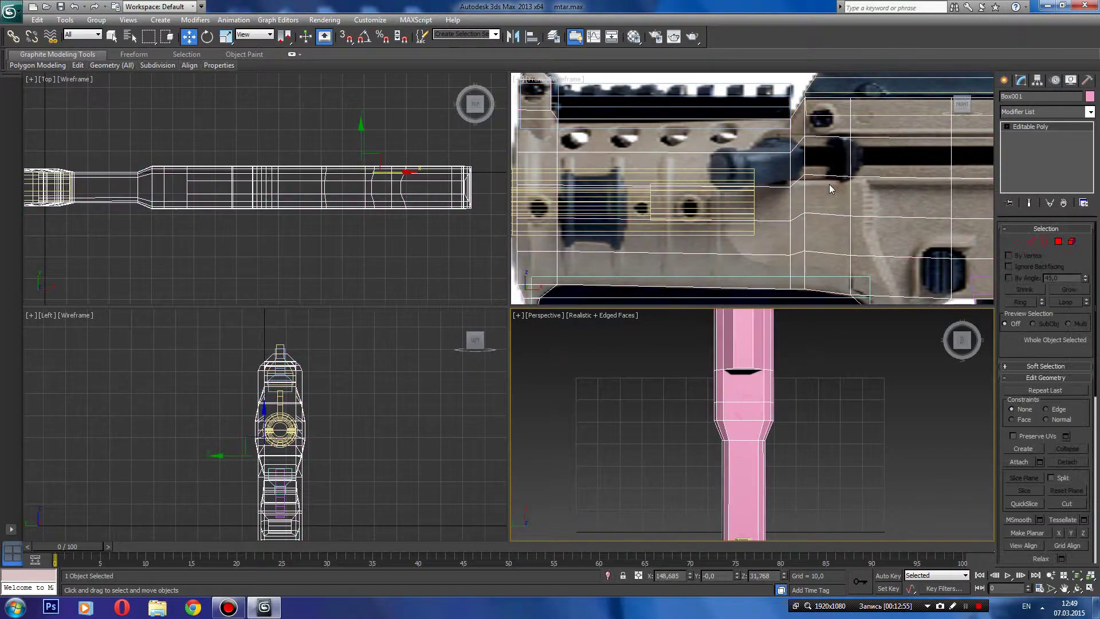
scroll(829, 184, down, 2)
scroll(765, 155, down, 2)
middle_drag(834, 173, 615, 152)
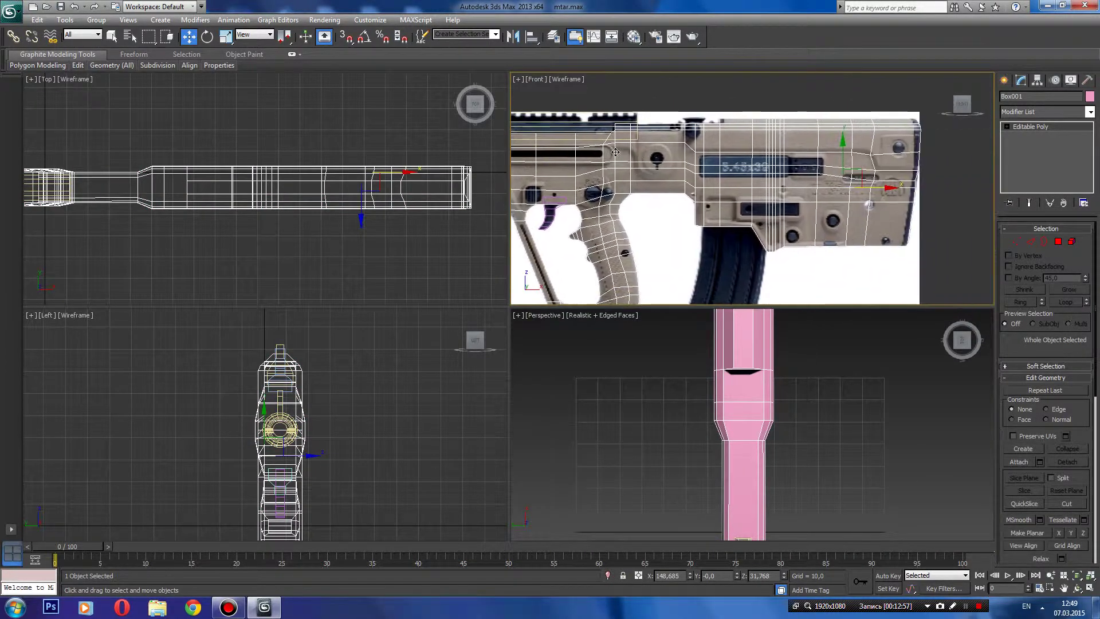
click(1015, 243)
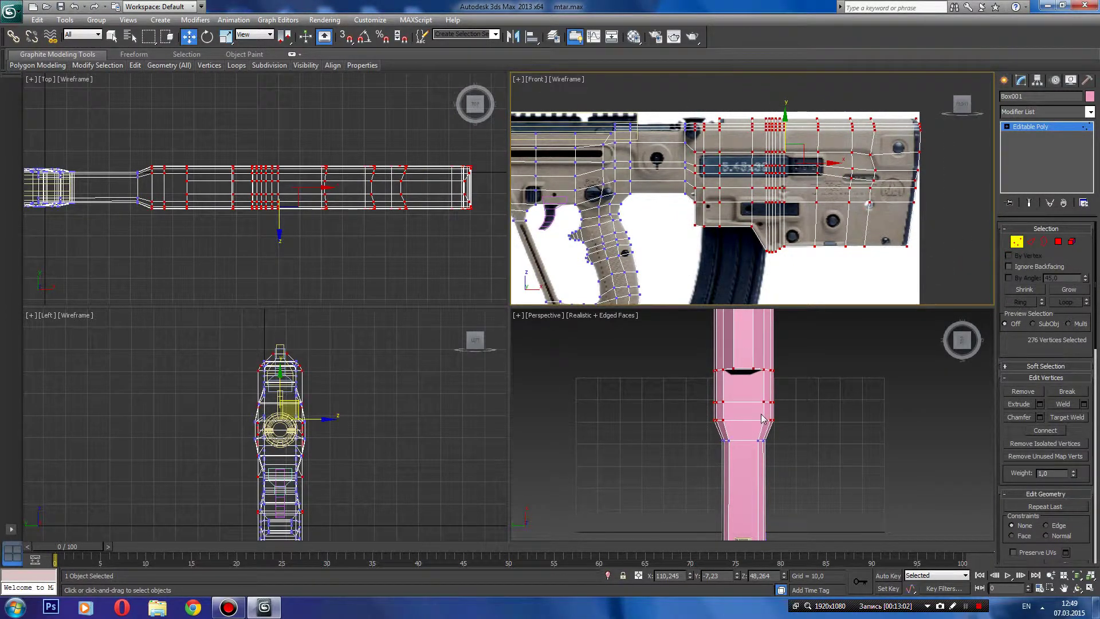
middle_drag(762, 419, 750, 480)
key(r)
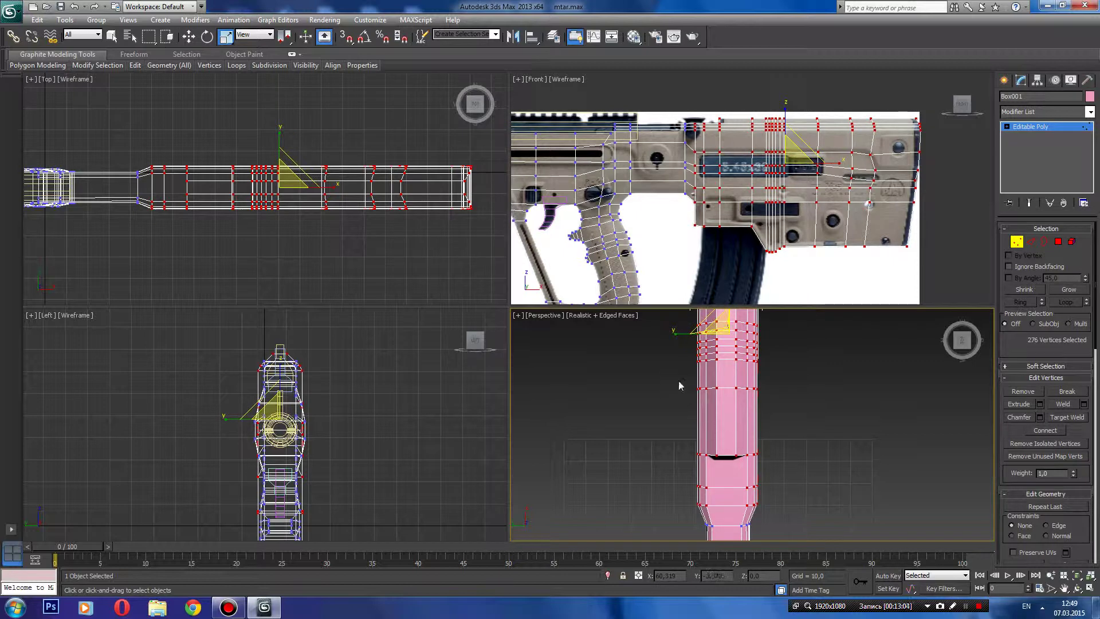
drag(677, 333, 678, 332)
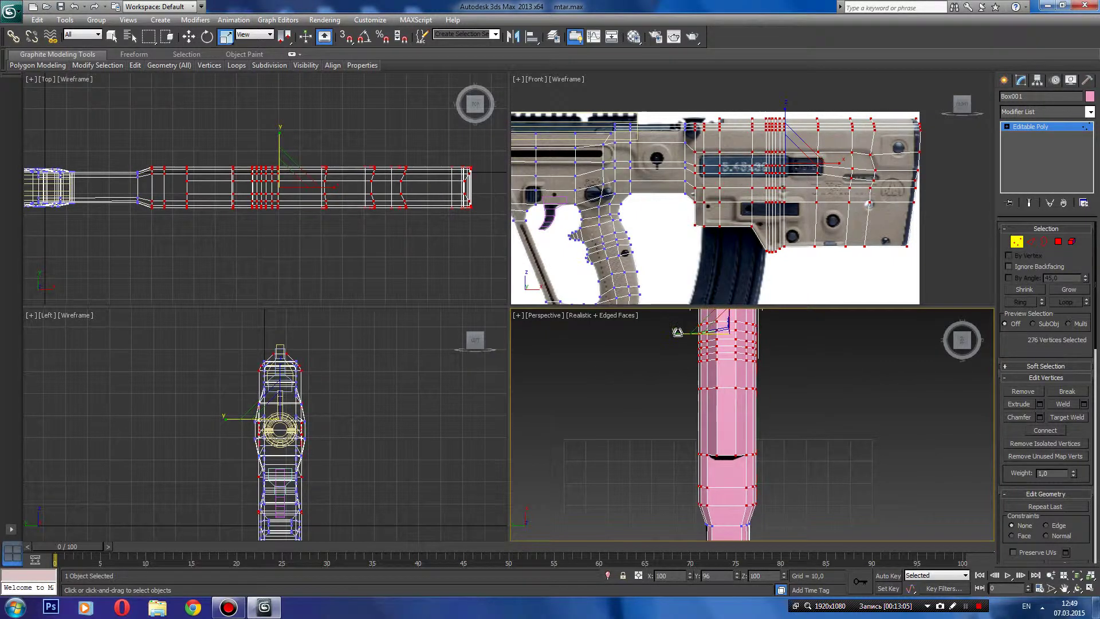
- Exit vertex mode, deselect the body, and pan the views to the rifle's front end
click(1016, 241)
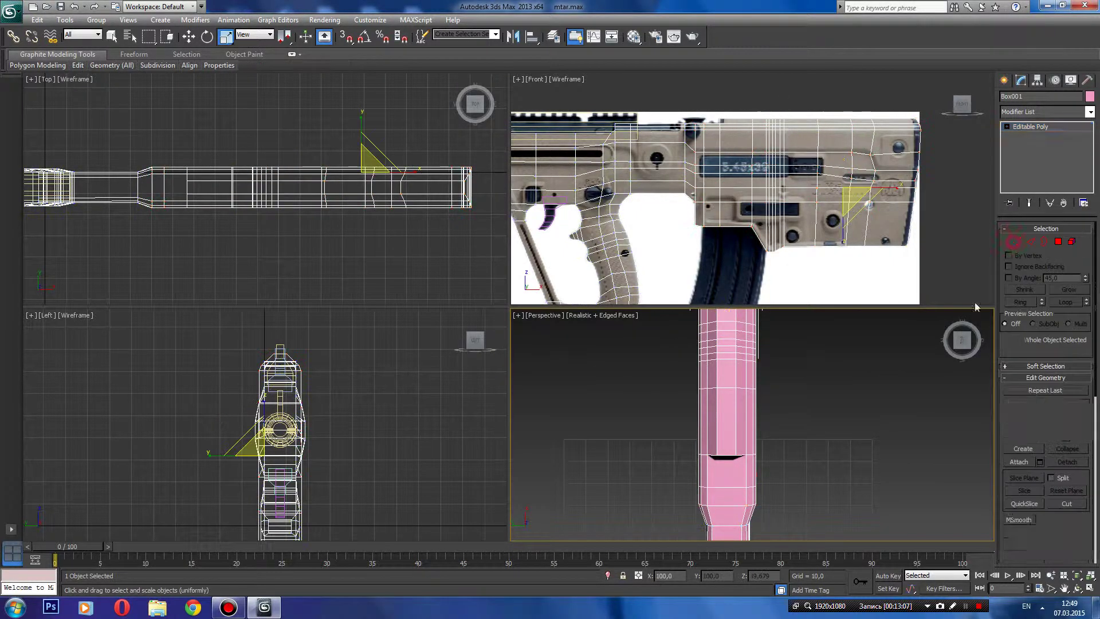
click(860, 461)
mouse_move(953, 359)
mouse_down()
mouse_move(956, 298)
mouse_move(966, 344)
mouse_up()
scroll(818, 413, down, 10)
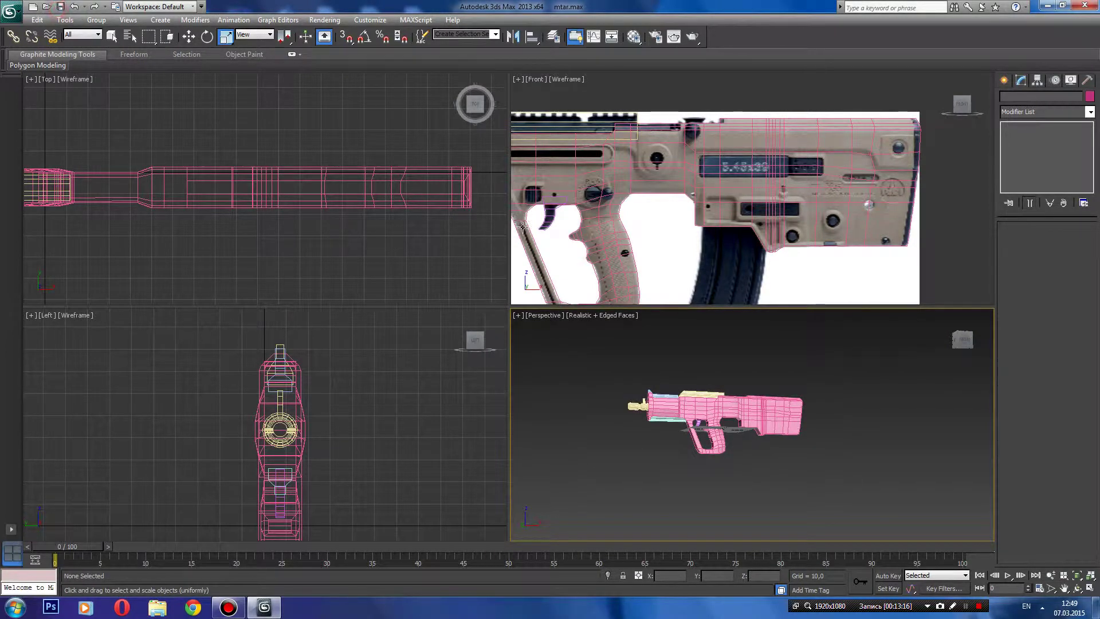
middle_drag(537, 239, 802, 241)
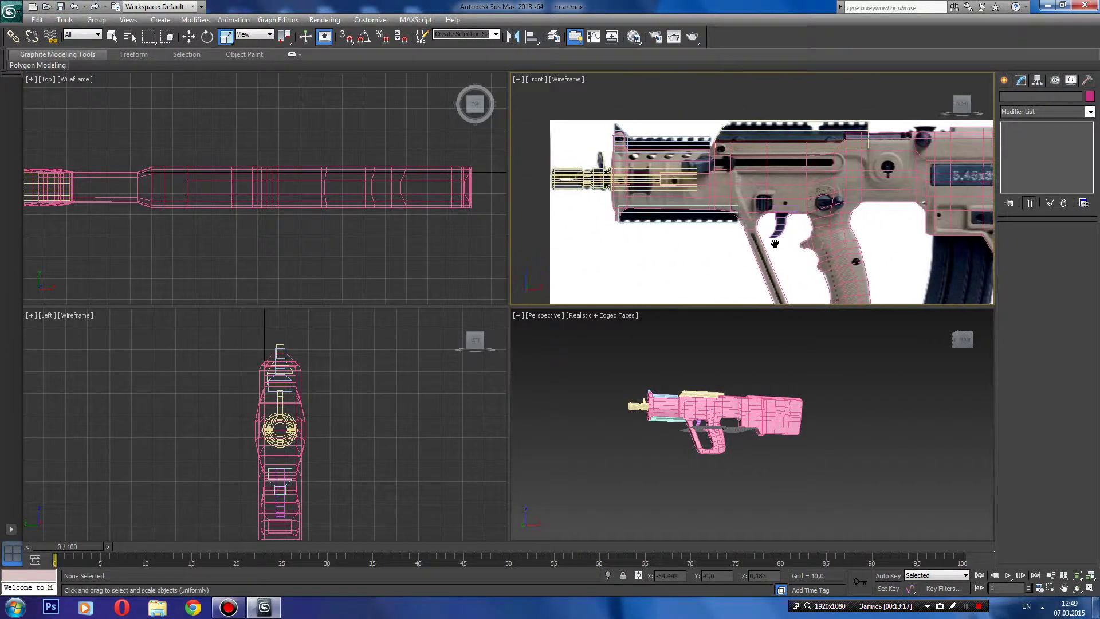
- Choose Box from Standard Primitives and zoom the Front view onto the lower rail
click(1005, 80)
click(1023, 155)
scroll(650, 185, up, 2)
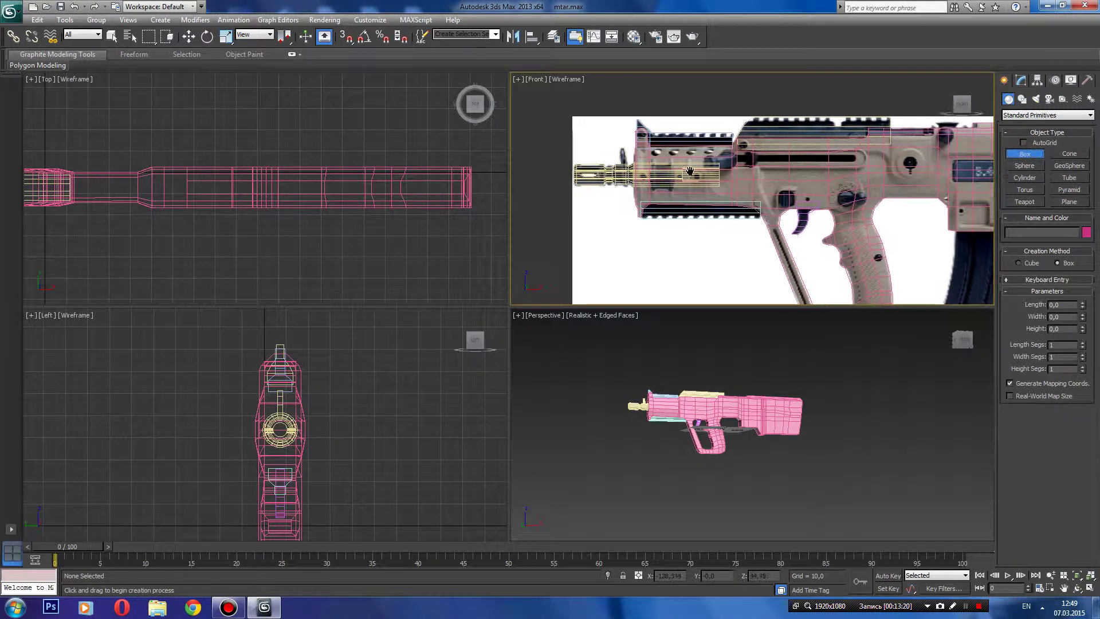
scroll(651, 185, up, 2)
scroll(773, 195, up, 1)
scroll(767, 195, up, 2)
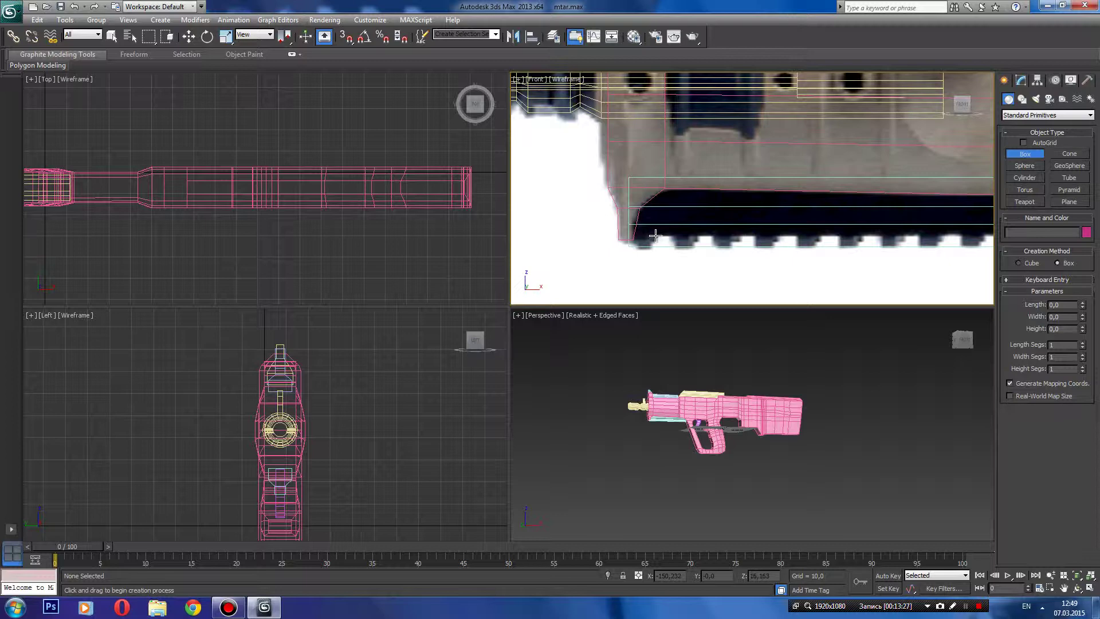
- Draw a small box at the lower rail's front and align it to the rail on Z Position only
mouse_move(655, 235)
mouse_down()
mouse_move(671, 256)
mouse_move(672, 247)
mouse_up()
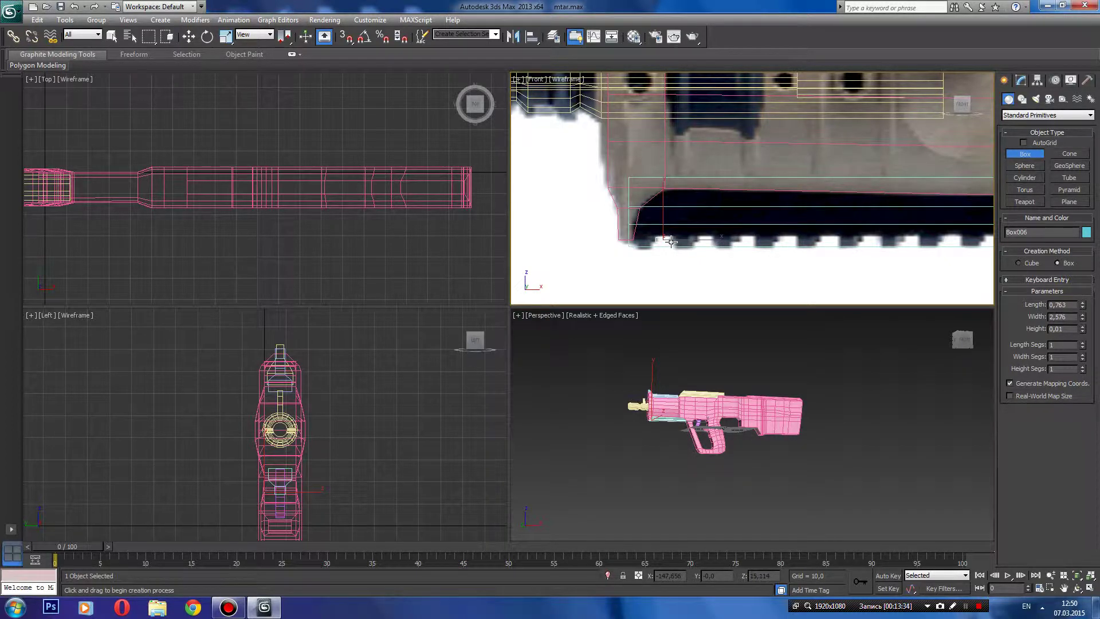
right_click(672, 110)
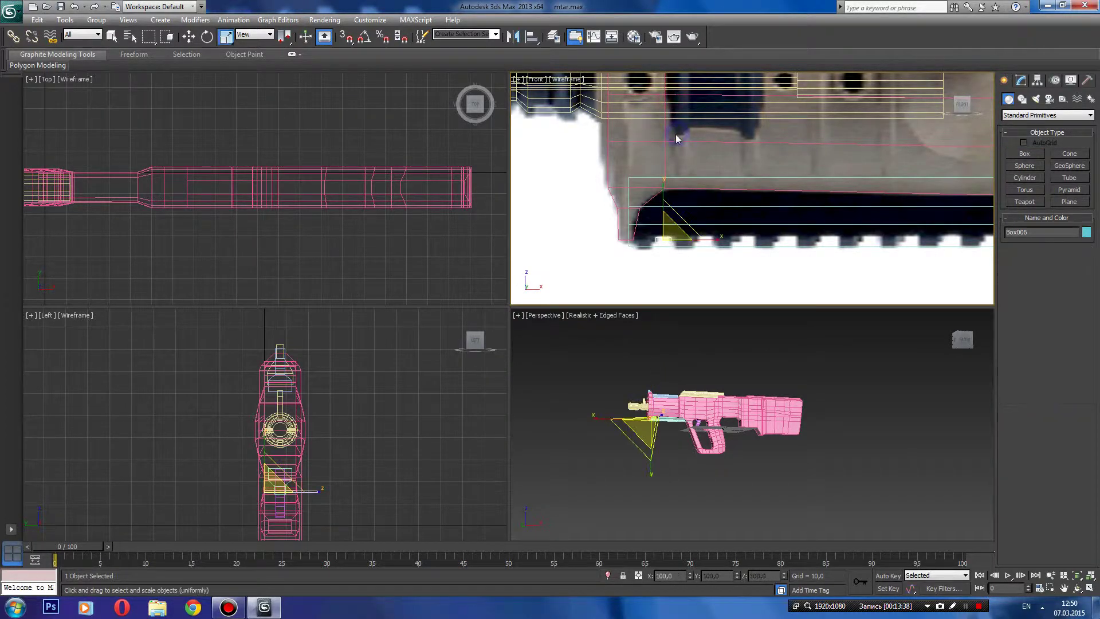
click(65, 19)
mouse_move(79, 208)
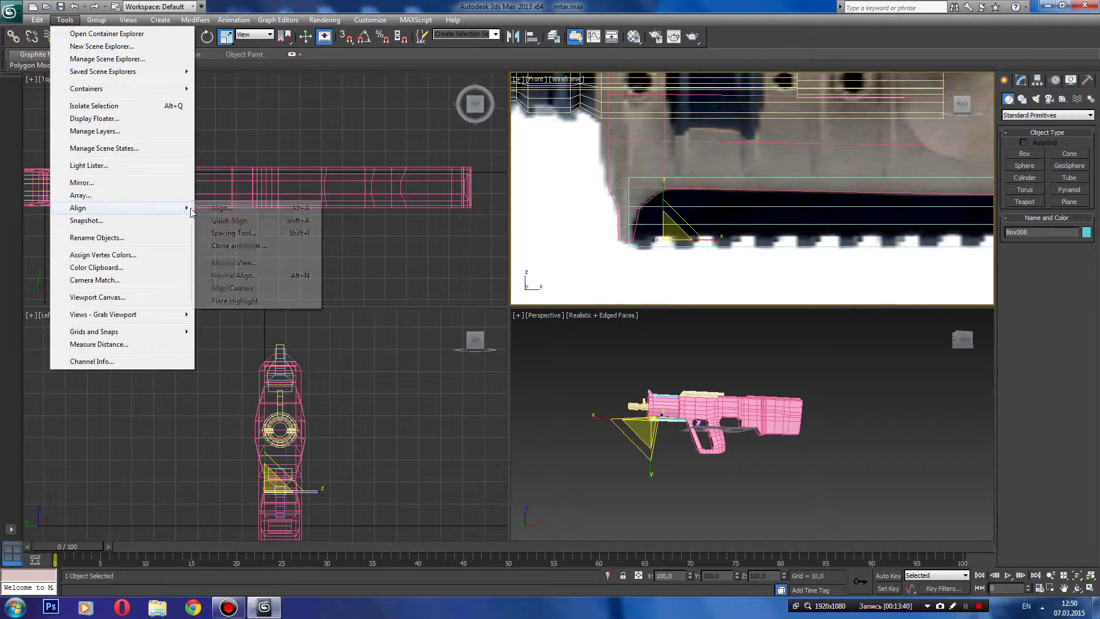
click(202, 208)
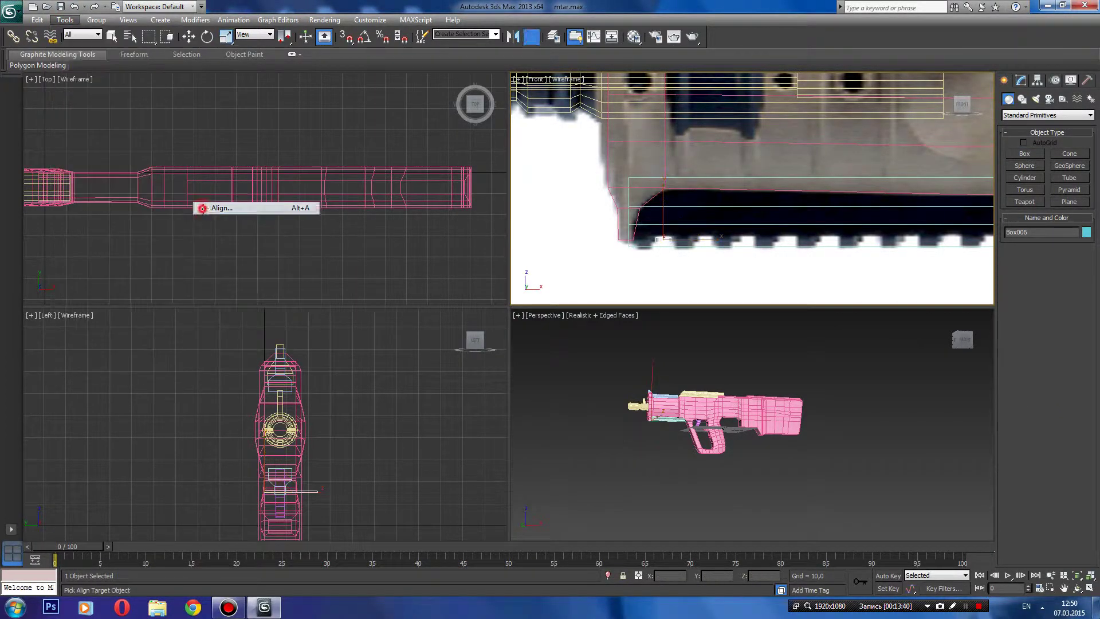
click(632, 248)
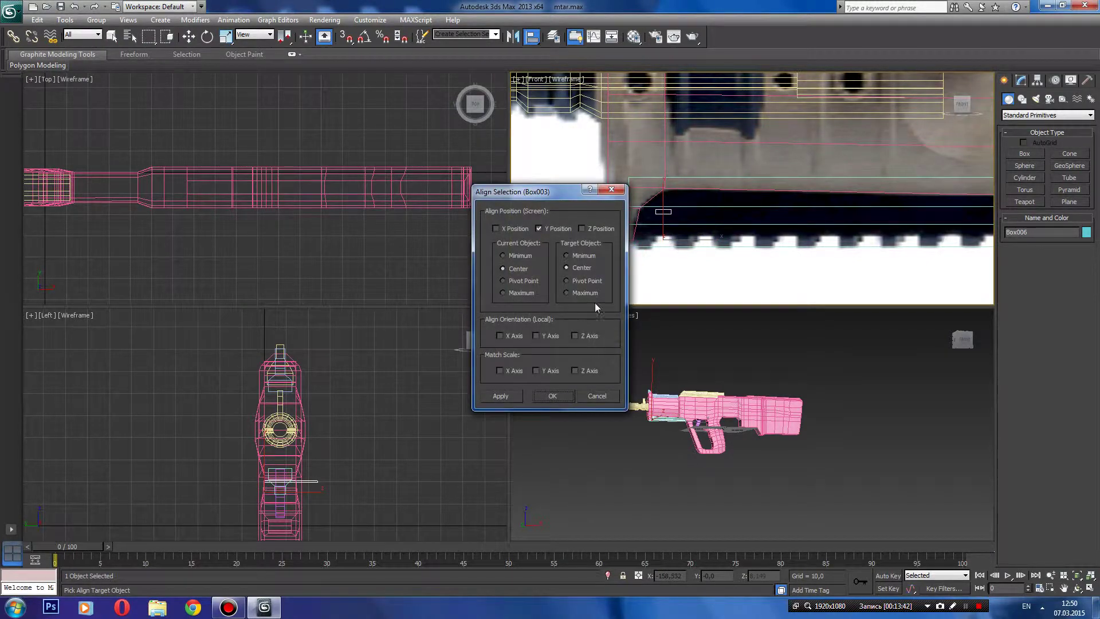
click(506, 229)
click(562, 229)
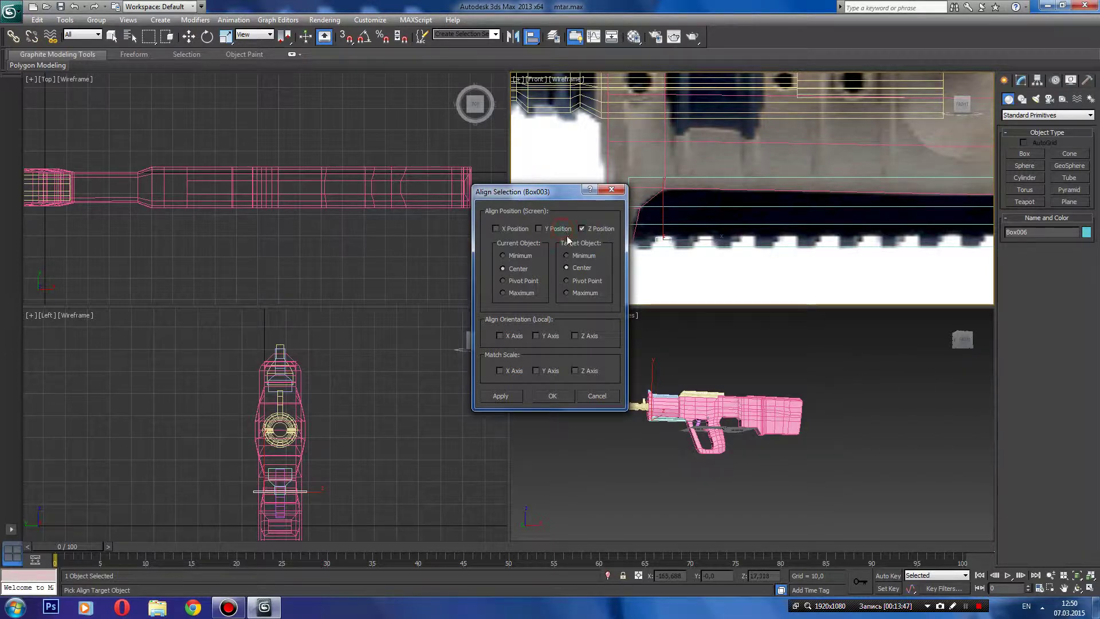
click(552, 396)
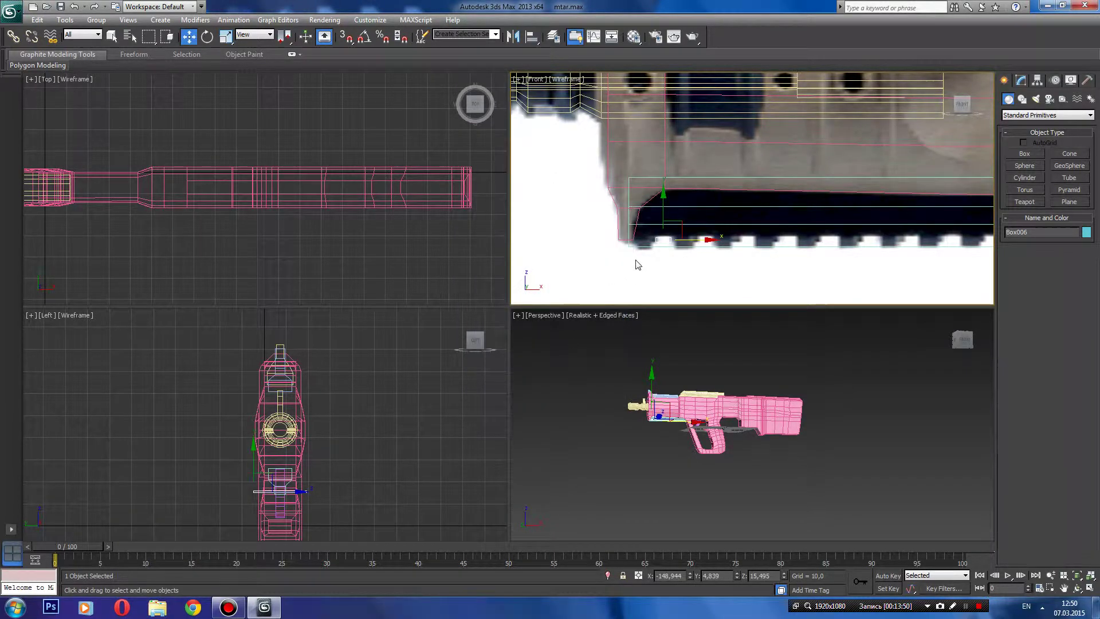
- Nudge the aligned box slightly upward along Y
scroll(619, 247, up, 1)
scroll(618, 248, up, 3)
middle_drag(577, 249, 624, 205)
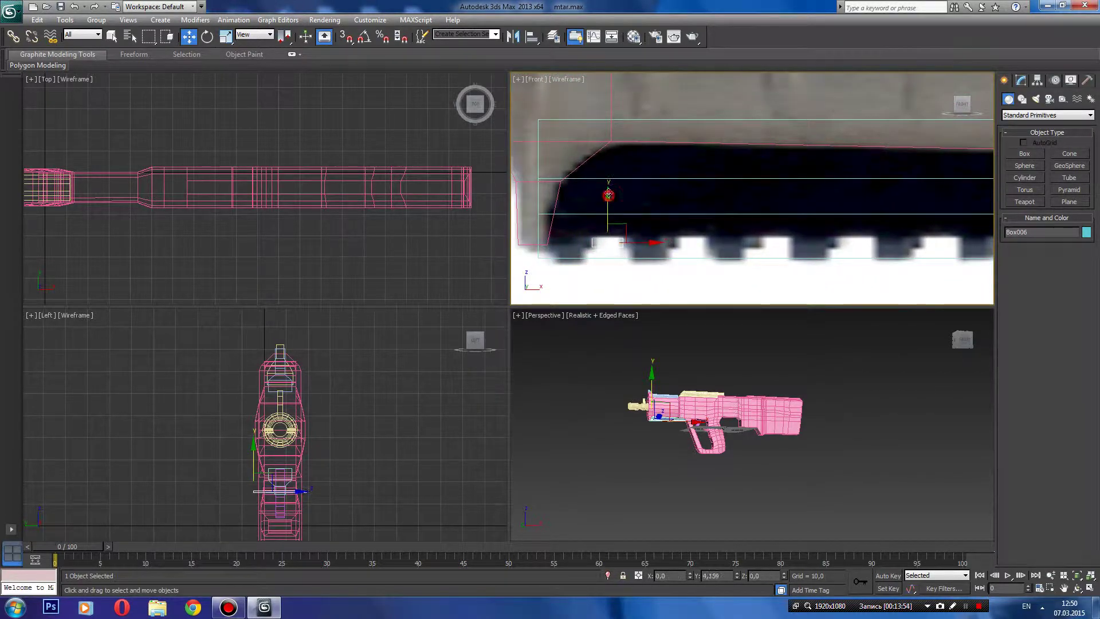
drag(609, 196, 609, 194)
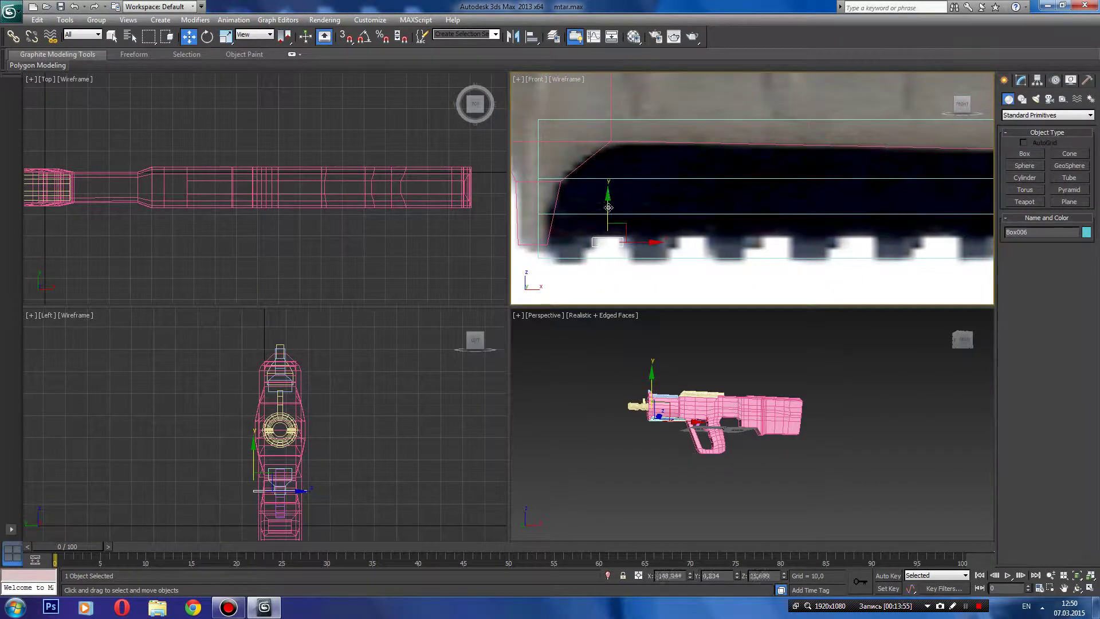
right_click(606, 248)
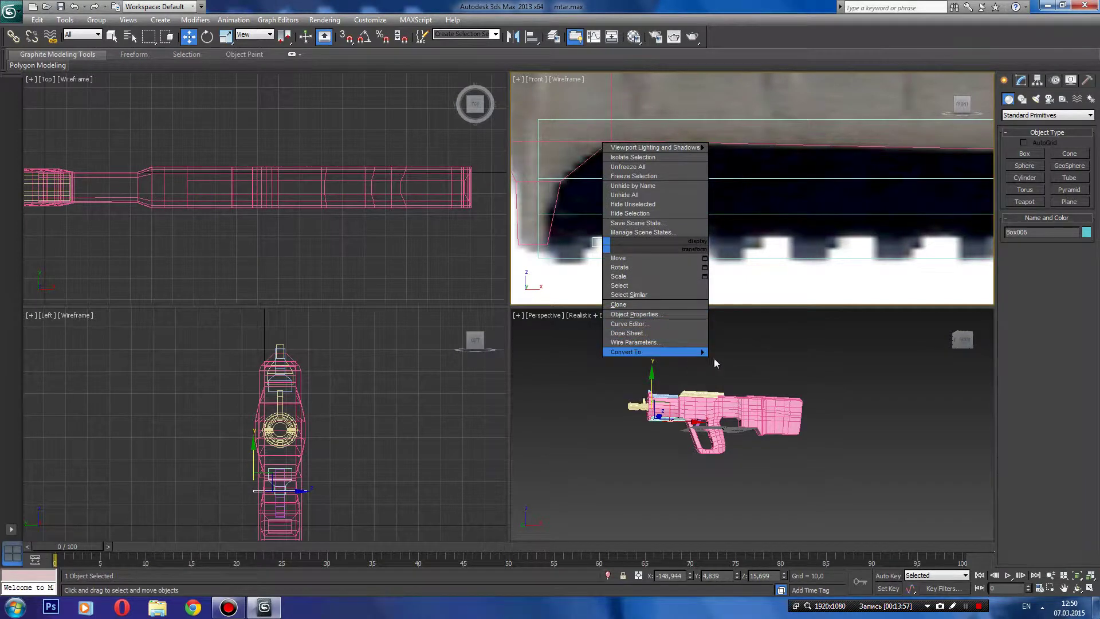
- Convert Box006 to an editable poly and scale it down narrower
click(768, 361)
middle_drag(646, 271, 684, 257)
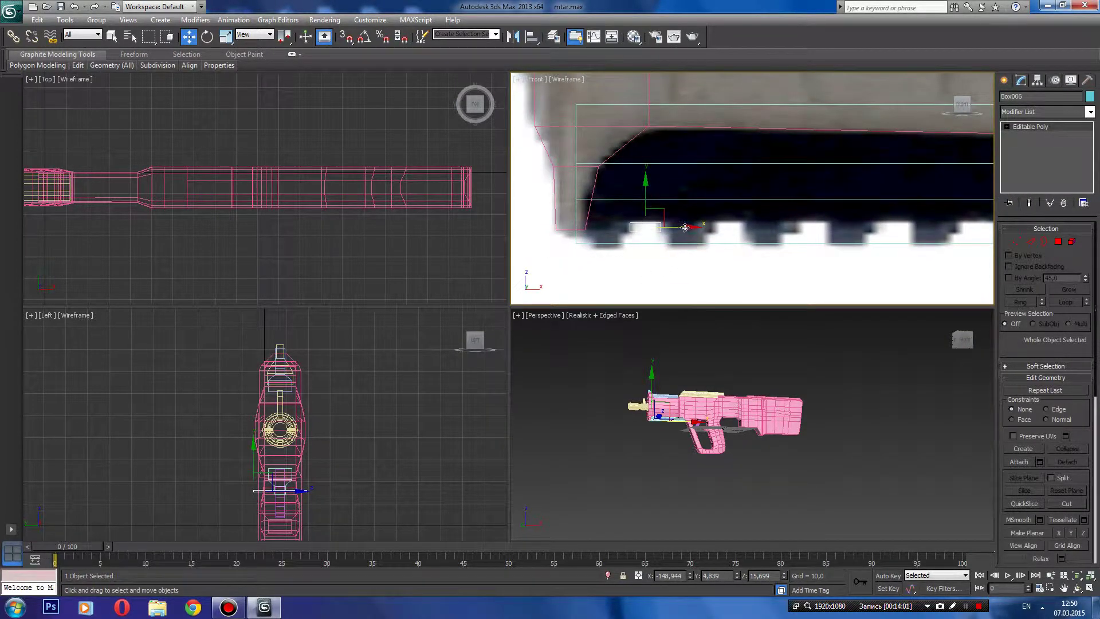
key(r)
drag(693, 228, 682, 225)
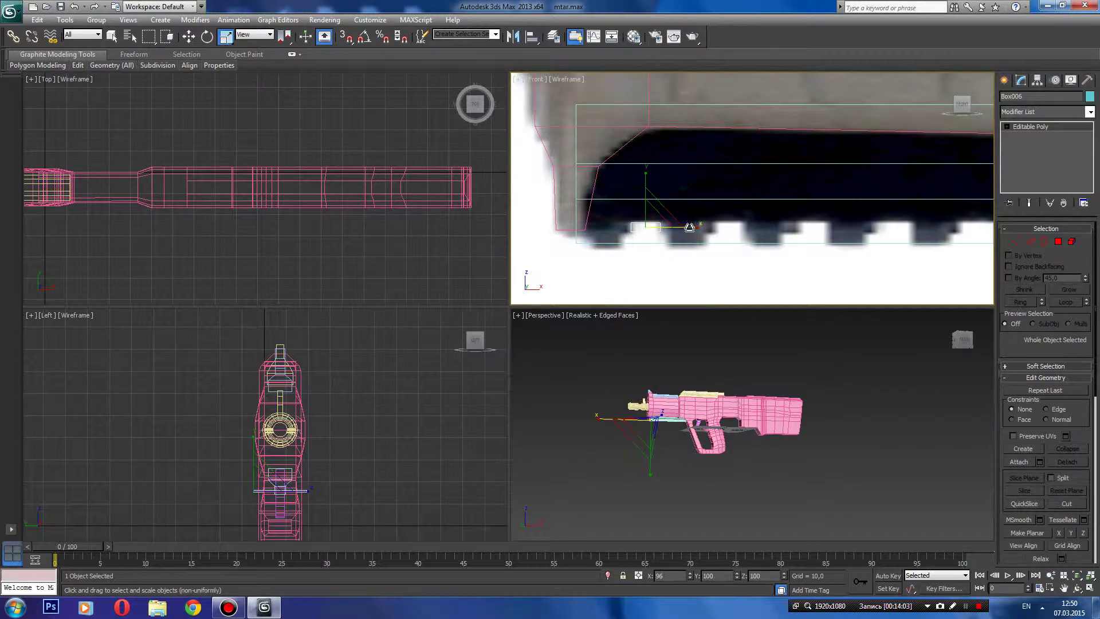
key(r)
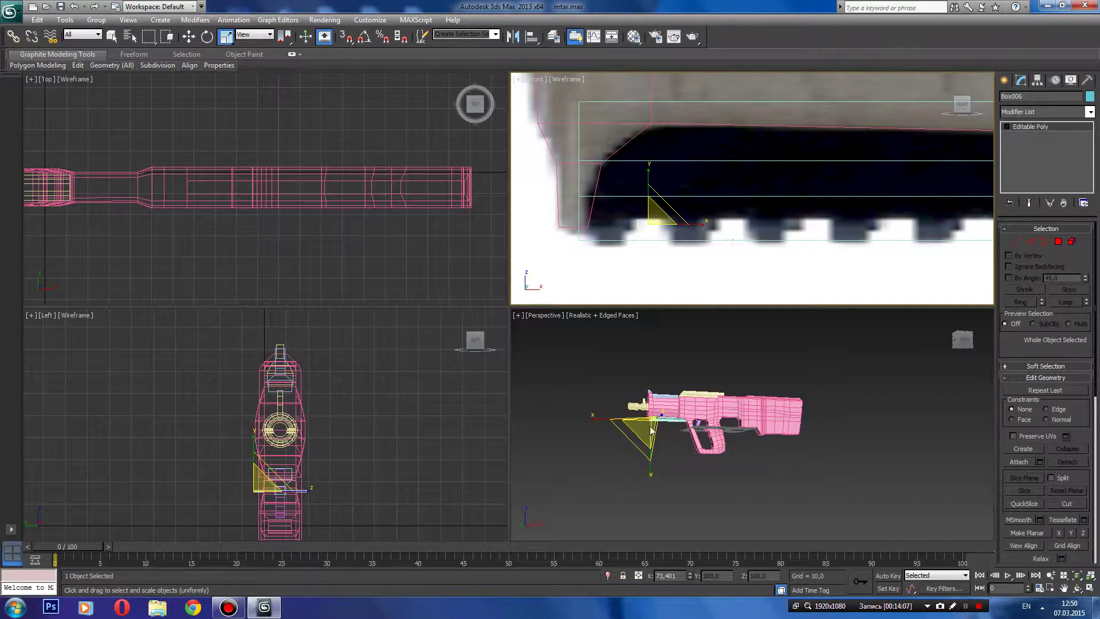
scroll(711, 393, up, 2)
scroll(711, 393, up, 6)
scroll(648, 379, down, 3)
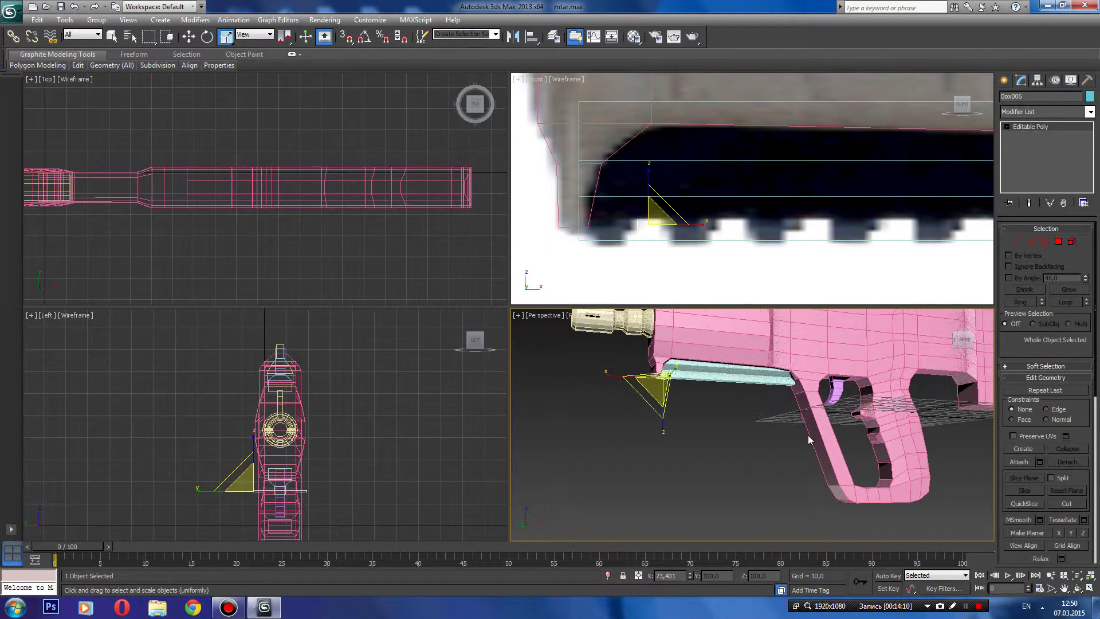
scroll(808, 435, up, 3)
scroll(659, 373, down, 3)
scroll(688, 405, up, 4)
scroll(687, 404, up, 2)
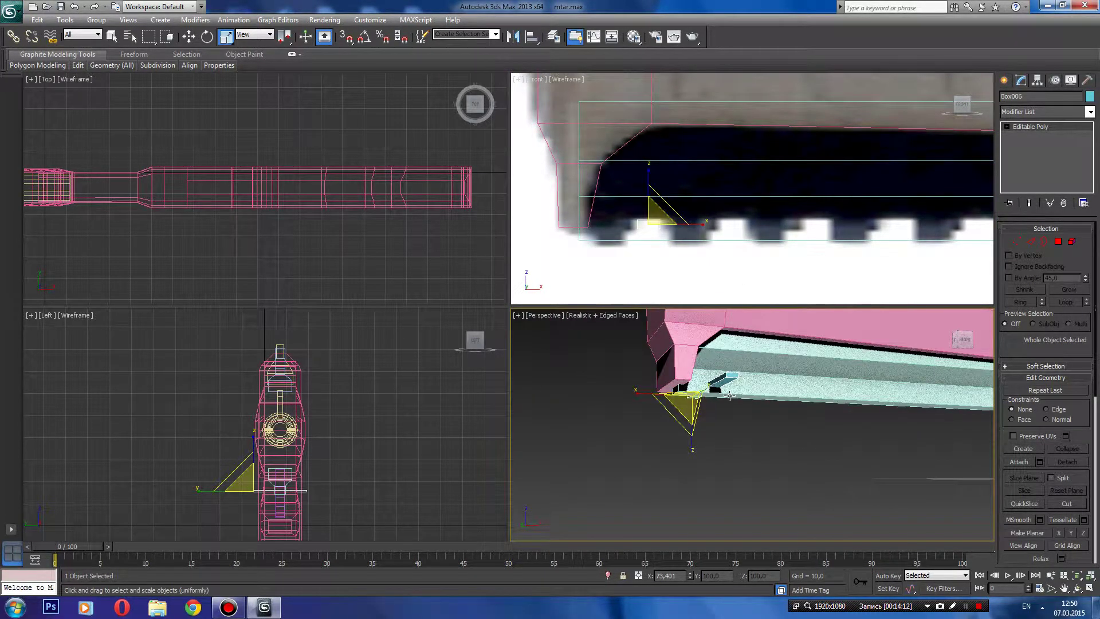
scroll(727, 406, up, 3)
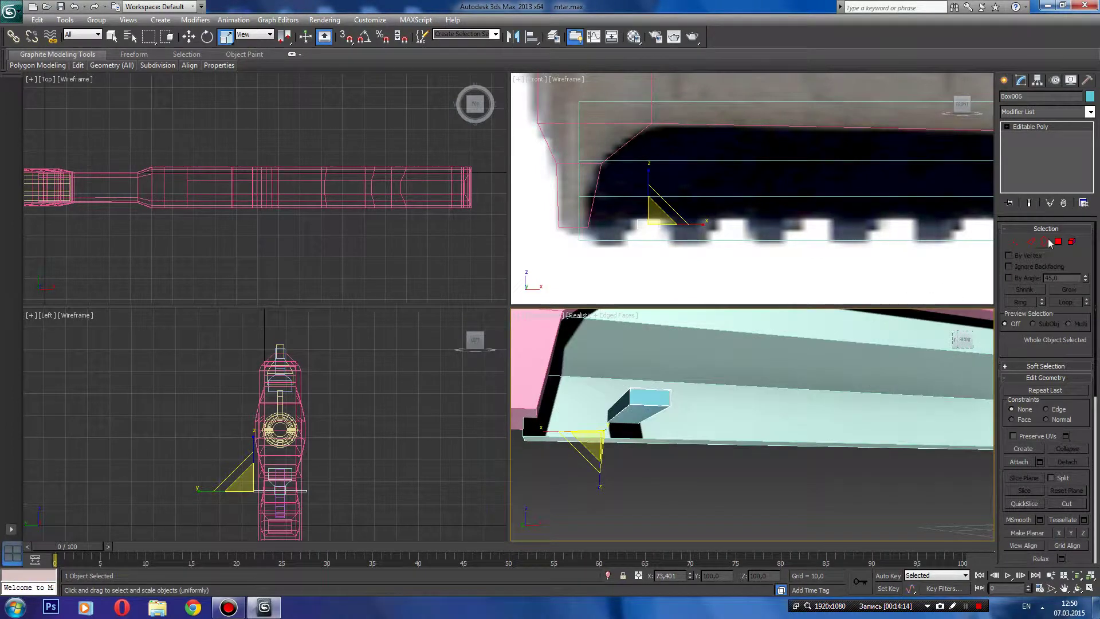
- Extrude a polygon into a taller block, then widen its face and vertices along X into a flared tooth
click(1058, 241)
click(629, 423)
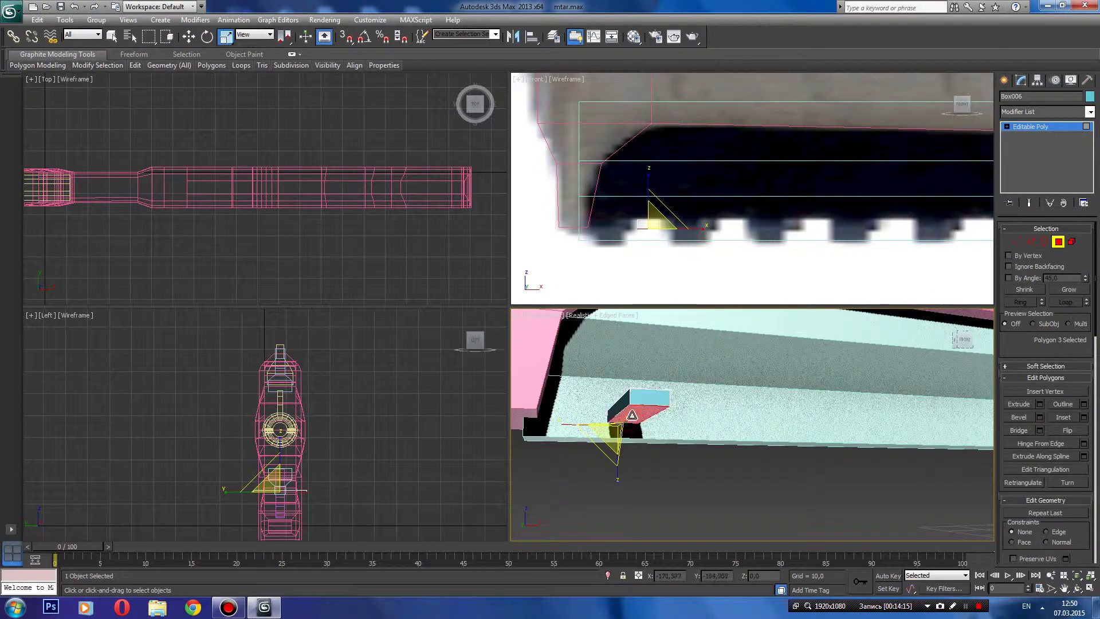
click(1019, 404)
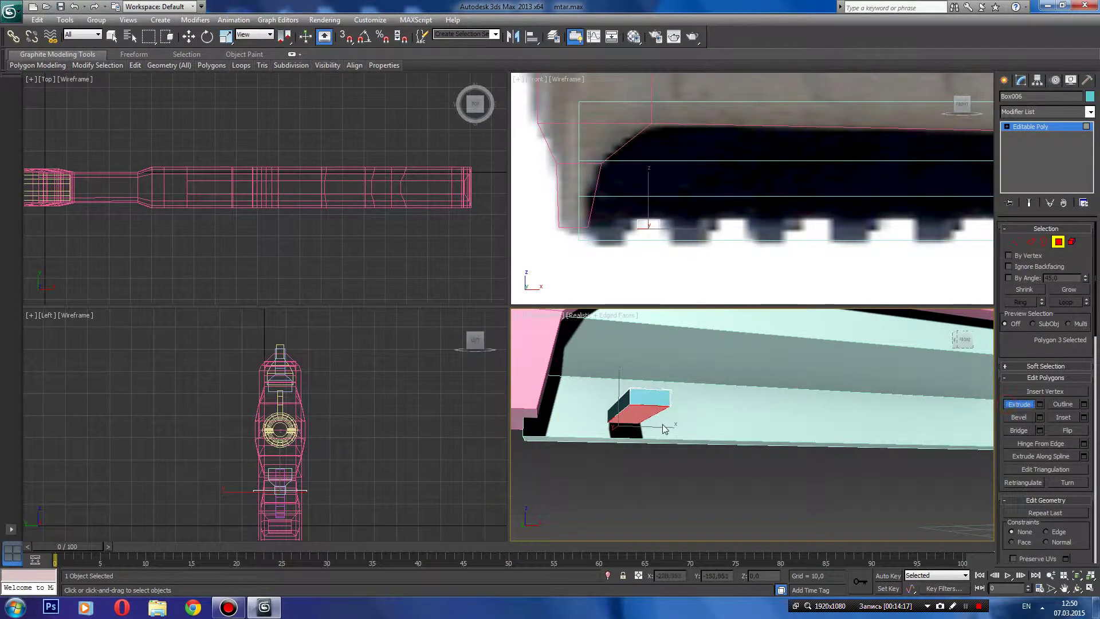
drag(641, 410, 643, 368)
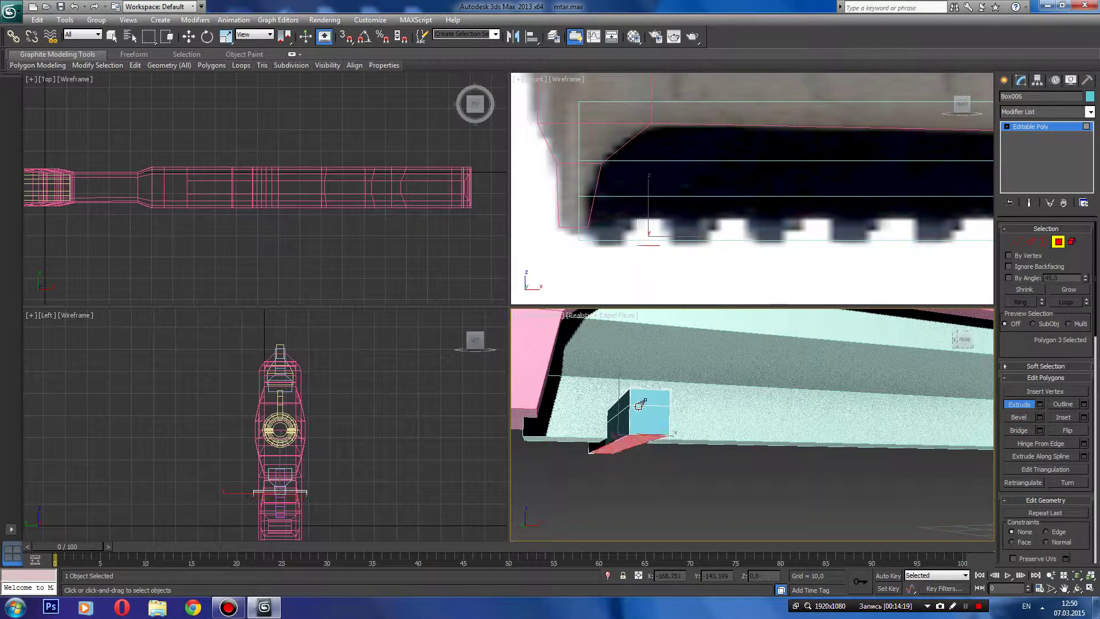
right_click(638, 245)
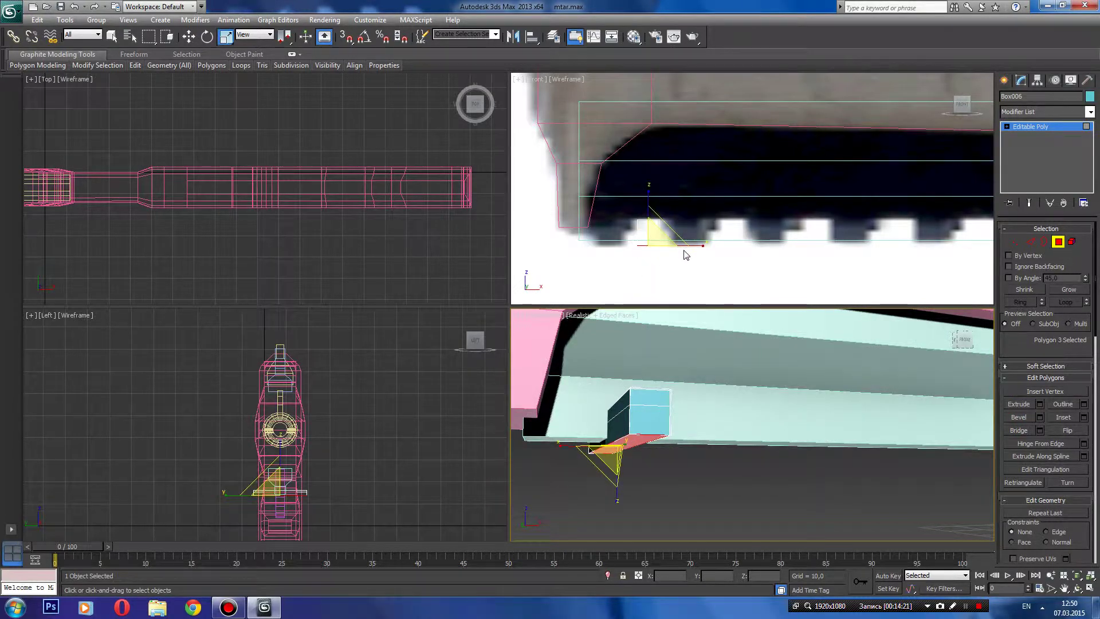
middle_drag(702, 259, 682, 253)
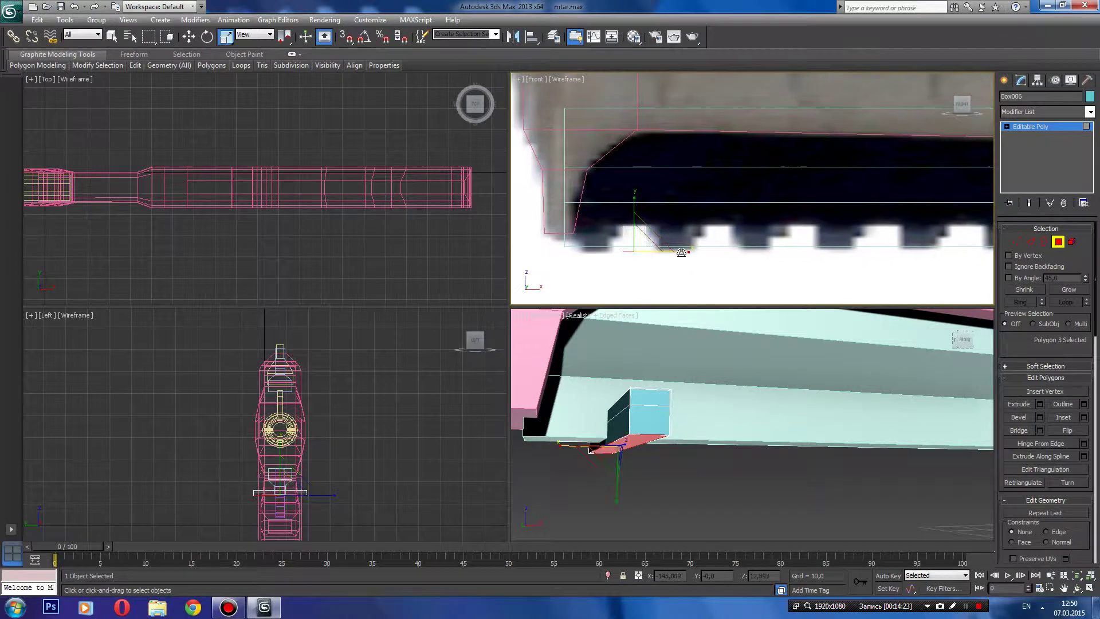
drag(684, 252, 719, 252)
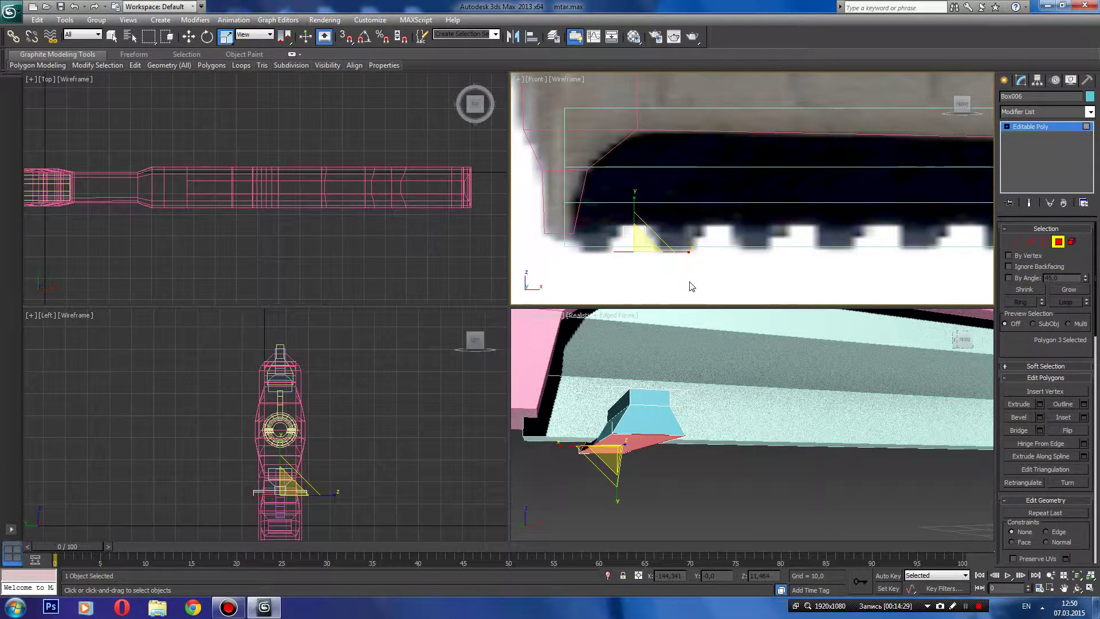
click(1017, 242)
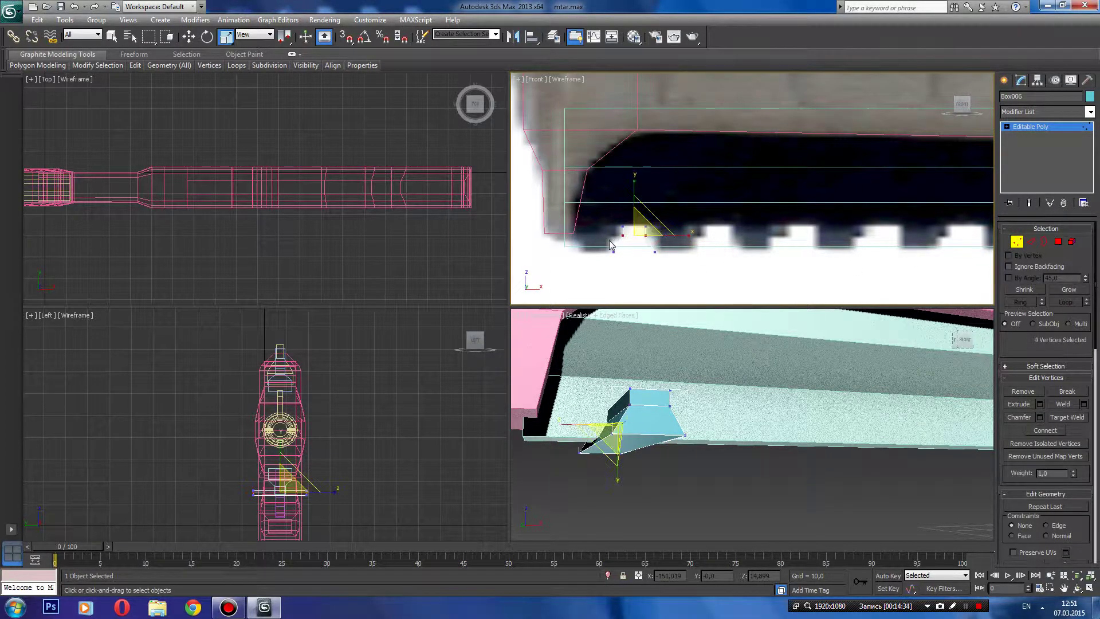
drag(685, 235, 692, 248)
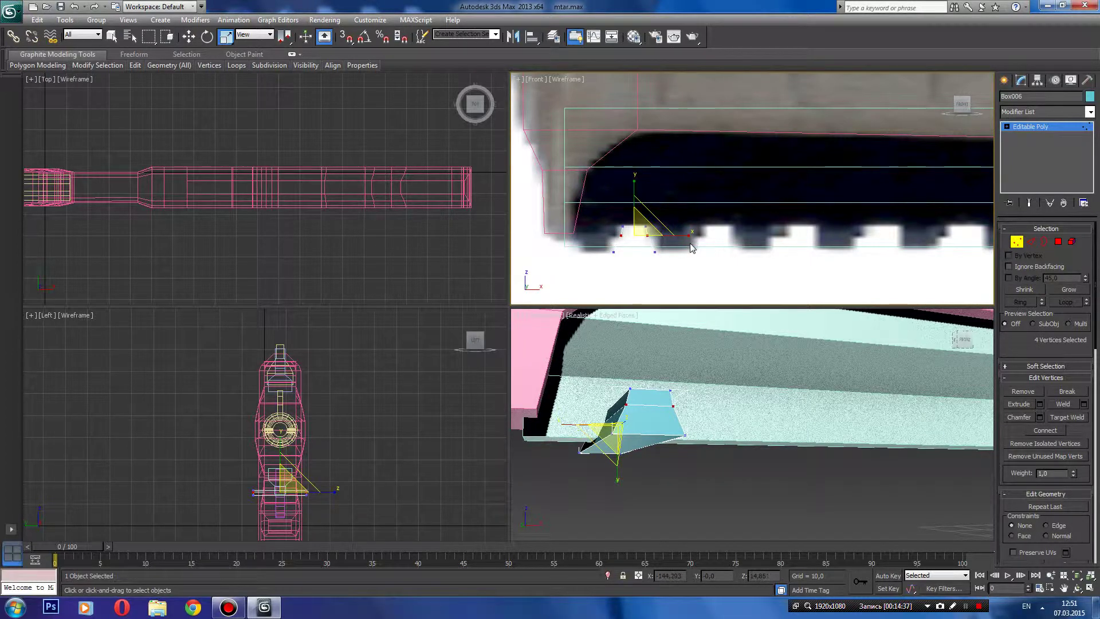
- Clone the tooth as an independent copy, Box007, and slide it right along the rail
key(1)
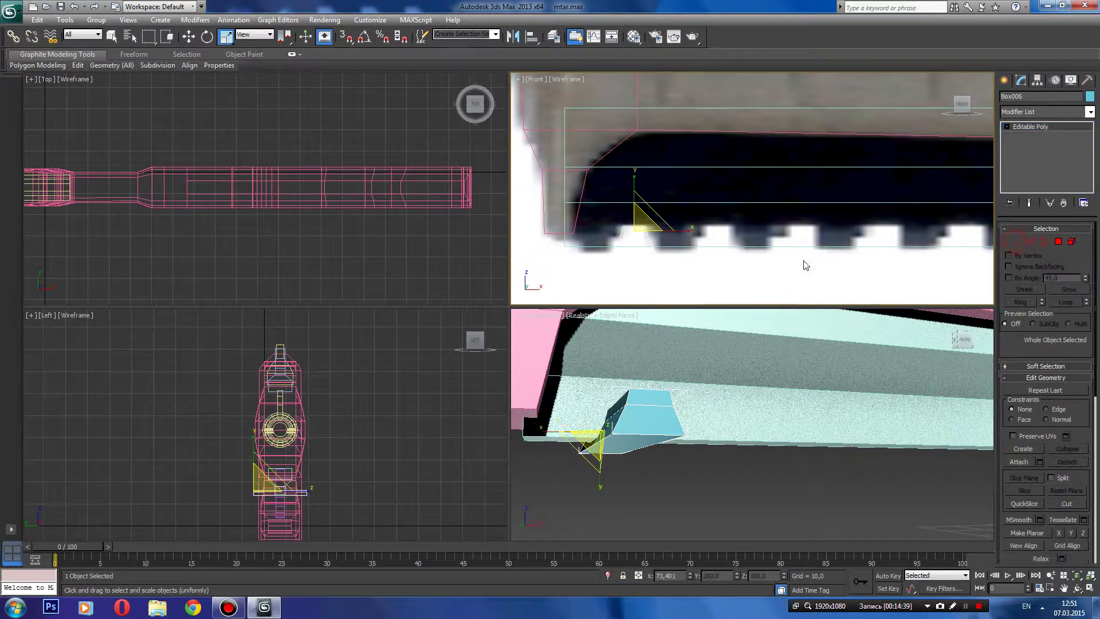
right_click(634, 249)
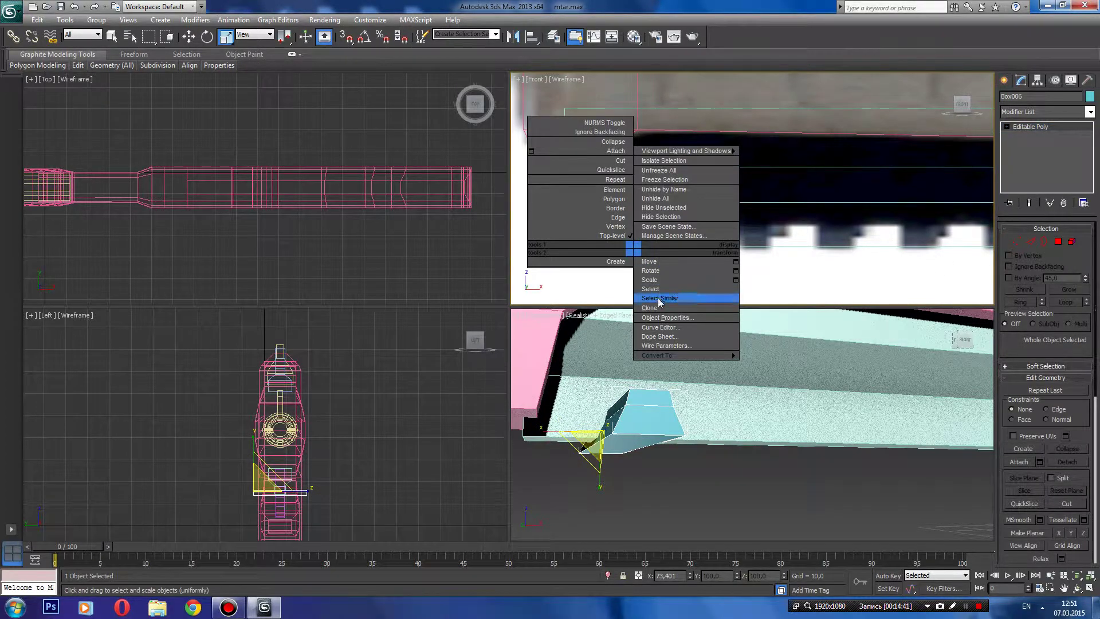
click(648, 308)
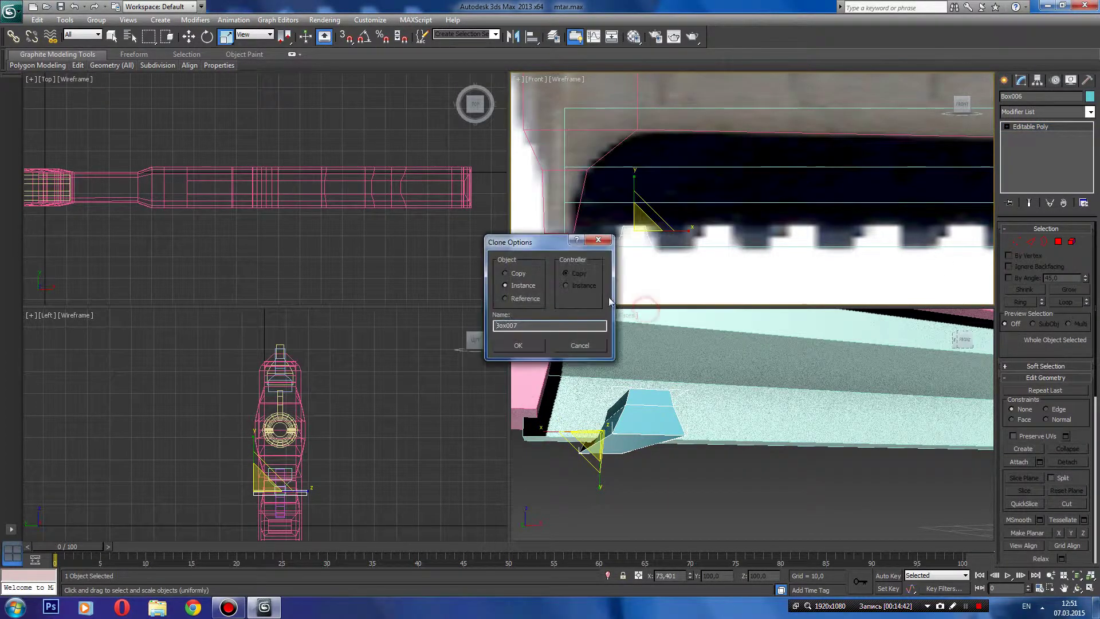
click(519, 275)
click(518, 346)
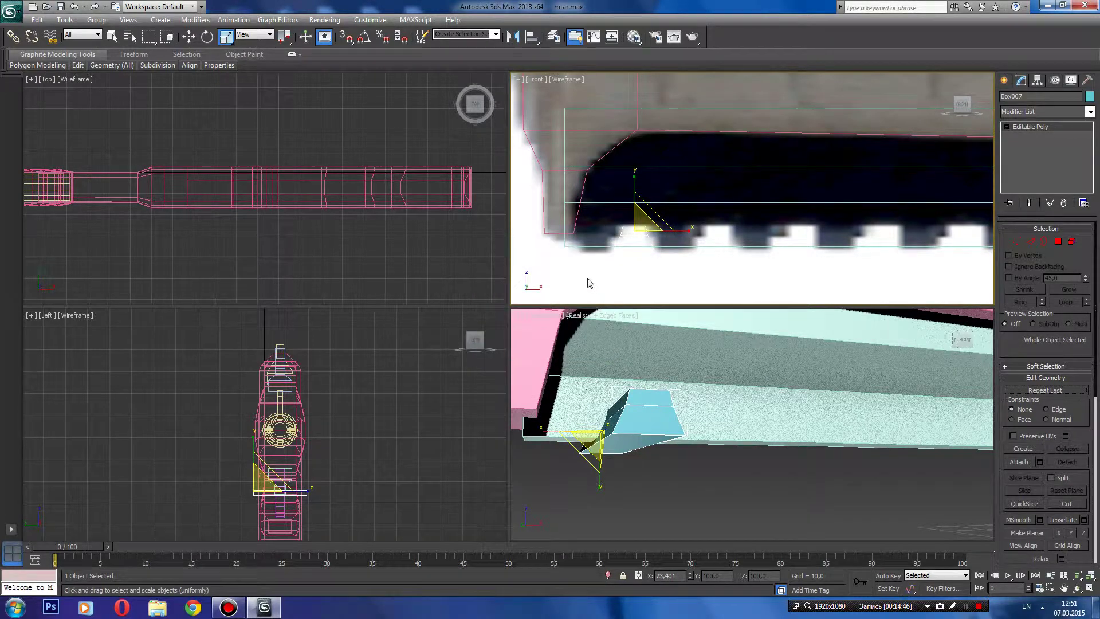
mouse_move(591, 283)
middle_down()
mouse_move(561, 270)
mouse_move(580, 253)
middle_up()
key(w)
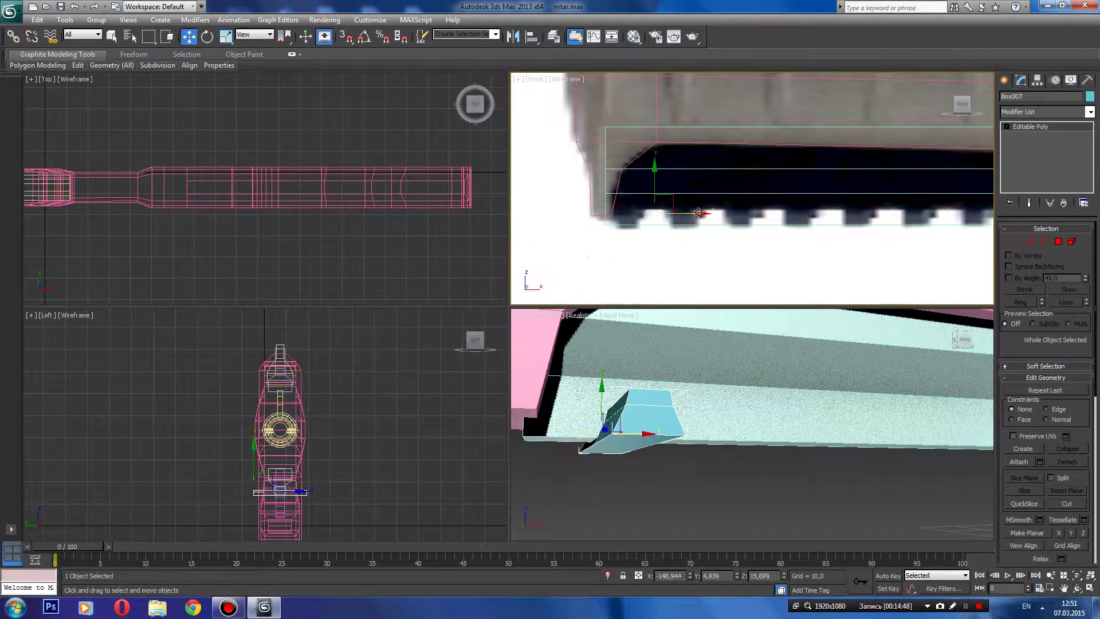
drag(699, 212, 758, 220)
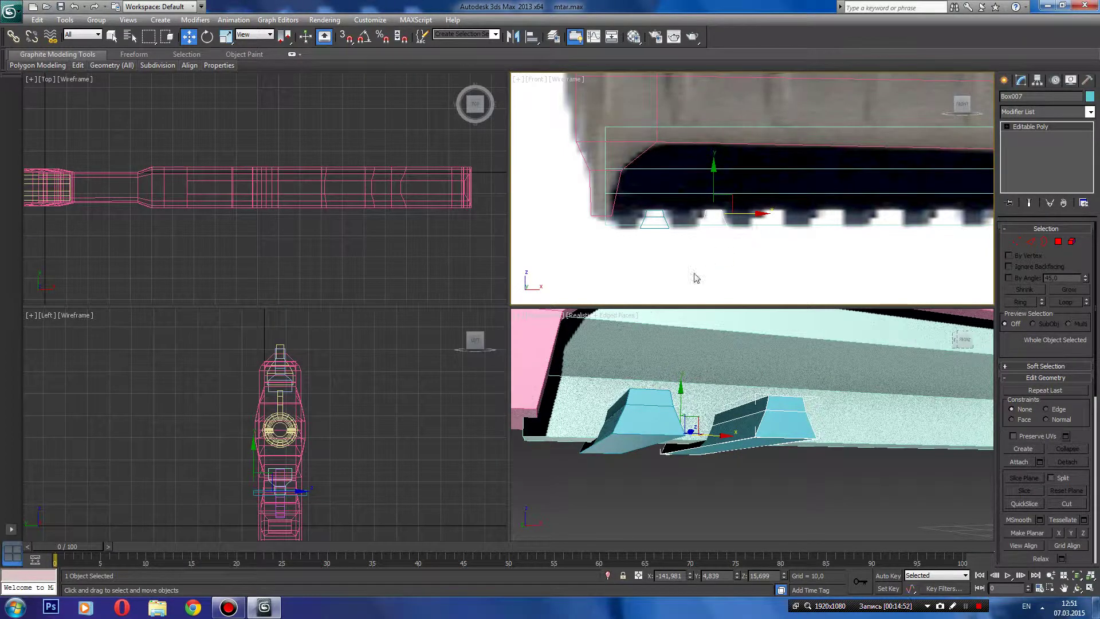
- Shift-drag further tooth copies along the lower rail up to Box016 at its right end
middle_drag(731, 250, 614, 239)
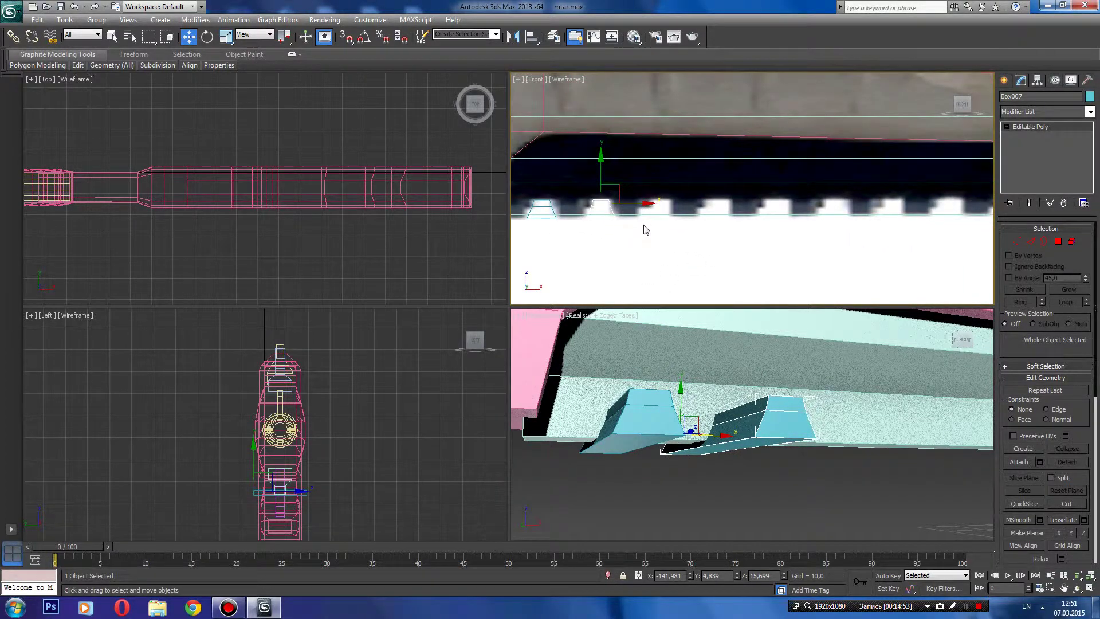
scroll(639, 238, down, 2)
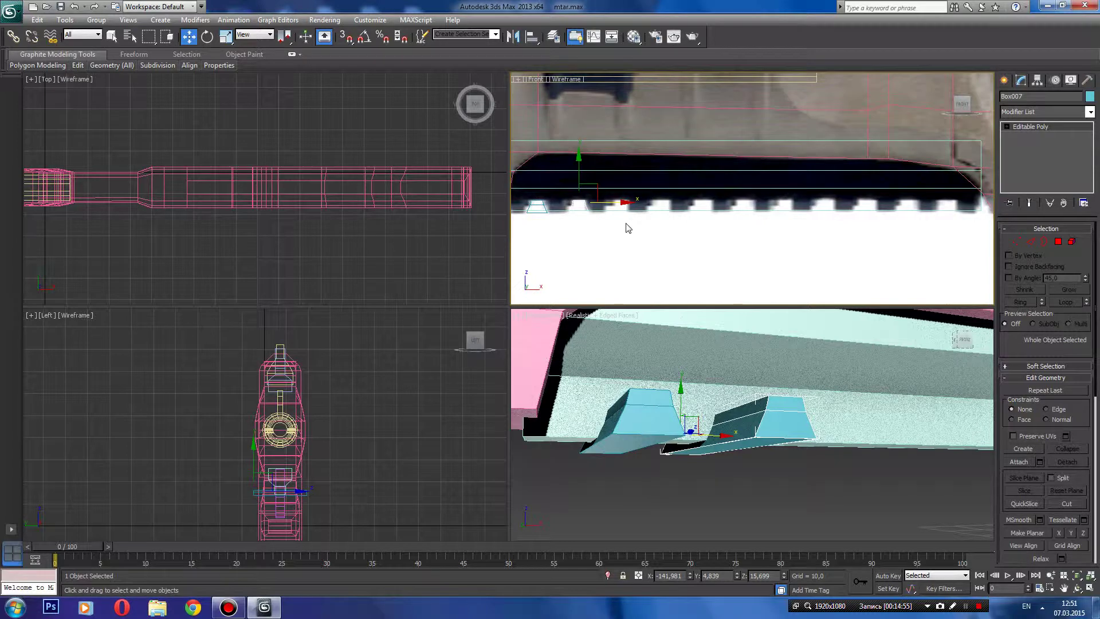
shift+drag(623, 204, 868, 202)
click(558, 350)
click(536, 354)
click(554, 351)
click(551, 350)
click(550, 351)
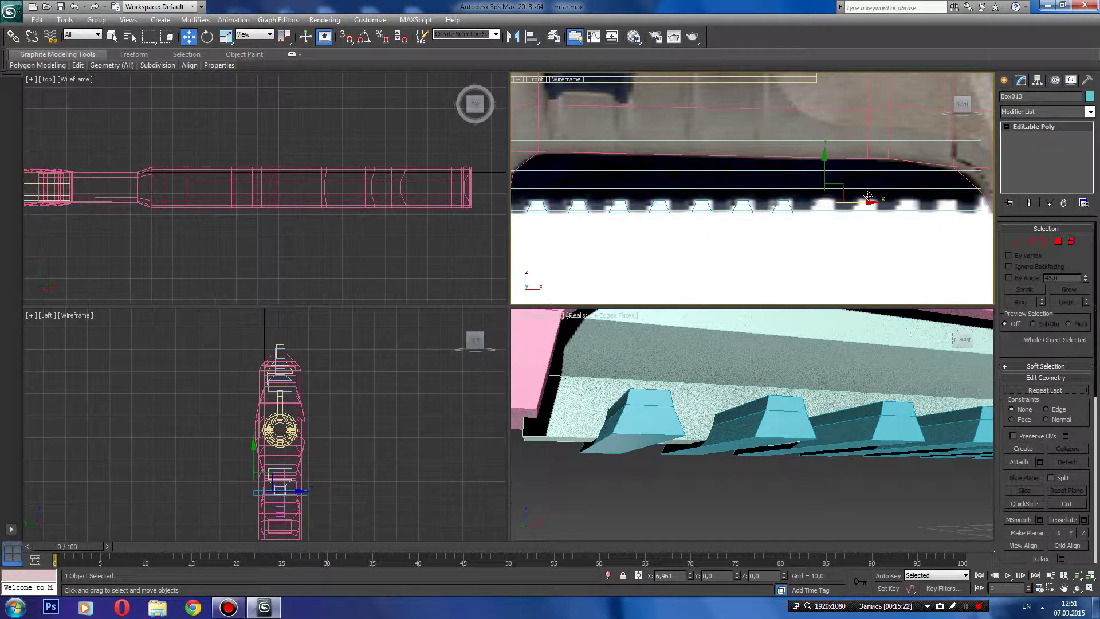
click(549, 350)
shift+drag(868, 205, 955, 202)
click(546, 354)
click(549, 353)
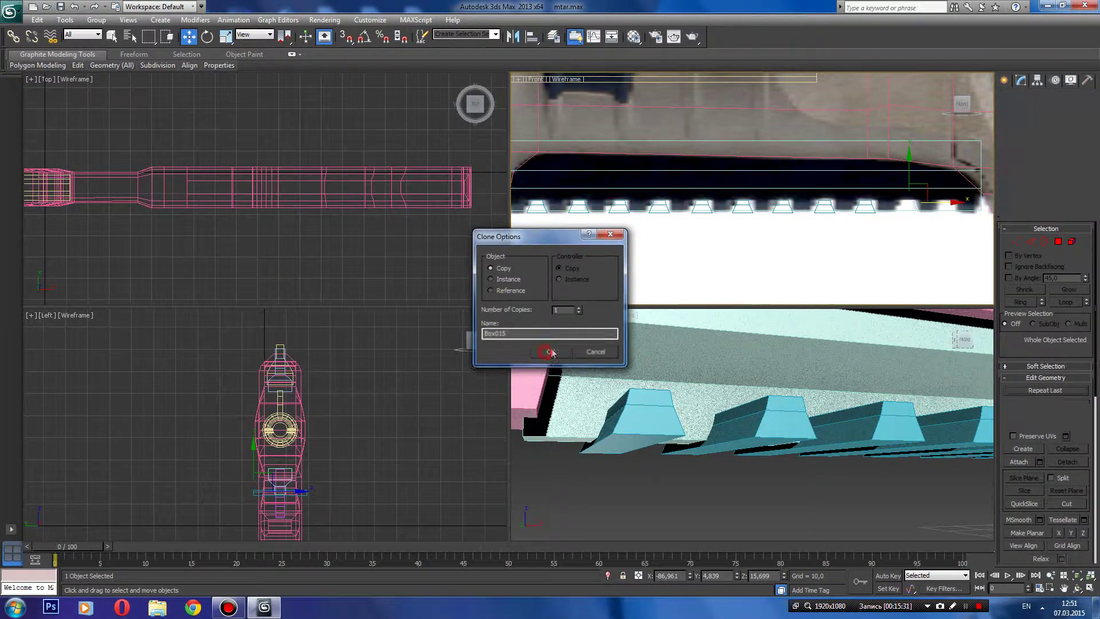
shift+drag(950, 204, 990, 202)
click(544, 349)
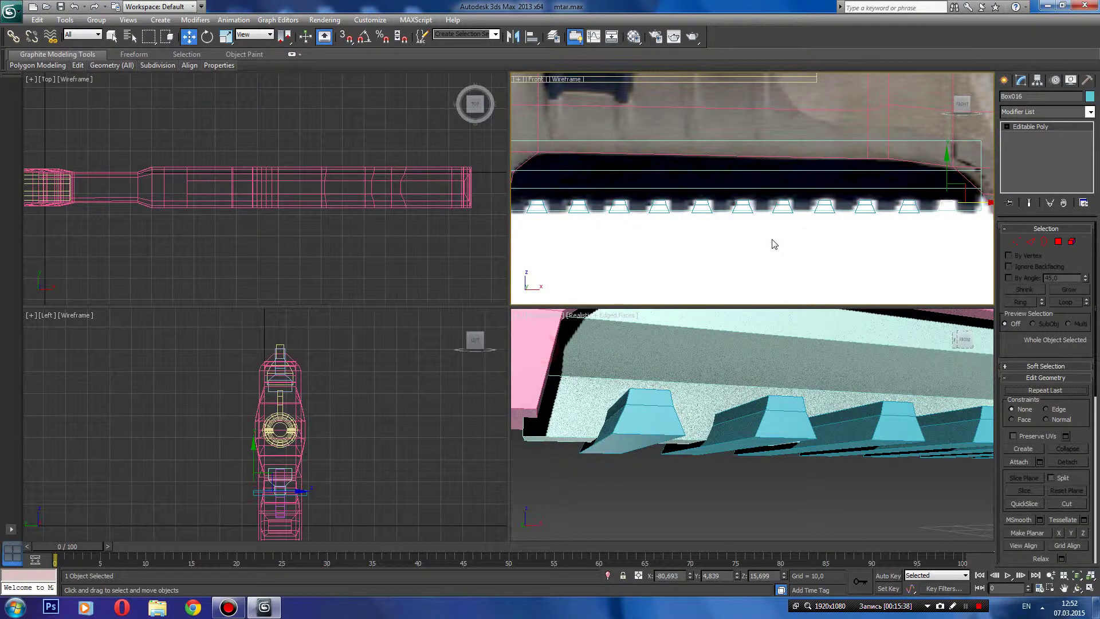
middle_drag(774, 245, 627, 252)
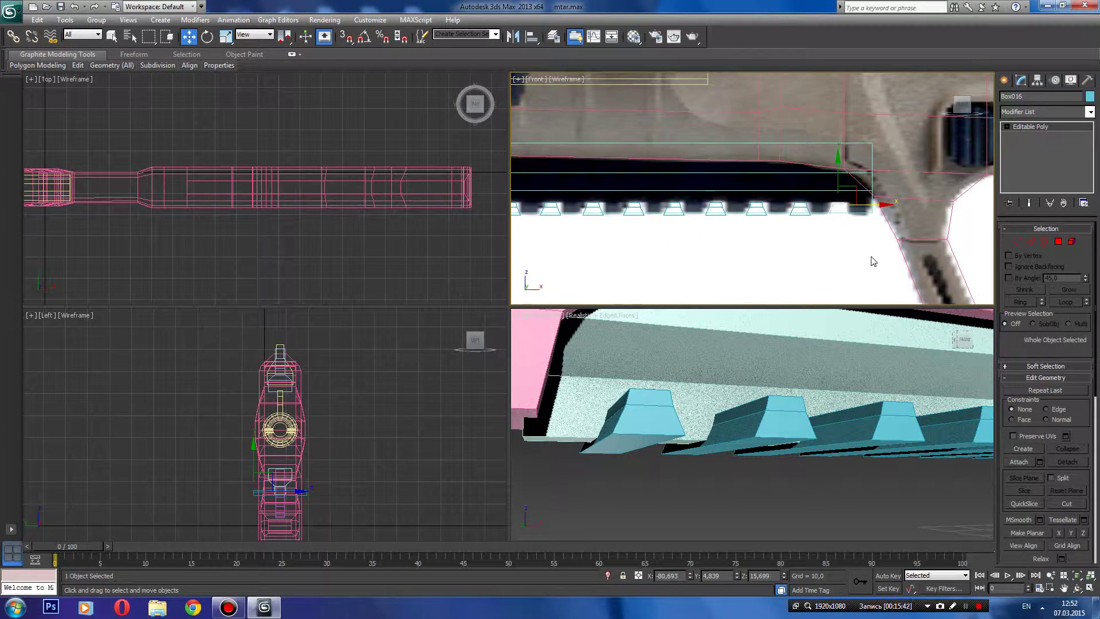
- Select tooth Box016 and attach the four neighbouring teeth to it
click(711, 482)
scroll(696, 487, down, 5)
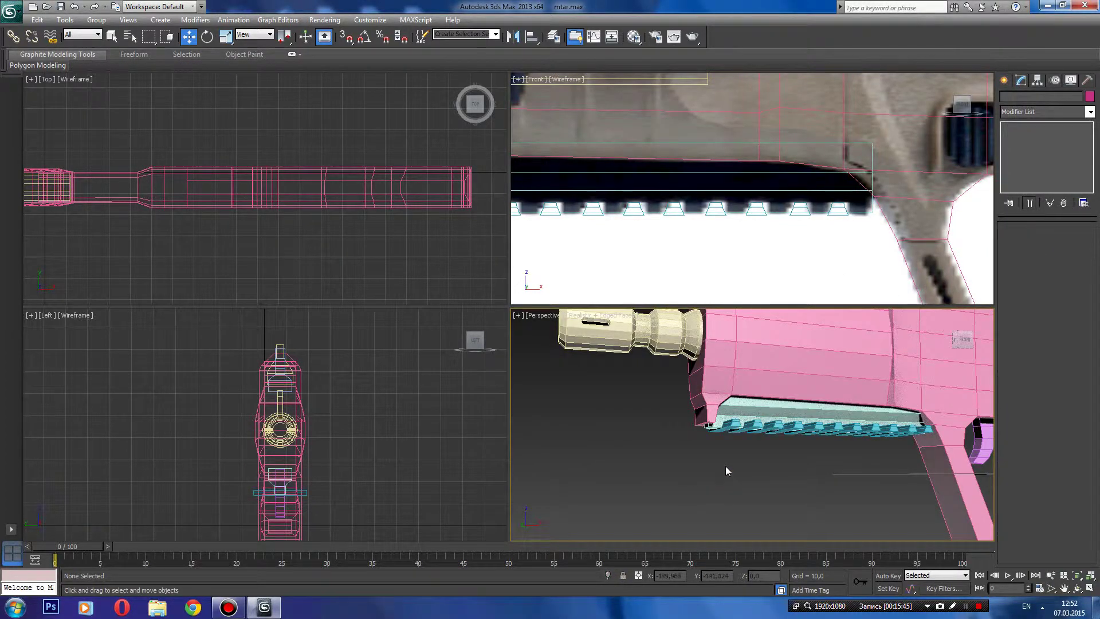
scroll(725, 459, down, 4)
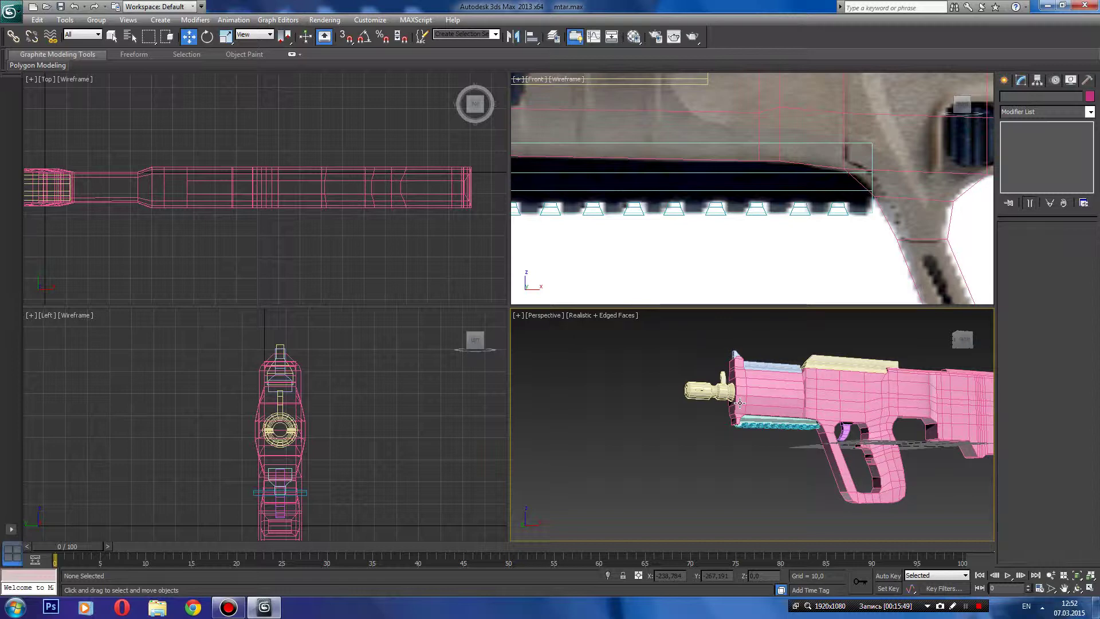
click(835, 210)
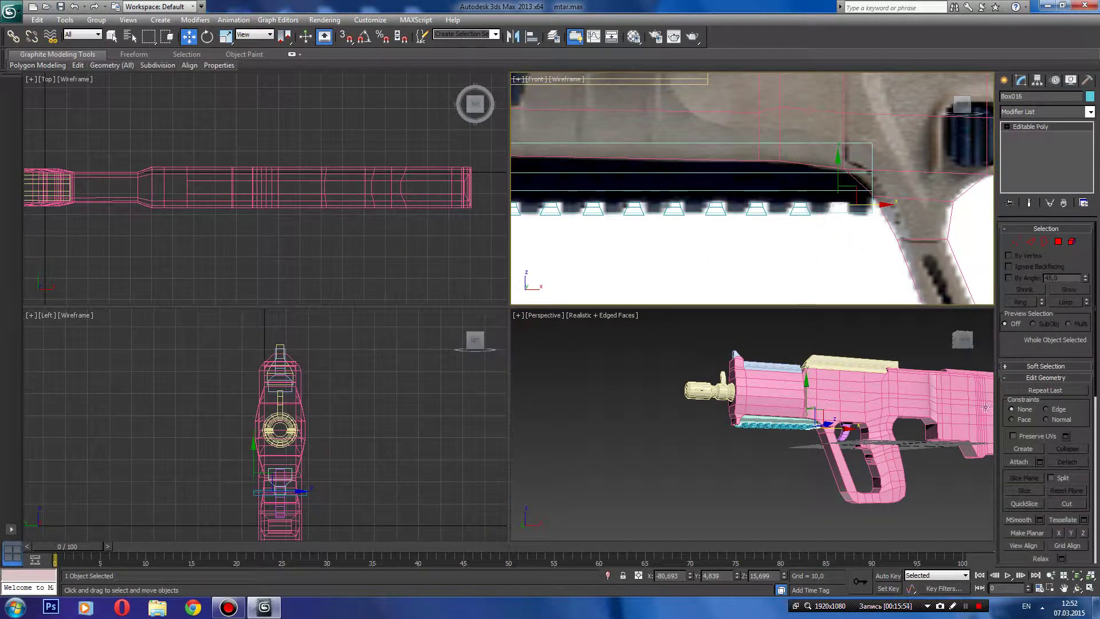
click(1020, 462)
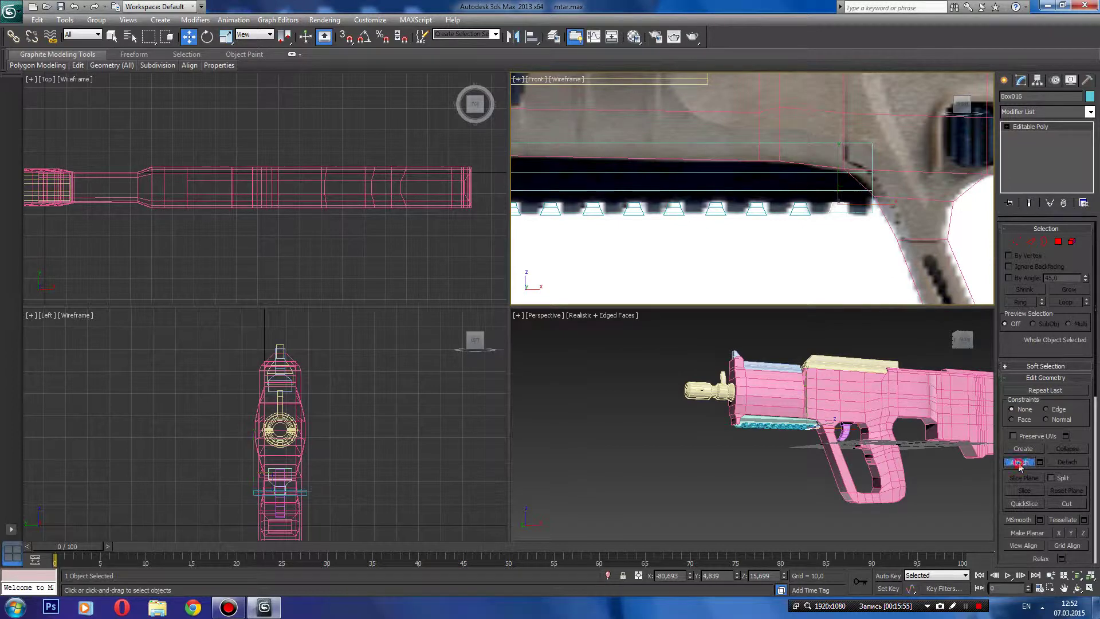
click(793, 208)
click(758, 208)
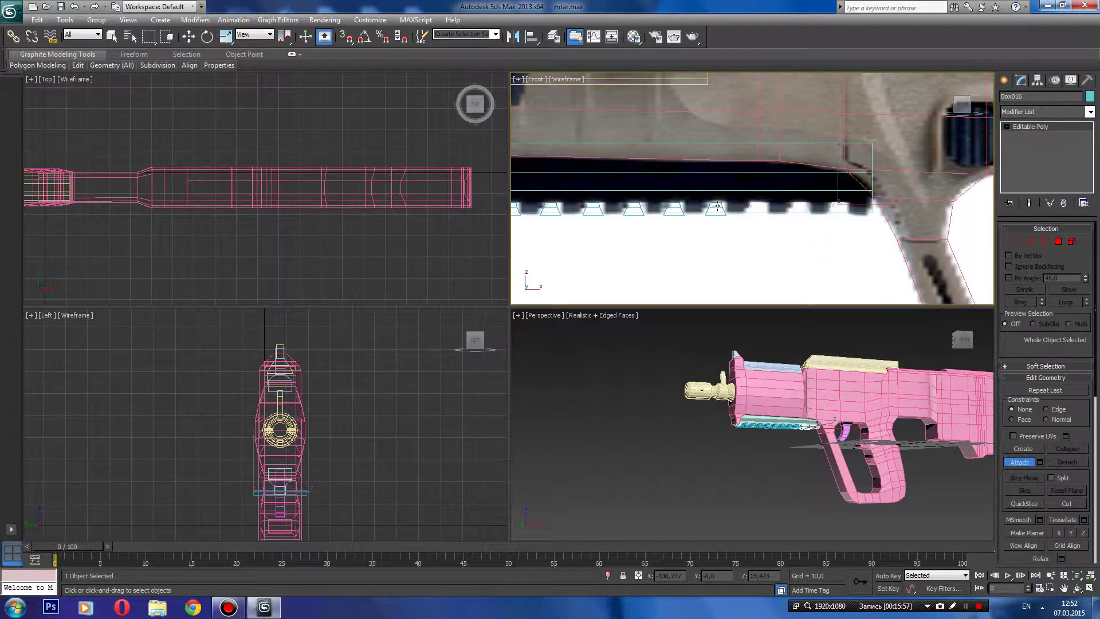
click(717, 207)
click(679, 206)
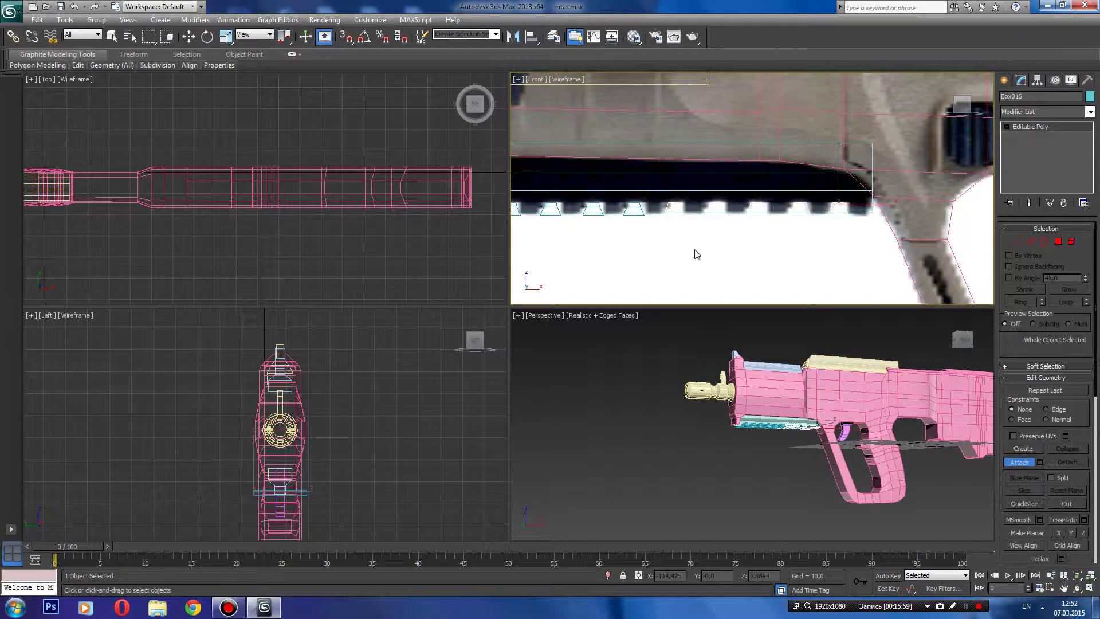
- Attach the remaining six teeth so the whole row is one object
middle_drag(592, 265, 702, 266)
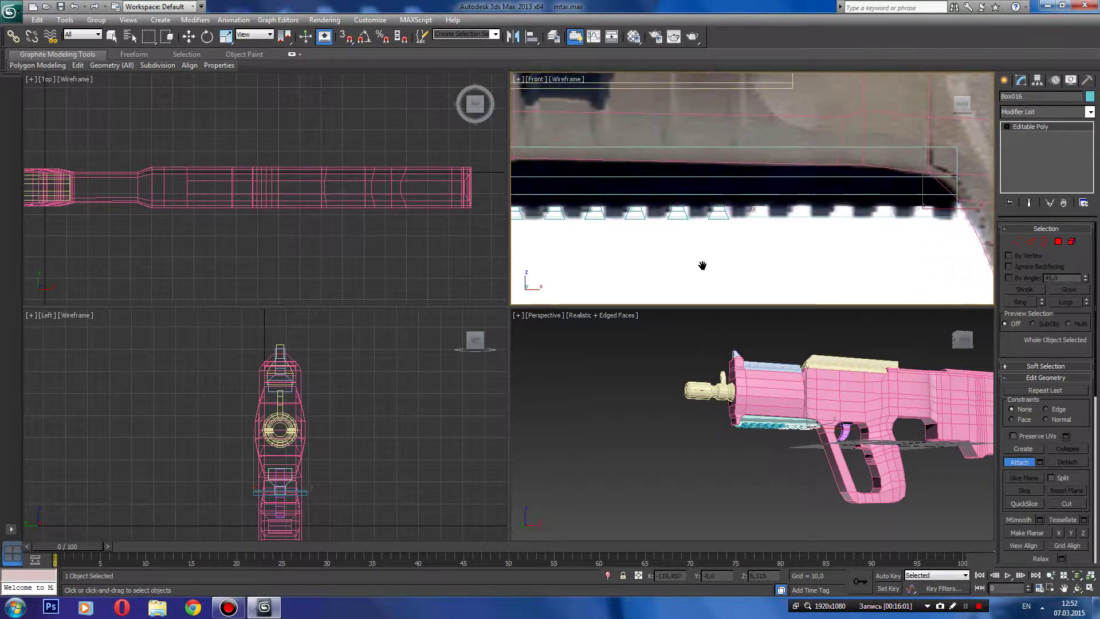
click(760, 216)
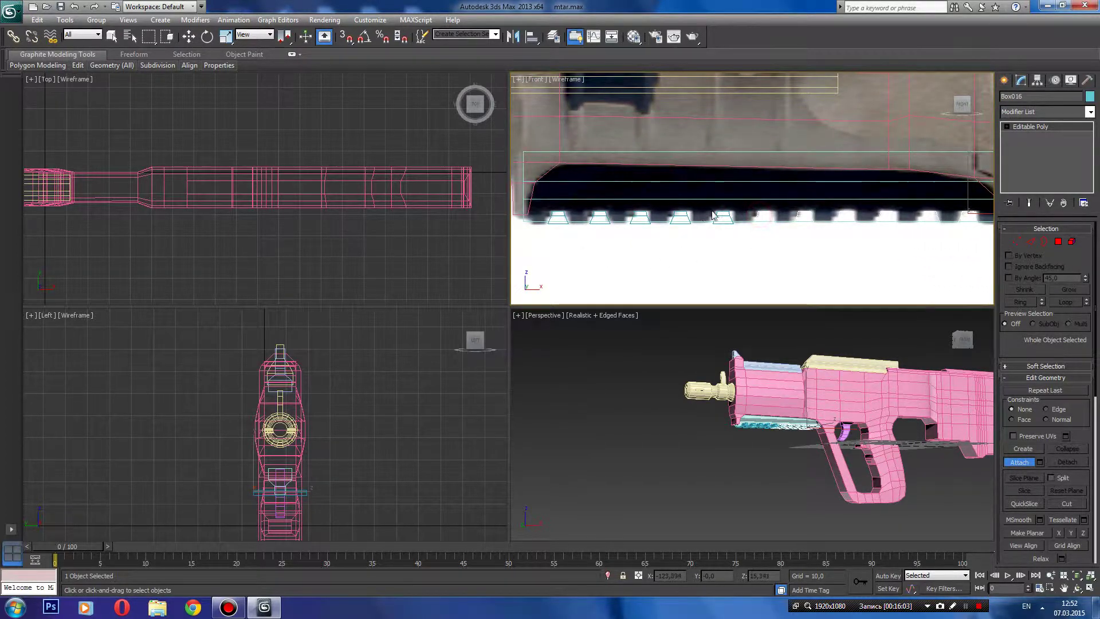
click(722, 216)
click(682, 217)
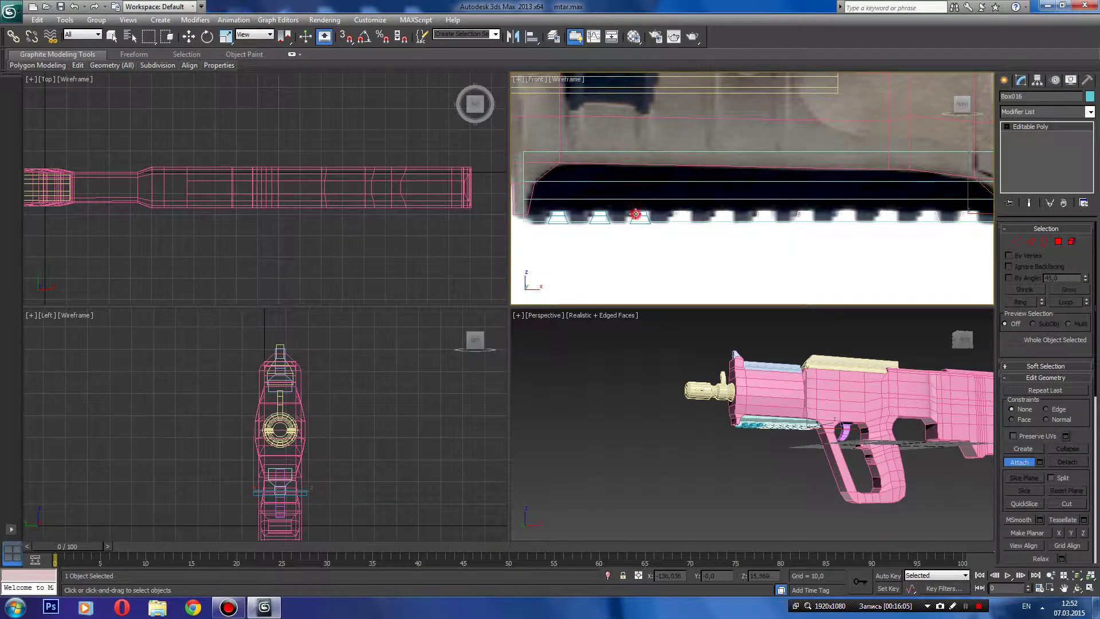
click(641, 217)
click(599, 217)
click(552, 216)
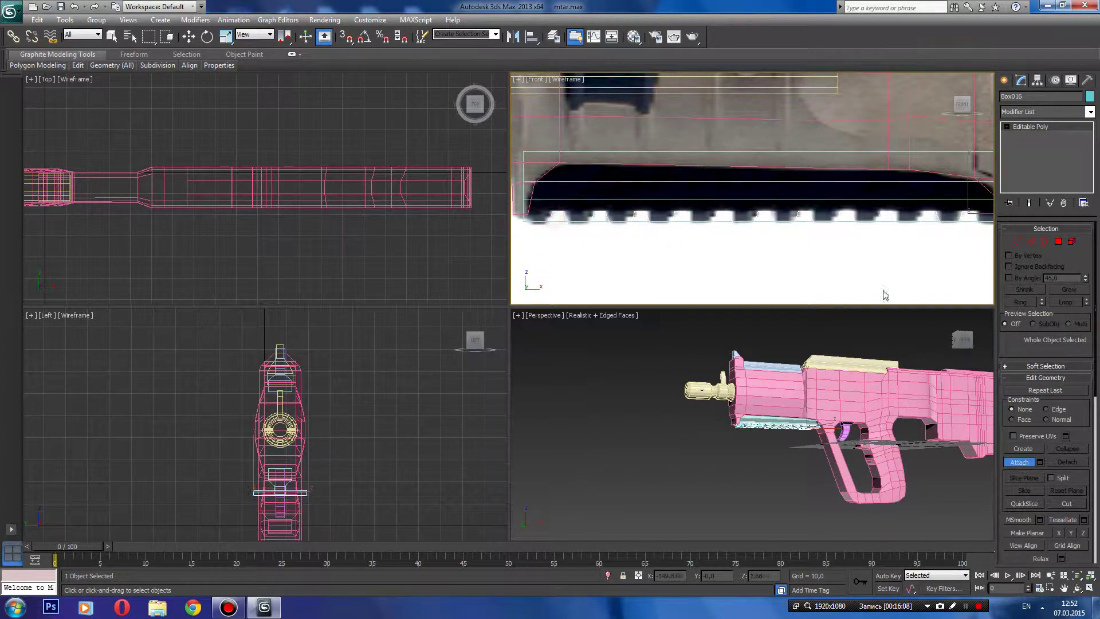
click(1030, 464)
- Copy the attached tooth row and move the copy up toward the top rail
scroll(693, 246, down, 1)
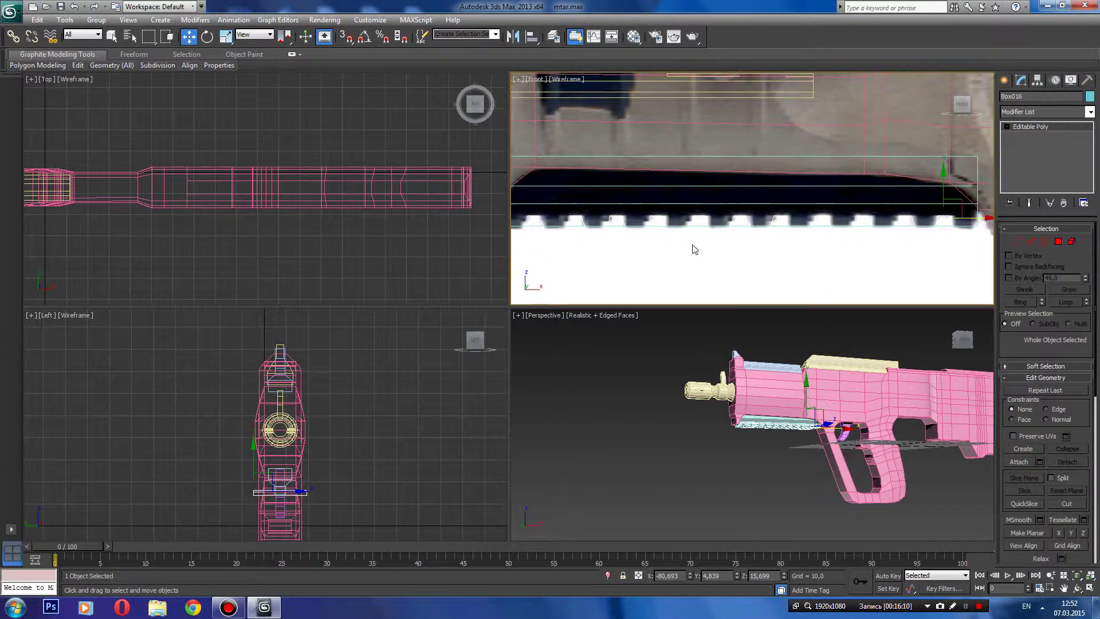
scroll(676, 243, down, 2)
scroll(656, 240, down, 2)
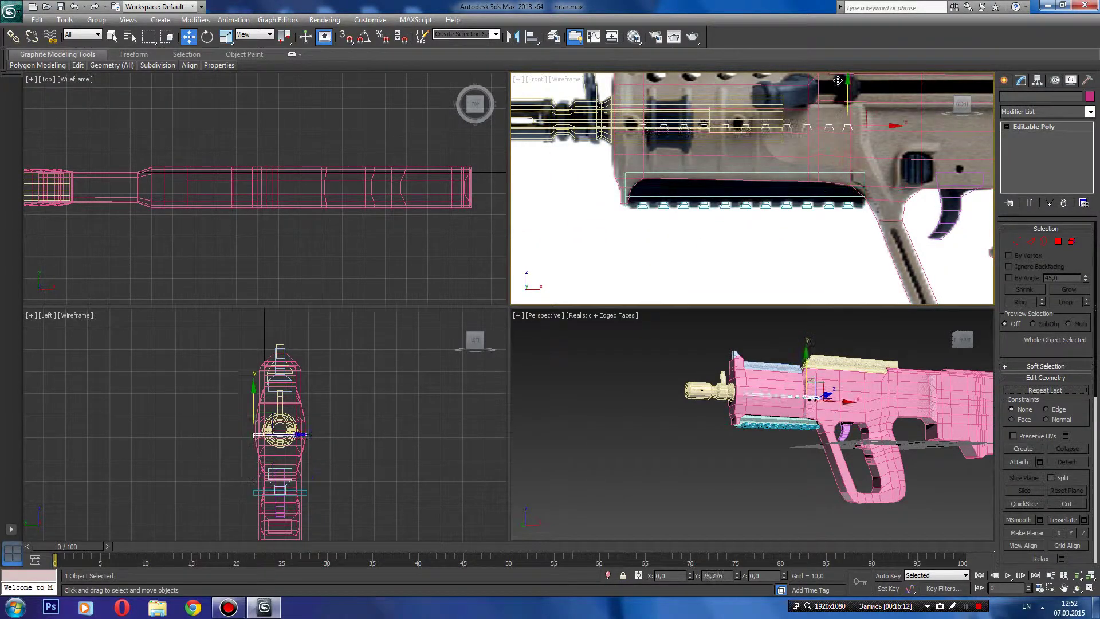
shift+drag(850, 160, 849, 78)
click(540, 352)
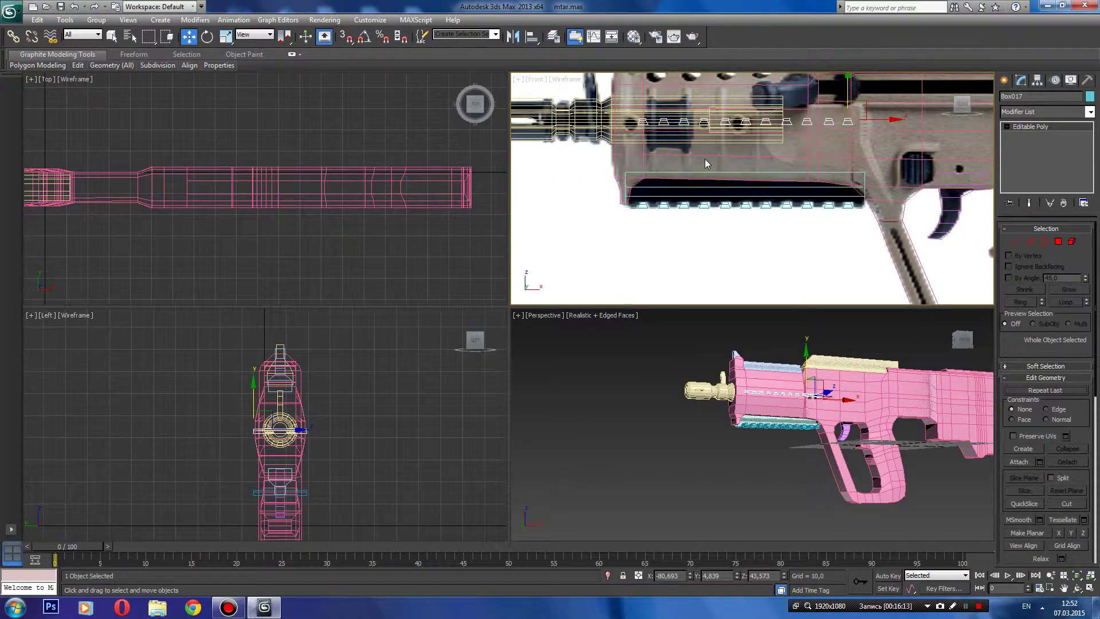
middle_drag(763, 116, 686, 240)
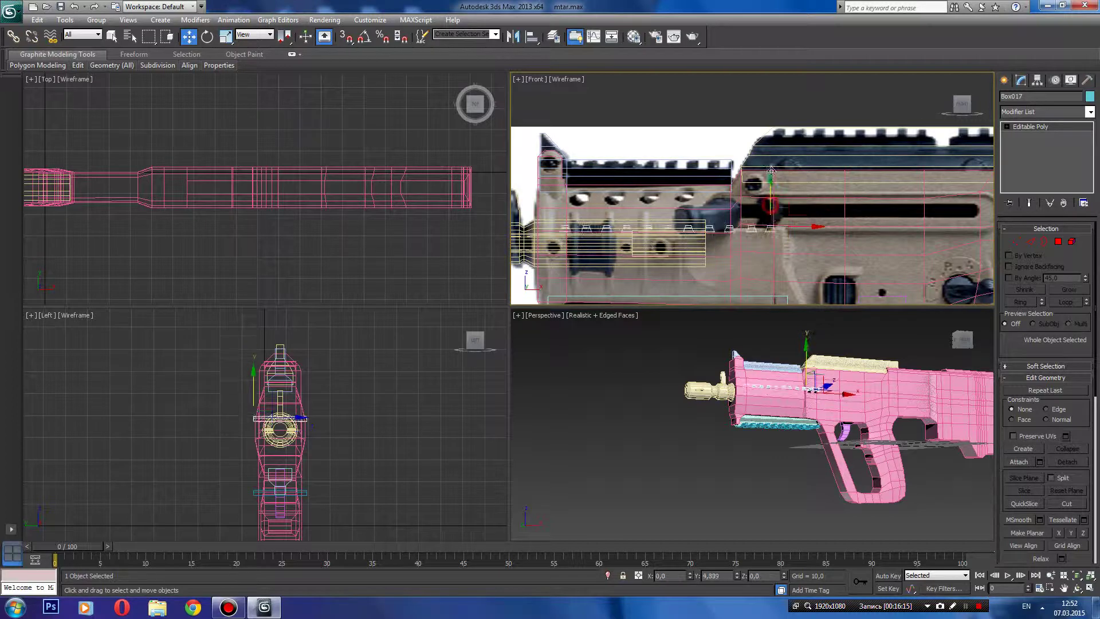
drag(771, 205, 744, 121)
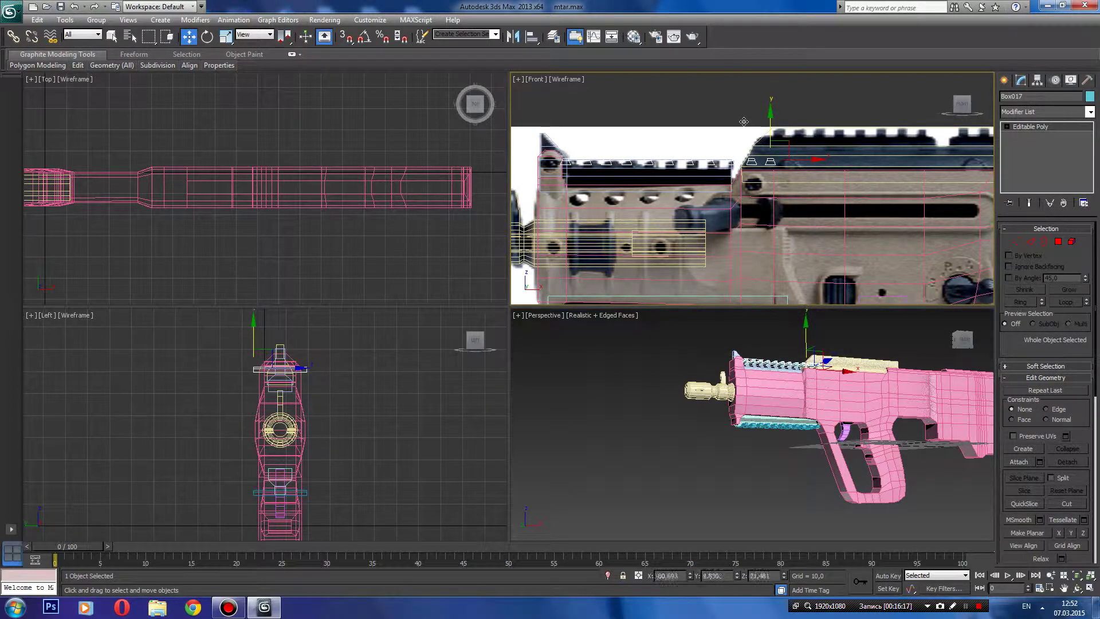
- Rotate the copied teeth to face upward and seat them on the top rail
key(e)
mouse_move(770, 135)
mouse_down()
mouse_move(772, 63)
mouse_move(756, 542)
mouse_up()
scroll(688, 244, up, 1)
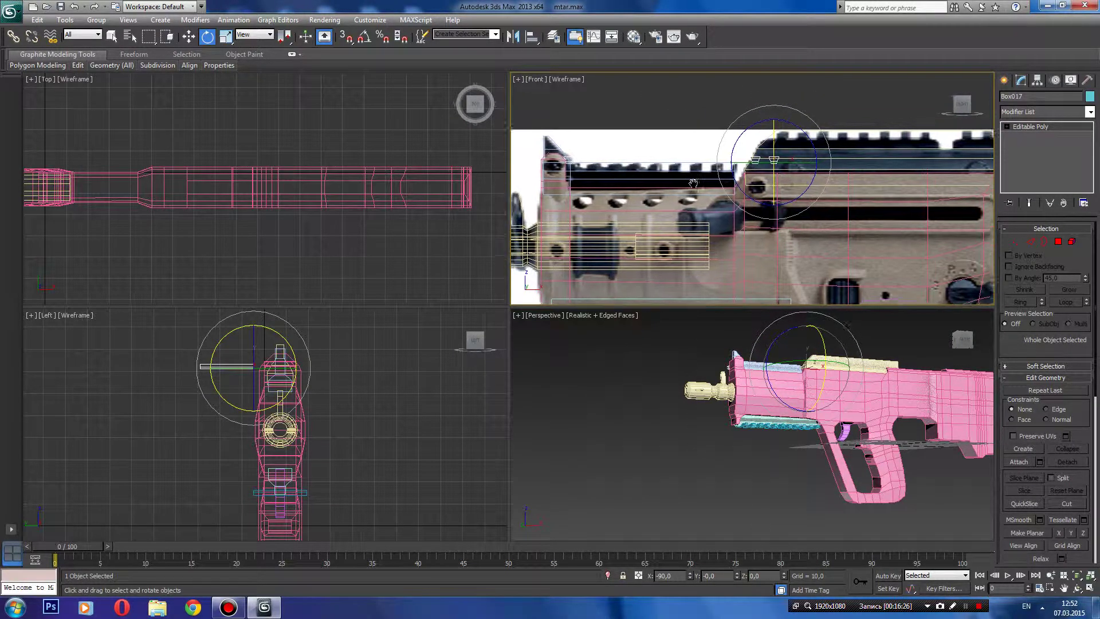
scroll(745, 242, up, 1)
scroll(801, 241, up, 1)
key(w)
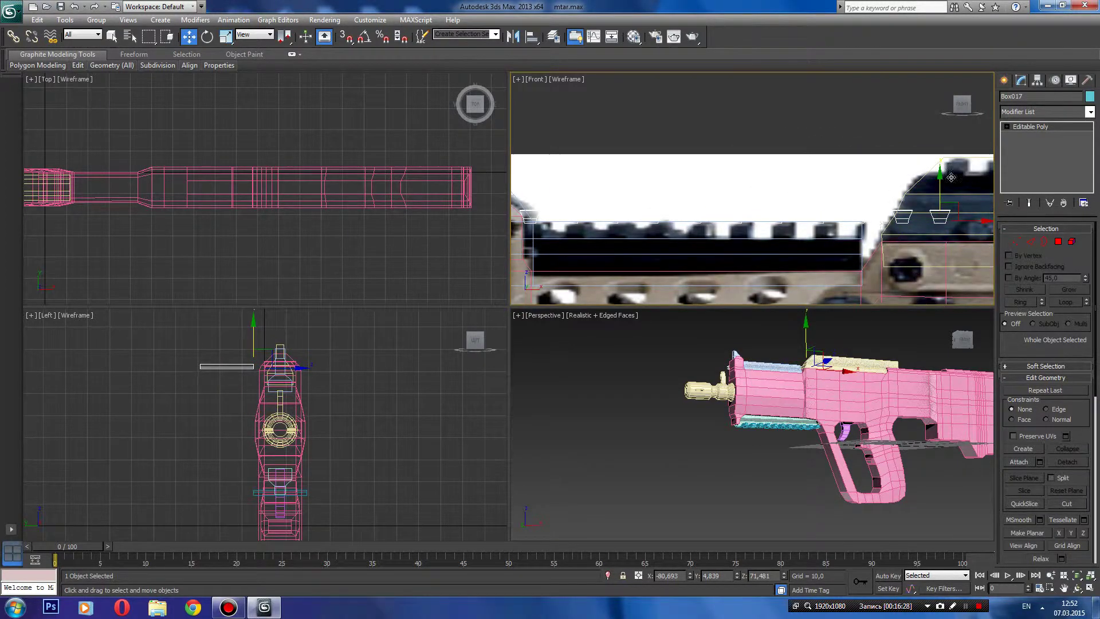
drag(939, 174, 938, 187)
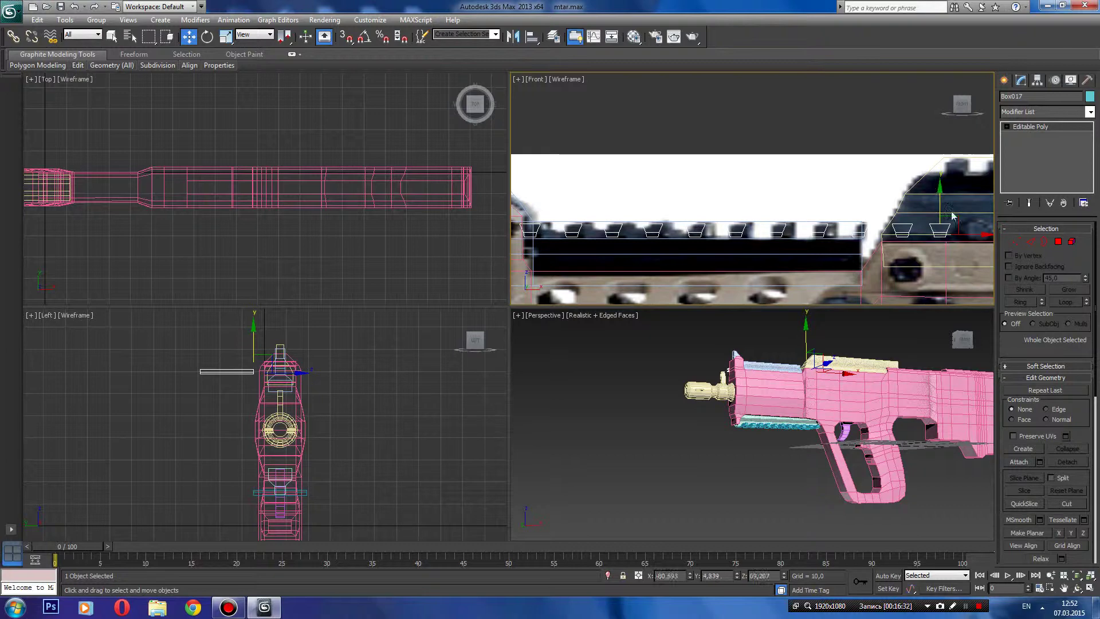
drag(973, 237, 1003, 236)
drag(969, 196, 968, 196)
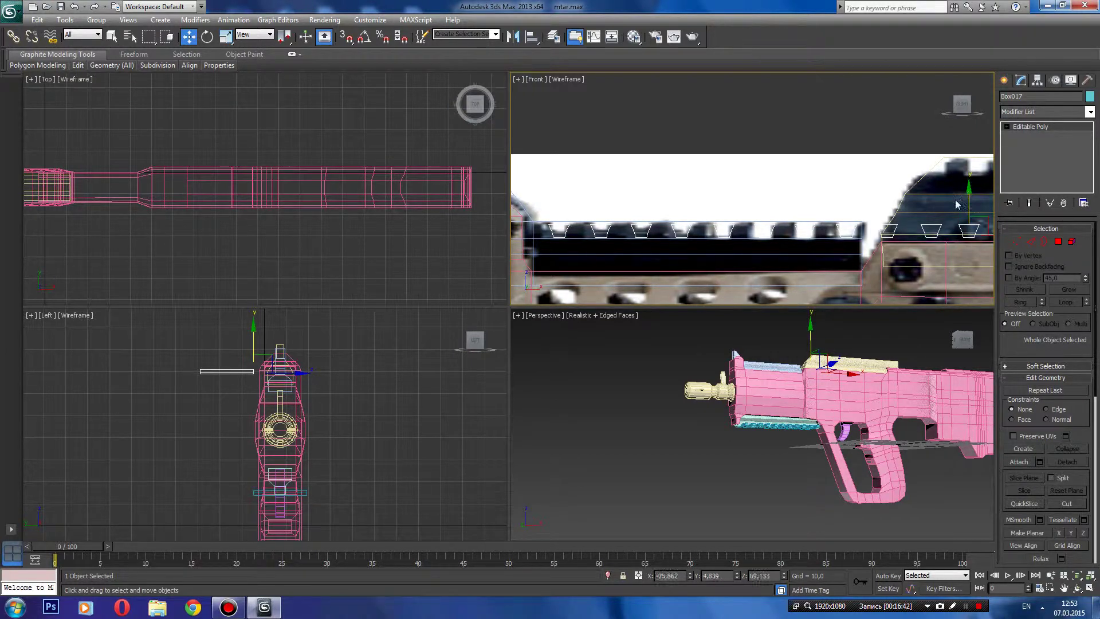
- Draw a small thin box at the top rail's left end
click(848, 257)
click(1004, 80)
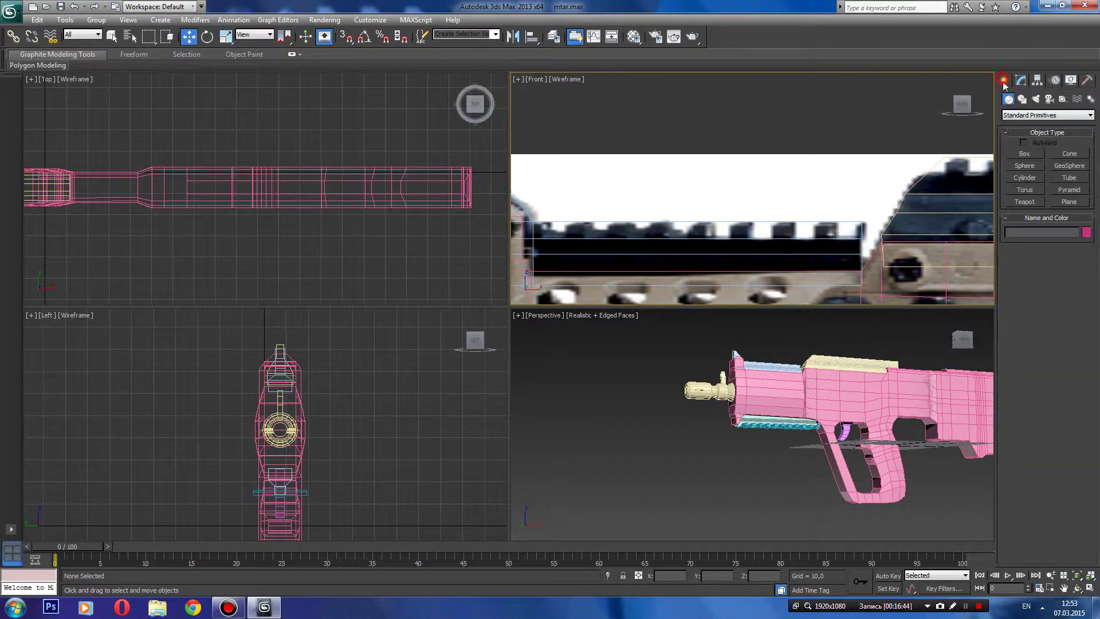
click(1012, 156)
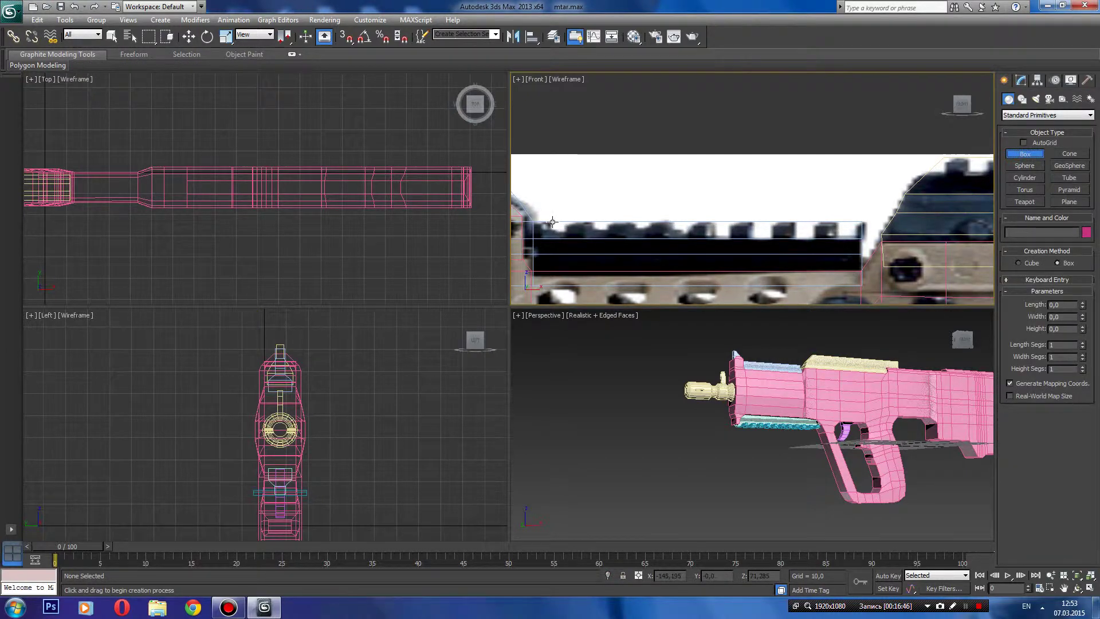
drag(552, 216, 566, 232)
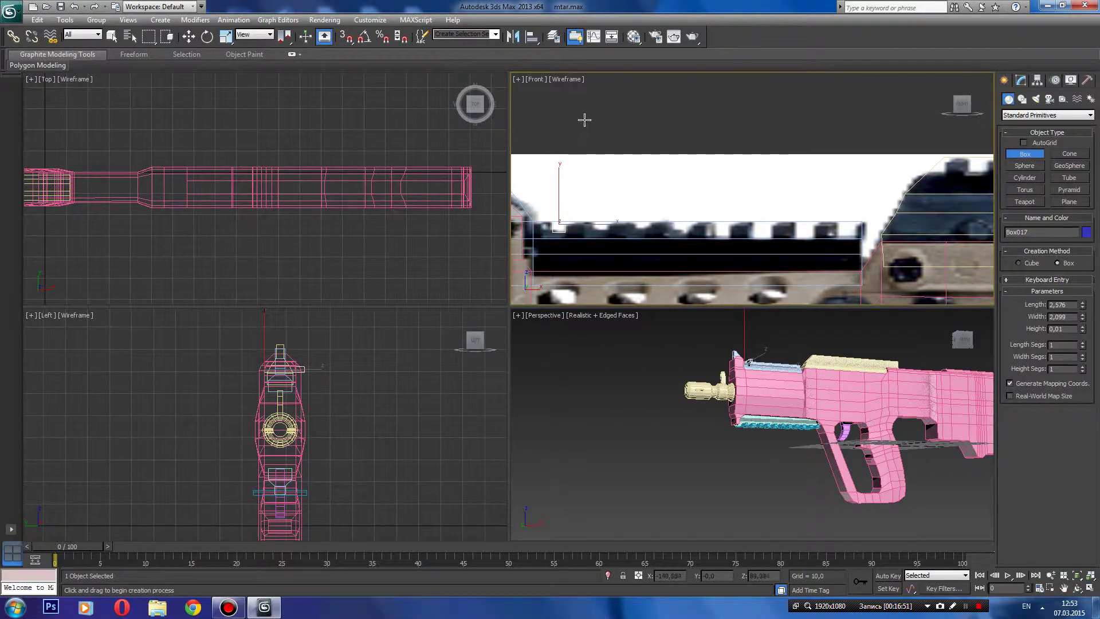
right_click(588, 90)
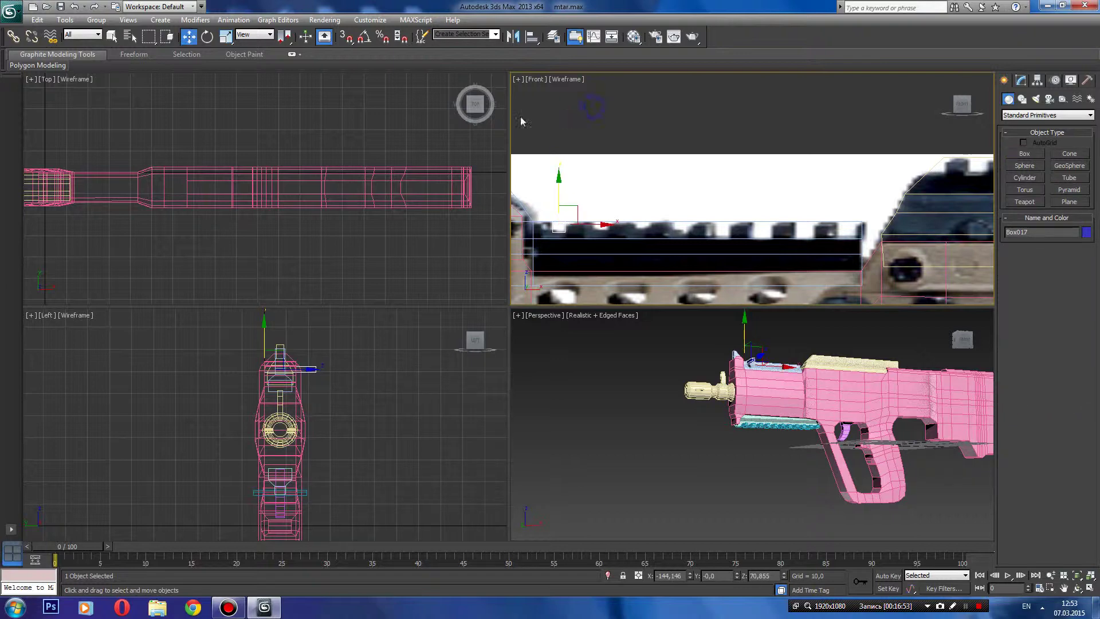
- Align the box to rail Box002 on Z Position with Center/Center
click(65, 19)
click(215, 210)
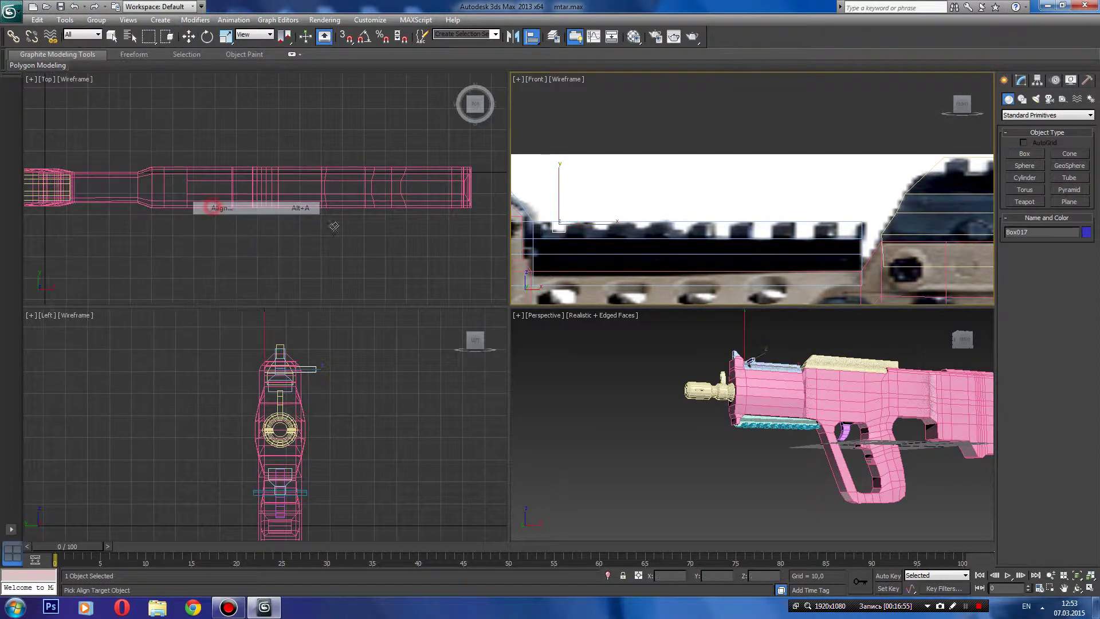
click(582, 244)
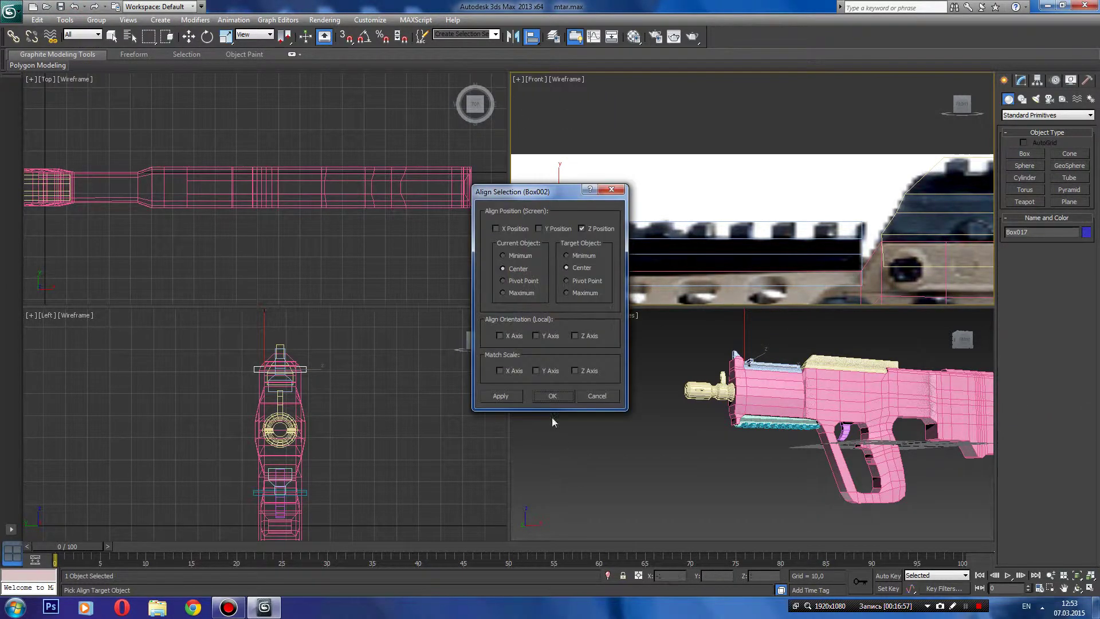
click(554, 398)
- Shift-drag the first few copies of the small box right along the top rail
middle_drag(603, 246, 637, 246)
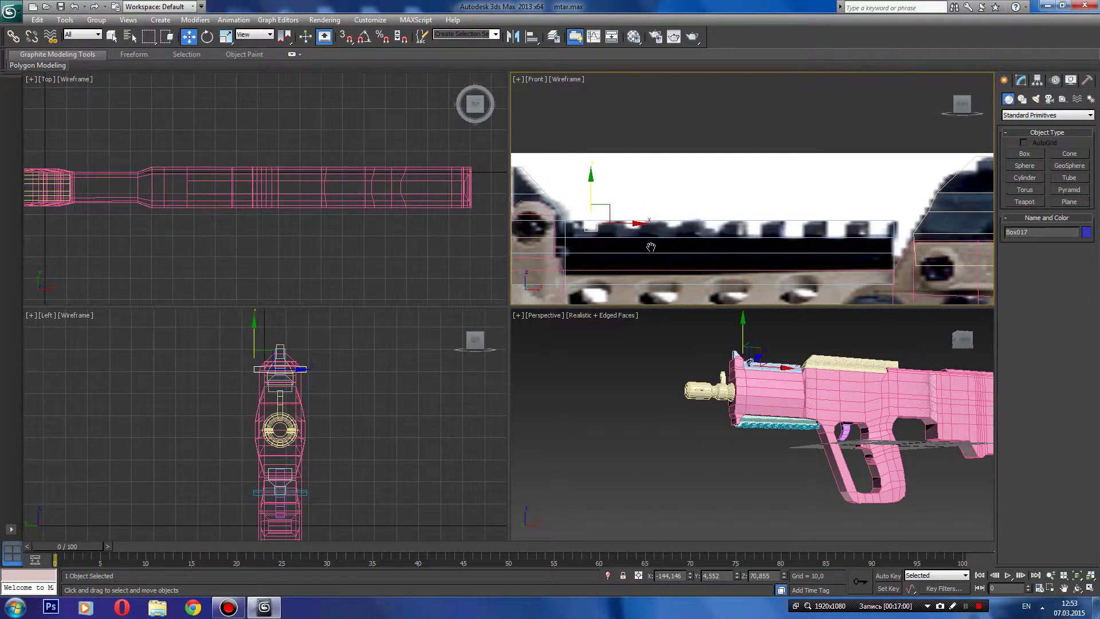
shift+drag(640, 228, 678, 224)
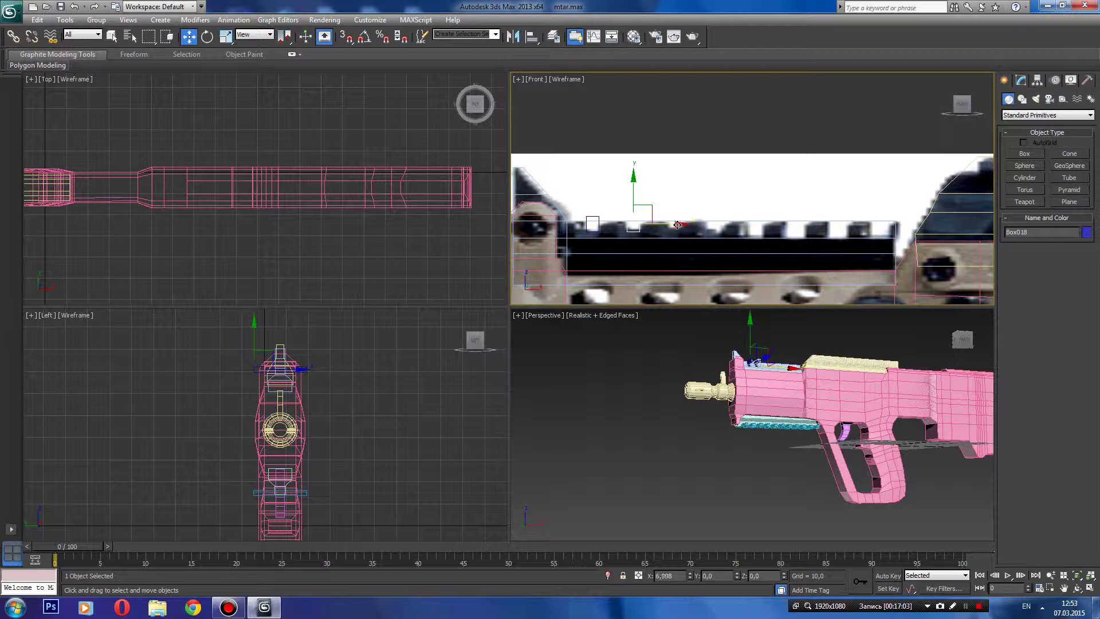
click(541, 352)
shift+drag(674, 224, 760, 224)
click(545, 350)
click(546, 352)
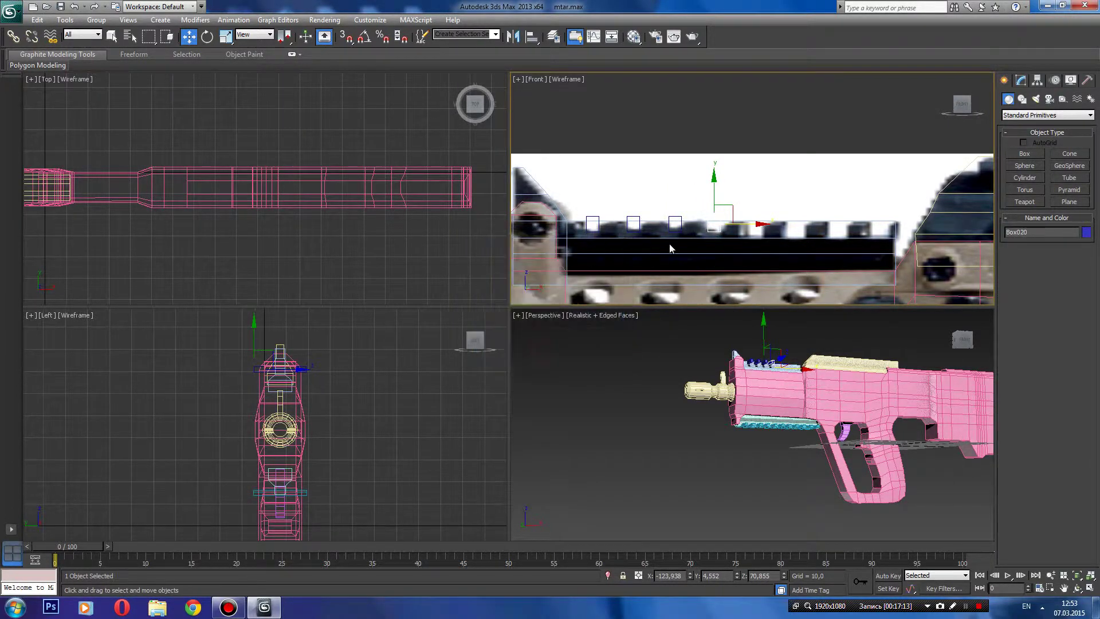
- Continue copying the box along the rail through Box024 near its end, then deselect
middle_drag(624, 232, 523, 232)
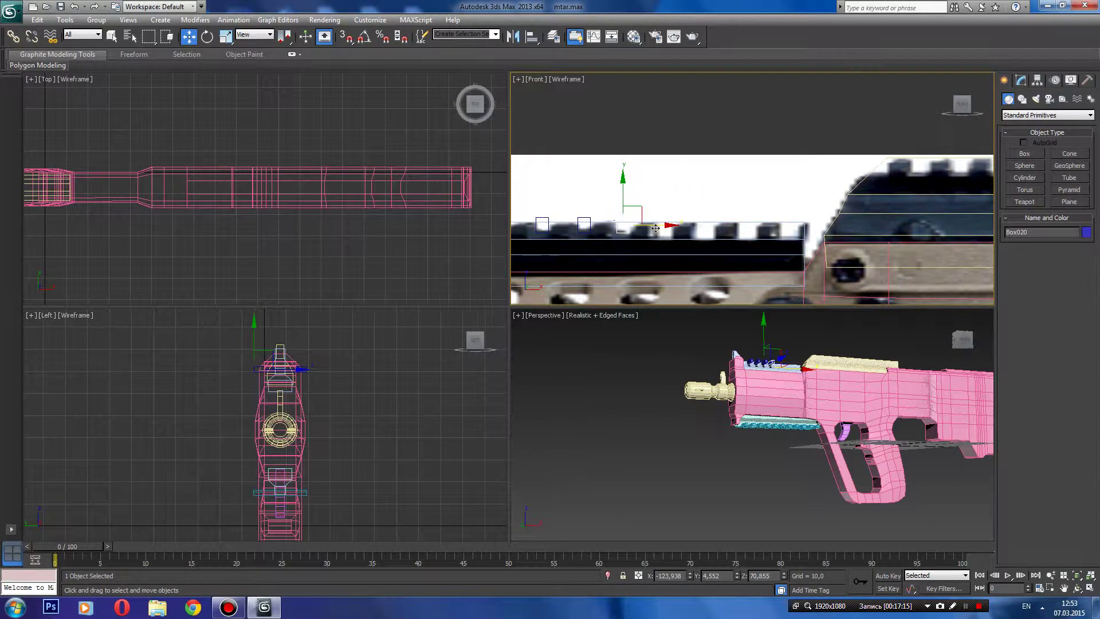
shift+drag(655, 227, 710, 218)
click(543, 355)
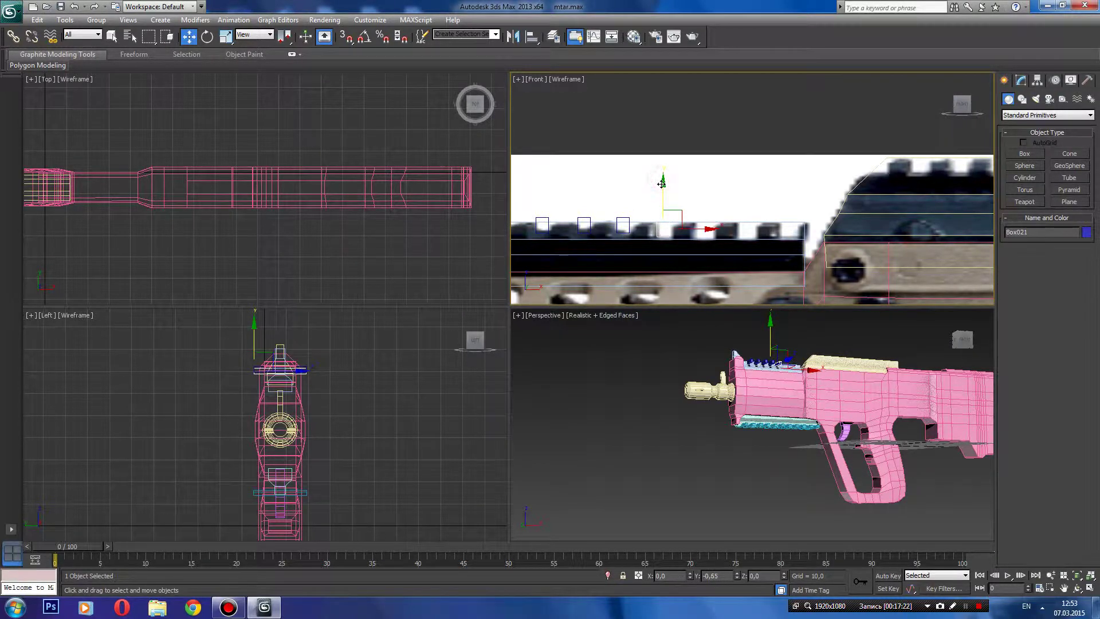
shift+drag(716, 228, 791, 230)
click(548, 357)
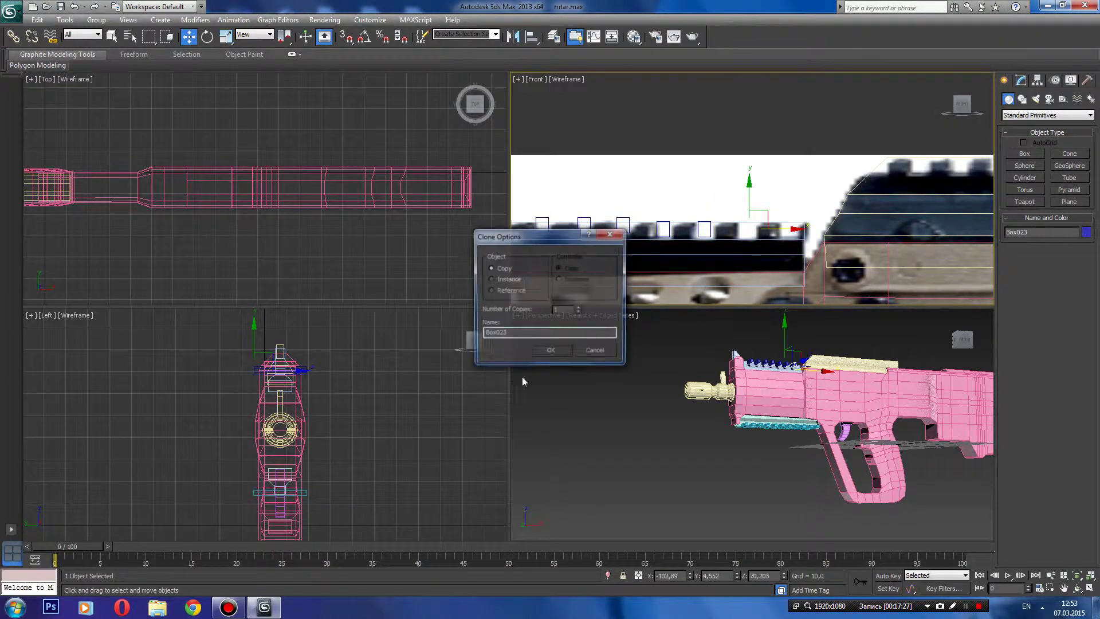
click(541, 352)
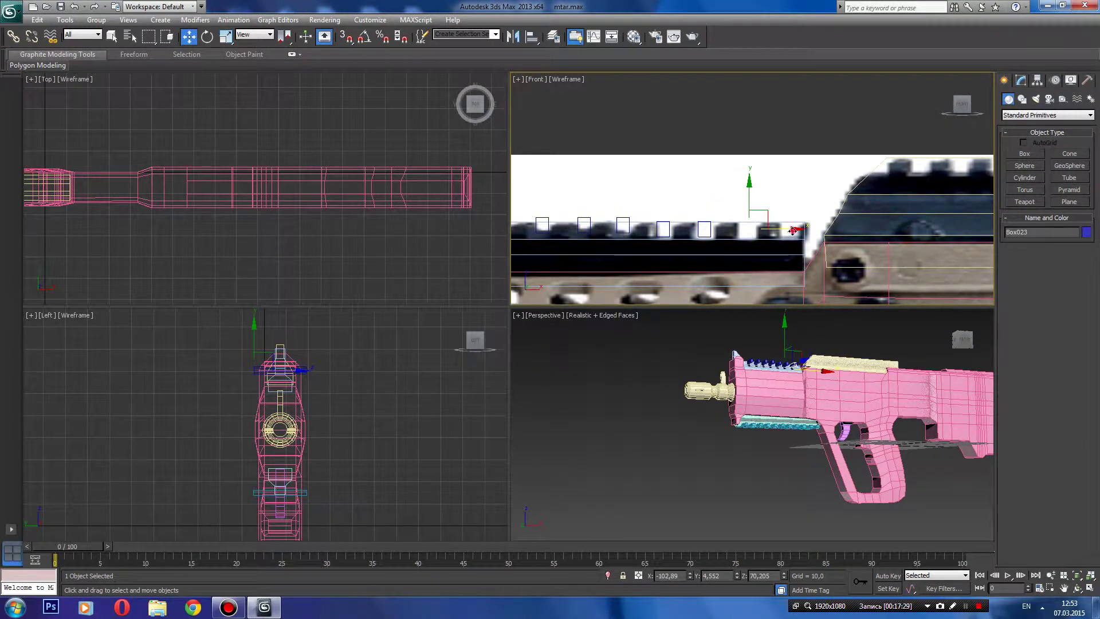
shift+drag(793, 230, 831, 222)
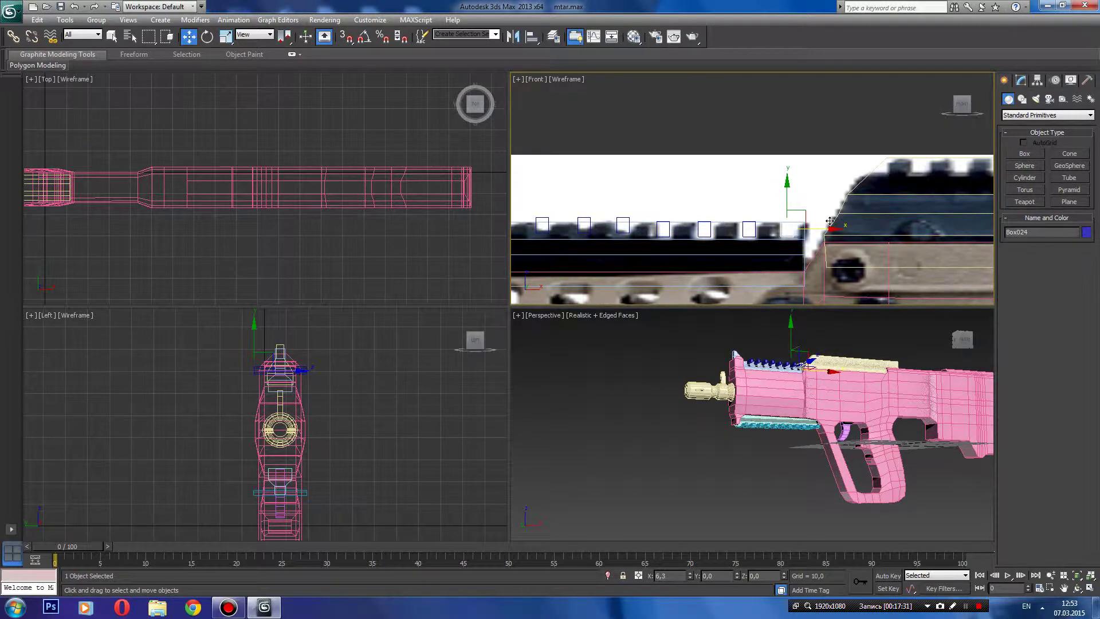
shift+drag(830, 222, 831, 221)
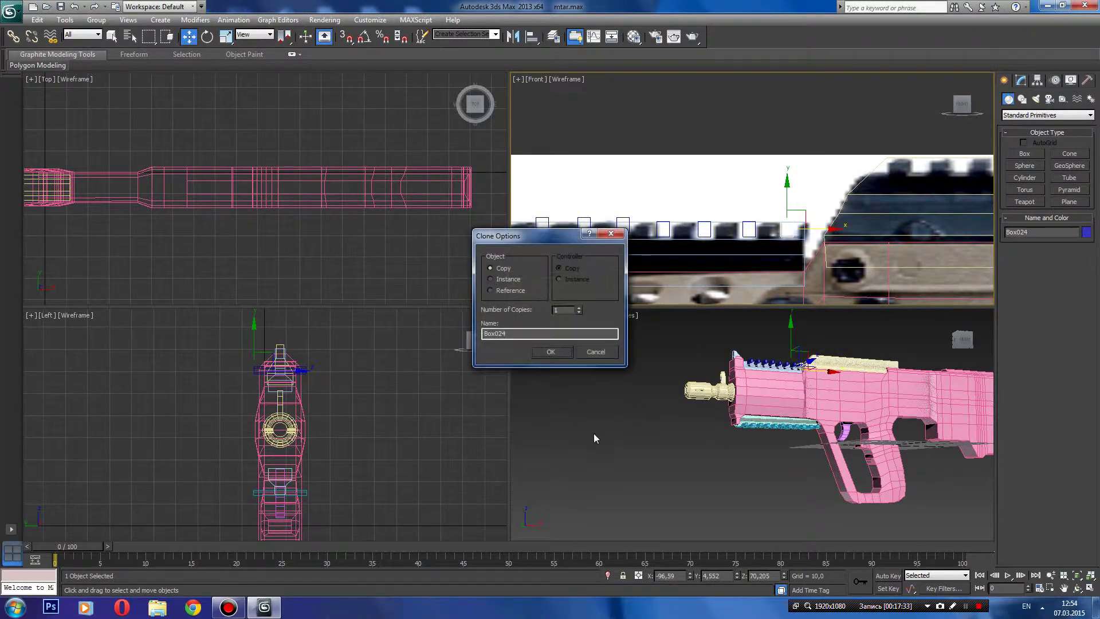
click(541, 353)
click(629, 452)
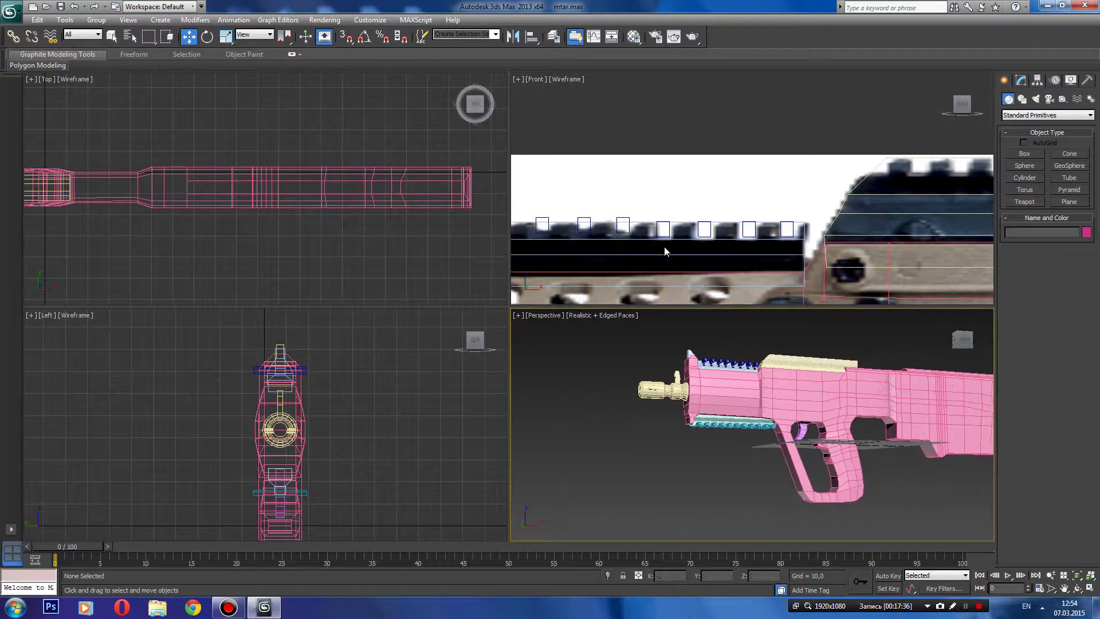
- Select the last top-rail box, Box024, and convert it to an editable poly
middle_drag(665, 250, 690, 148)
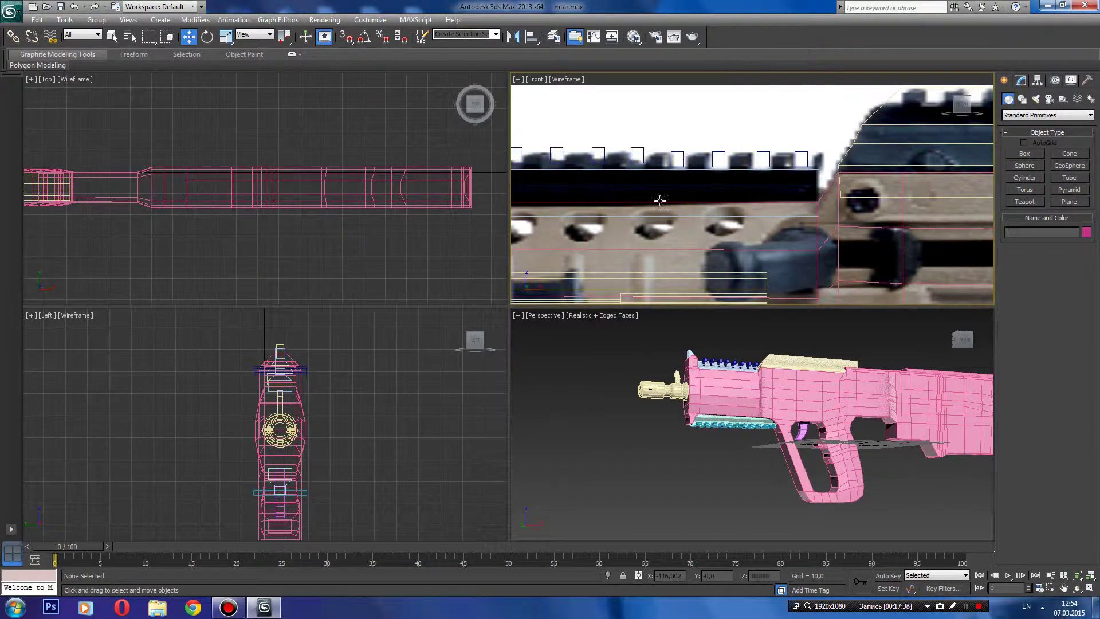
scroll(660, 200, down, 3)
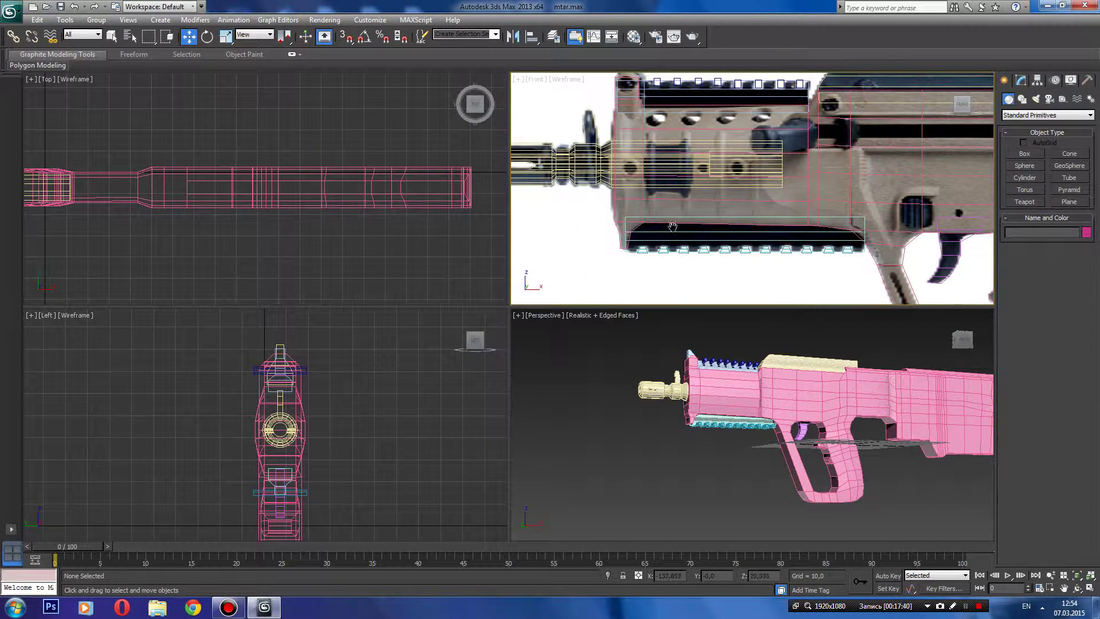
middle_drag(673, 227, 663, 198)
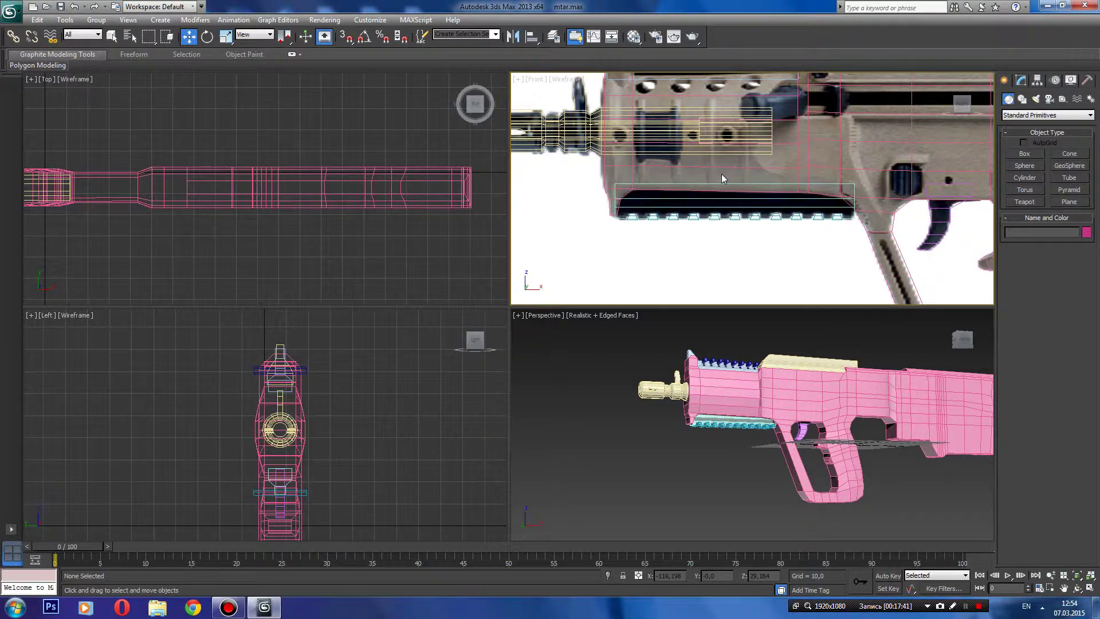
middle_drag(723, 179, 612, 254)
middle_drag(787, 92, 620, 209)
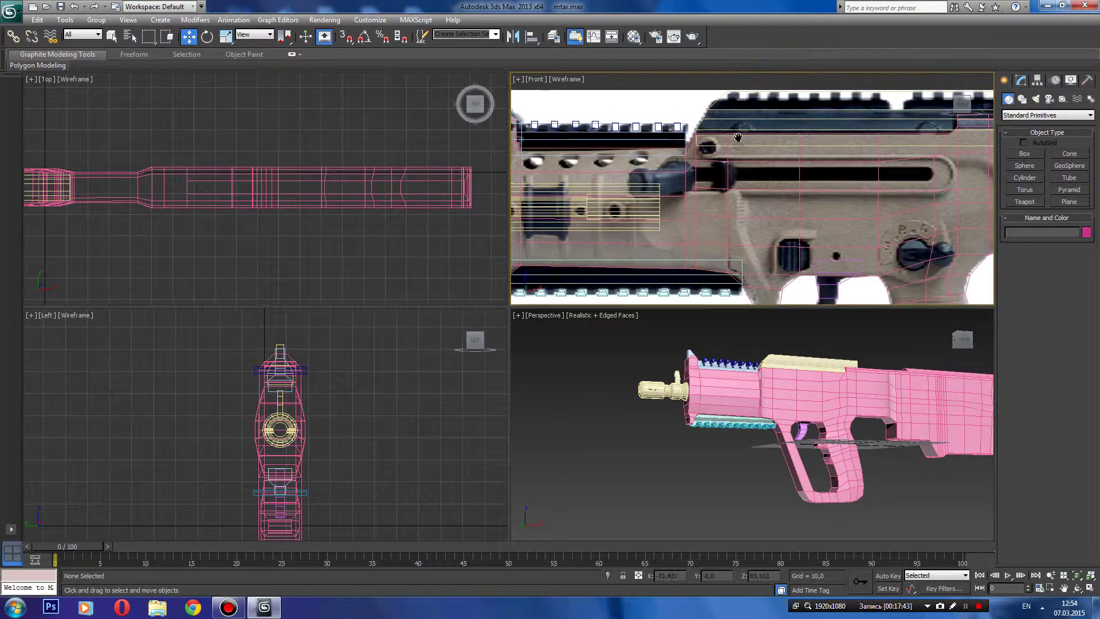
scroll(549, 202, up, 2)
scroll(687, 195, up, 2)
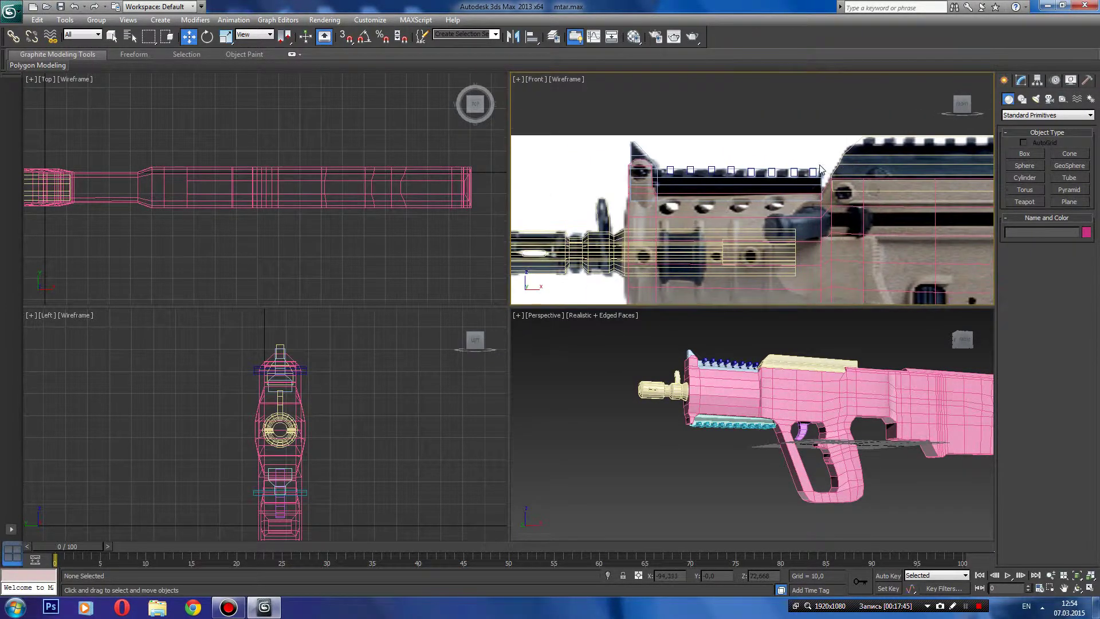
scroll(814, 183, up, 2)
middle_drag(836, 162, 817, 184)
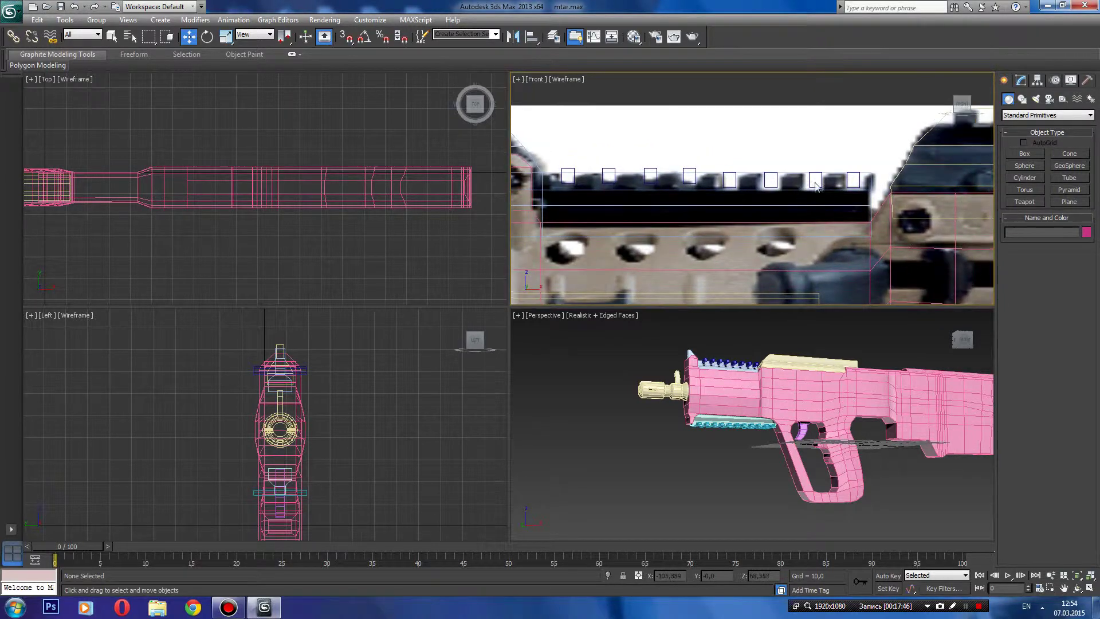
click(847, 180)
mouse_move(869, 283)
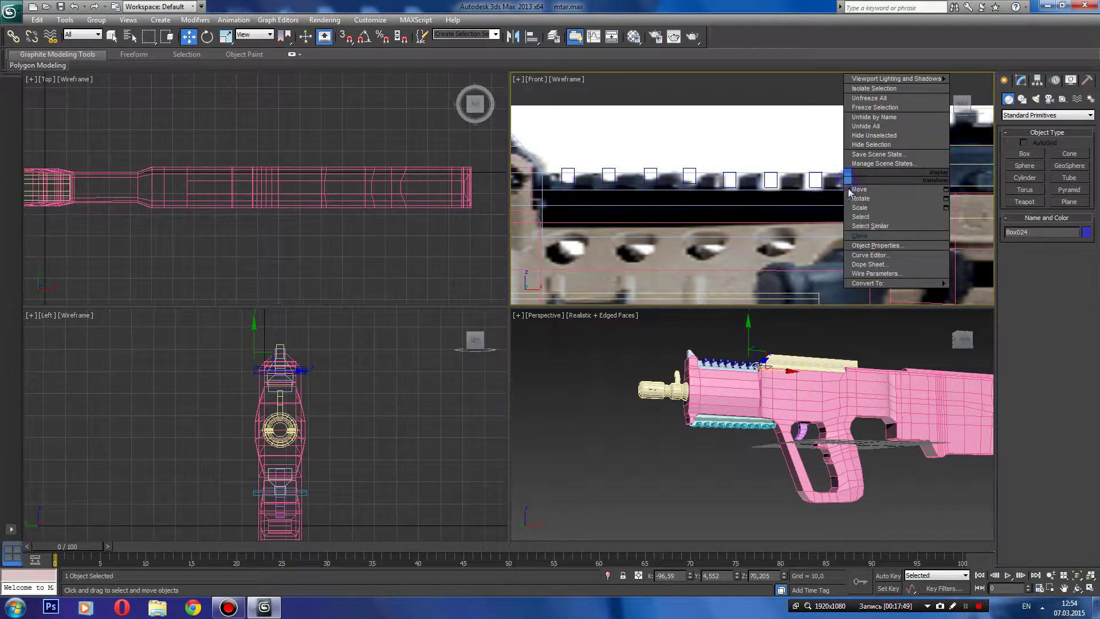
right_click(846, 179)
click(990, 293)
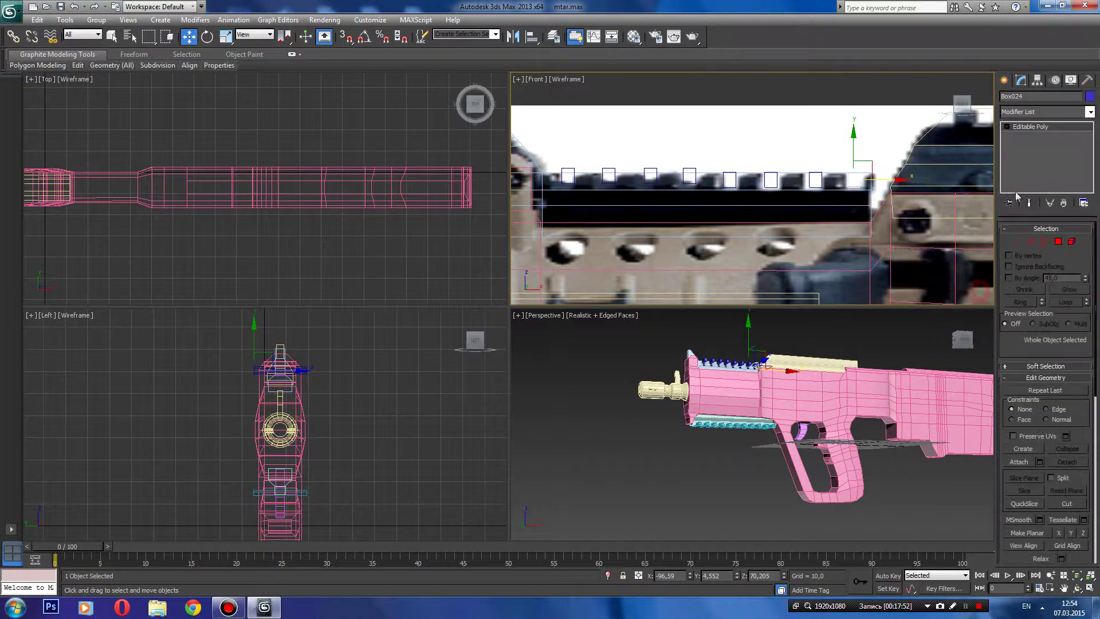
- Attach the seven other top-rail boxes to Box024, then deselect
click(1020, 462)
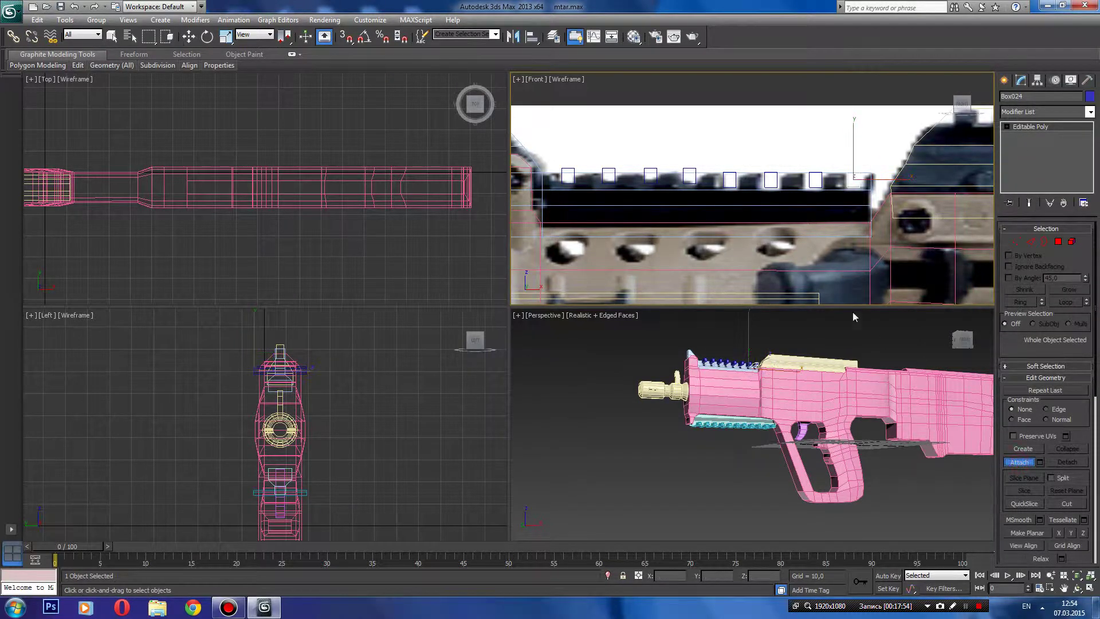
click(811, 181)
click(774, 181)
click(735, 179)
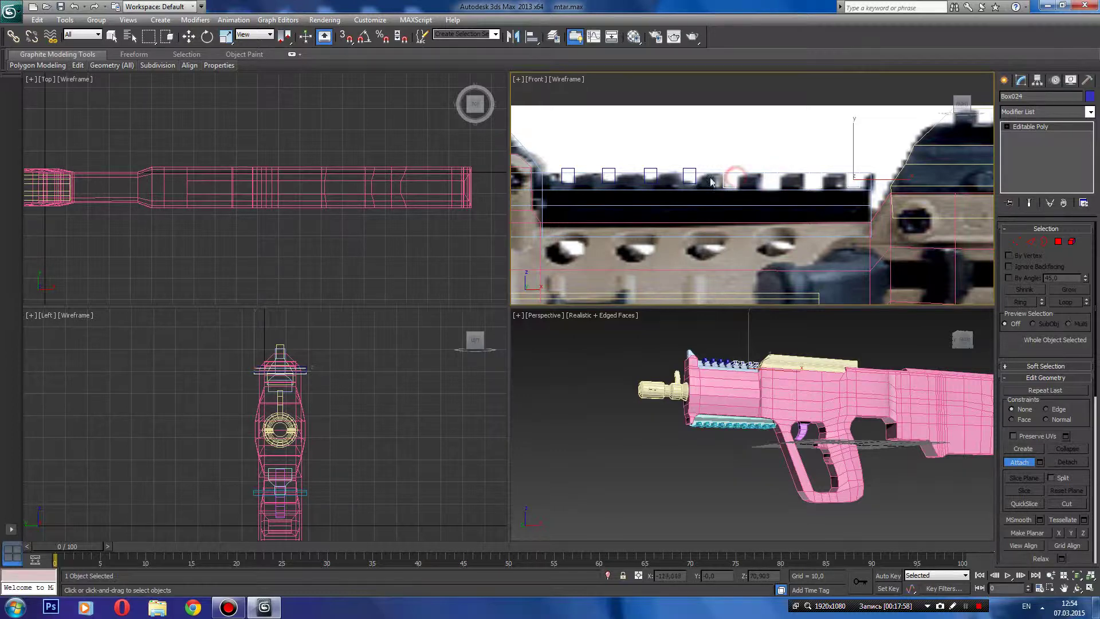
click(689, 175)
click(649, 169)
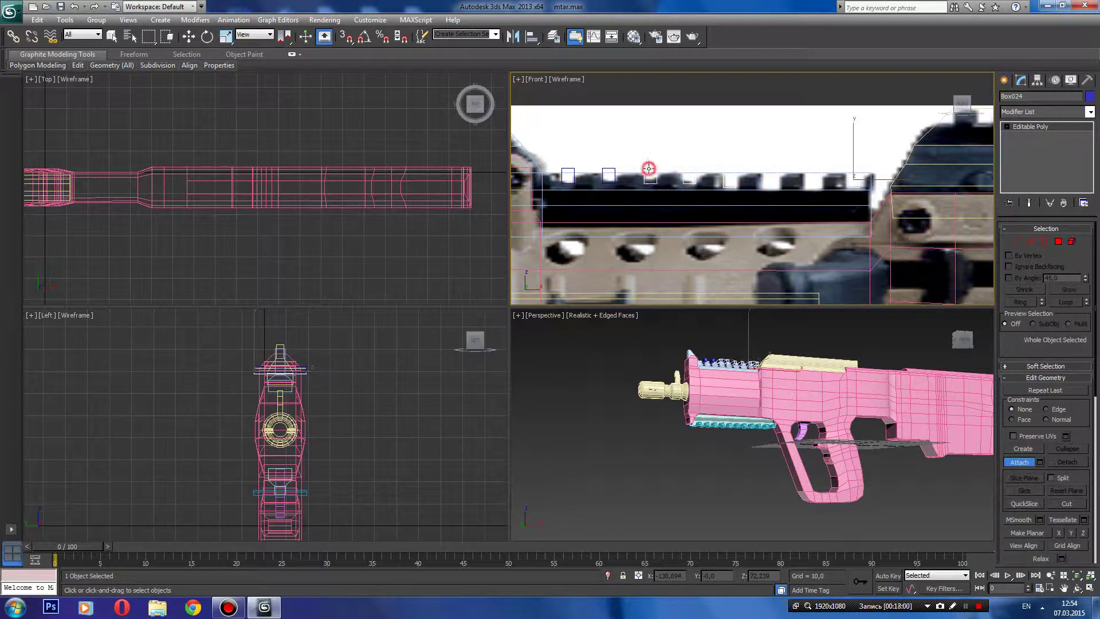
click(605, 170)
click(571, 169)
key(w)
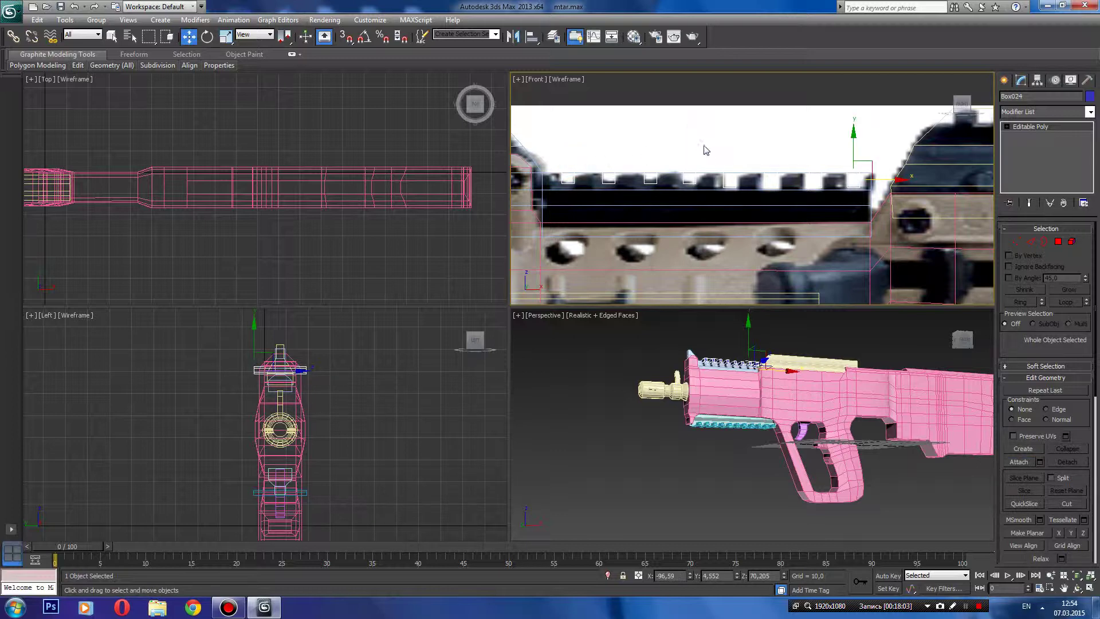
click(745, 132)
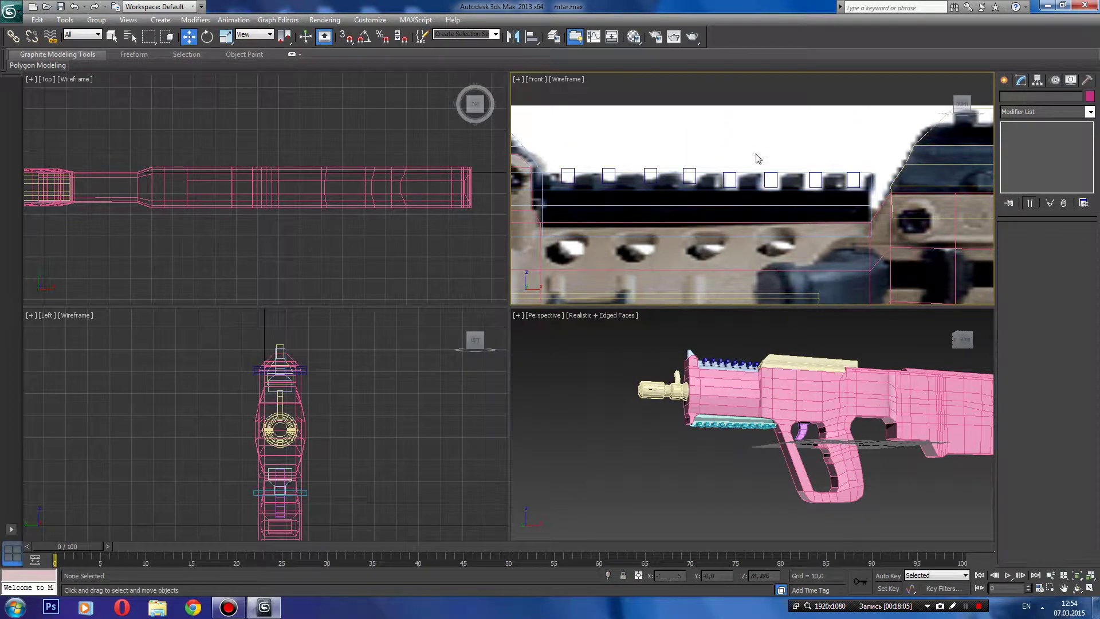
- Clone the merged row of rail teeth to the right as a copy
click(743, 182)
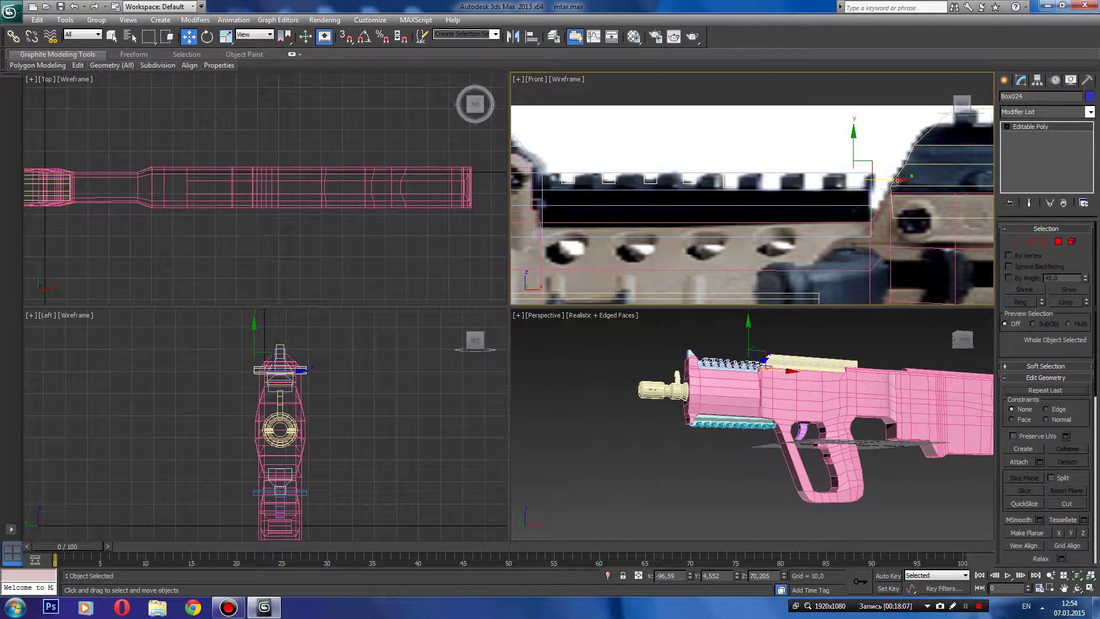
shift+drag(897, 180, 1035, 180)
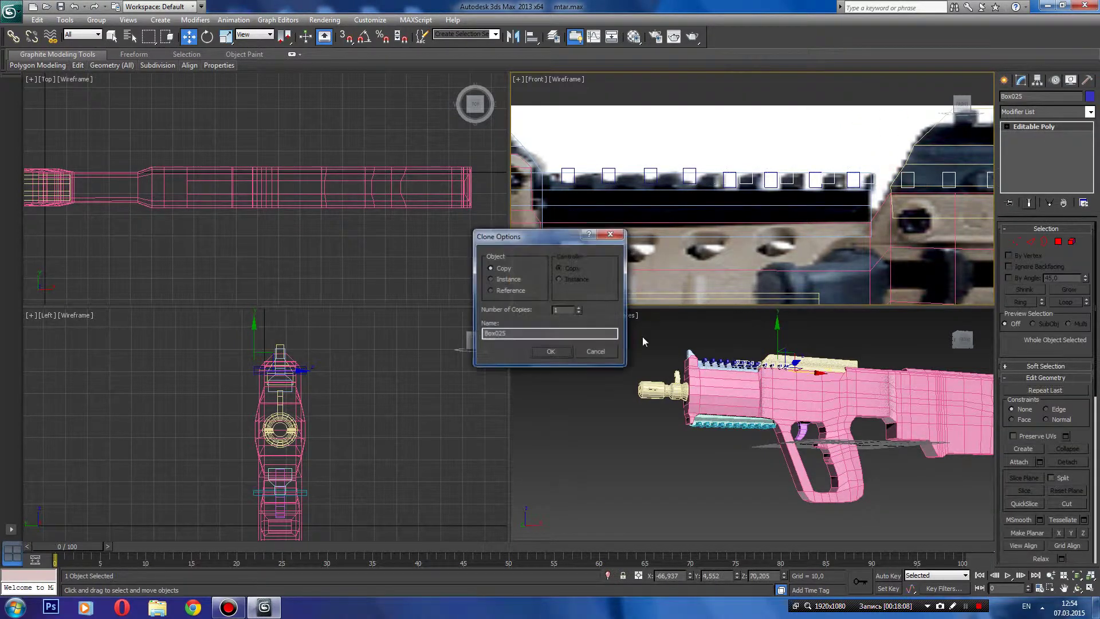
click(549, 352)
middle_drag(938, 152, 654, 172)
scroll(746, 199, down, 2)
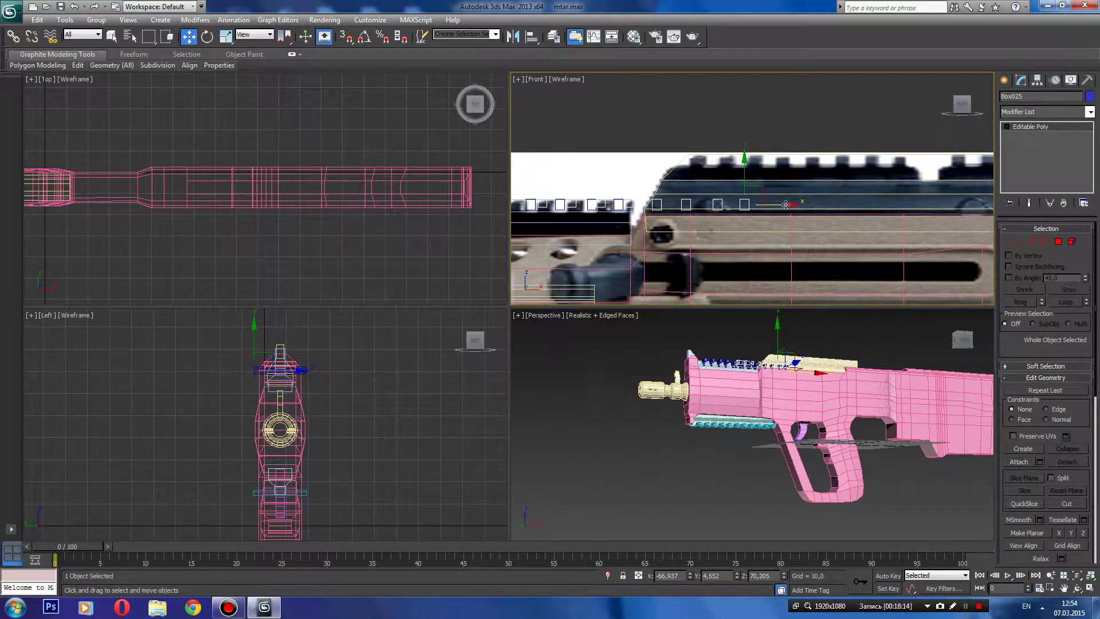
- Slide the copied tooth row slightly right along the top rail and deselect it
mouse_move(786, 205)
mouse_down()
mouse_move(883, 204)
mouse_move(870, 129)
mouse_up()
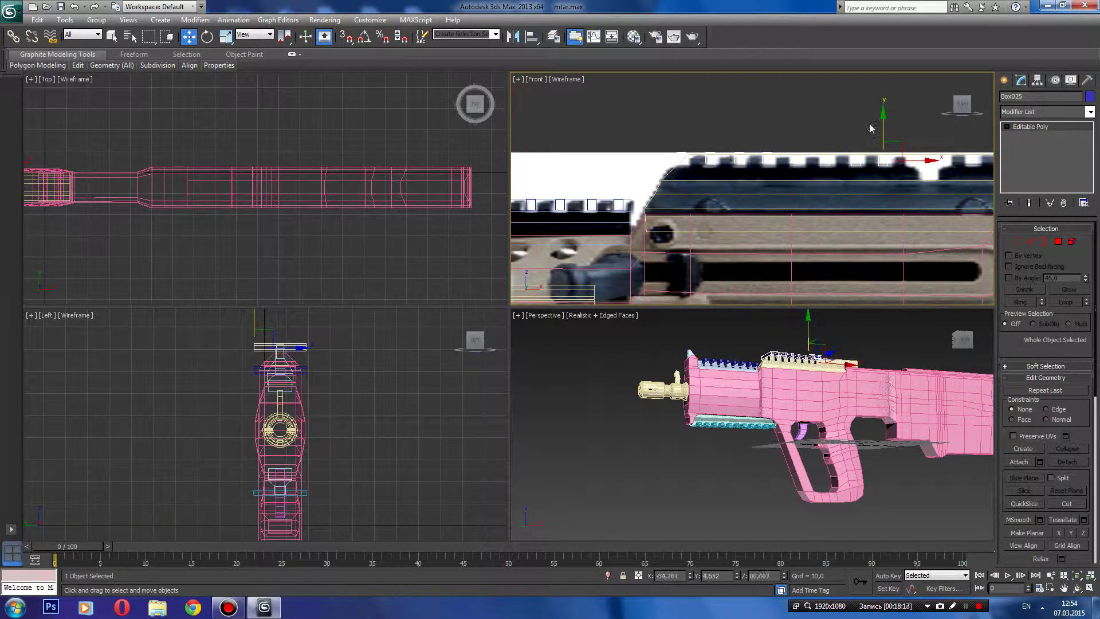
mouse_move(713, 189)
middle_down()
mouse_move(540, 213)
mouse_move(648, 215)
middle_up()
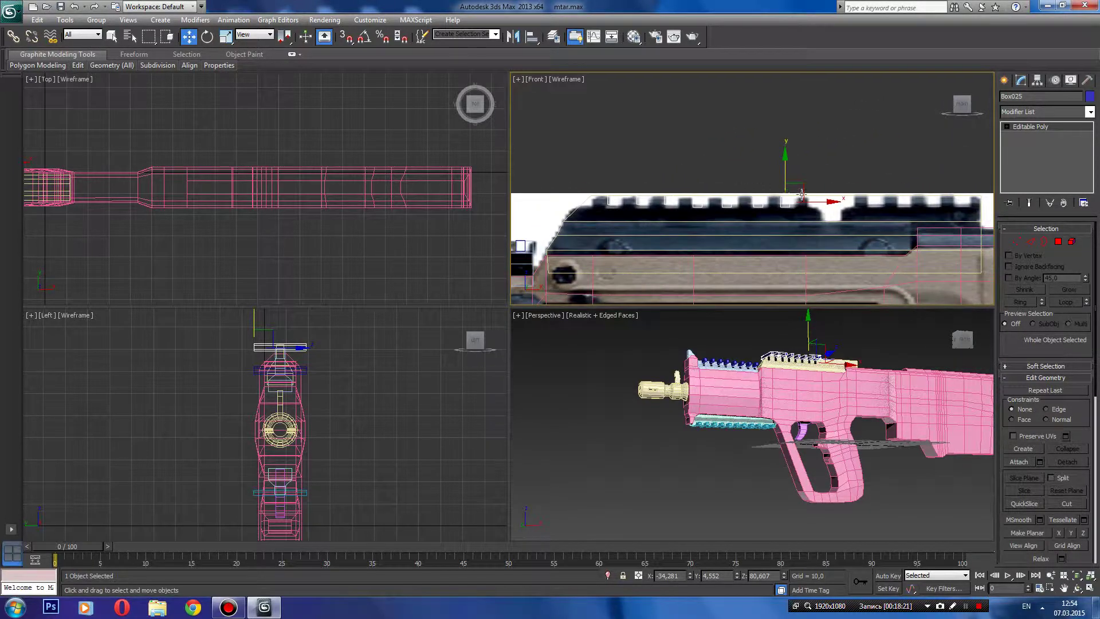
drag(802, 195, 838, 205)
click(896, 177)
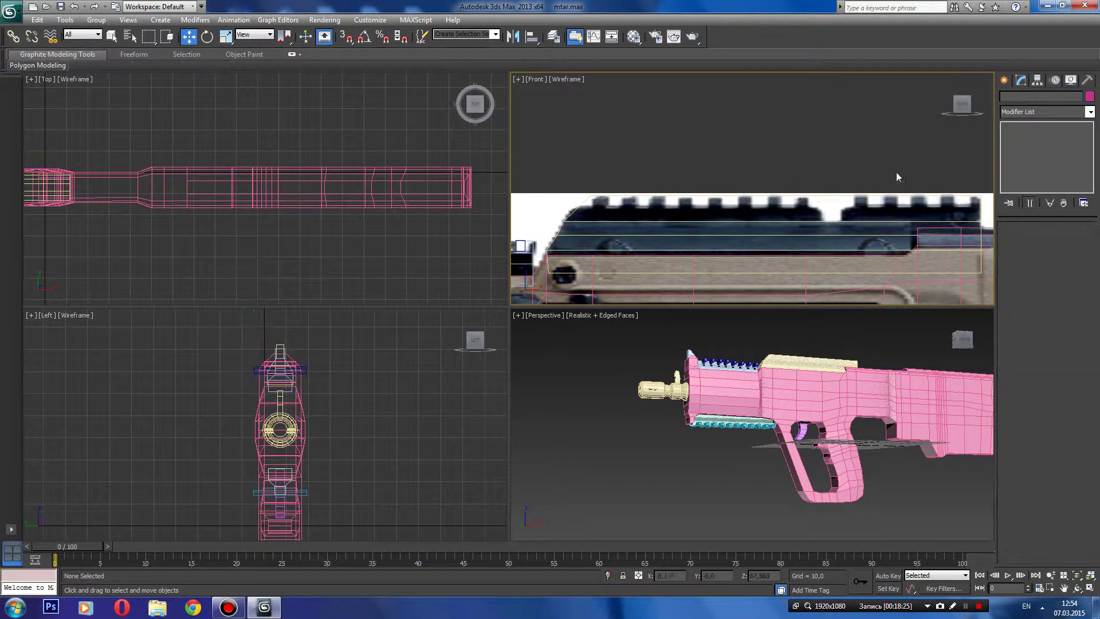
- Draw a thin box, Box025, over the first front notch and nudge it right
click(1005, 80)
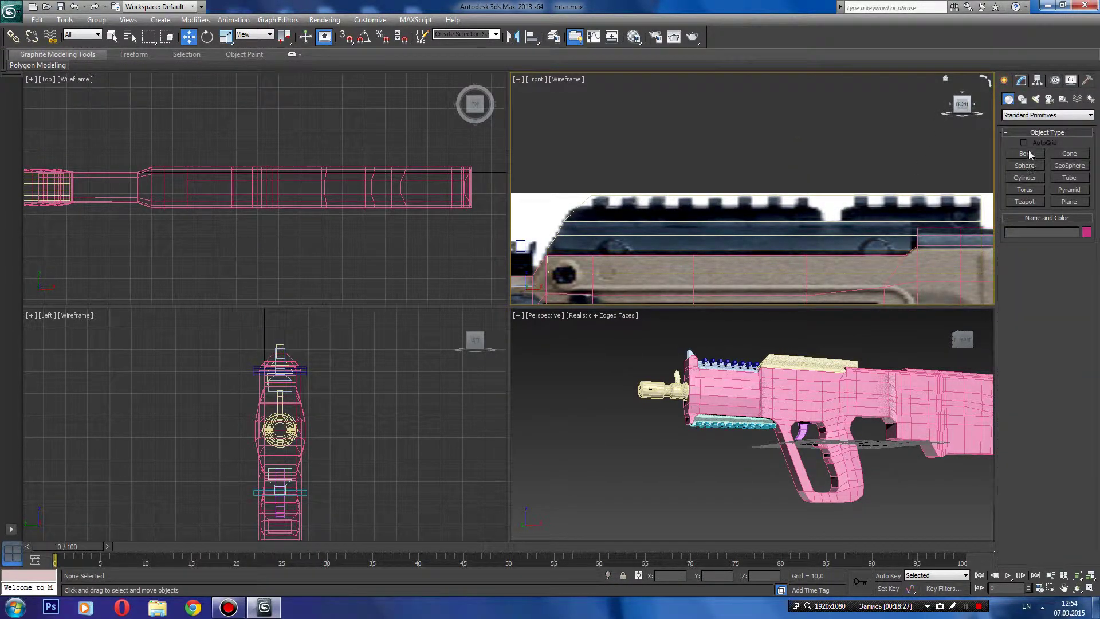
click(1026, 154)
scroll(711, 204, up, 3)
scroll(692, 207, up, 2)
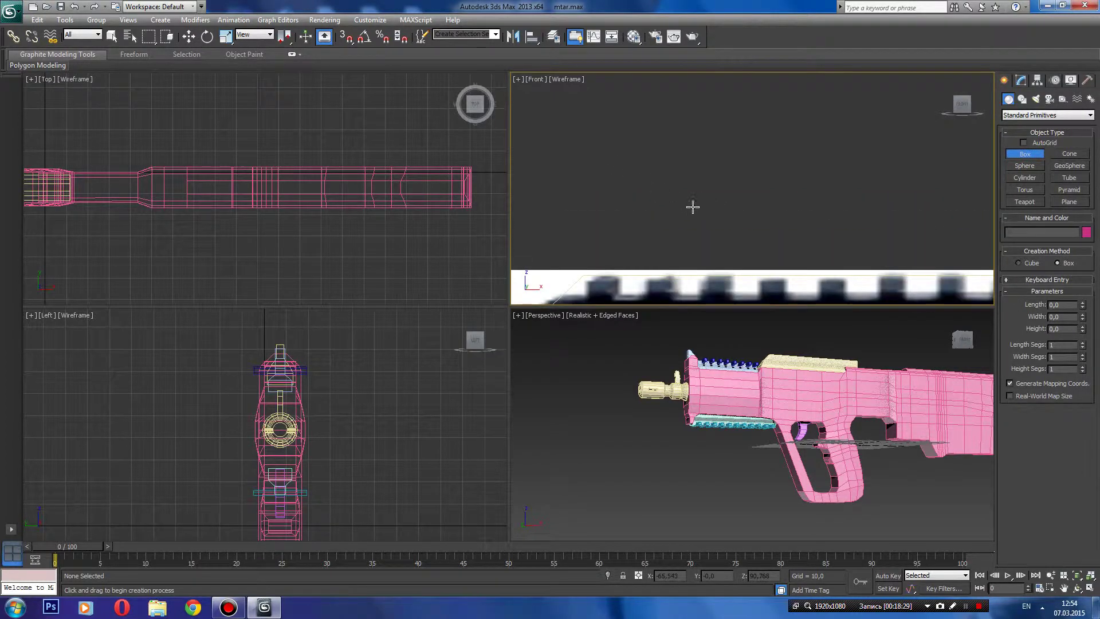
middle_drag(693, 206, 749, 133)
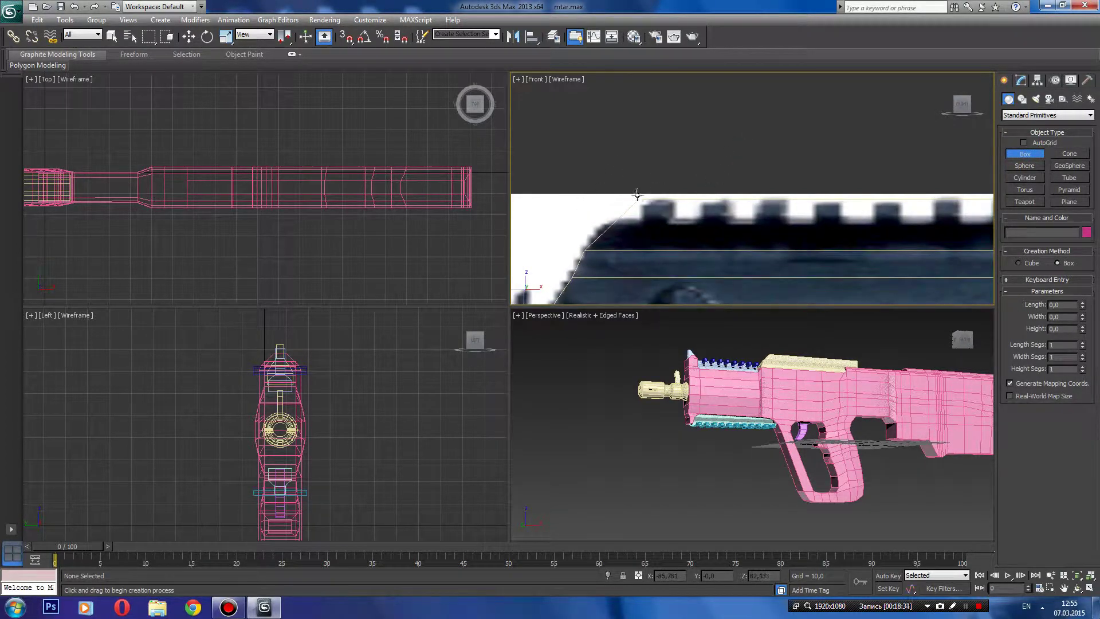
drag(667, 188, 700, 219)
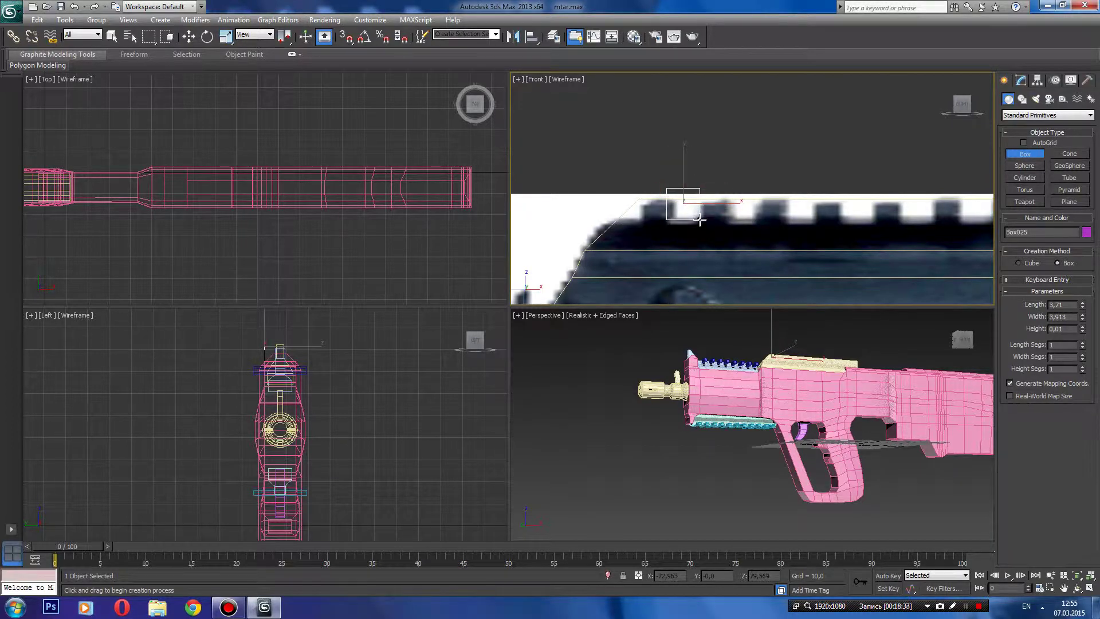
key(w)
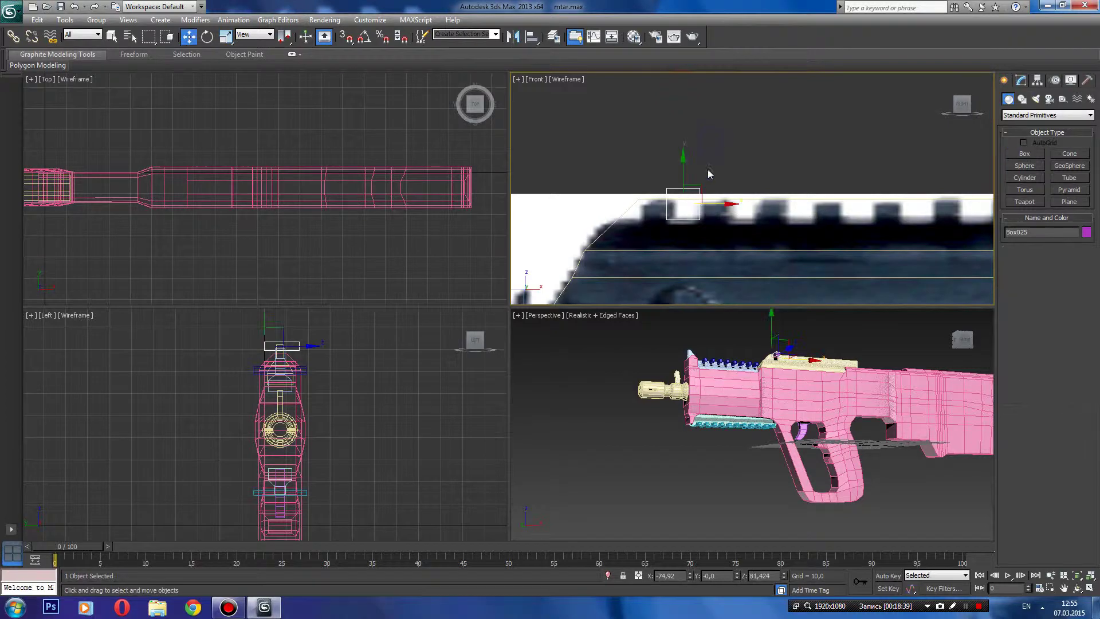
key(r)
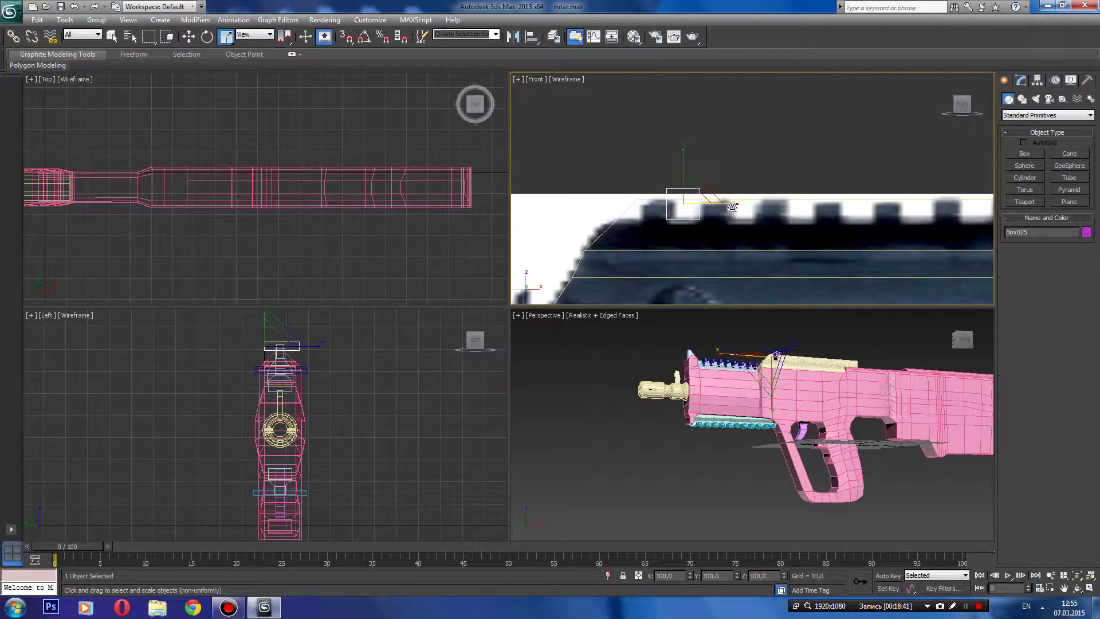
key(w)
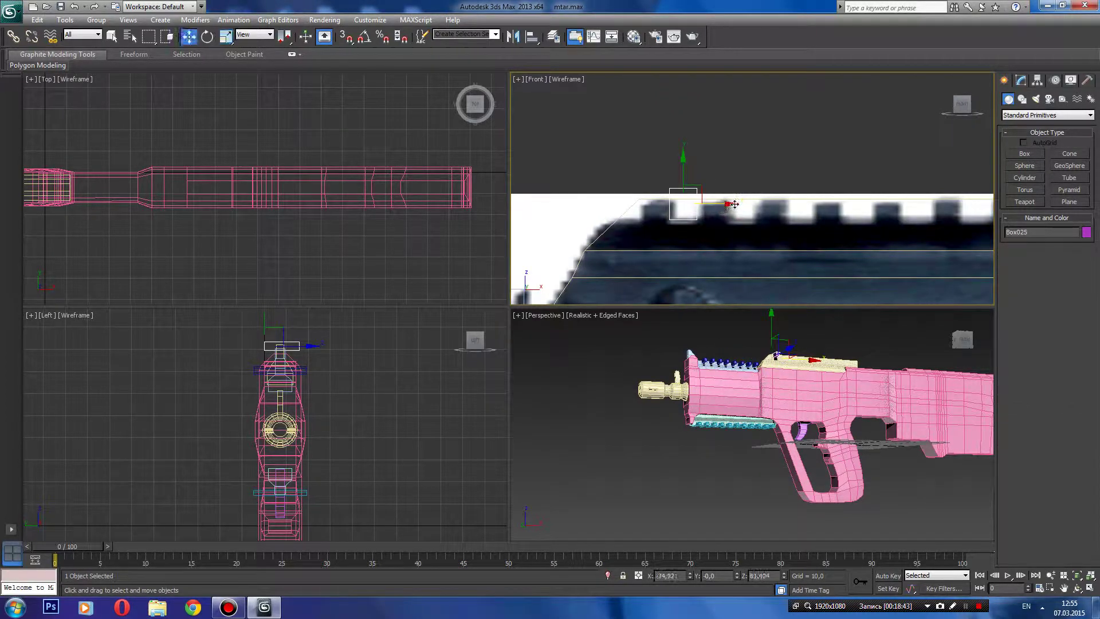
drag(734, 204, 785, 205)
- Clone the small box rightward over the next few rail notches
key(Return)
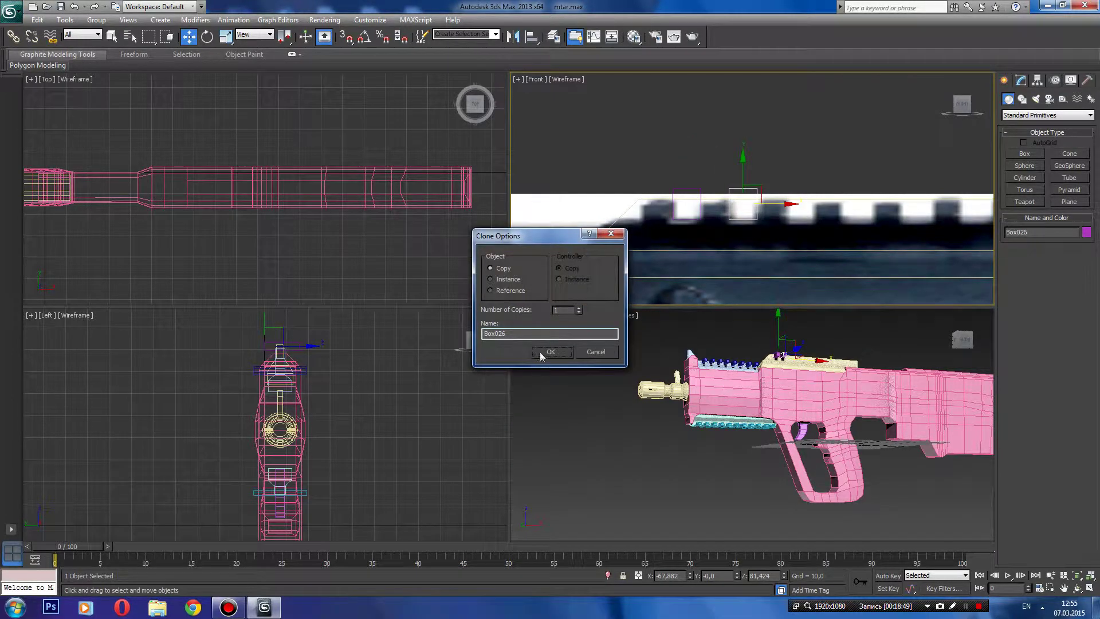
click(549, 352)
middle_drag(774, 215, 561, 186)
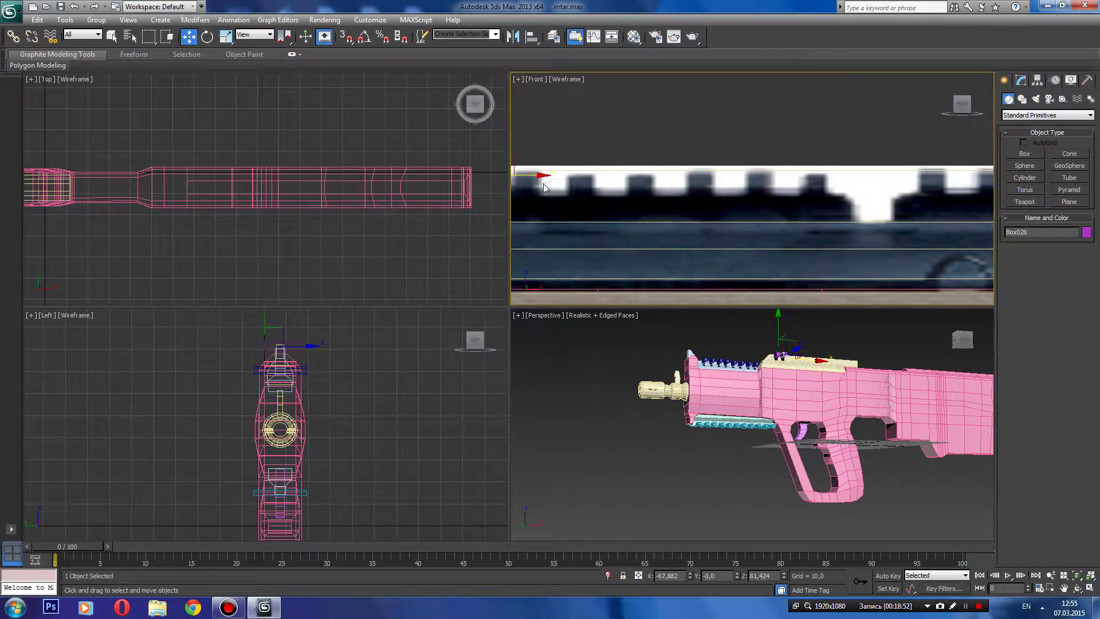
shift+drag(538, 176, 596, 184)
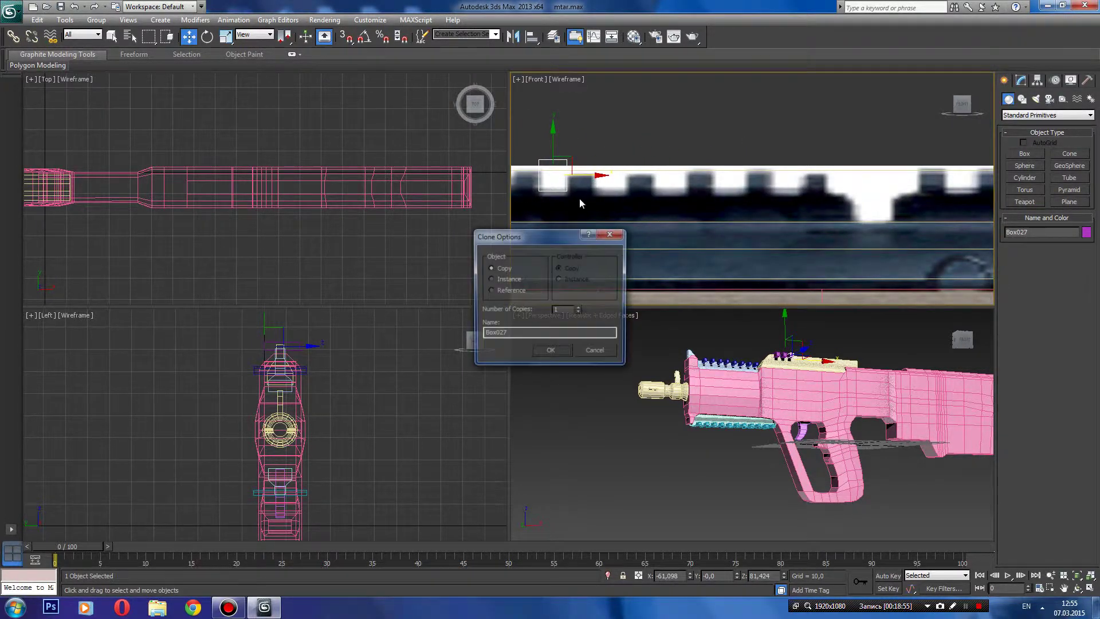
click(549, 348)
shift+drag(595, 174, 653, 179)
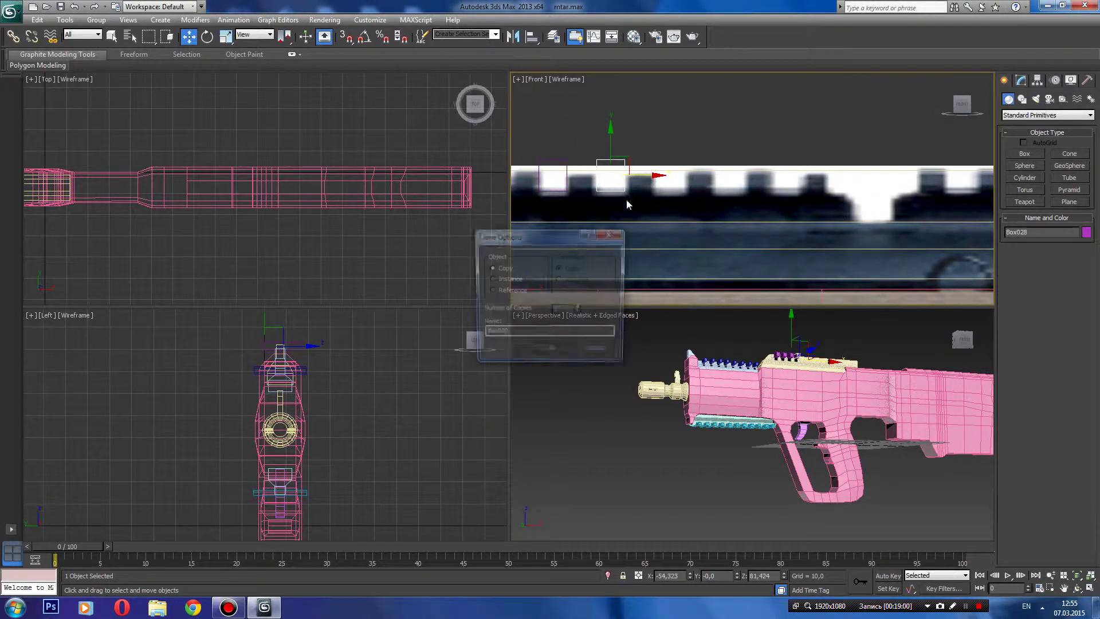
click(544, 348)
- Continue cloning the box over the following notches up to Box032
middle_drag(633, 252, 588, 211)
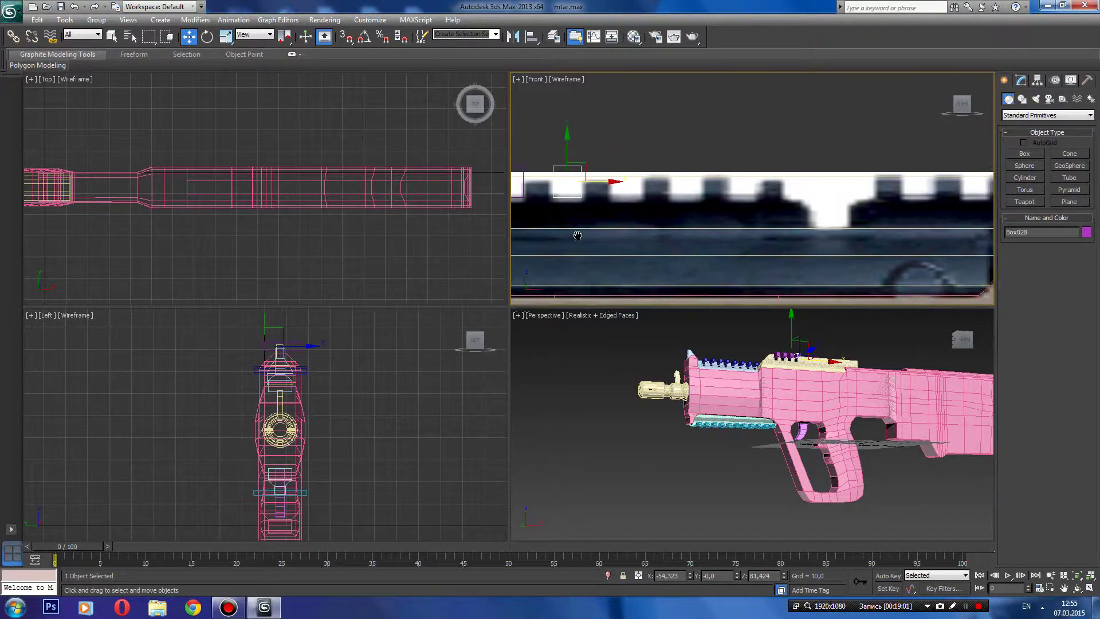
shift+drag(601, 181, 661, 167)
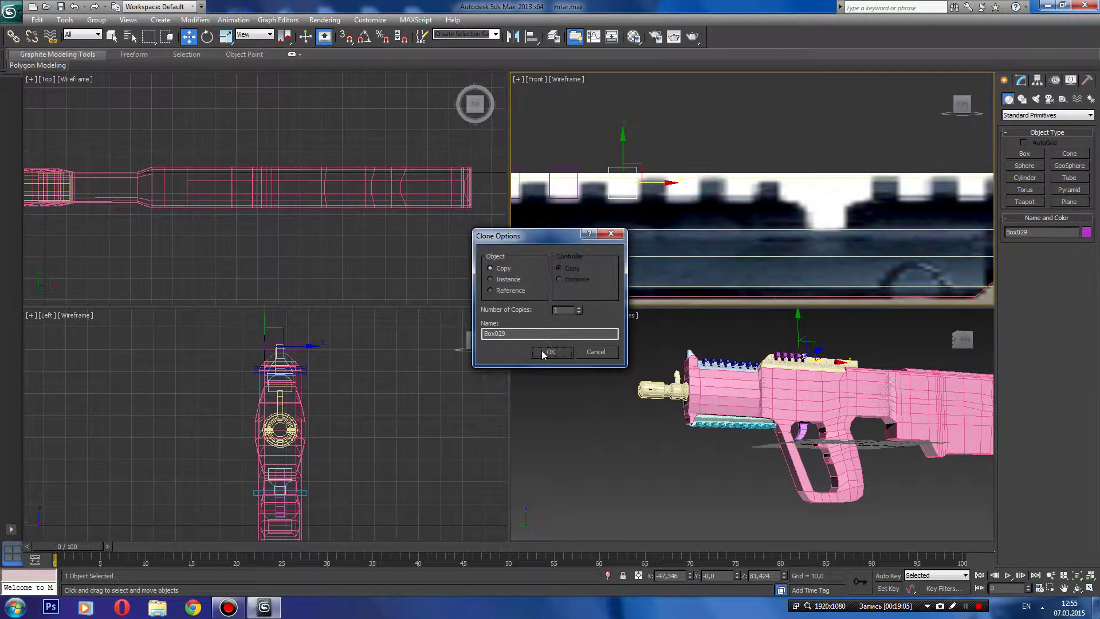
click(543, 348)
mouse_move(614, 239)
middle_down()
mouse_move(598, 247)
mouse_move(569, 230)
middle_up()
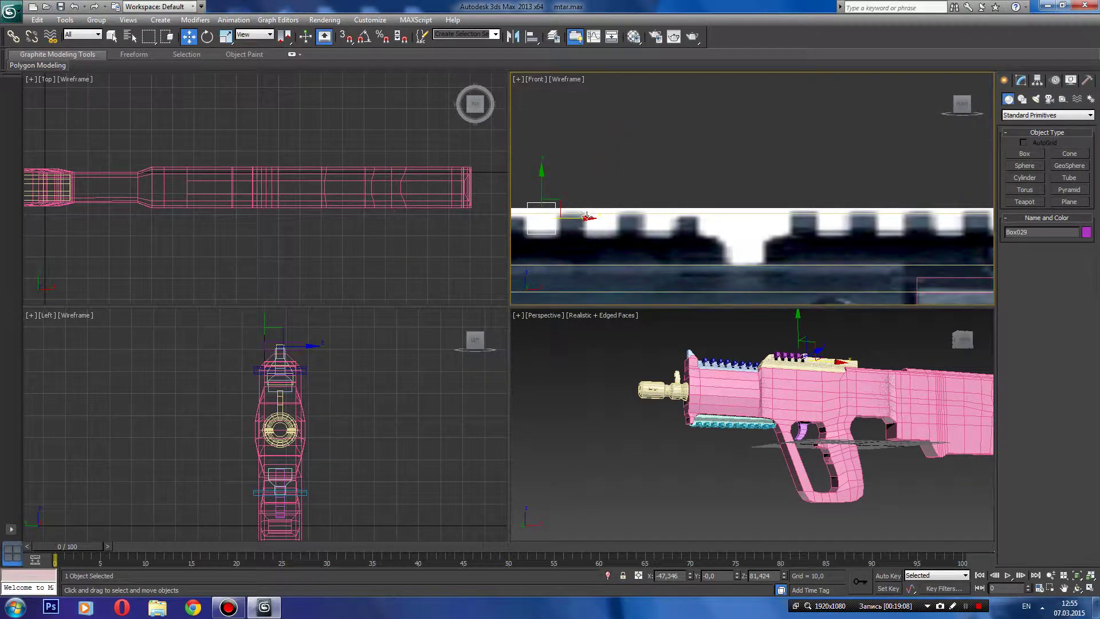
shift+drag(587, 217, 643, 218)
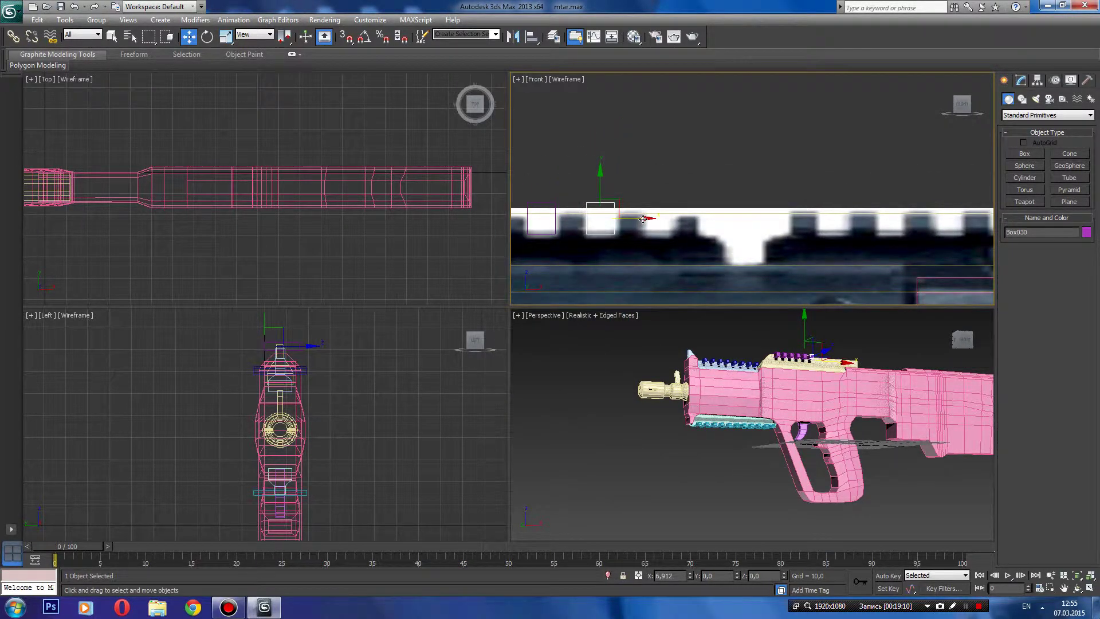
click(545, 350)
shift+drag(651, 224, 709, 223)
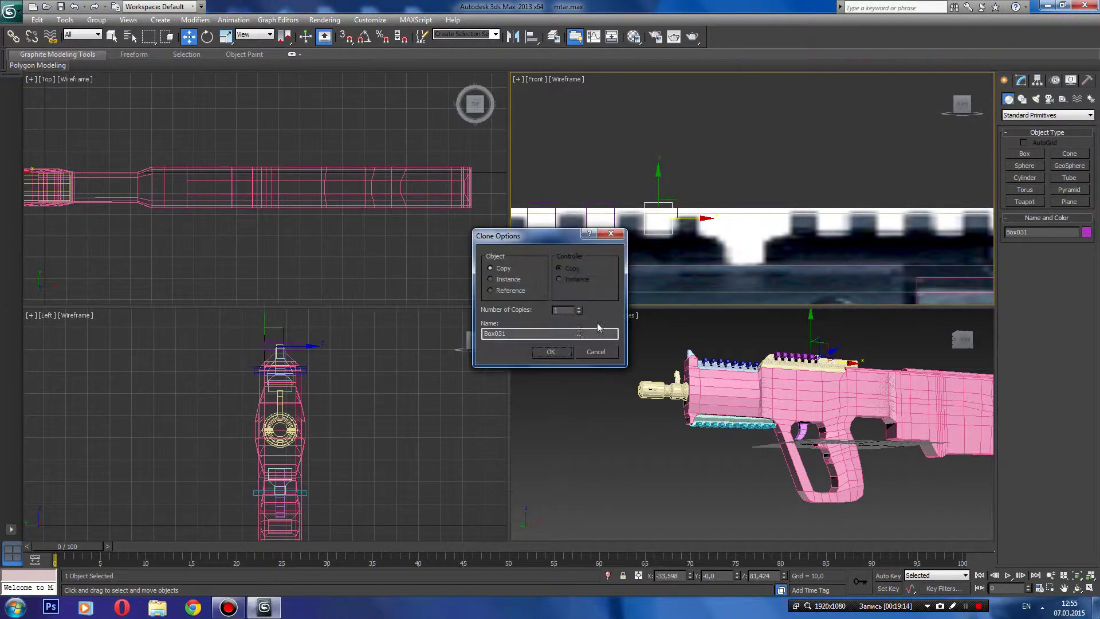
click(546, 355)
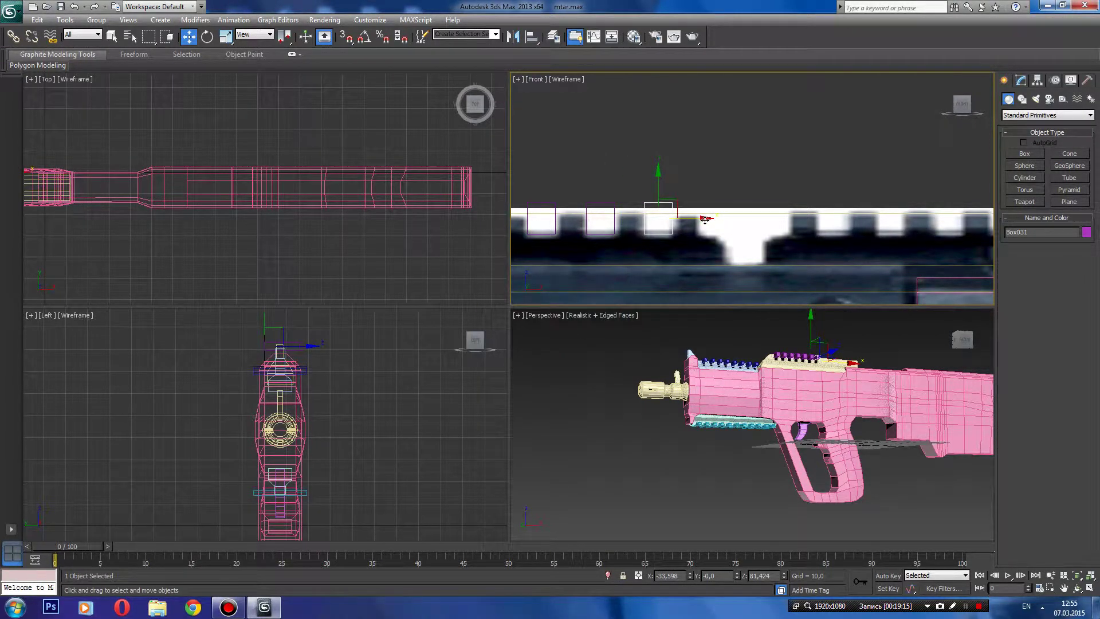
shift+drag(705, 220, 881, 209)
- Widen Box032 along X over the broad gap and raise it slightly
click(547, 352)
key(r)
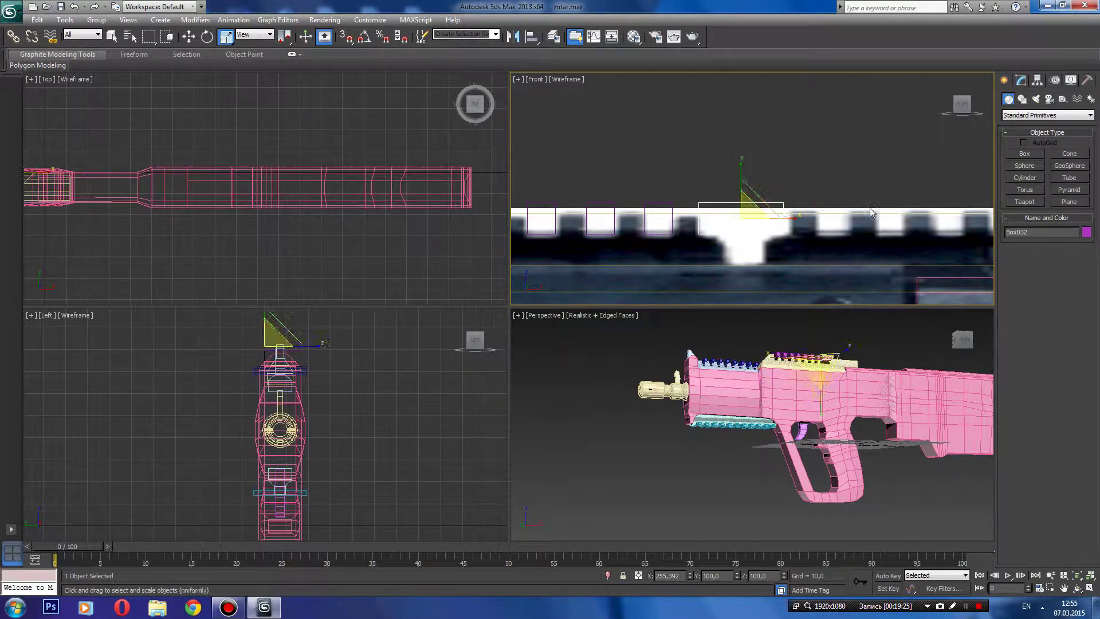
key(w)
drag(785, 218, 795, 218)
key(r)
key(w)
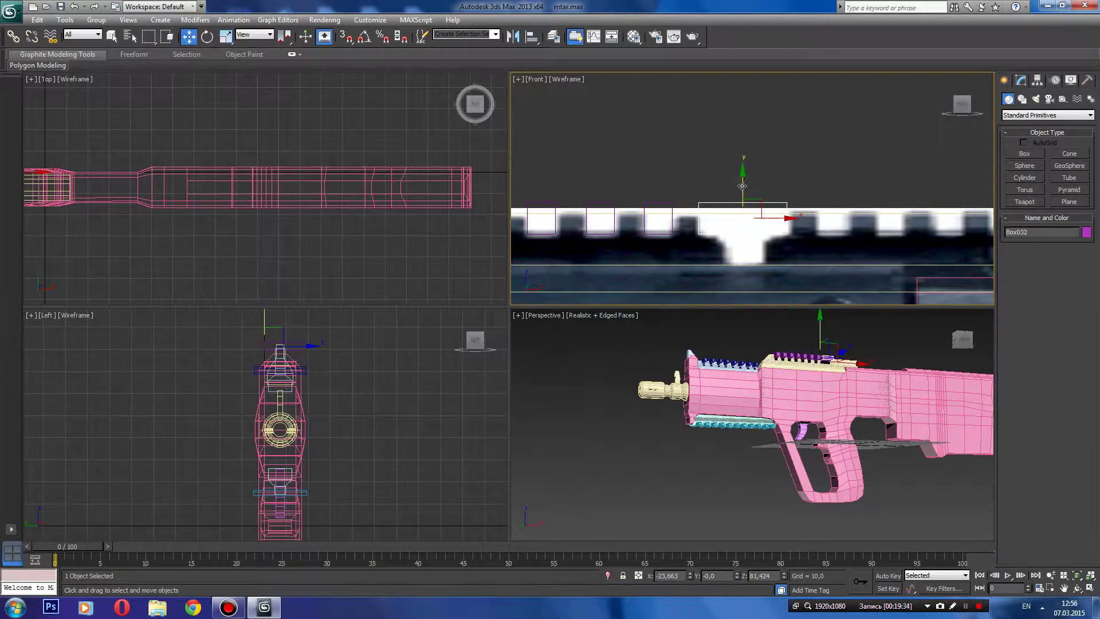
drag(743, 185, 740, 169)
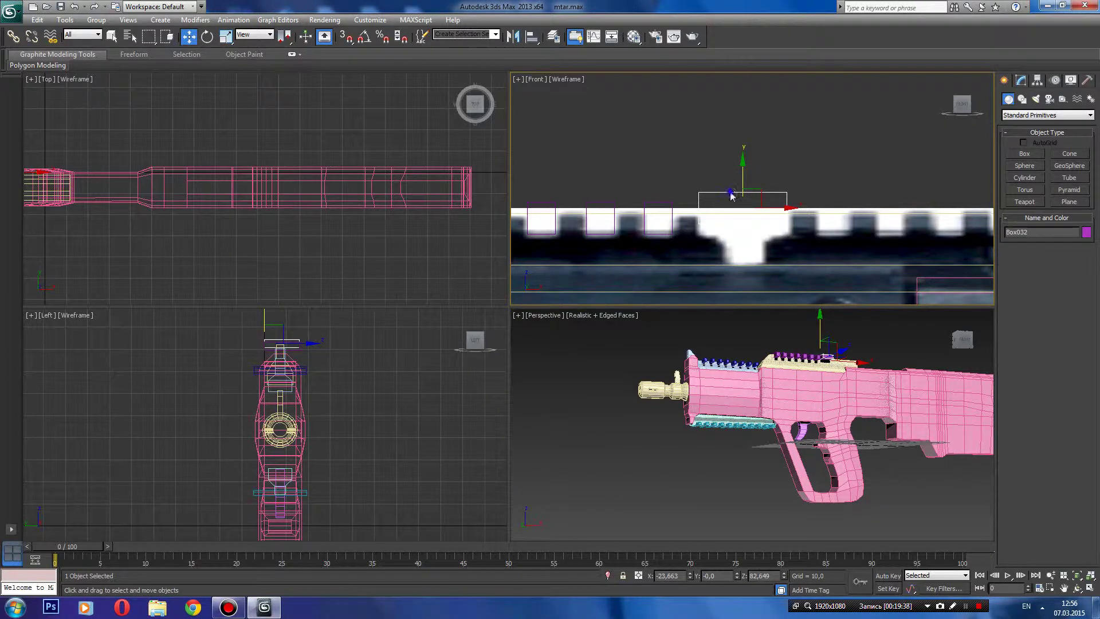
- Convert Box032 to an editable poly and orbit around the top rail
right_click(731, 191)
click(865, 303)
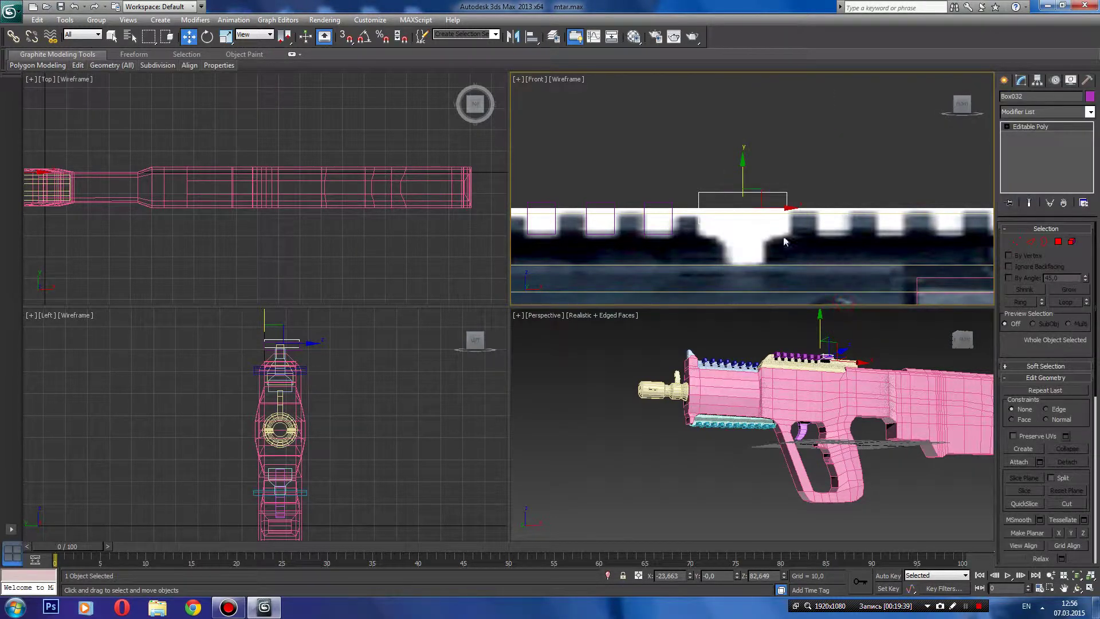
mouse_move(788, 234)
middle_down()
mouse_move(744, 206)
mouse_move(710, 205)
middle_up()
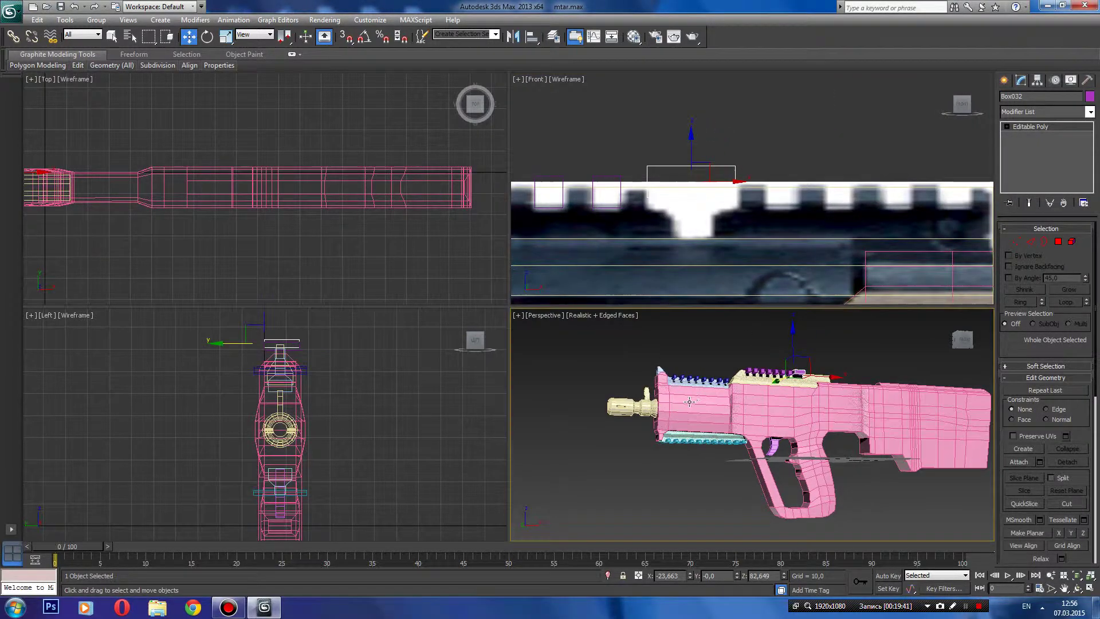
scroll(765, 360, up, 5)
scroll(673, 467, up, 3)
scroll(744, 438, up, 3)
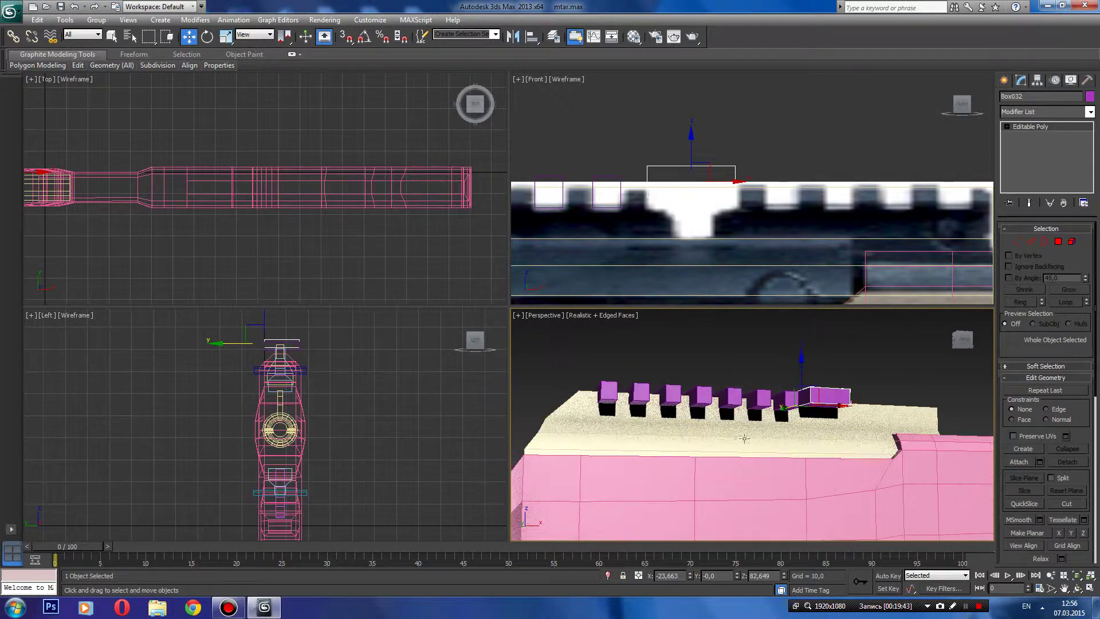
alt+middle_drag(897, 393, 860, 413)
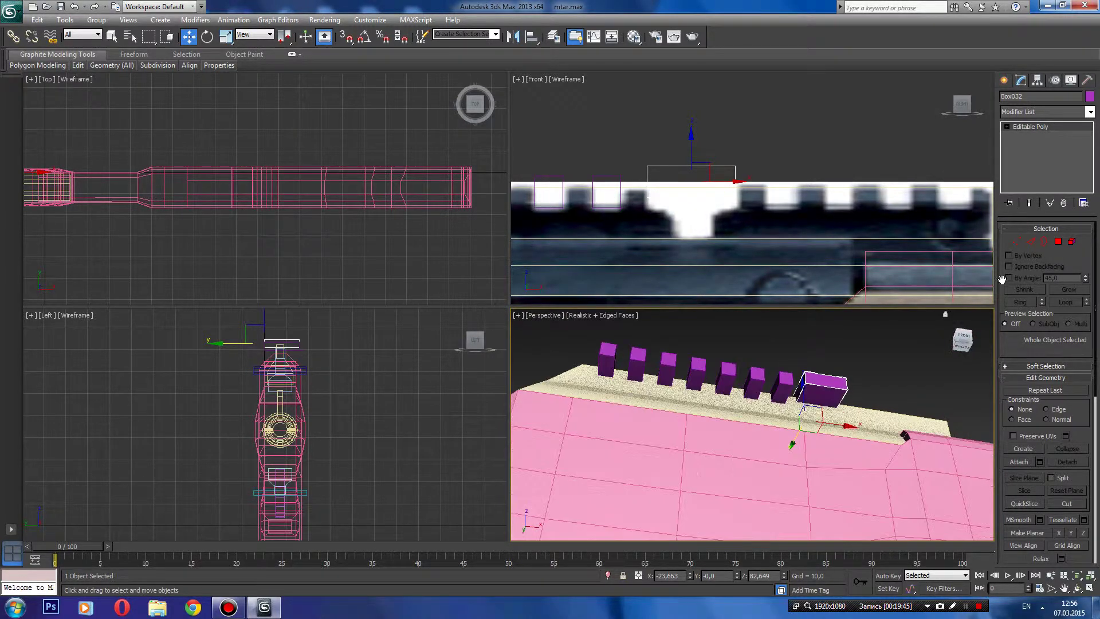
- Extrude Box032's top faces upward to a small height
click(1058, 241)
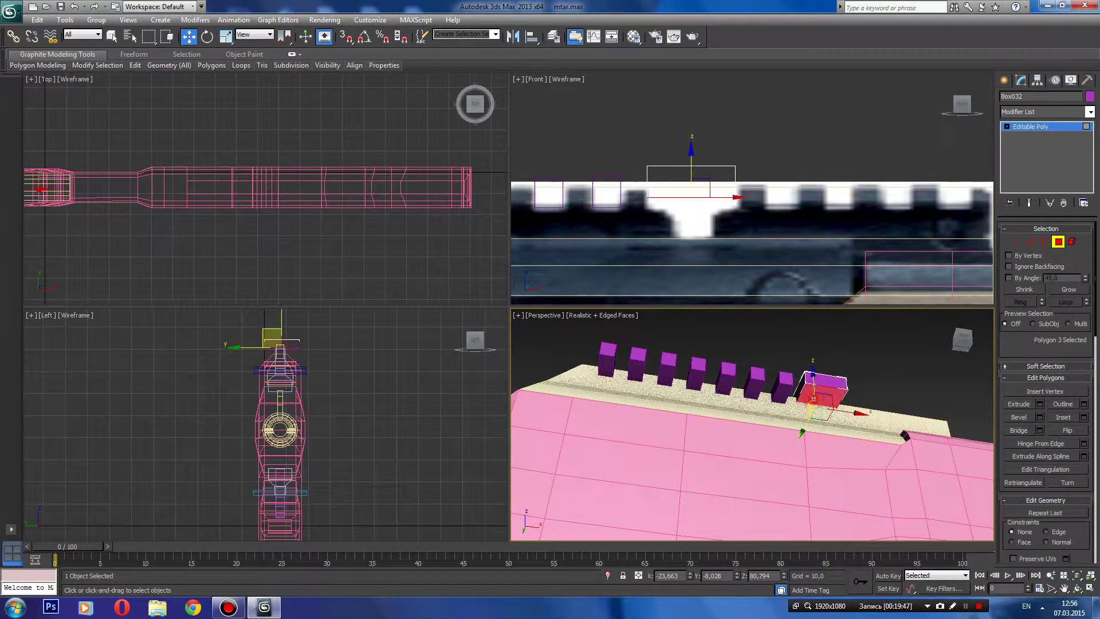
click(1020, 404)
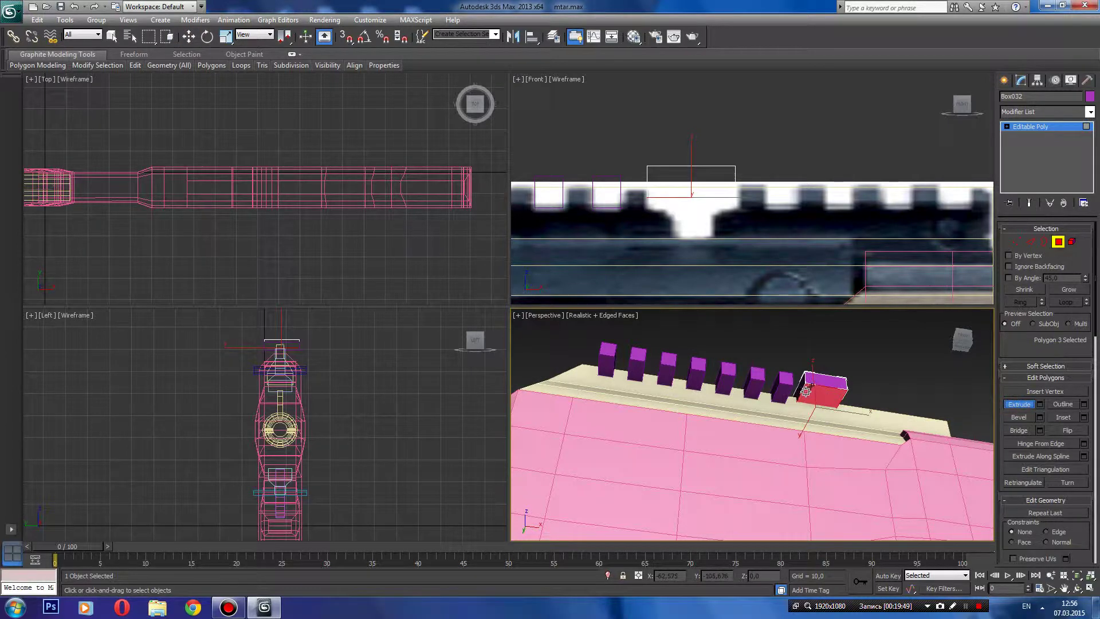
drag(810, 387, 814, 400)
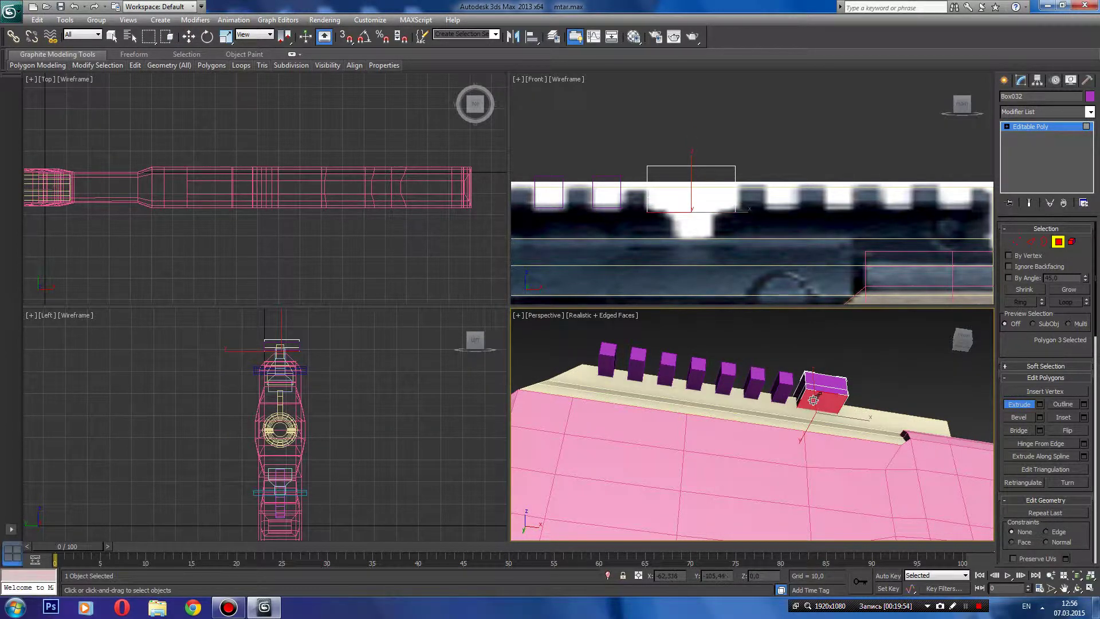
drag(814, 397, 808, 392)
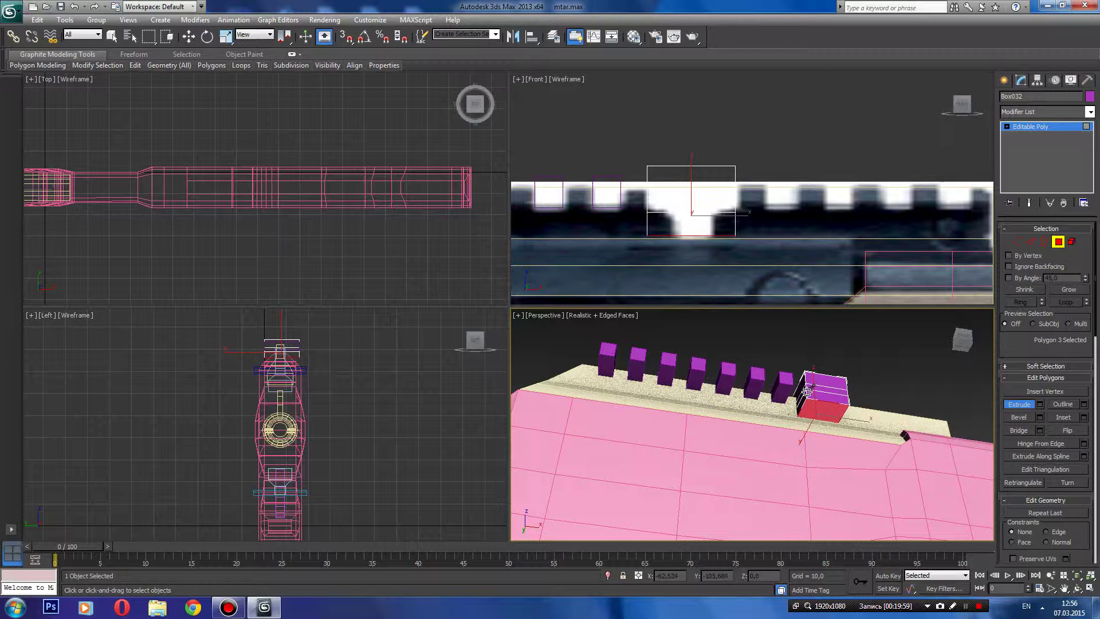
- Scale the box's eight lower vertices inward along X to form a narrow stem
click(1018, 245)
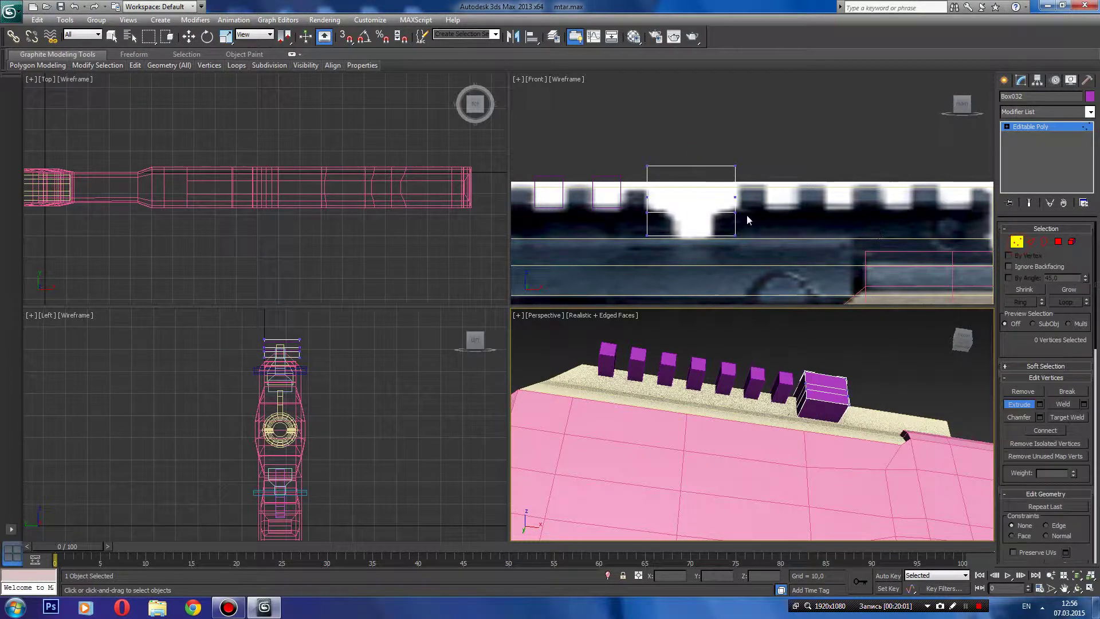
drag(741, 203, 620, 218)
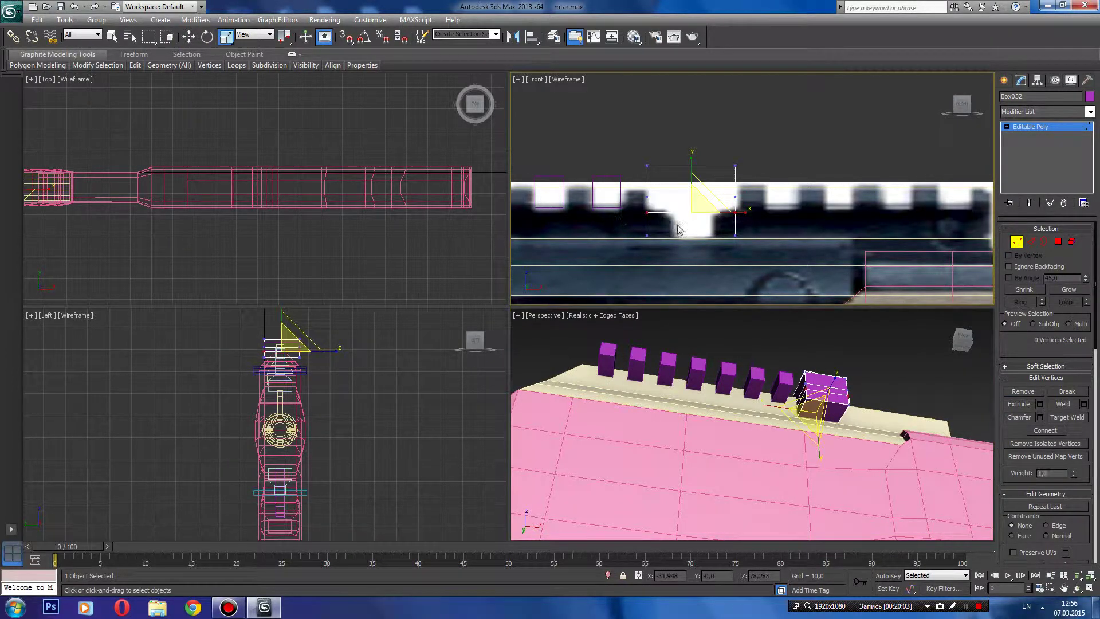
drag(745, 211, 718, 215)
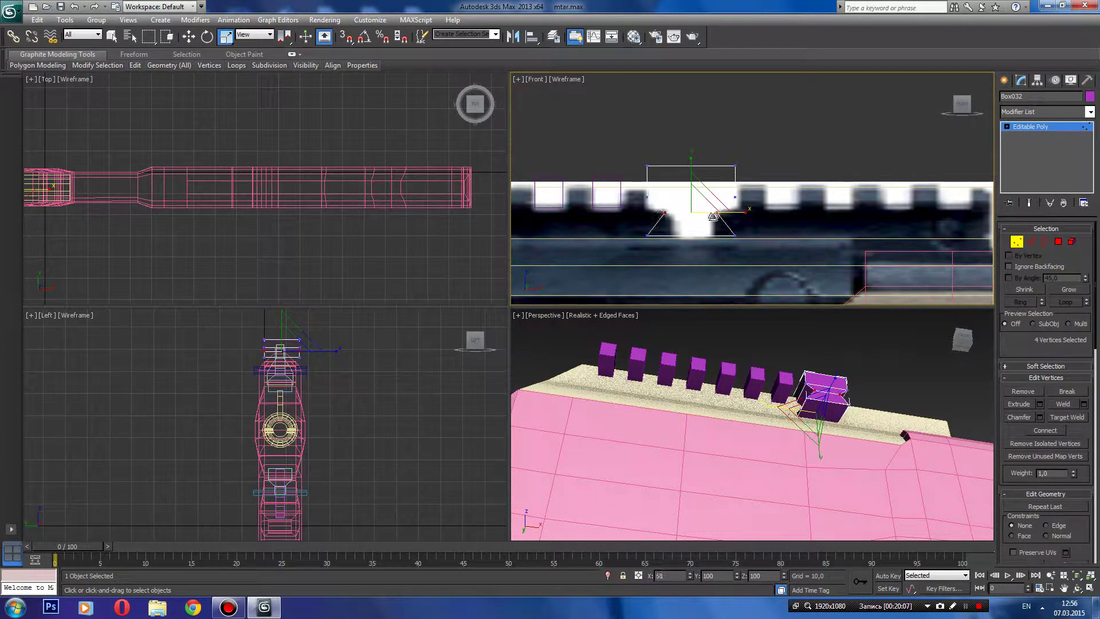
right_click(713, 217)
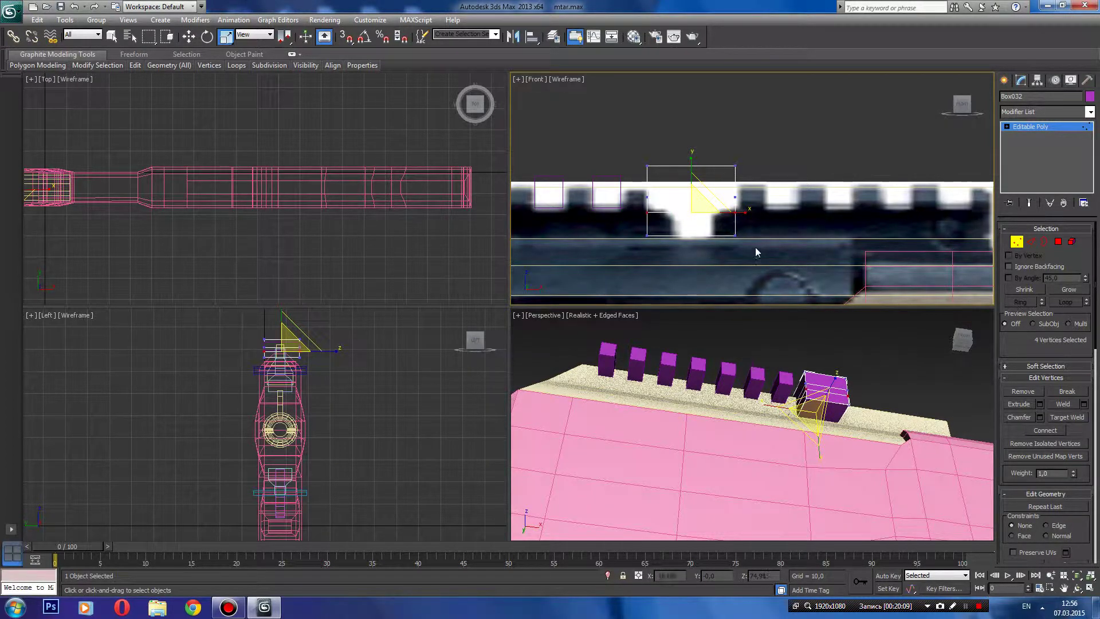
drag(666, 227, 642, 215)
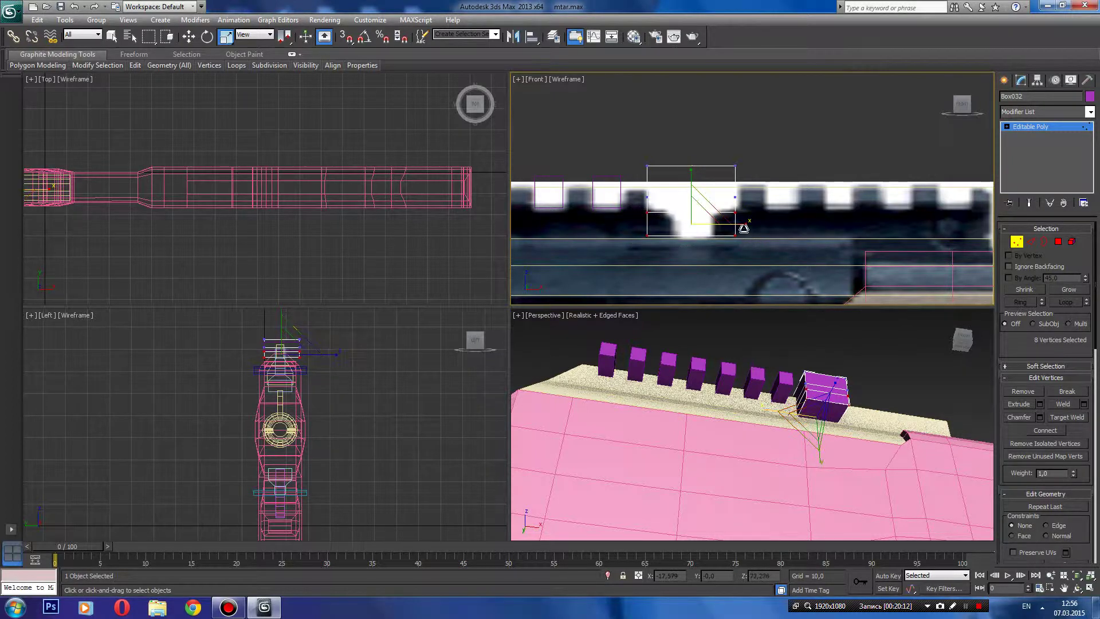
drag(742, 226, 680, 232)
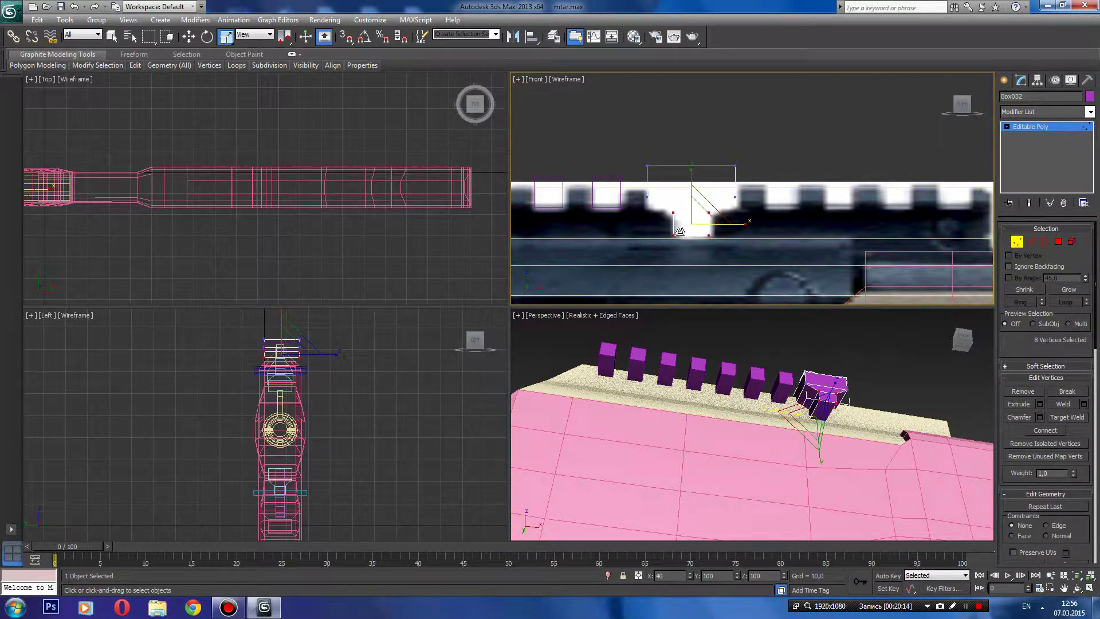
drag(681, 232, 682, 231)
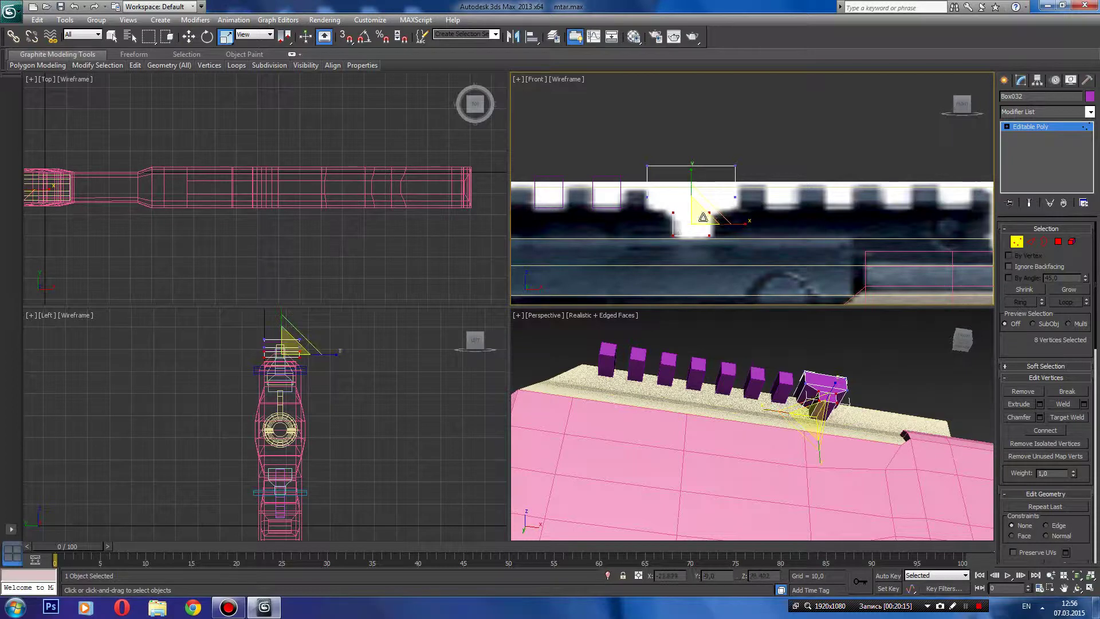
- Nudge the top four vertices slightly down and exit Vertex mode
drag(753, 193, 632, 209)
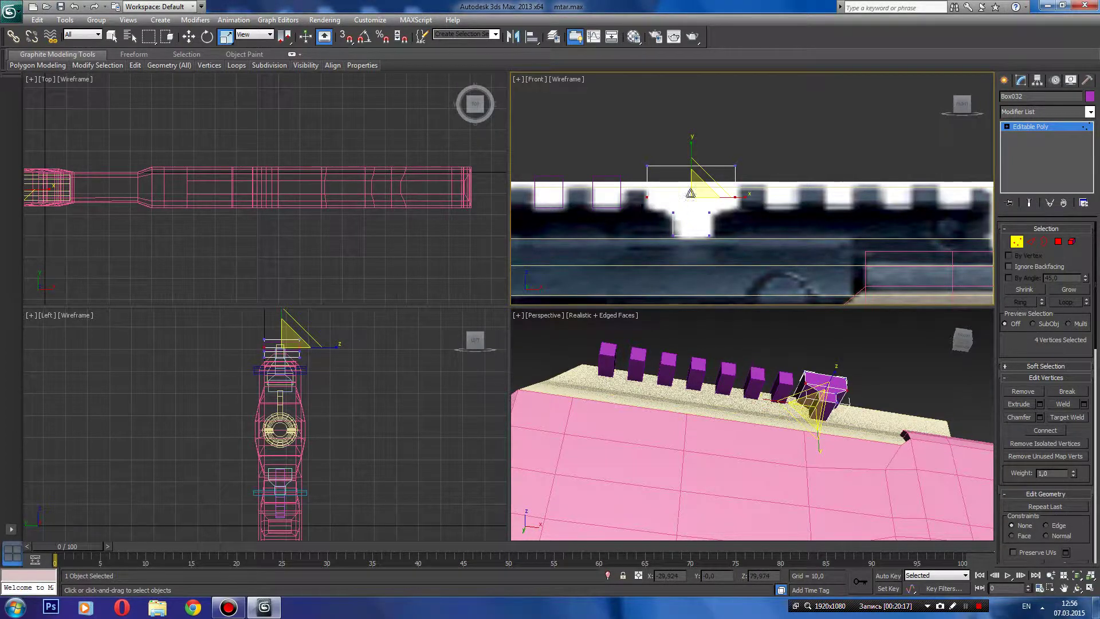
key(w)
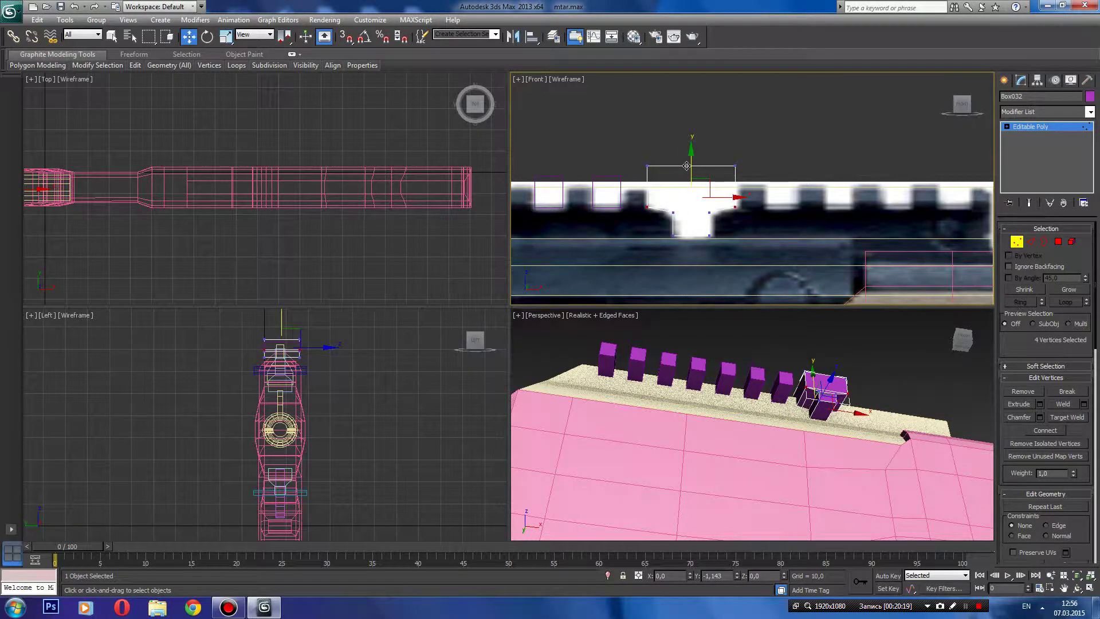
drag(687, 166, 705, 169)
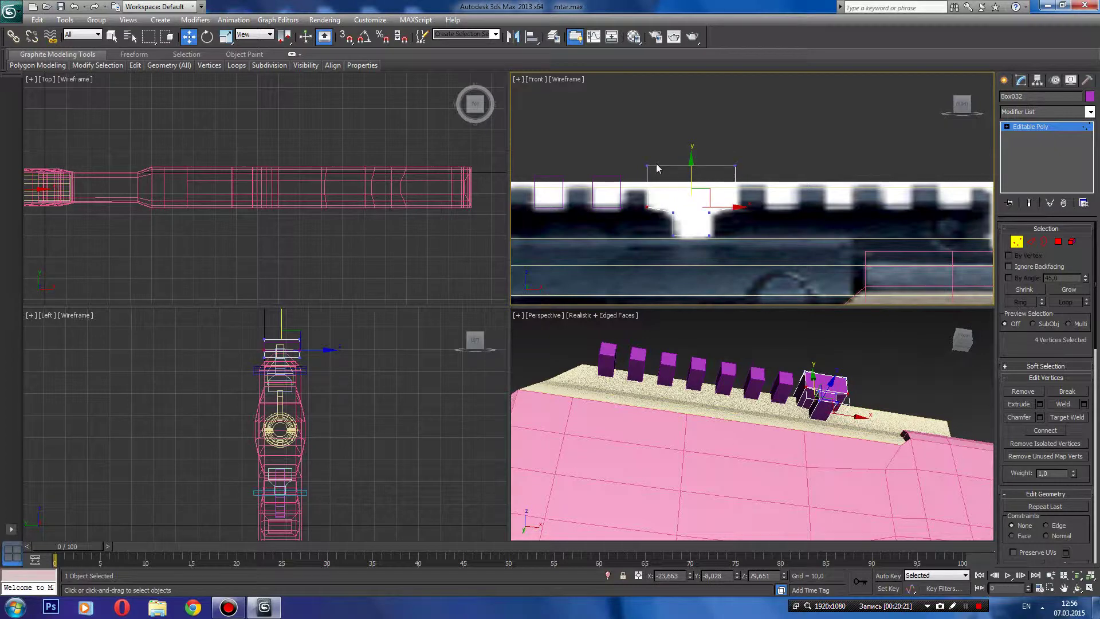
click(1017, 242)
- Clone the small tooth box one notch to the right past the T-shaped block
click(602, 178)
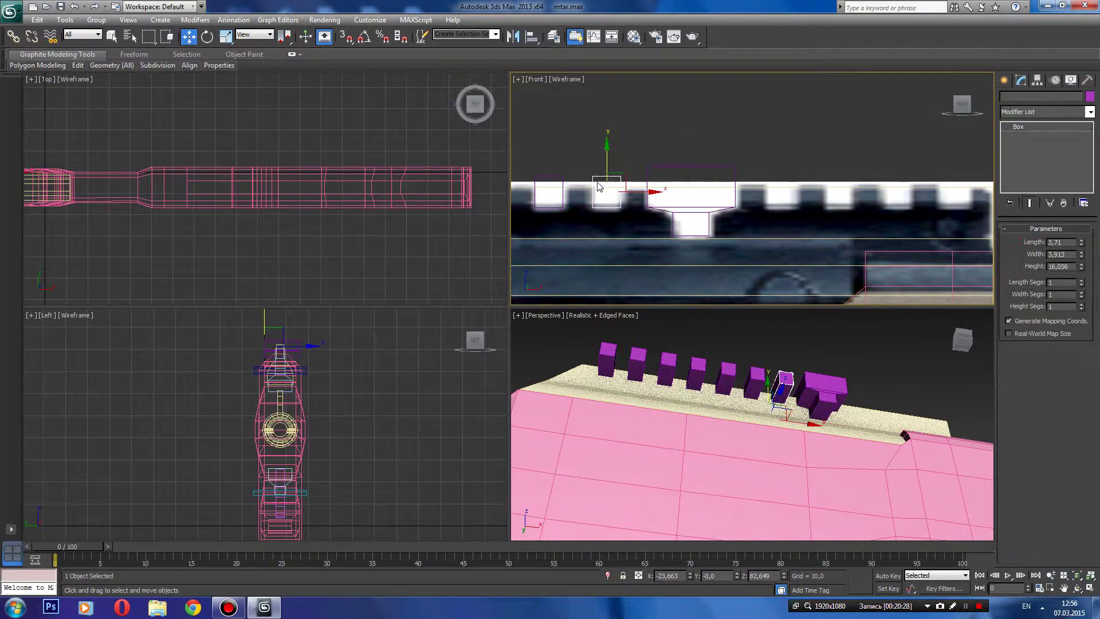
shift+drag(643, 195, 821, 199)
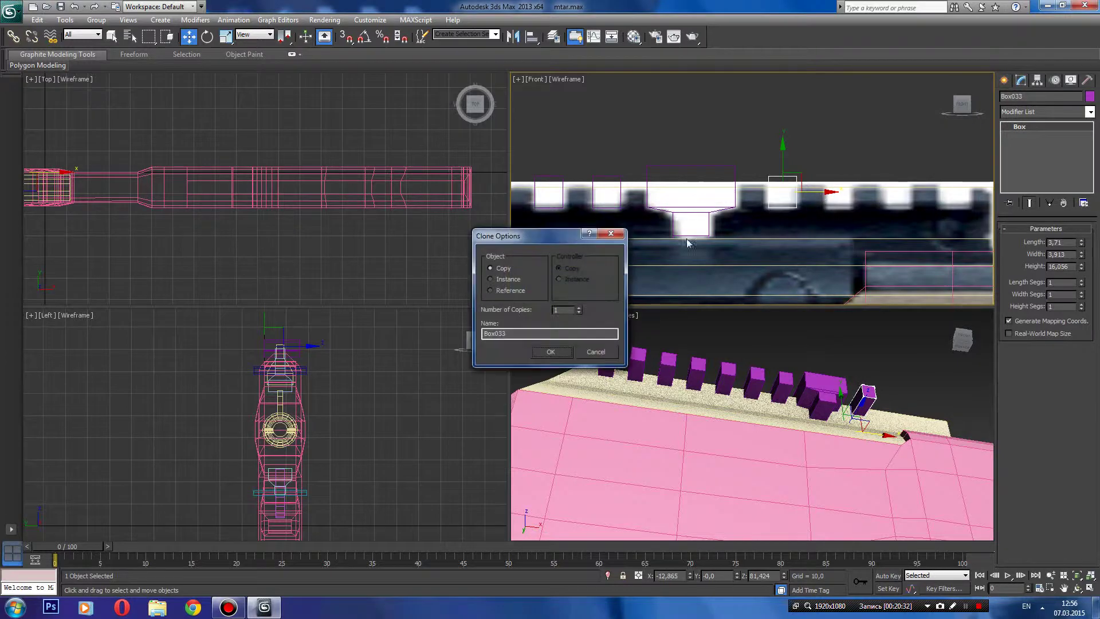
click(549, 352)
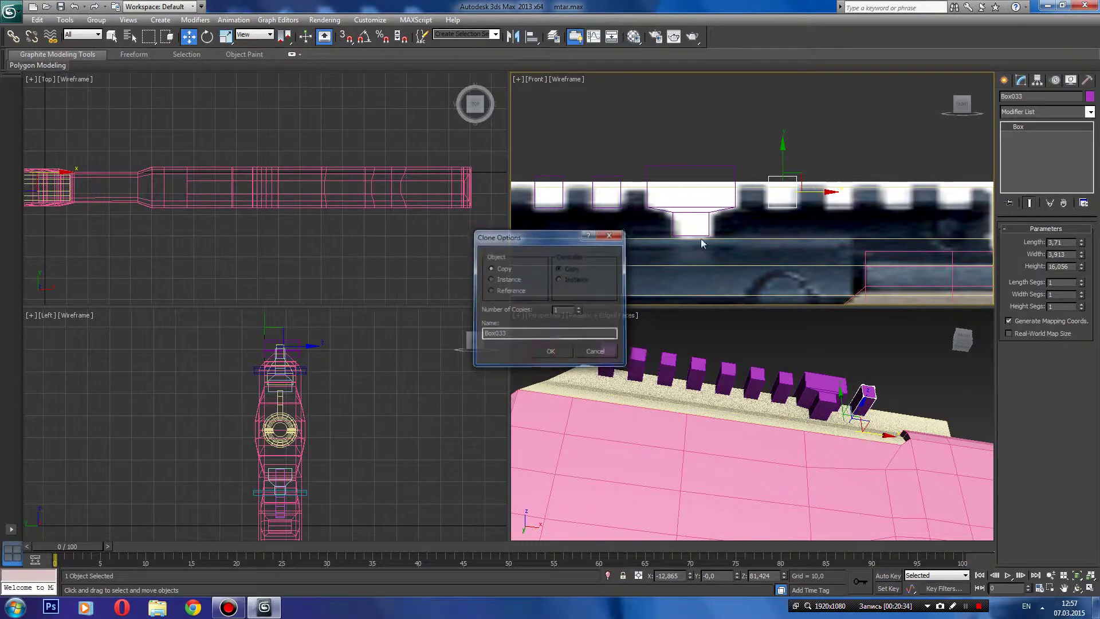
middle_drag(708, 225, 642, 220)
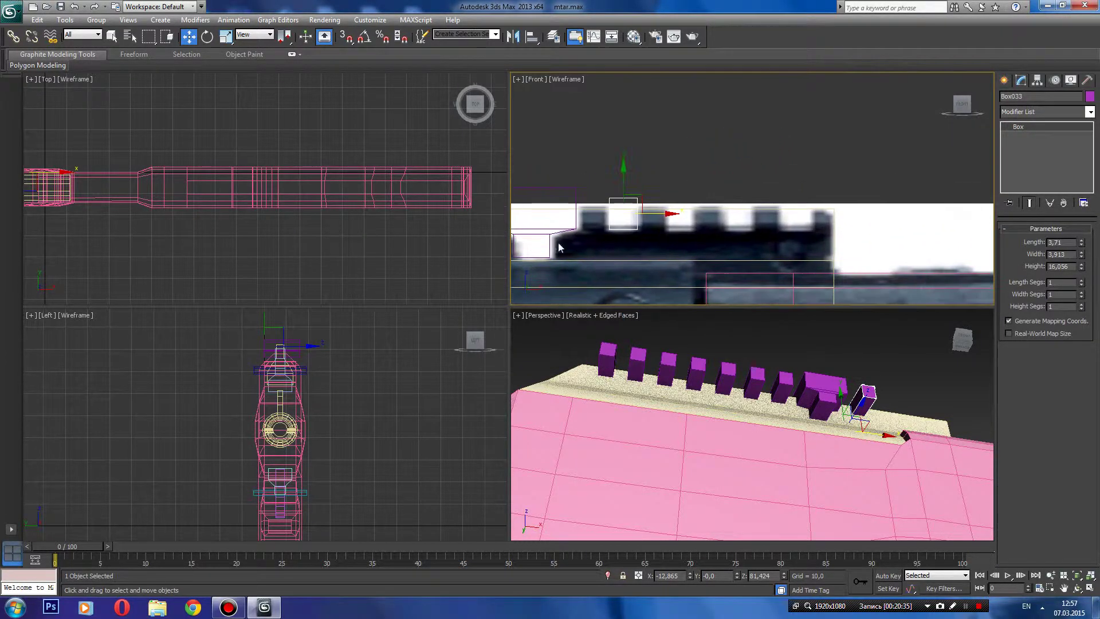
click(669, 212)
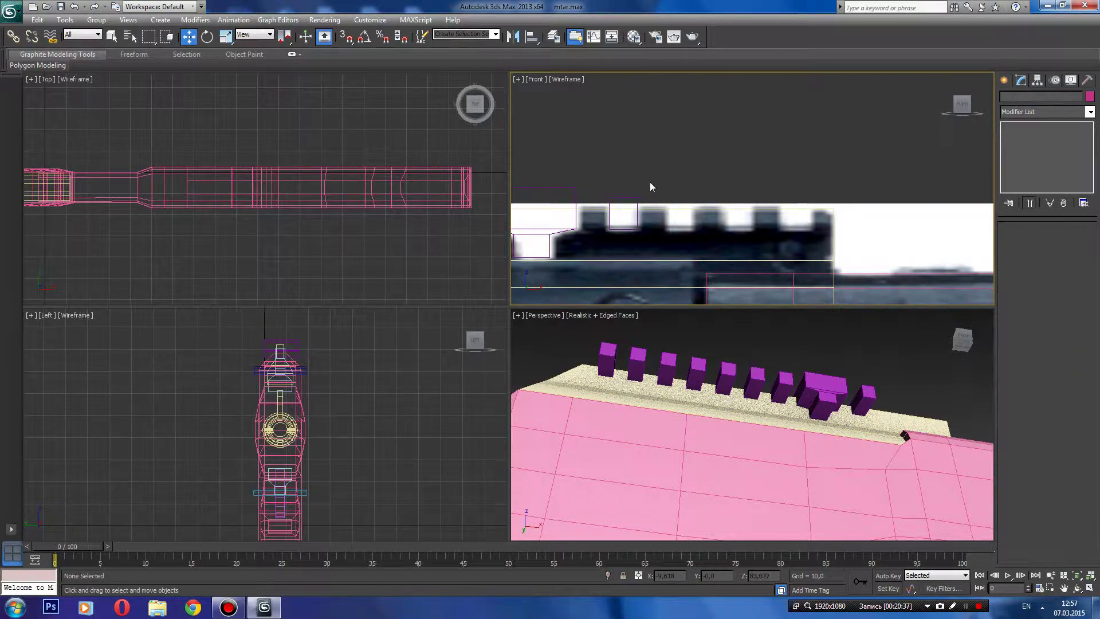
- Add three more tooth copies, each one notch further right along the rail
click(636, 206)
shift+drag(662, 213, 719, 213)
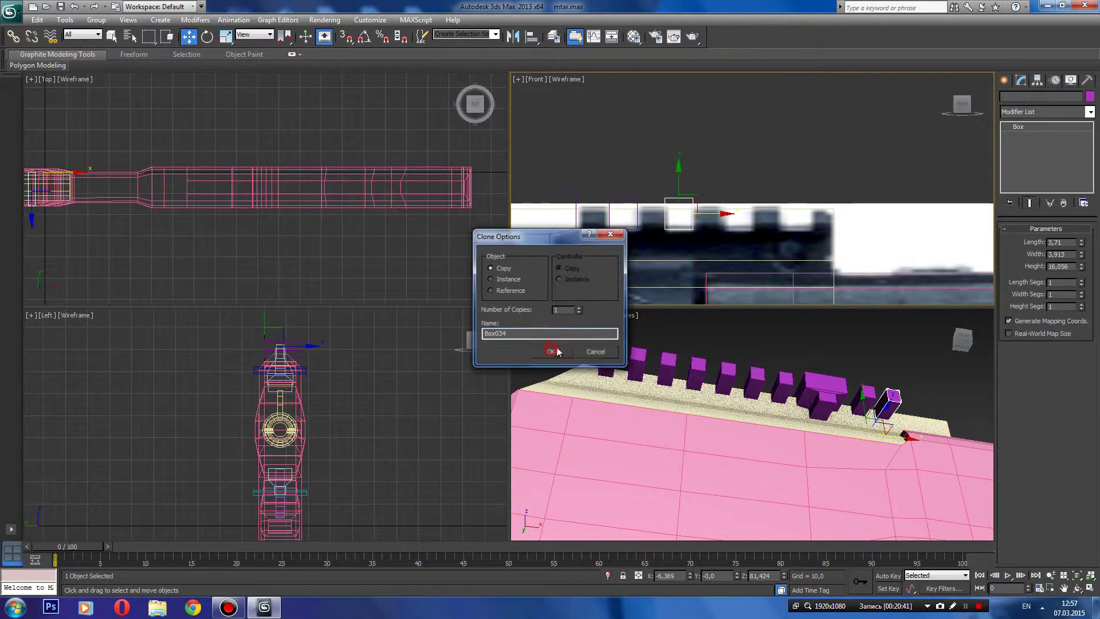
click(551, 351)
shift+drag(720, 213, 779, 213)
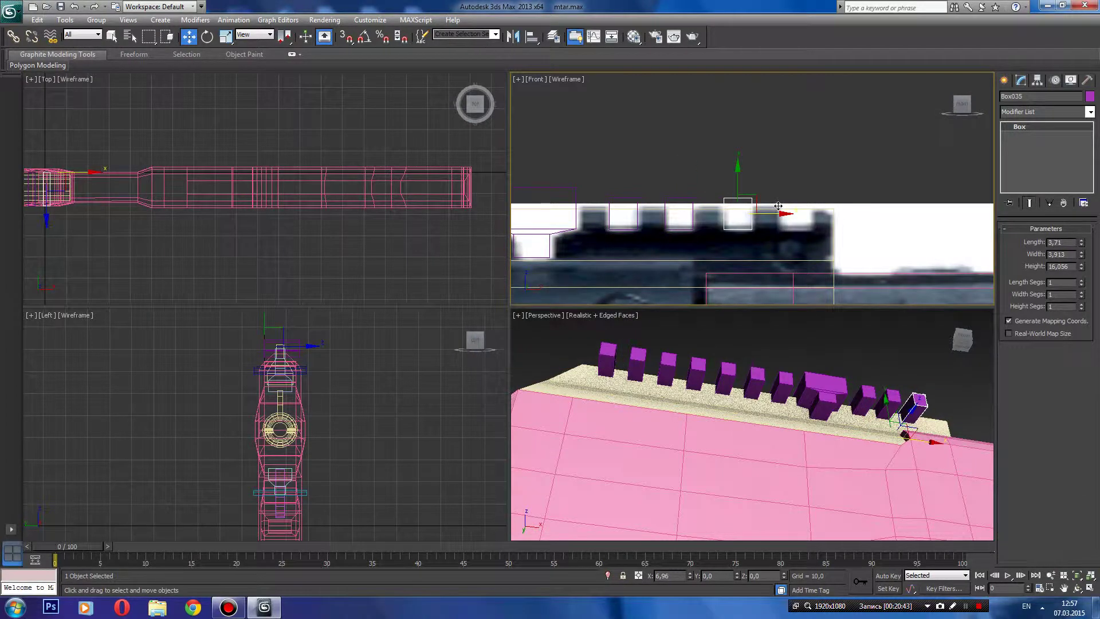
click(551, 352)
shift+drag(783, 213, 843, 216)
key(Return)
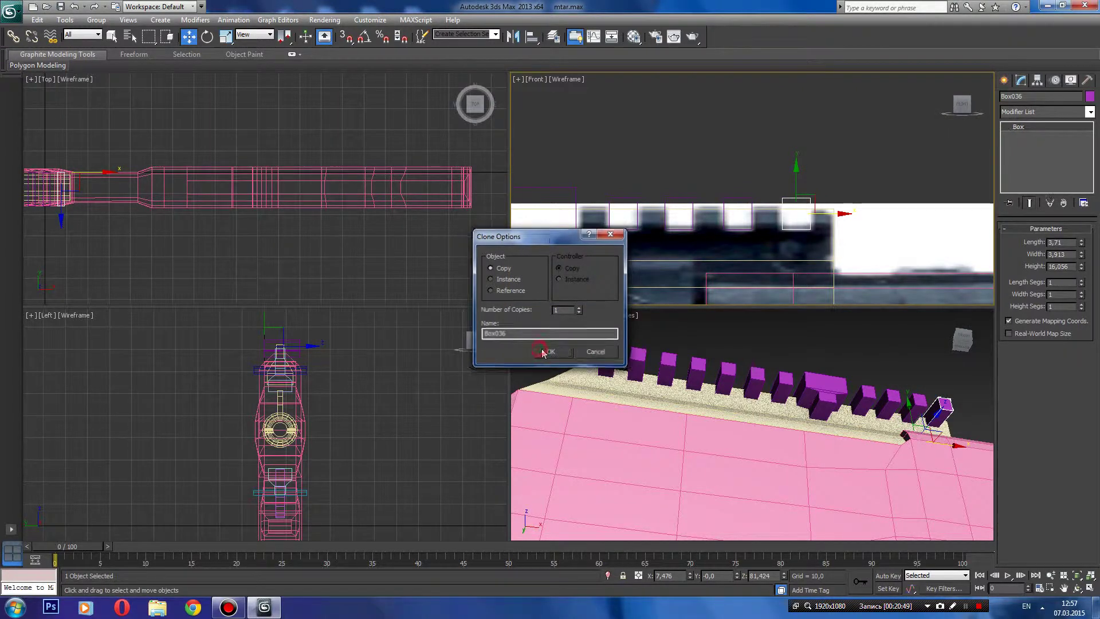
click(550, 352)
- Select the rail's base box Box024 and marquee its top row of vertices
click(618, 192)
scroll(605, 212, down, 2)
scroll(606, 212, down, 2)
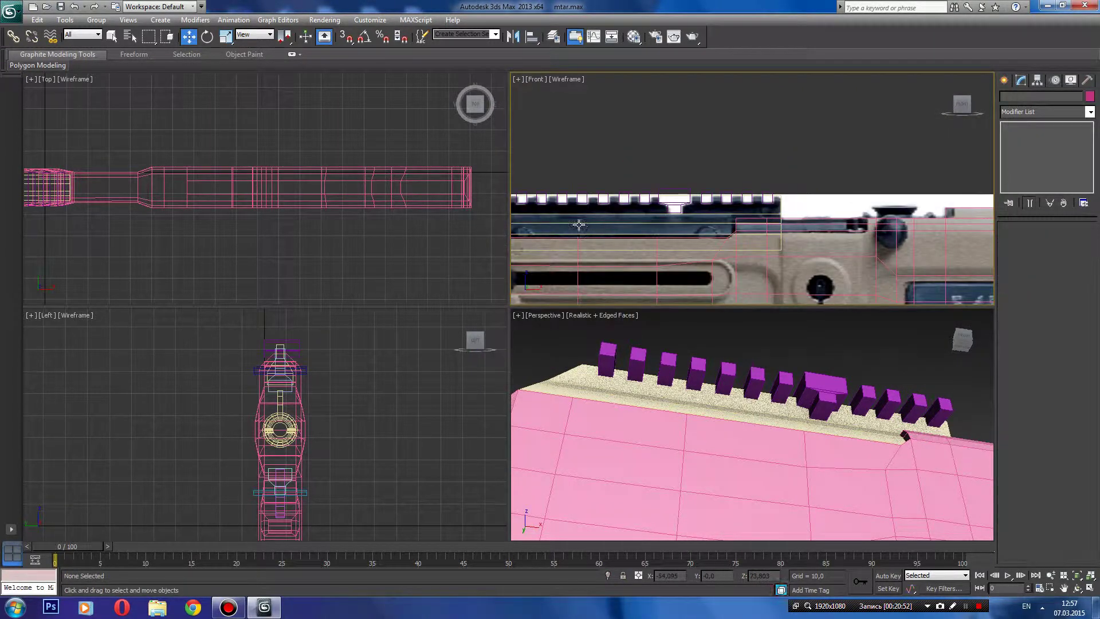
scroll(717, 263, down, 1)
scroll(611, 228, up, 1)
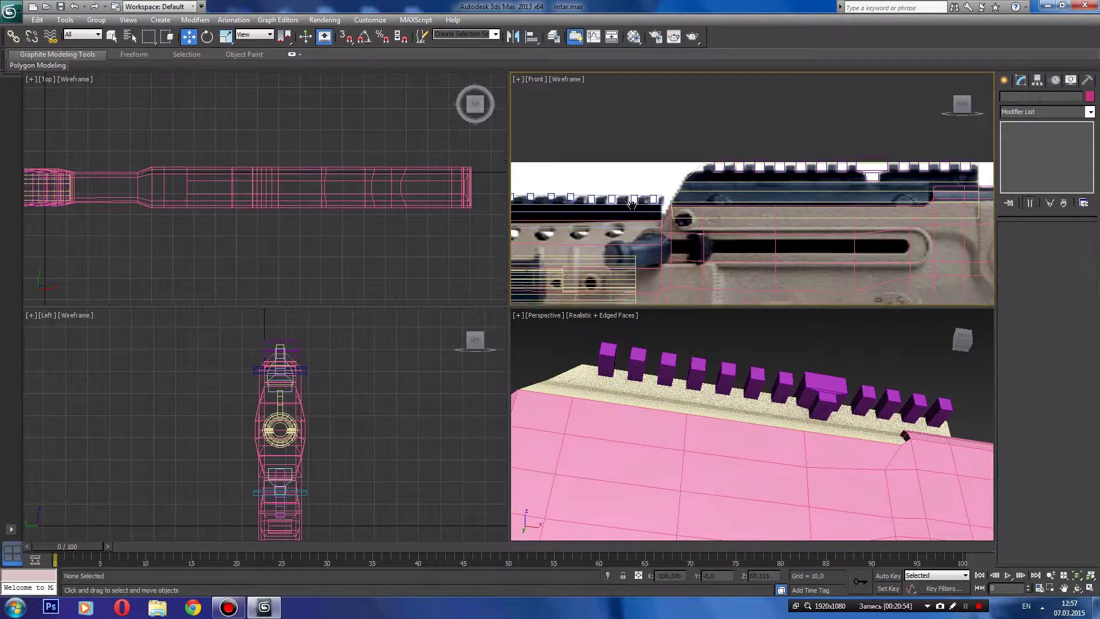
scroll(653, 221, up, 1)
scroll(699, 212, up, 1)
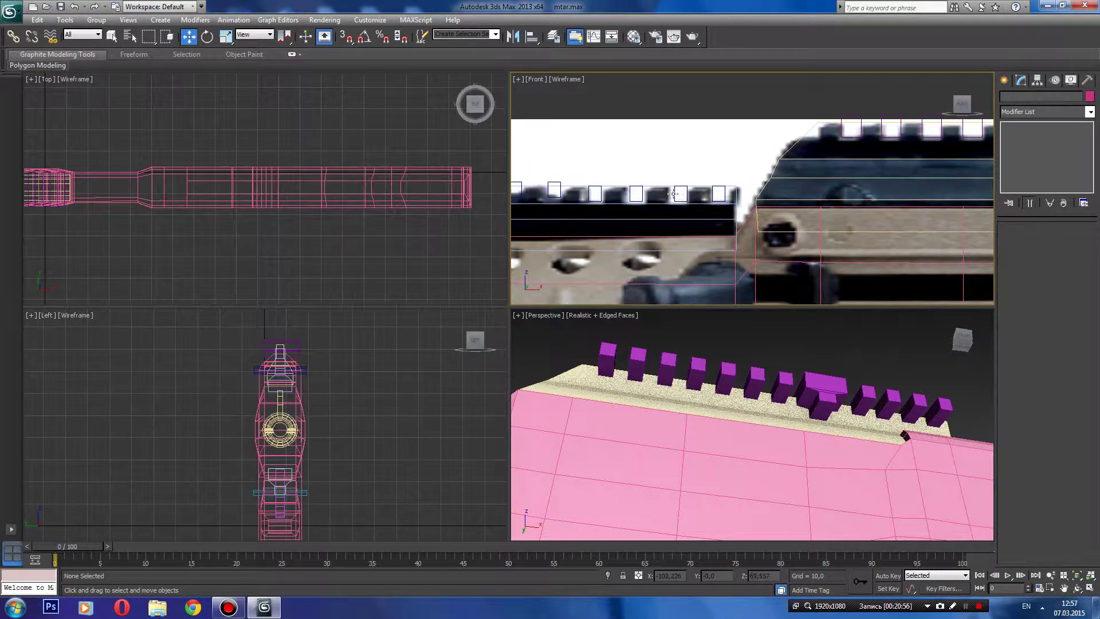
click(677, 194)
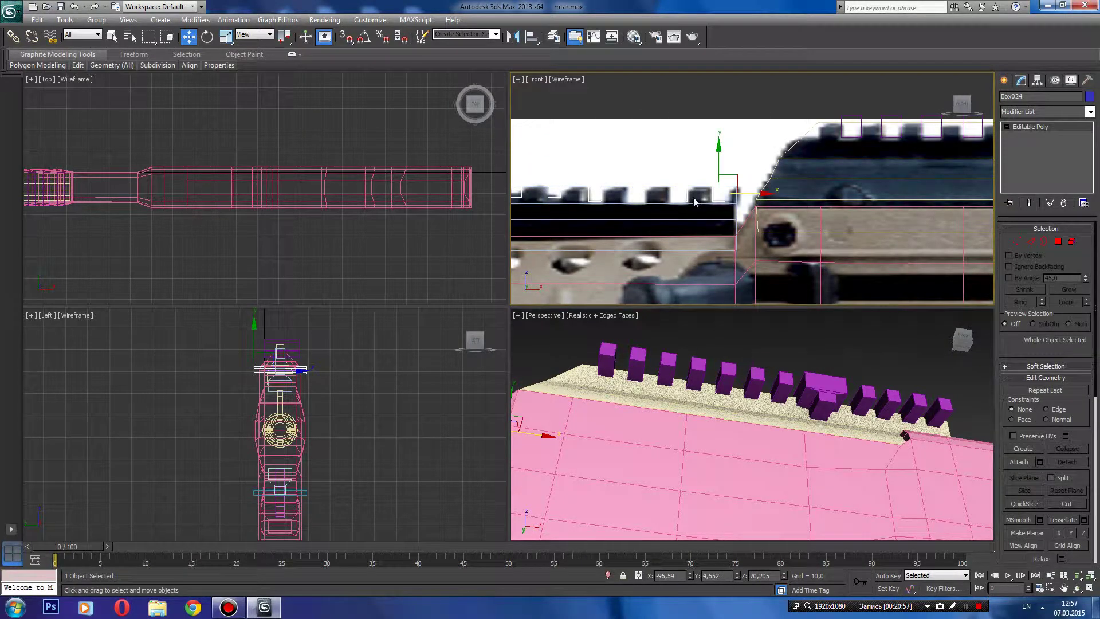
click(1018, 242)
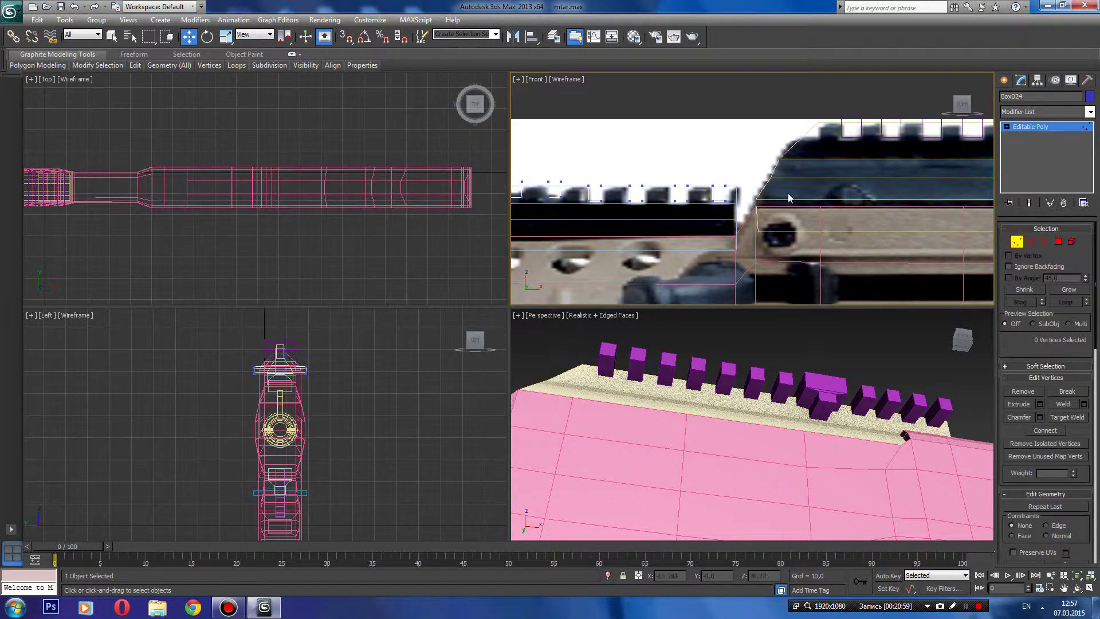
mouse_move(737, 164)
mouse_down()
mouse_move(556, 193)
mouse_move(577, 195)
mouse_up()
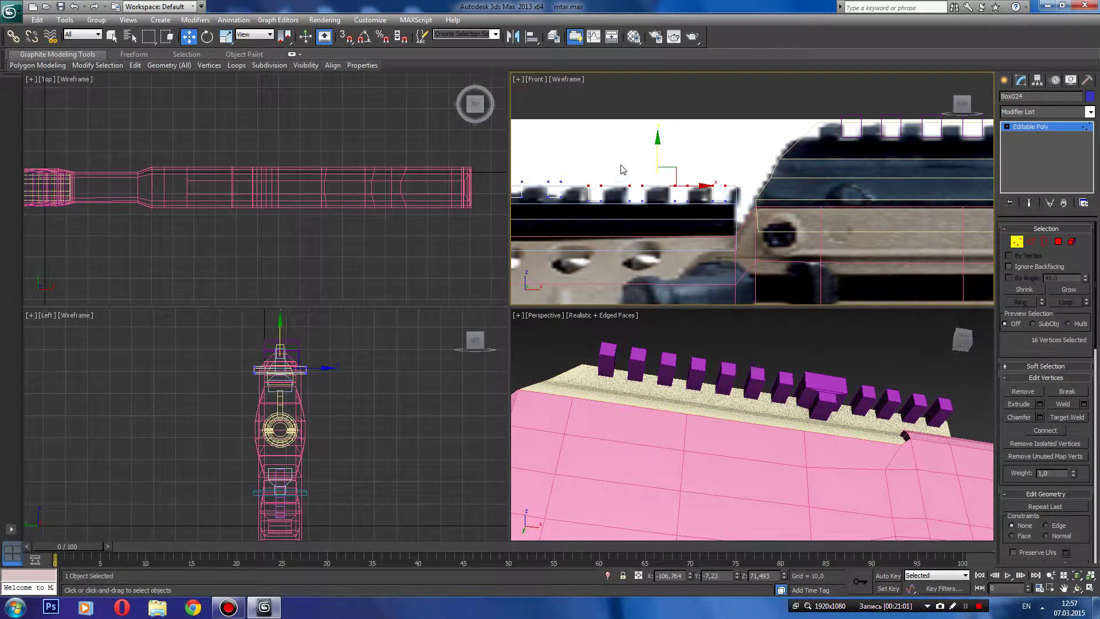
- Raise those top vertices slightly, exit Vertex mode and select the tall tooth boxes
drag(657, 144, 657, 129)
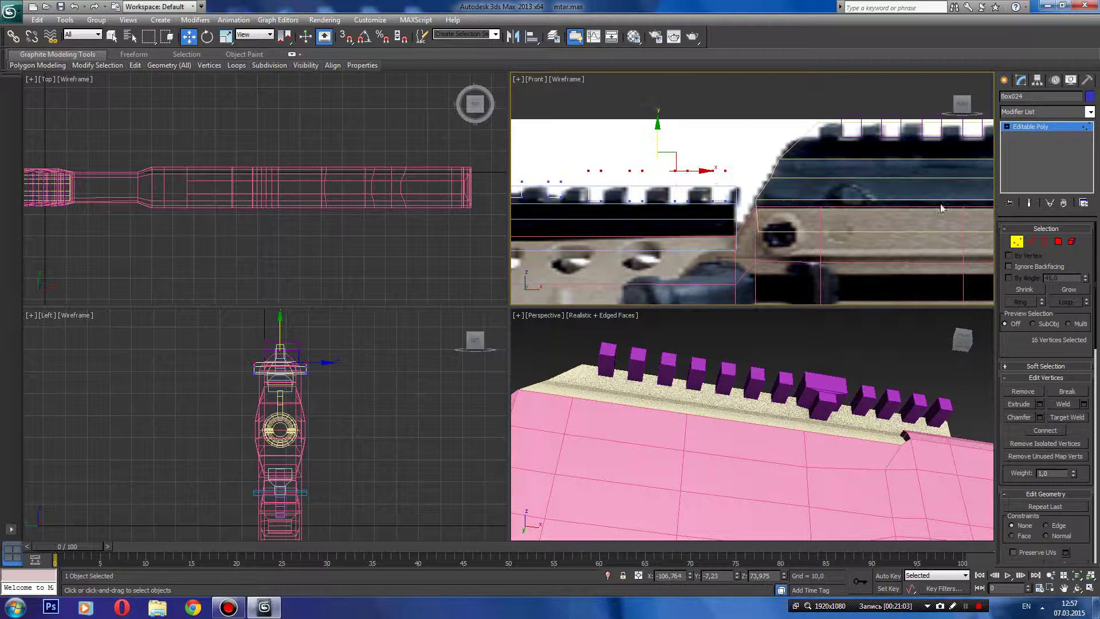
click(1017, 242)
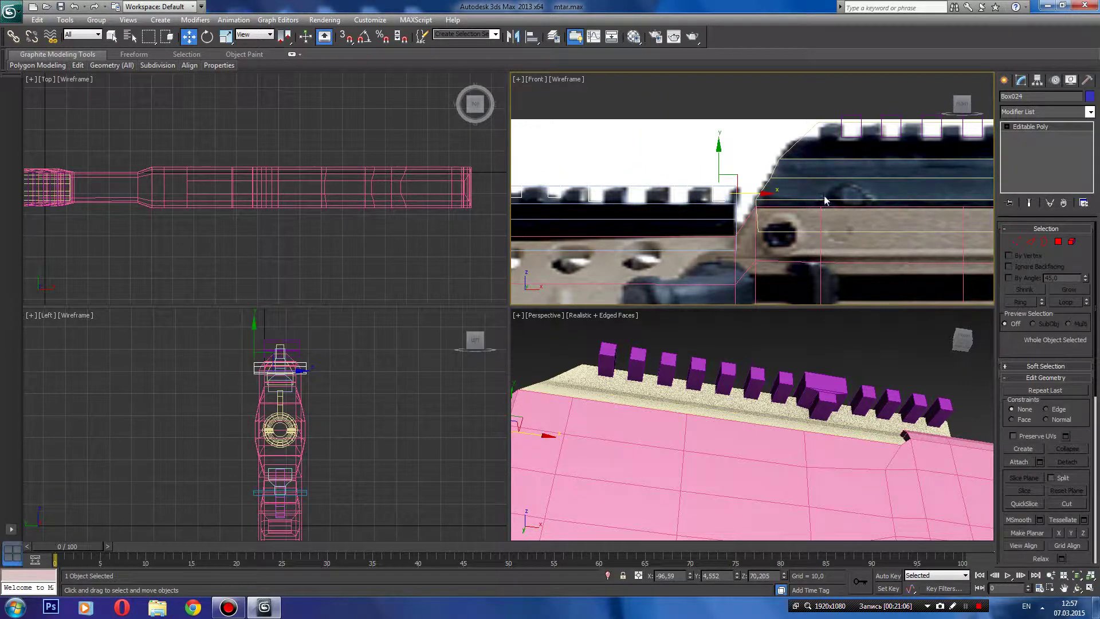
middle_drag(559, 220, 756, 214)
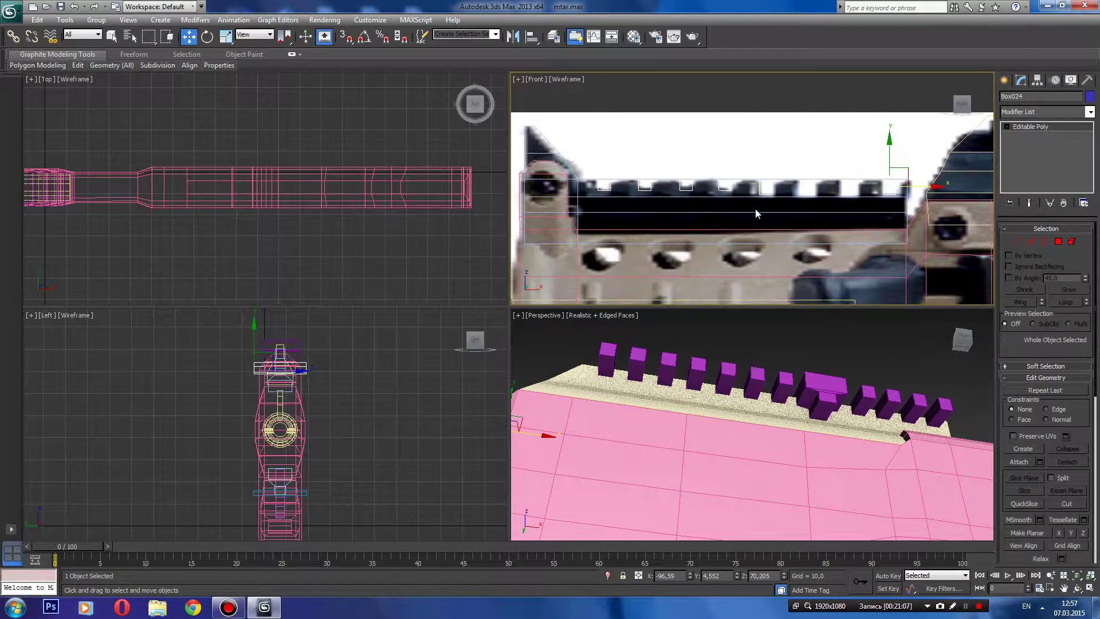
click(784, 174)
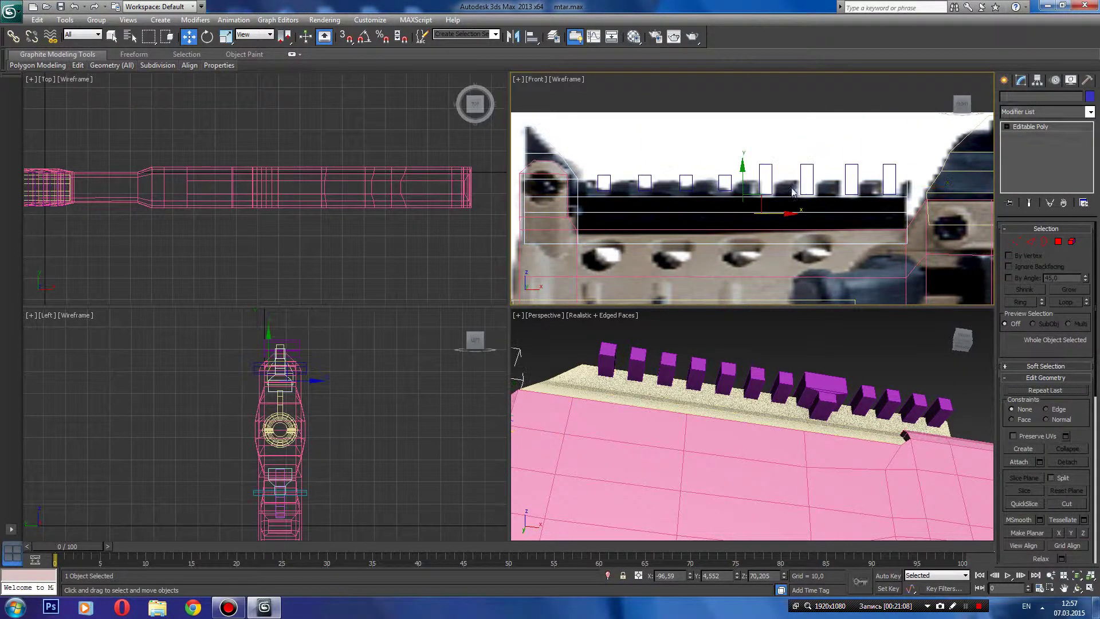
- Subtract the final cutter box from the front top rail with ProBoolean
click(1004, 80)
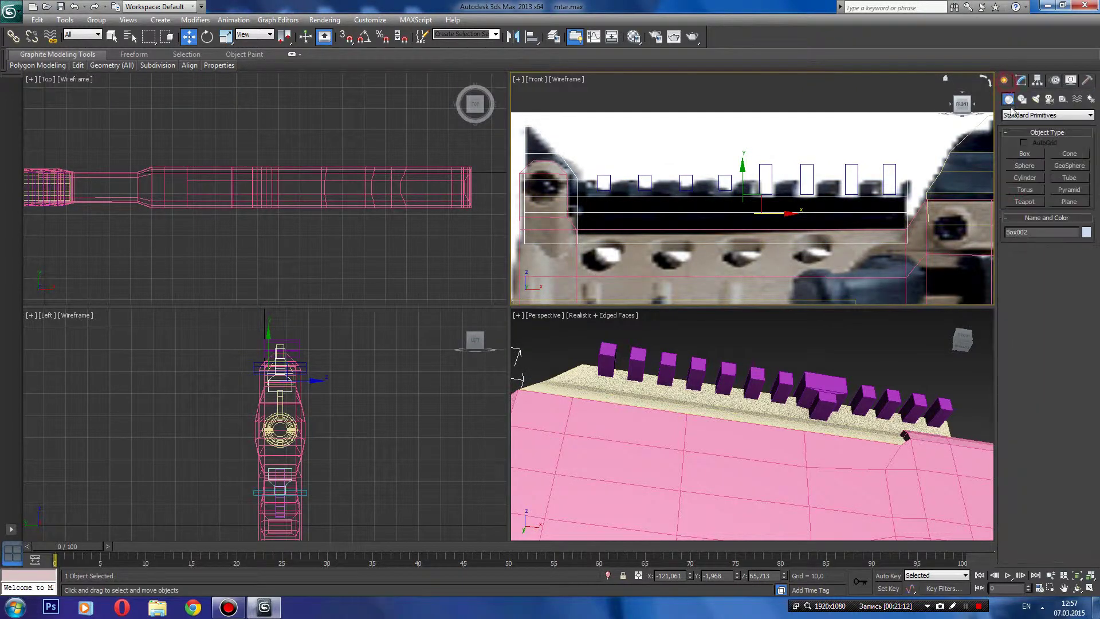
click(1011, 115)
click(1020, 137)
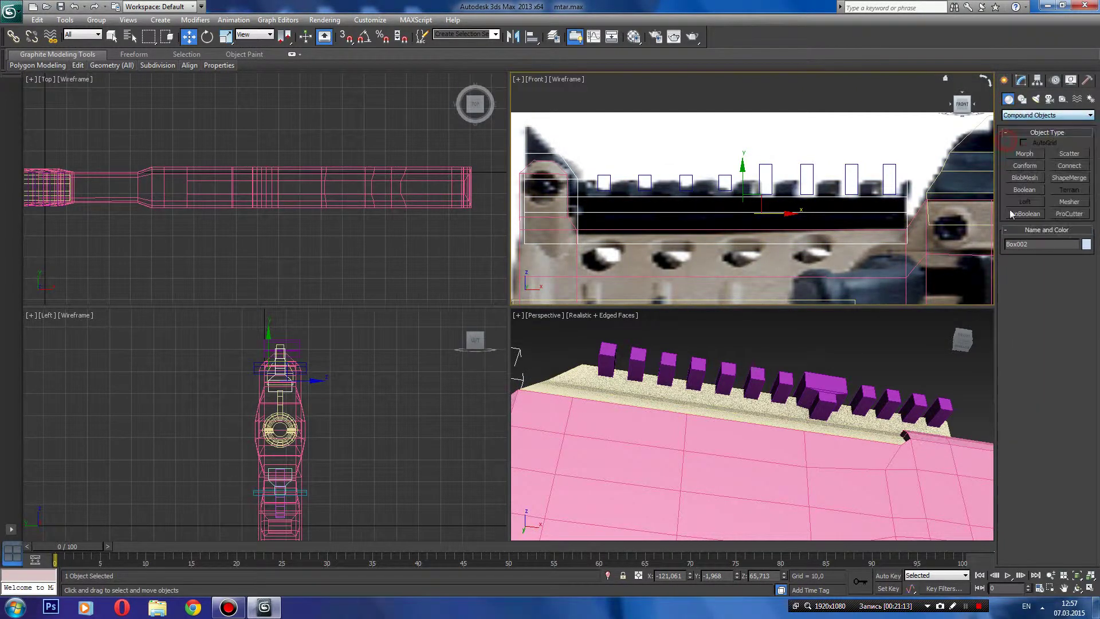
click(1023, 215)
click(1029, 275)
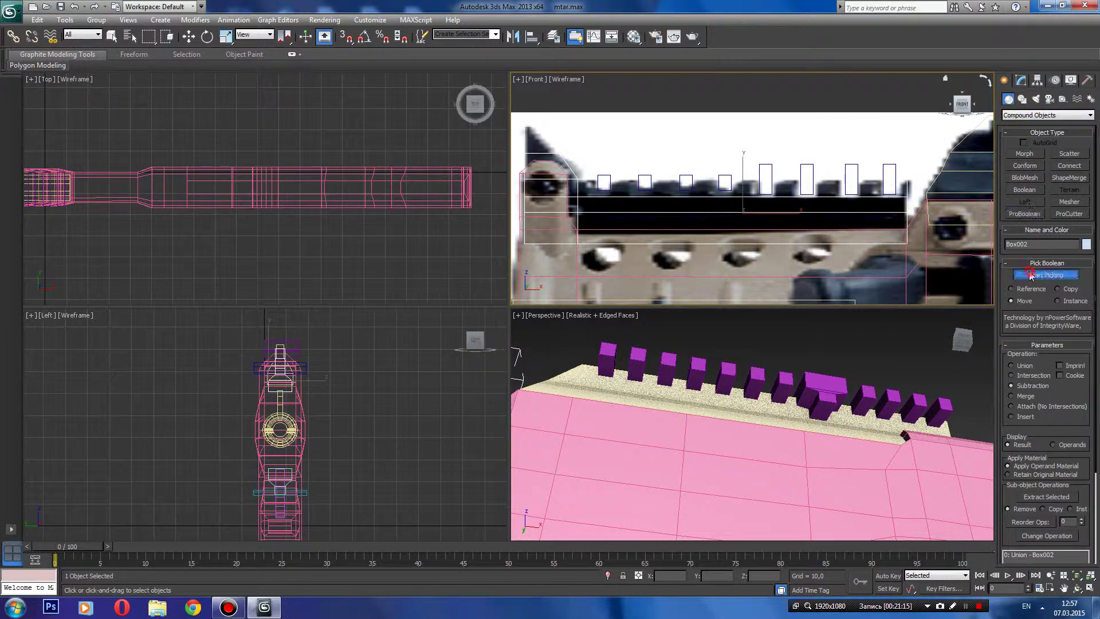
click(802, 165)
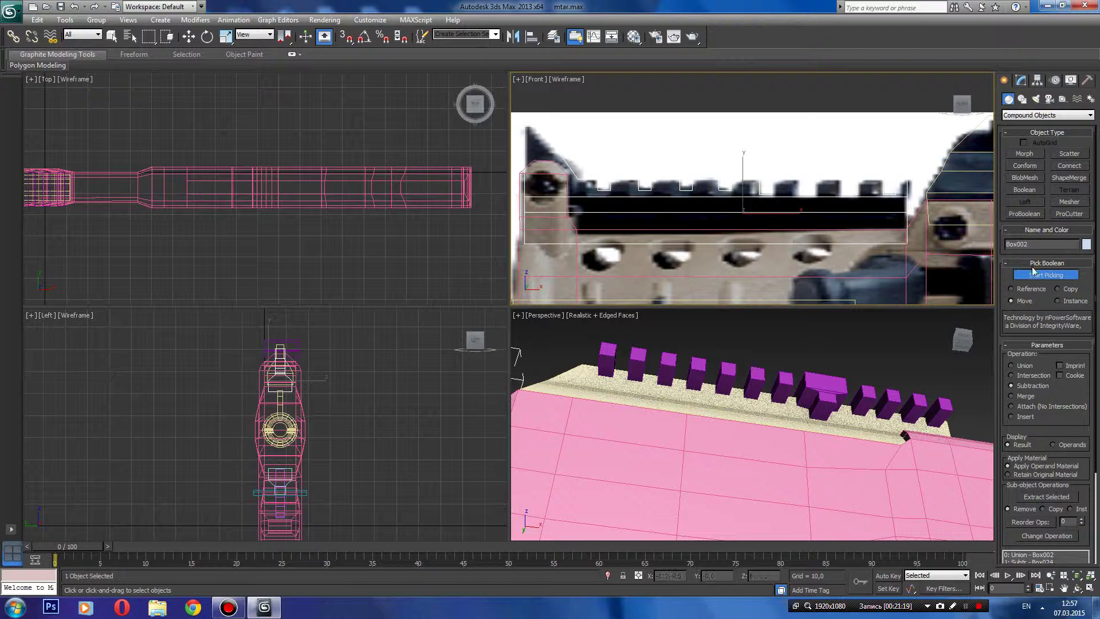
click(1021, 276)
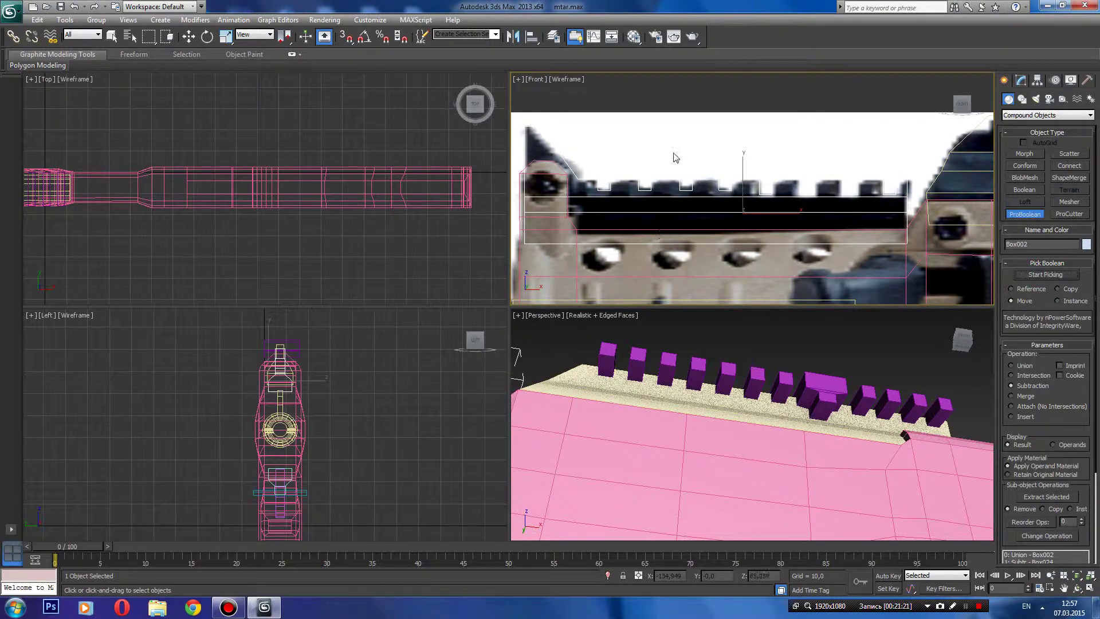
key(w)
- Pan and orbit the views to inspect the toothed rifle from the side
middle_drag(570, 232, 679, 229)
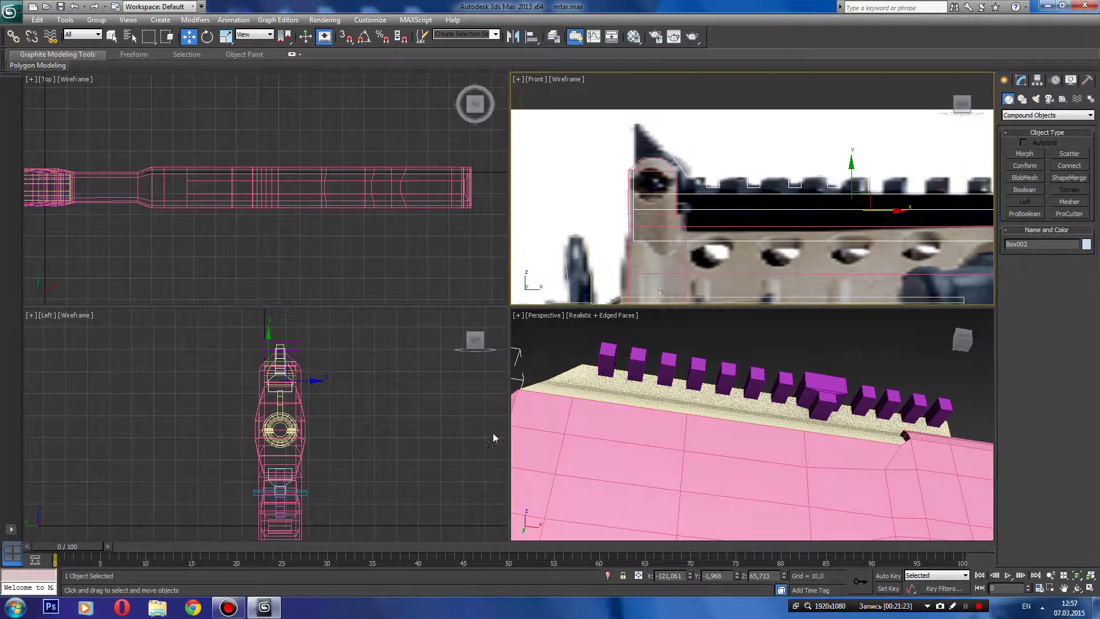
middle_drag(494, 439, 500, 434)
middle_drag(575, 416, 688, 435)
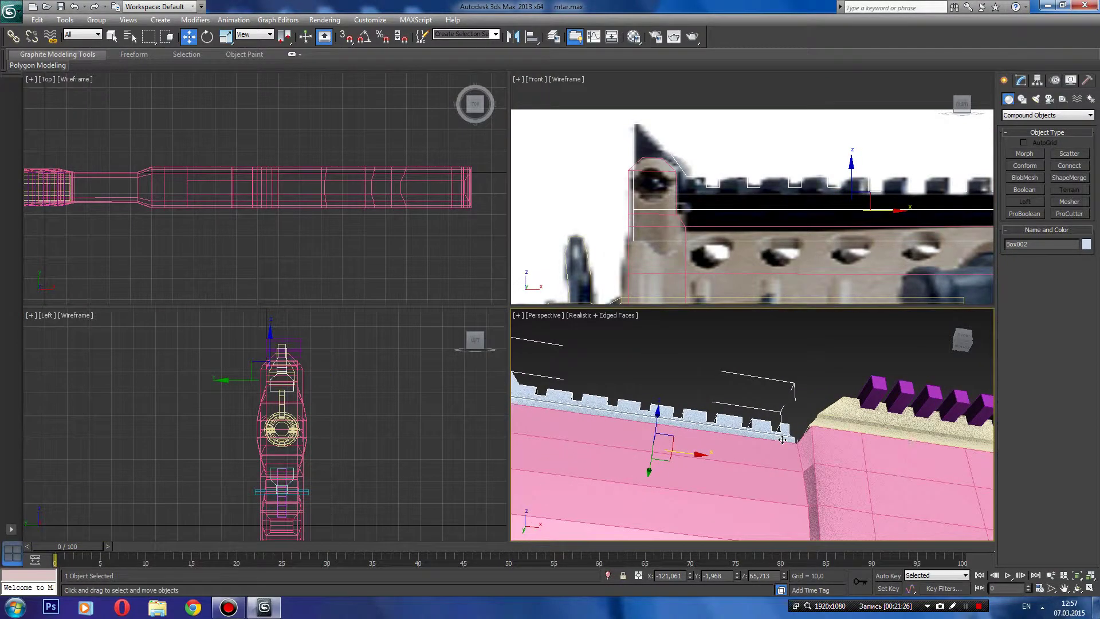
drag(952, 350, 929, 351)
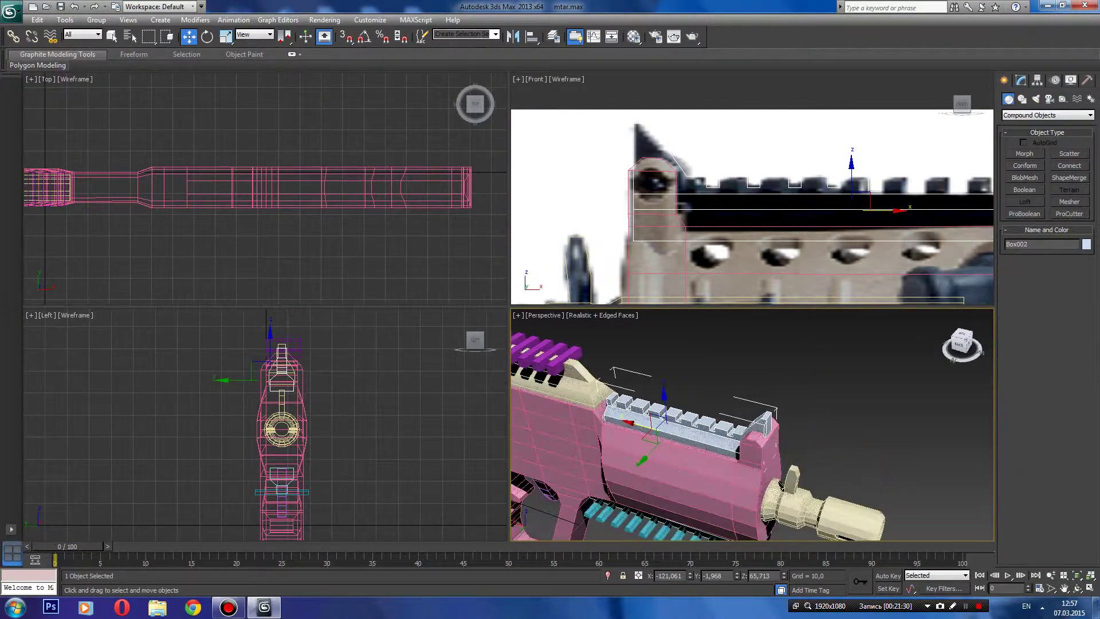
drag(951, 350, 965, 347)
click(962, 344)
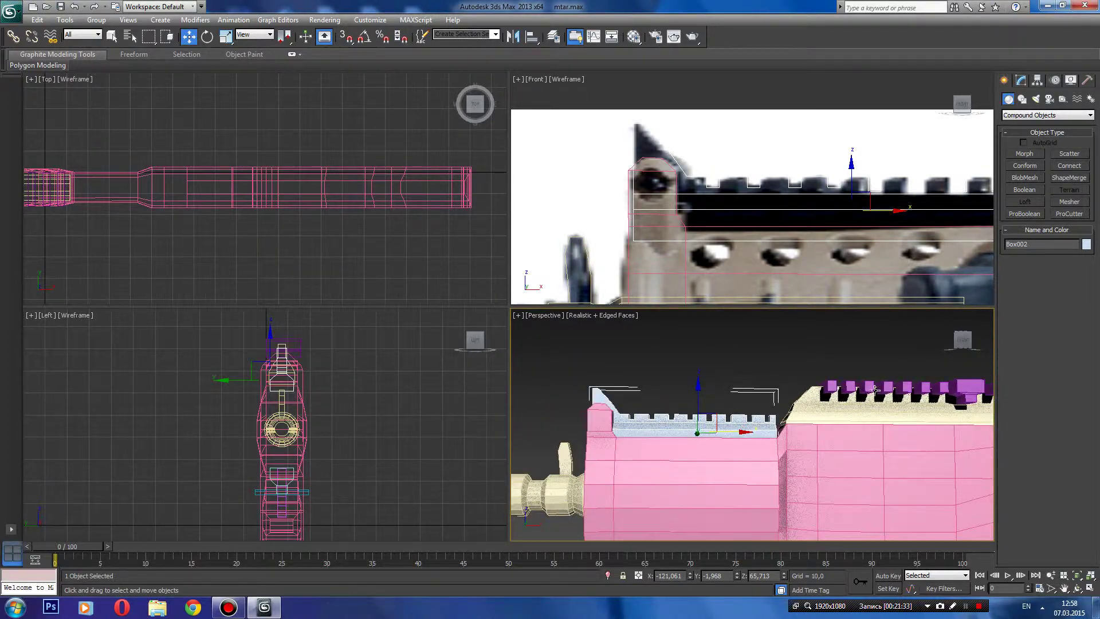
scroll(815, 441, down, 2)
middle_drag(815, 441, 824, 382)
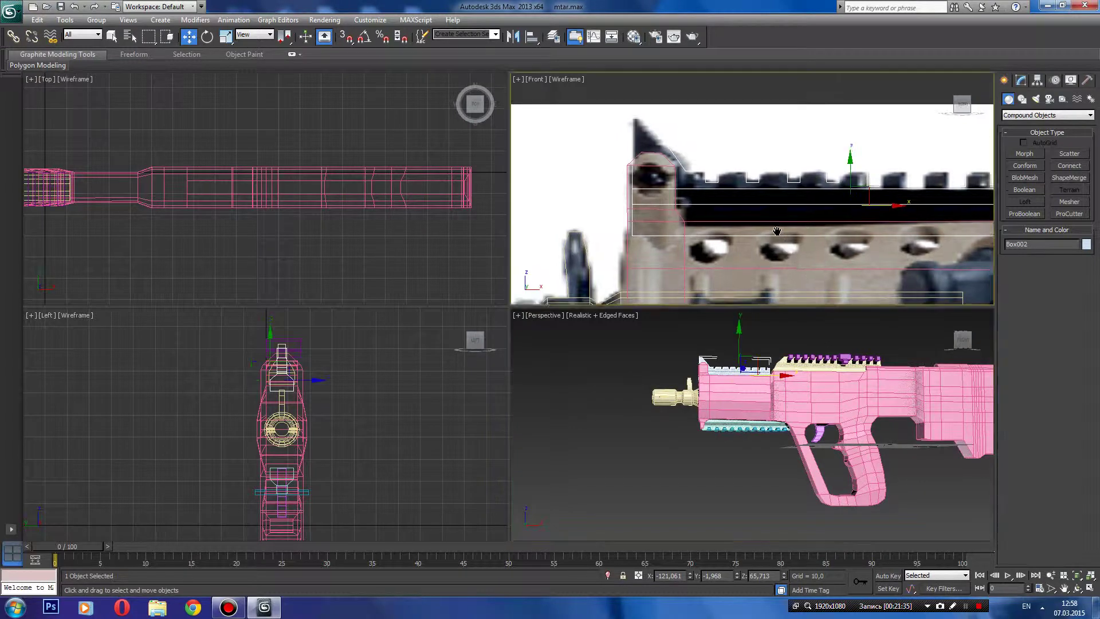
middle_drag(702, 295, 670, 162)
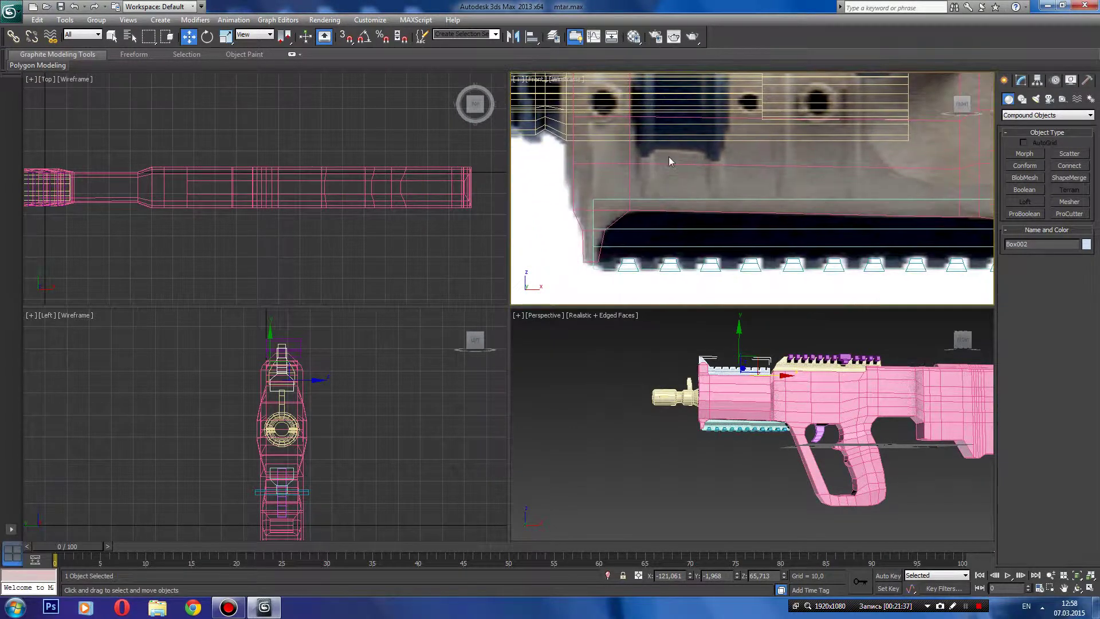
- Subtract the trapezoid cutters from the lower rail Box003 with ProBoolean
click(665, 247)
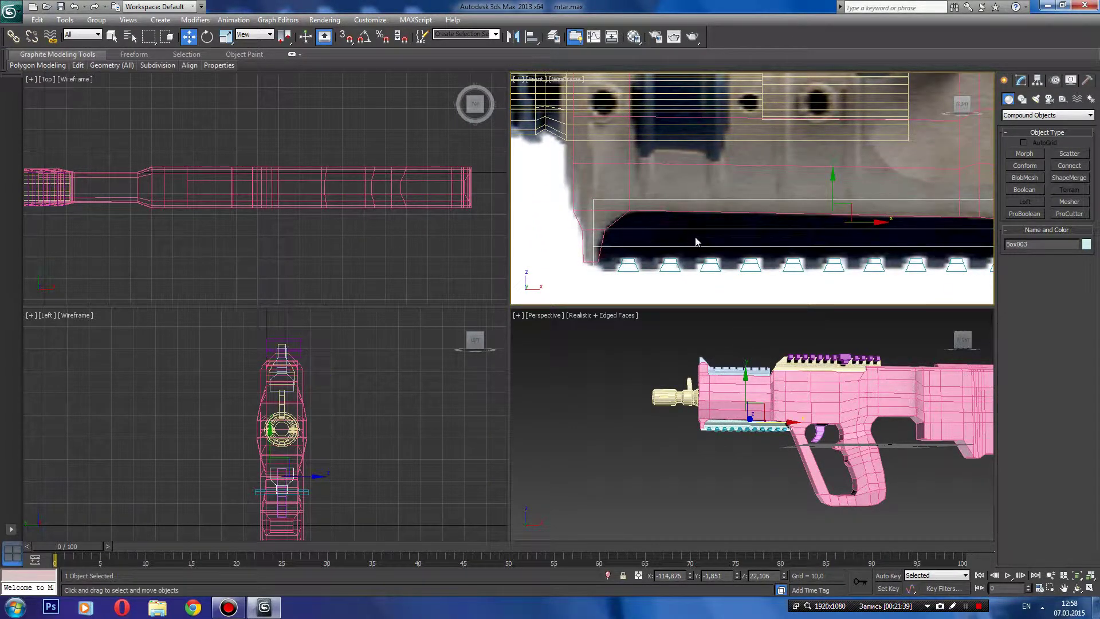
click(1011, 215)
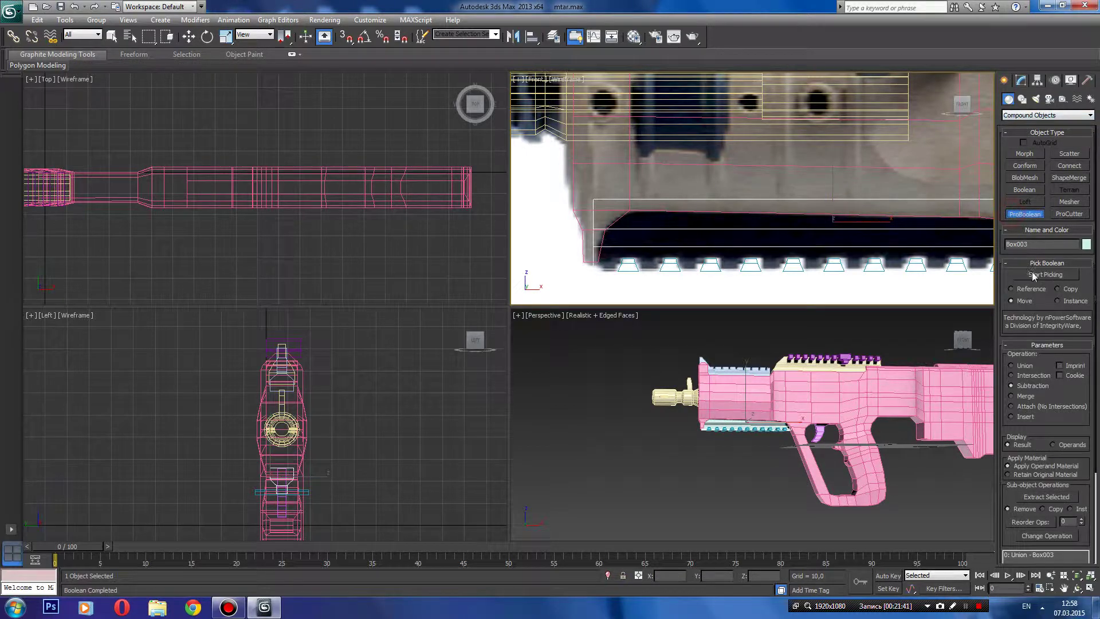
click(1033, 275)
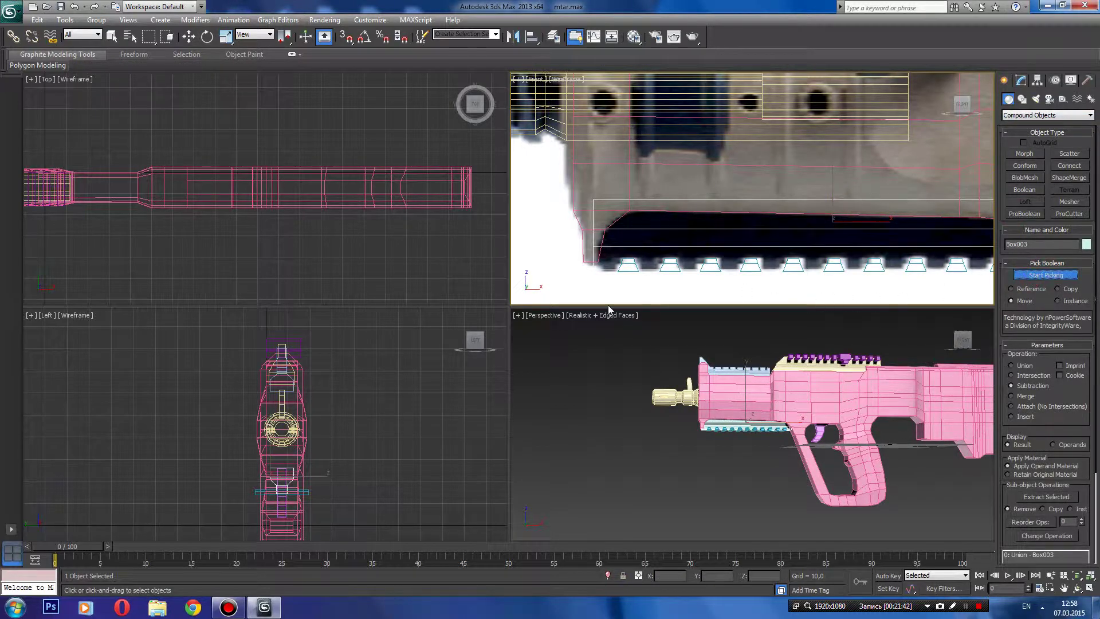
click(620, 264)
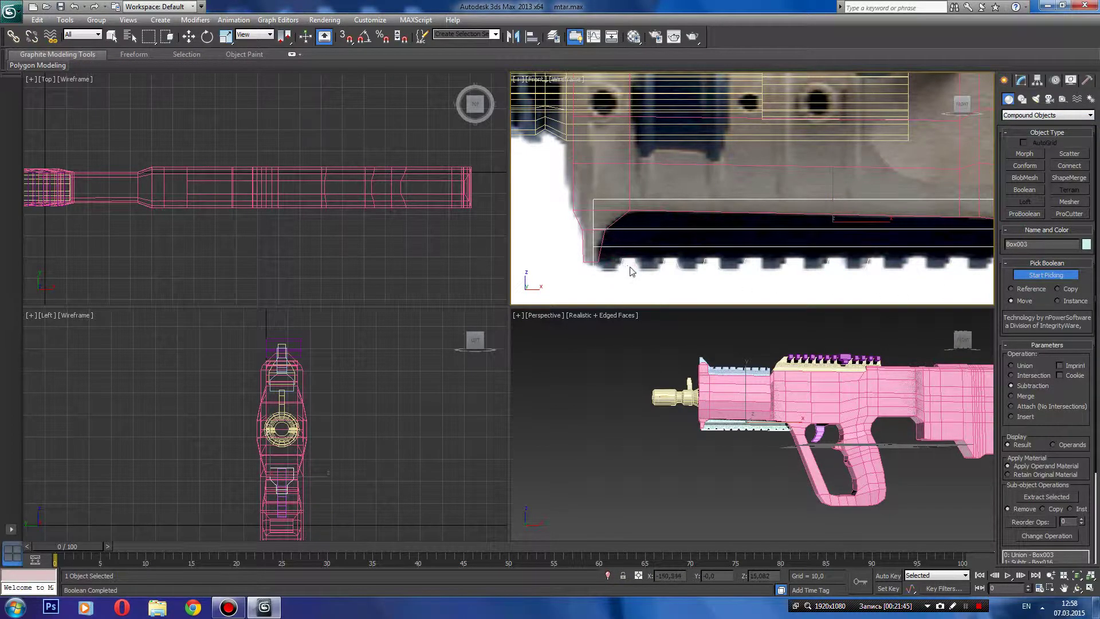
click(1030, 273)
- Orbit the Perspective view to inspect the notched underside rail and the gun from above
scroll(704, 468, up, 2)
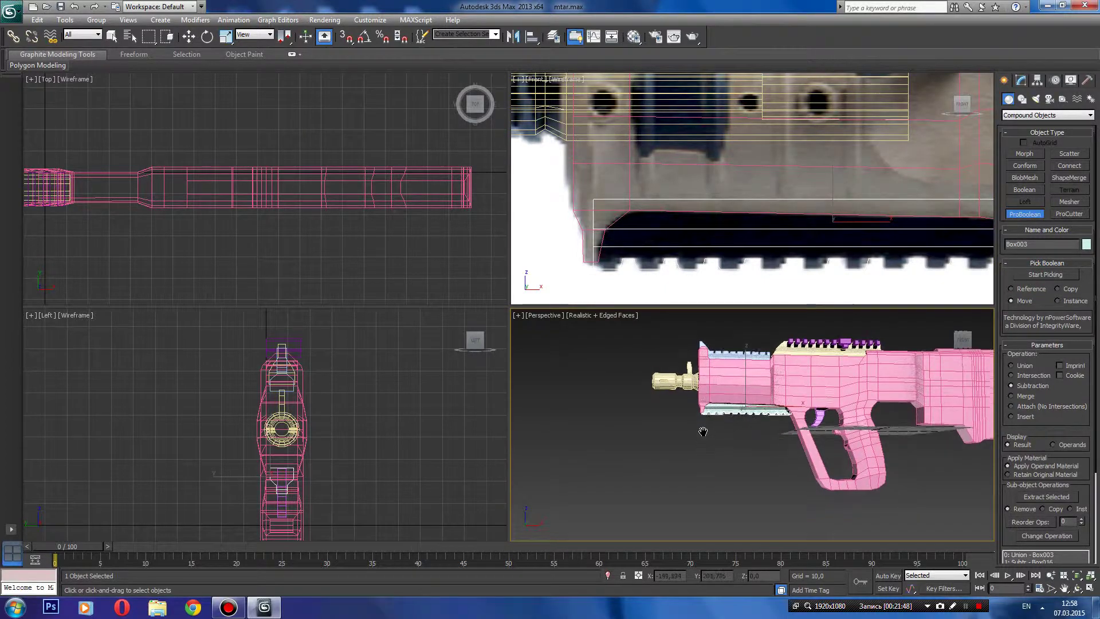
scroll(717, 400, up, 3)
key(w)
scroll(718, 404, up, 4)
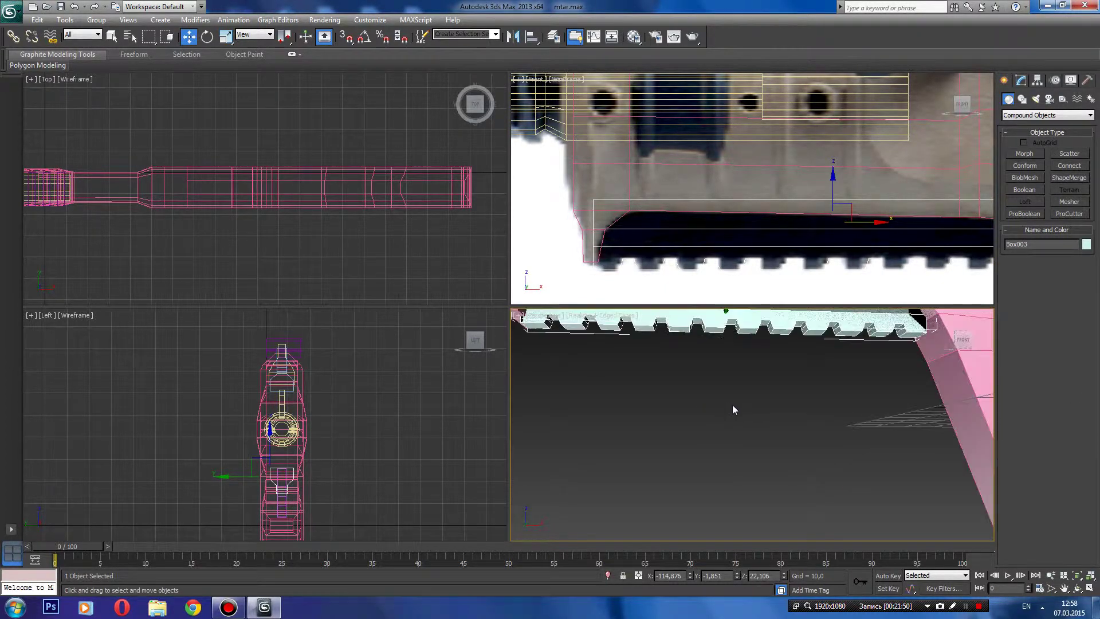
mouse_move(787, 395)
alt+middle_down()
mouse_move(787, 435)
mouse_move(836, 434)
mouse_move(750, 367)
alt+middle_up()
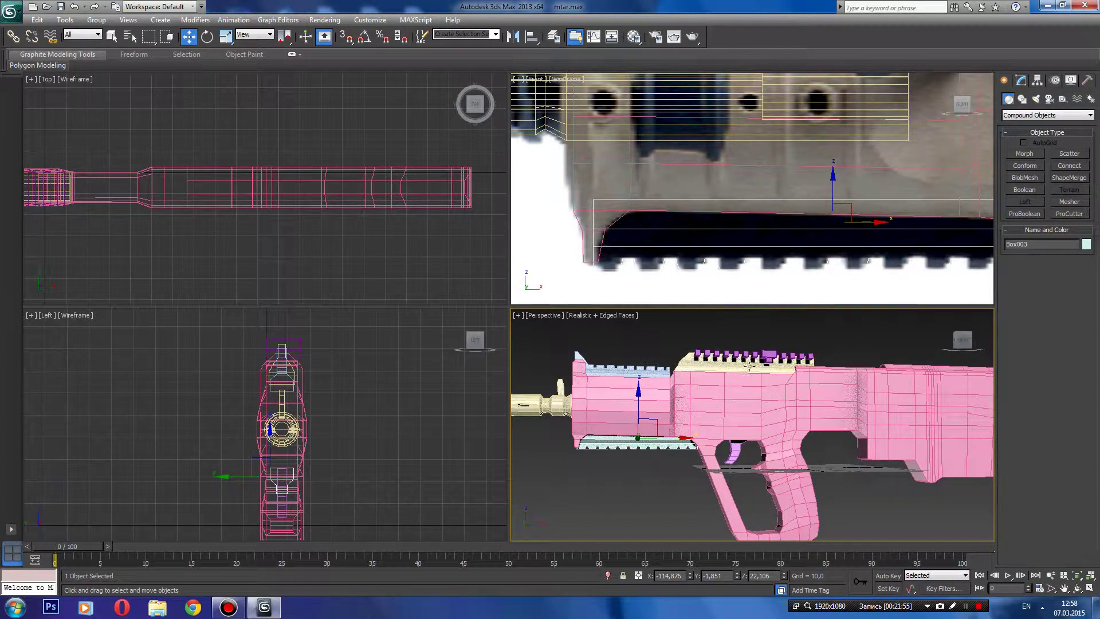
drag(963, 339, 667, 192)
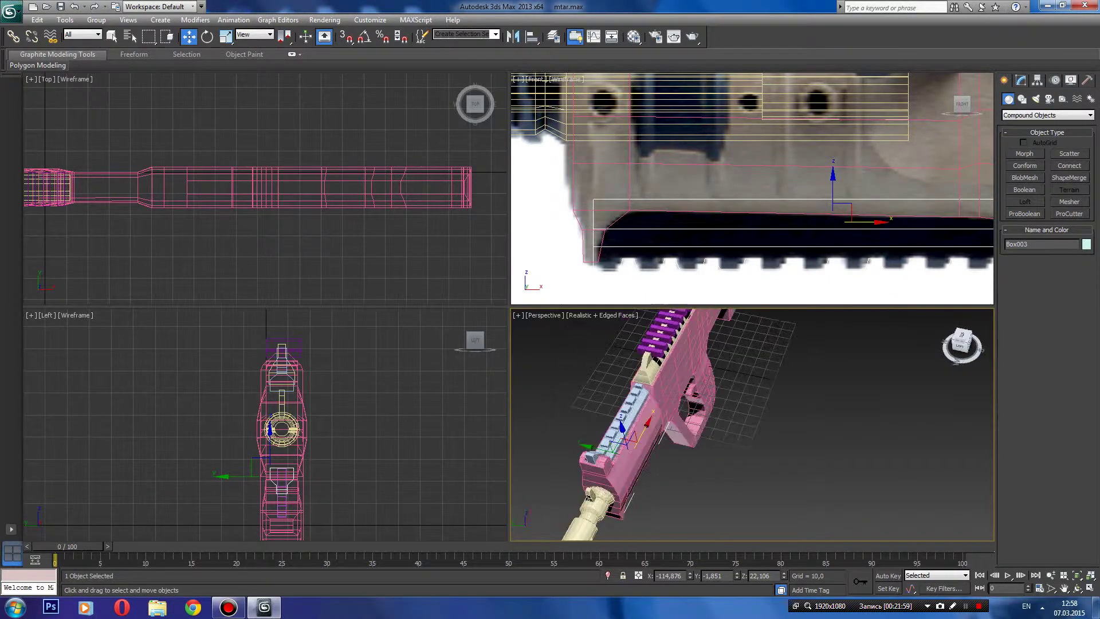
- Frame the top rail detail in the Front view and briefly select the rail teeth
middle_drag(666, 192, 601, 252)
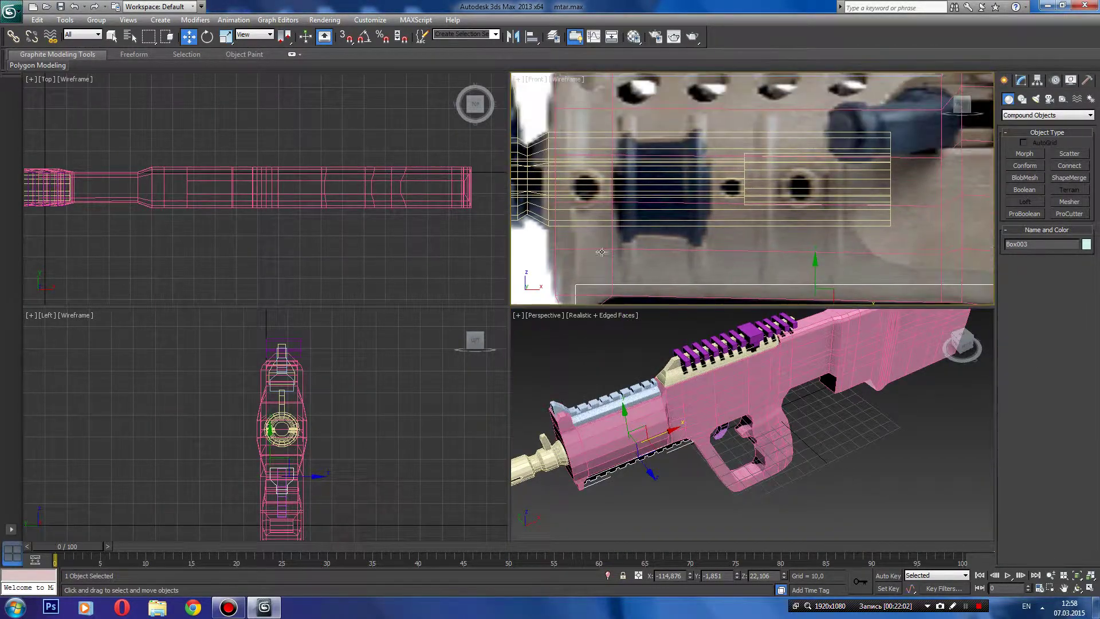
mouse_move(672, 123)
middle_down()
mouse_move(672, 146)
mouse_move(621, 183)
middle_up()
scroll(584, 180, down, 2)
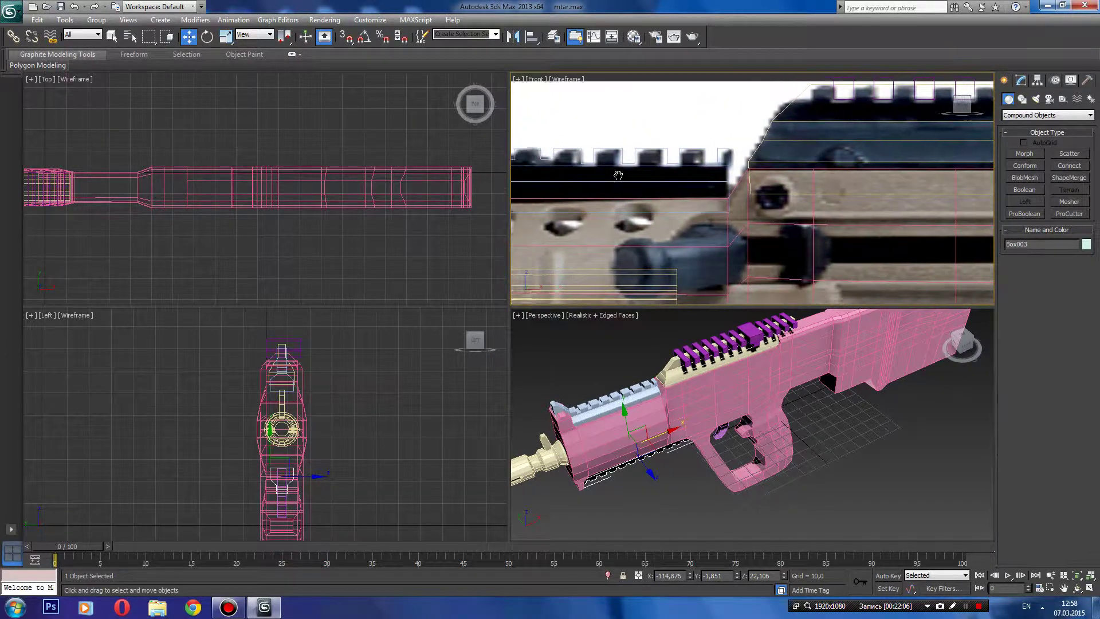
scroll(739, 192, down, 2)
scroll(855, 201, up, 2)
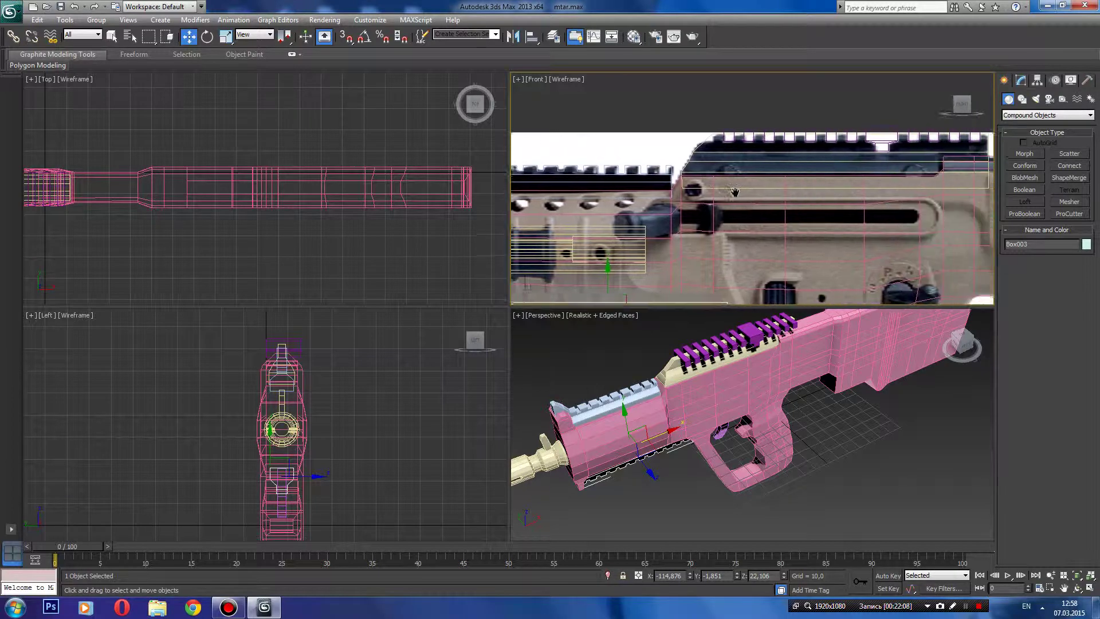
scroll(745, 224, up, 1)
scroll(639, 244, up, 1)
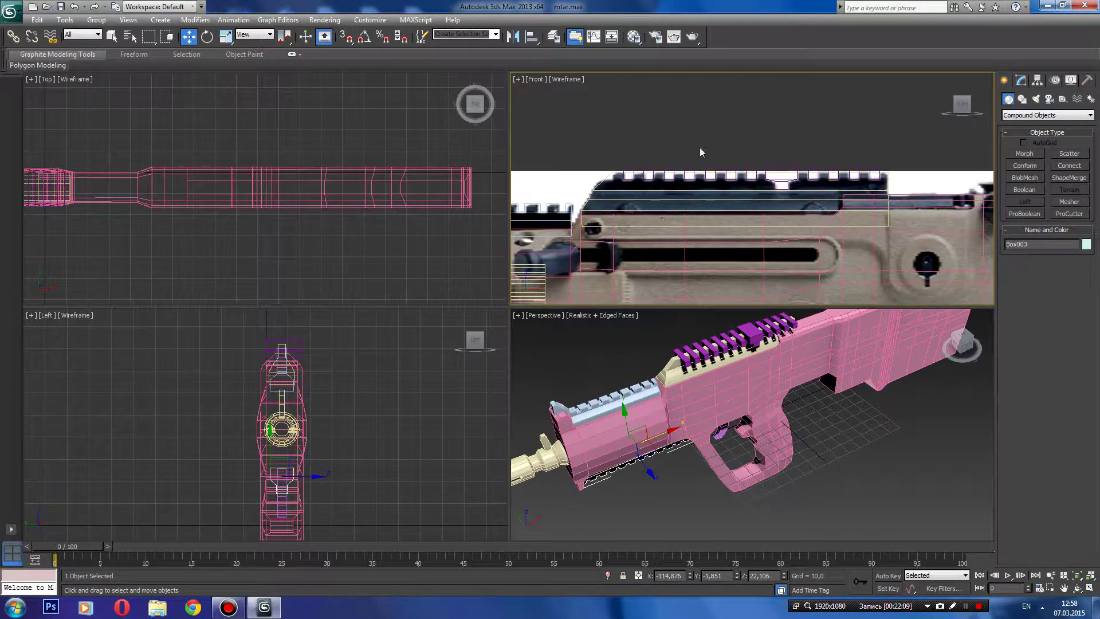
drag(702, 152, 675, 172)
click(737, 117)
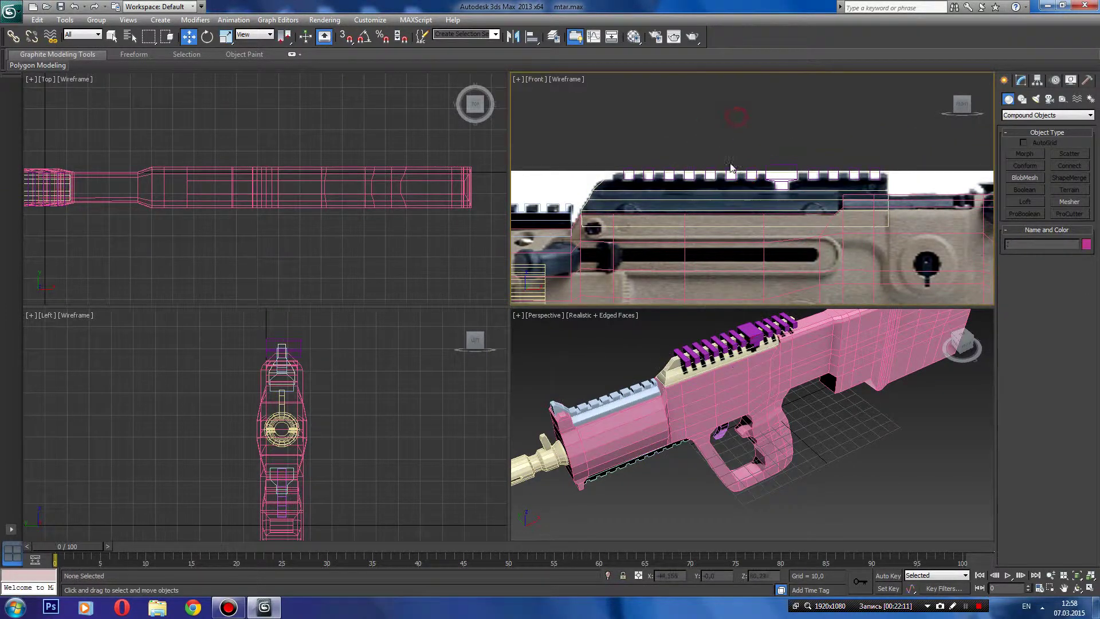
- Turn the upper rail Box004 into a ProBoolean and subtract the first three cutter boxes
click(706, 192)
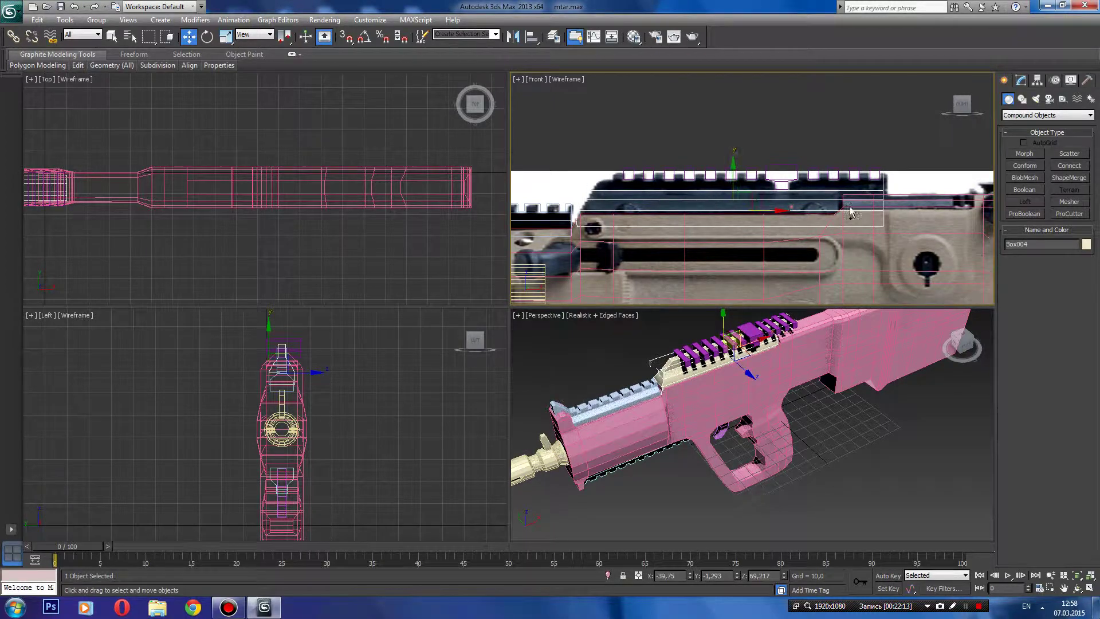
click(1022, 214)
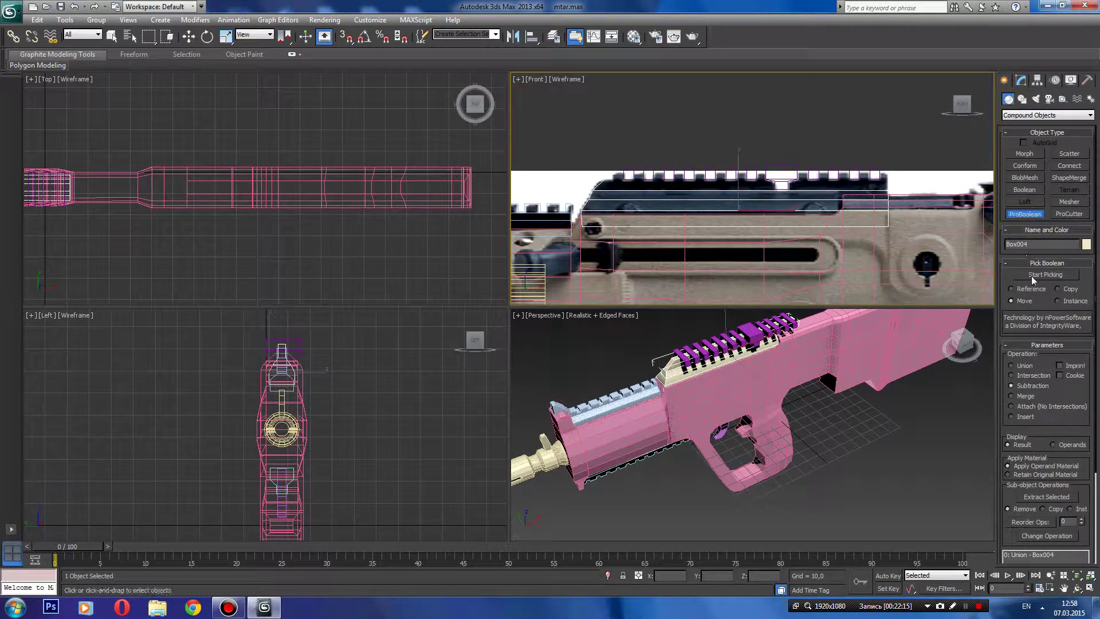
click(1032, 276)
click(628, 167)
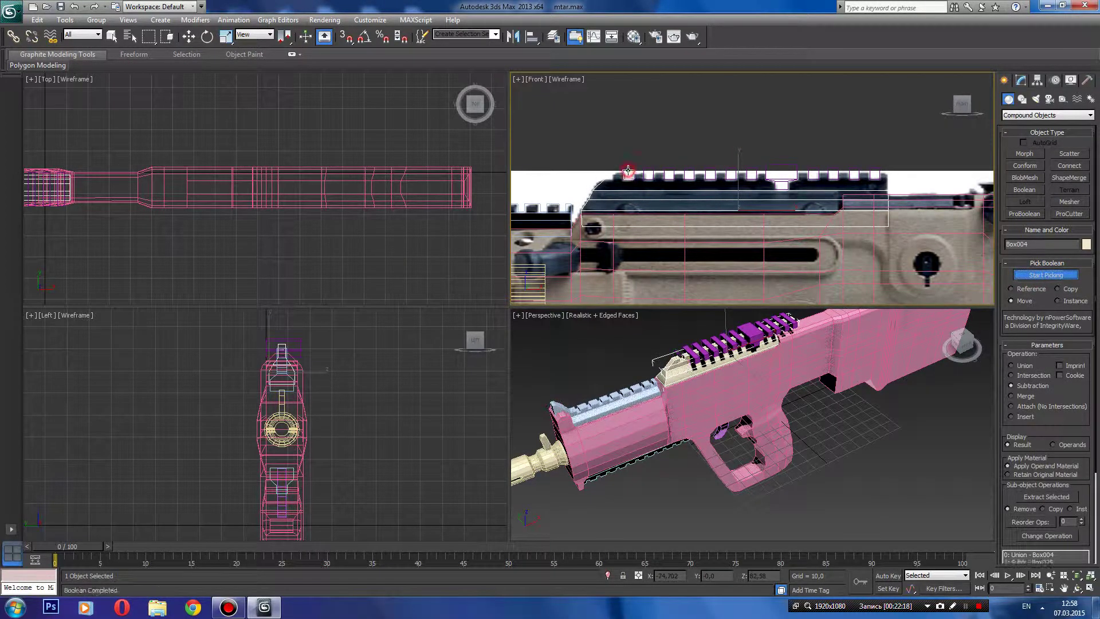
click(646, 167)
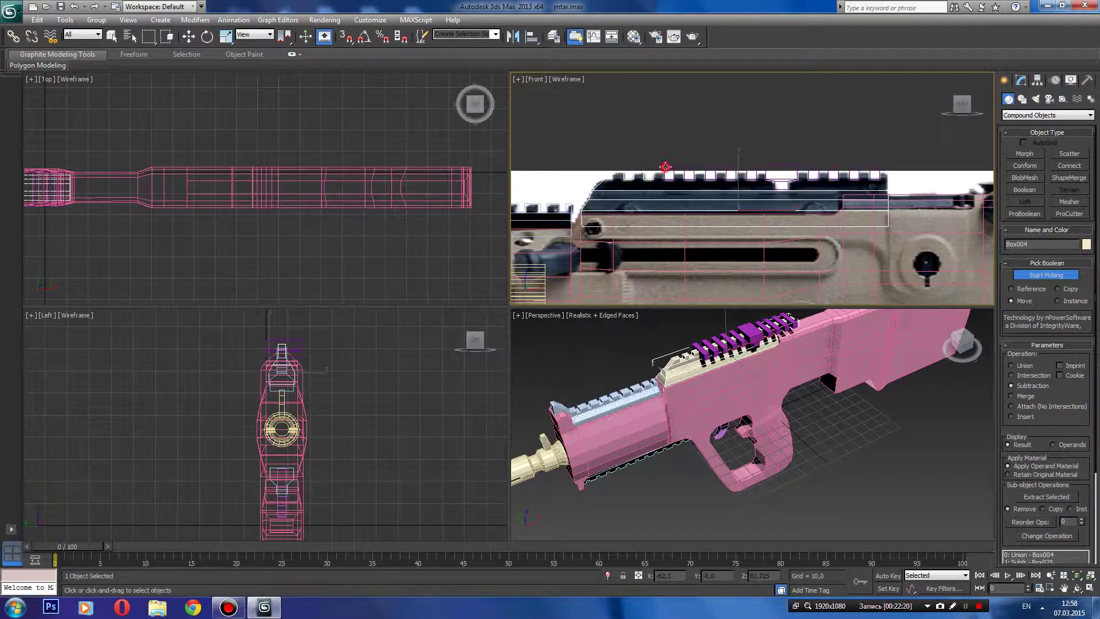
click(666, 170)
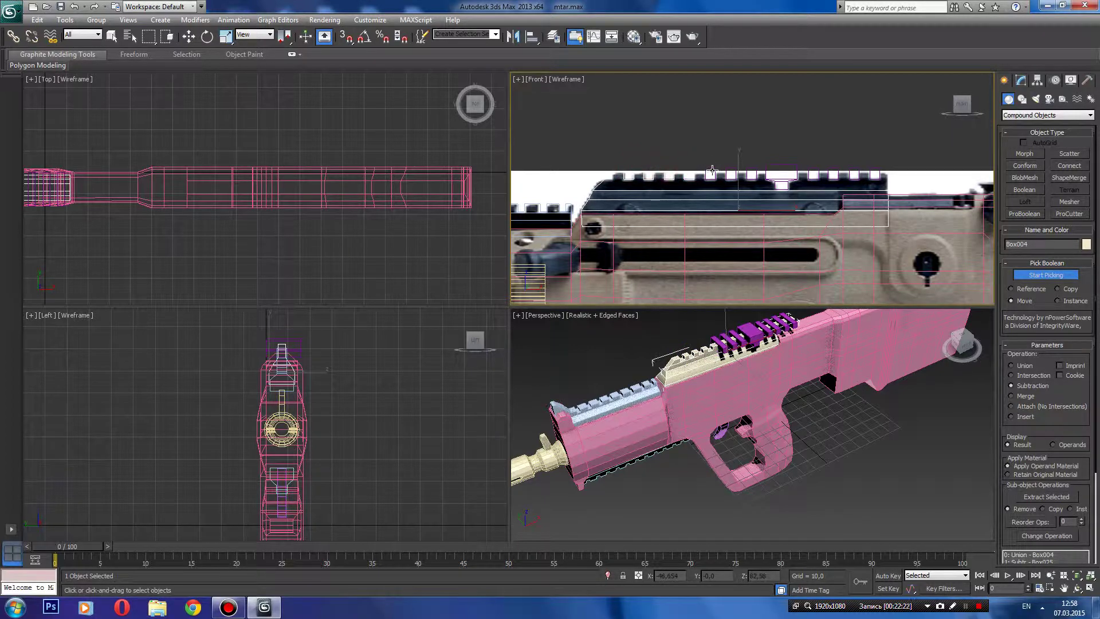
- Subtract the remaining purple rail boxes as notches, then deselect and switch to Move
click(713, 170)
click(731, 170)
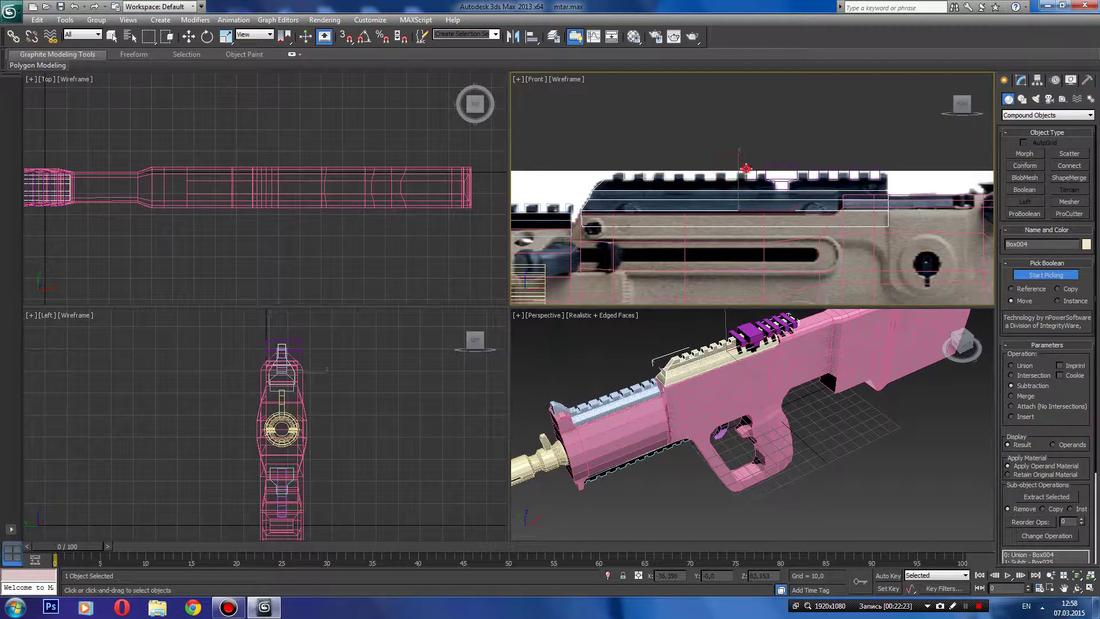
click(746, 168)
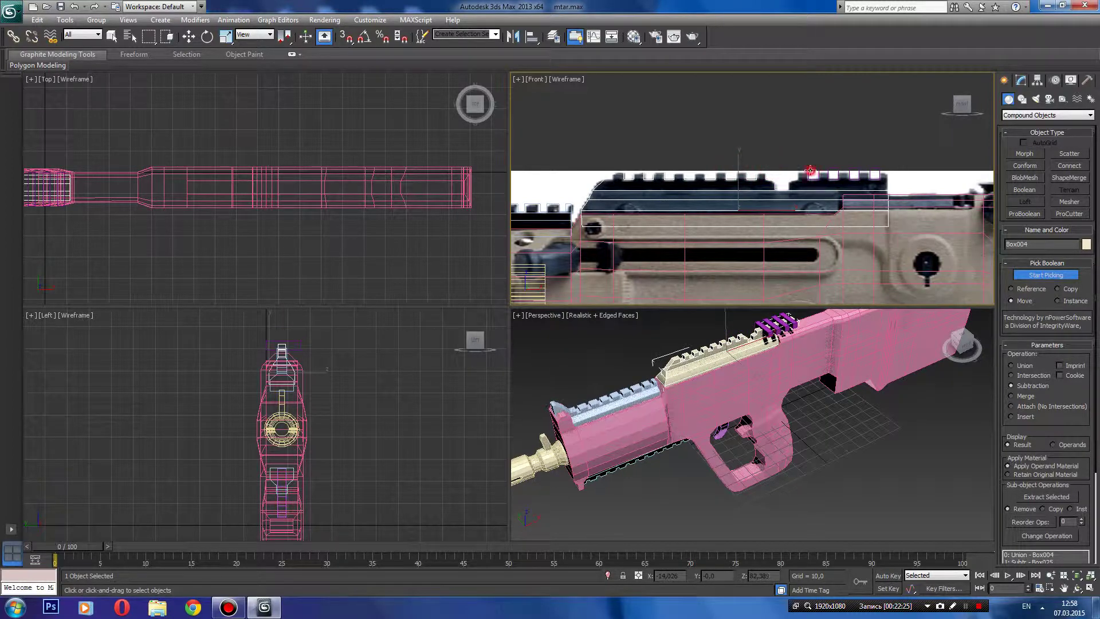
click(811, 171)
click(834, 171)
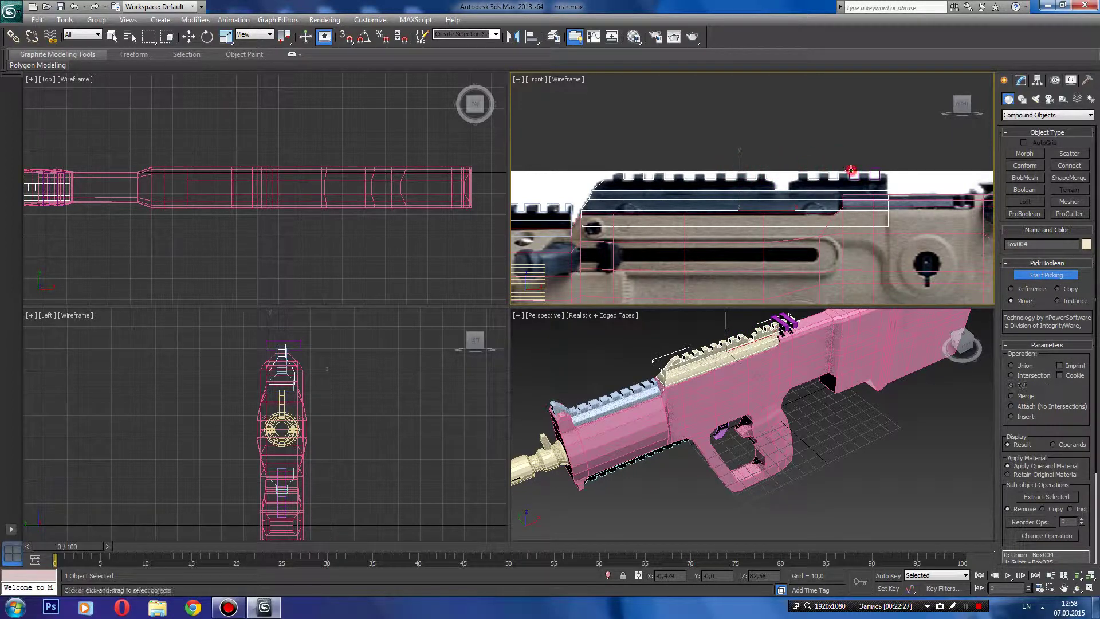
click(854, 172)
click(1031, 274)
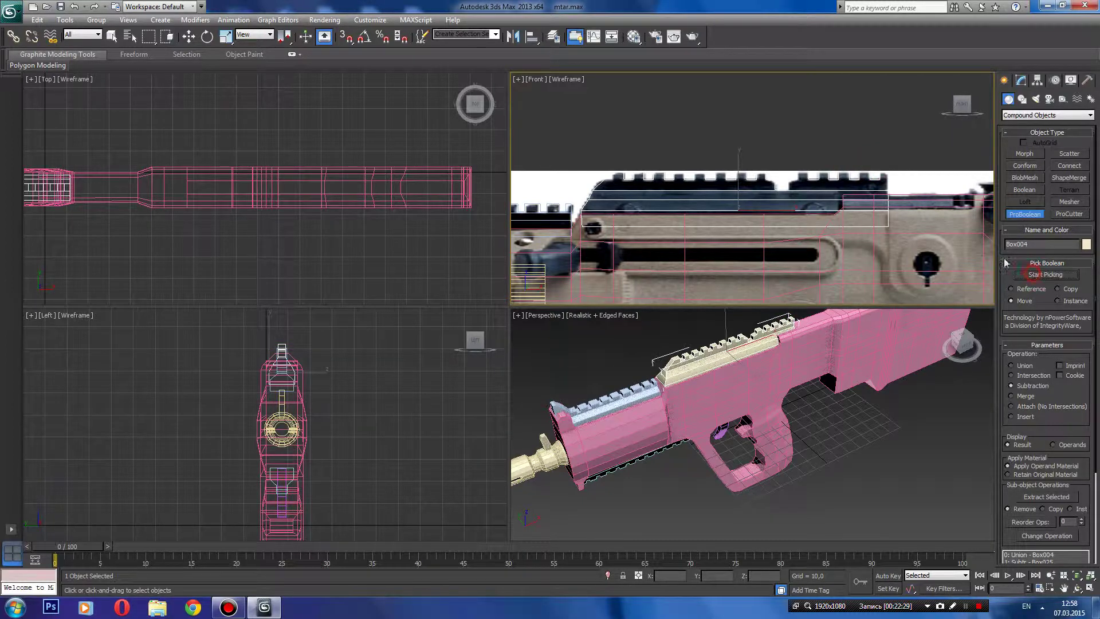
click(876, 141)
key(w)
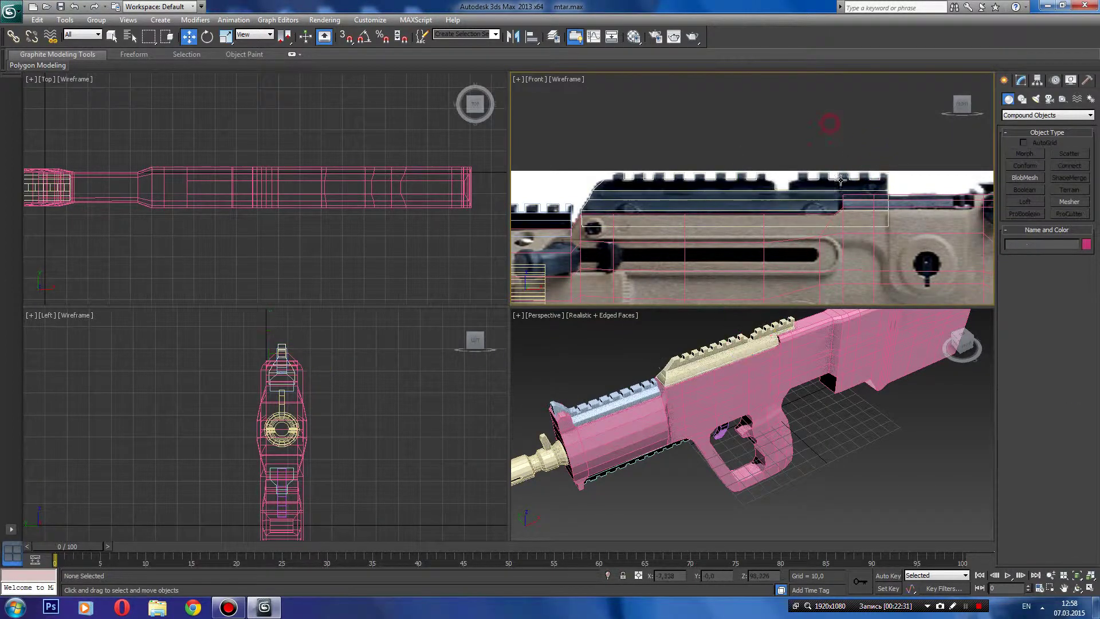
middle_drag(773, 367, 812, 406)
scroll(812, 406, up, 5)
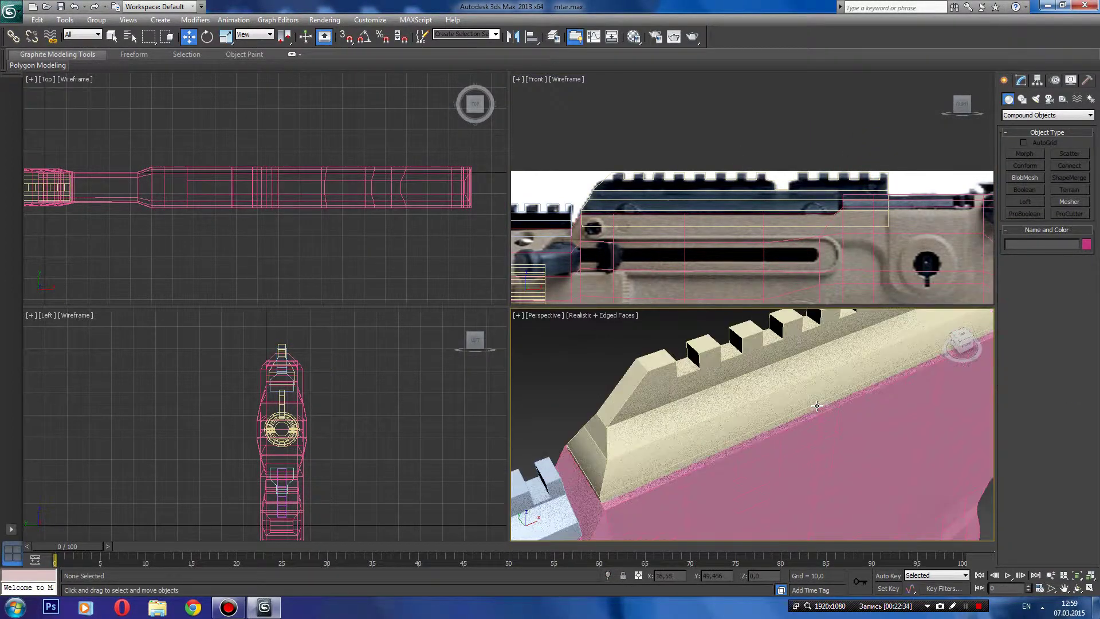
scroll(818, 406, down, 5)
scroll(818, 406, up, 5)
scroll(744, 450, down, 5)
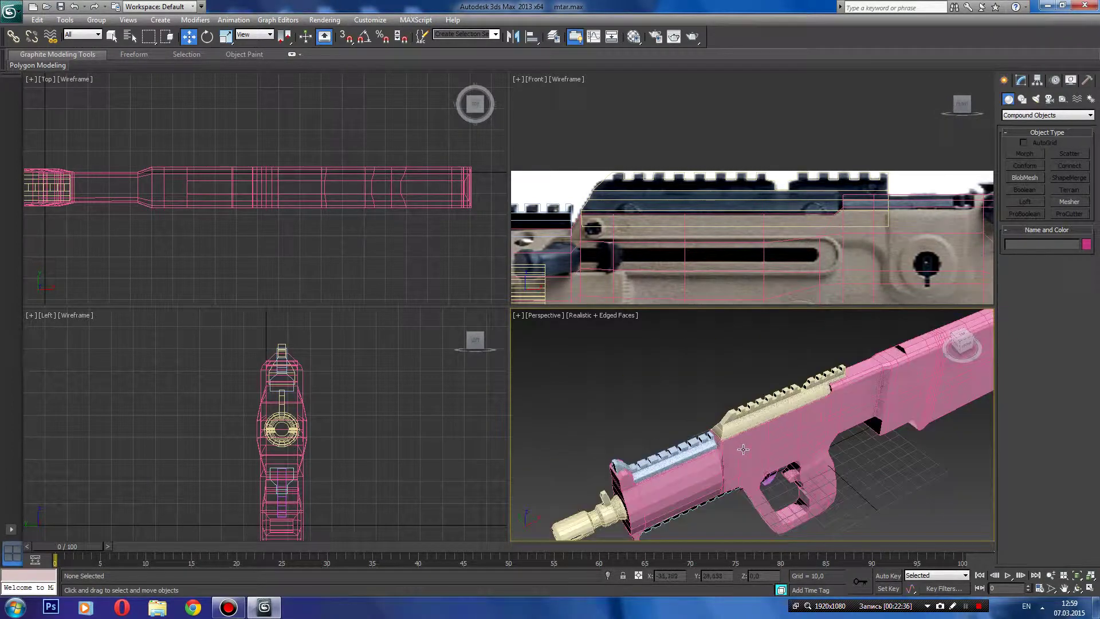
scroll(743, 447, up, 2)
scroll(806, 421, up, 2)
scroll(811, 426, up, 1)
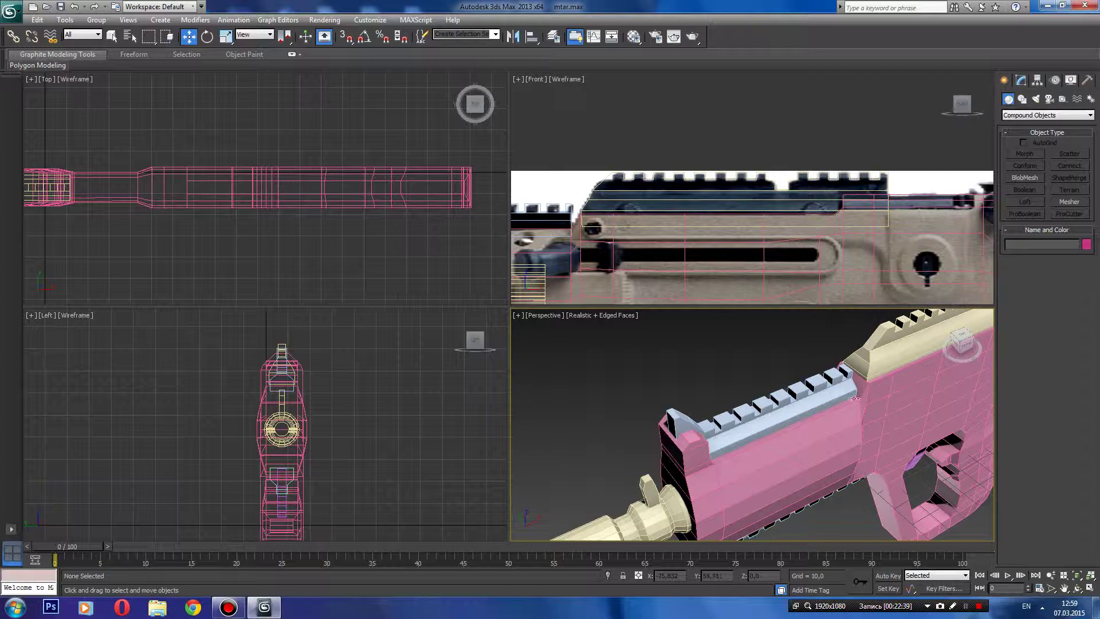
mouse_move(963, 344)
mouse_down()
mouse_move(974, 347)
mouse_move(963, 341)
mouse_up()
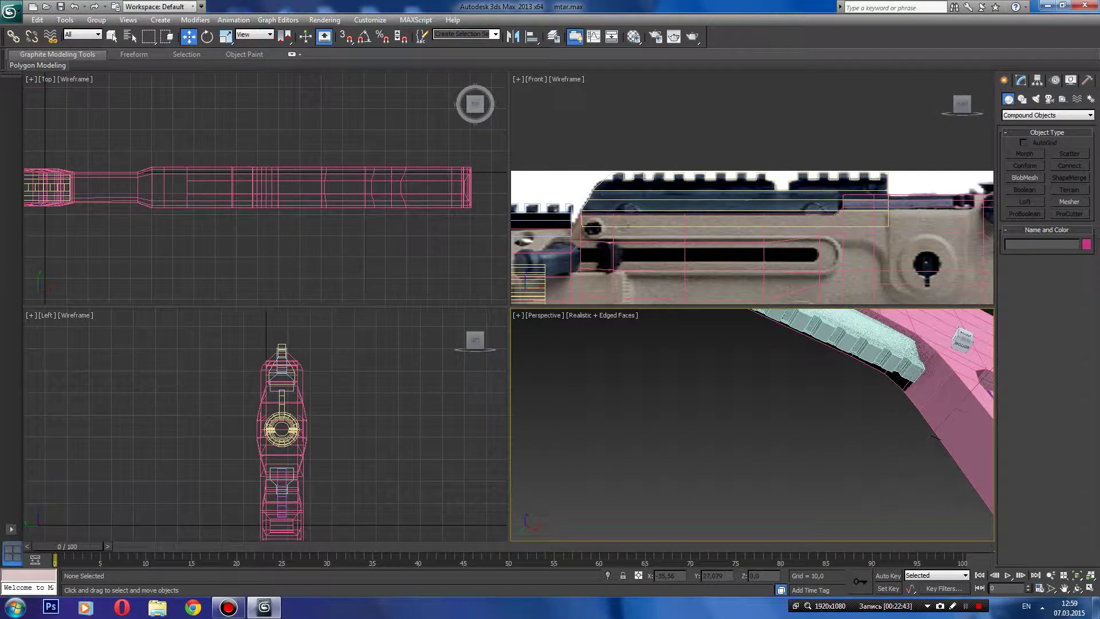
drag(963, 341, 897, 373)
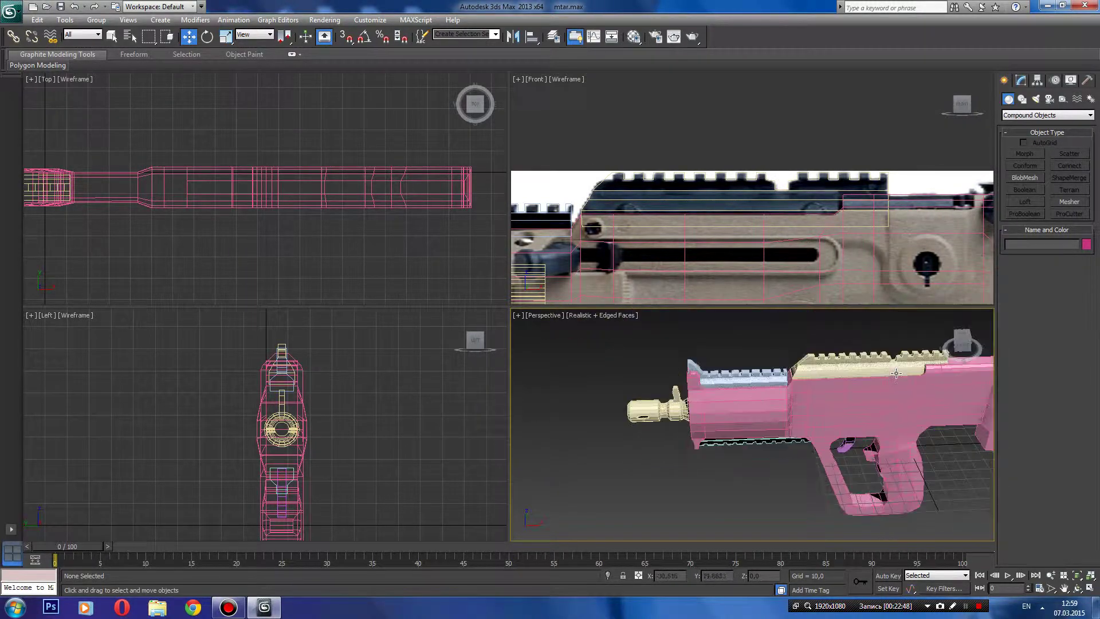
scroll(894, 373, down, 5)
scroll(882, 374, up, 2)
scroll(876, 374, up, 2)
scroll(739, 386, up, 2)
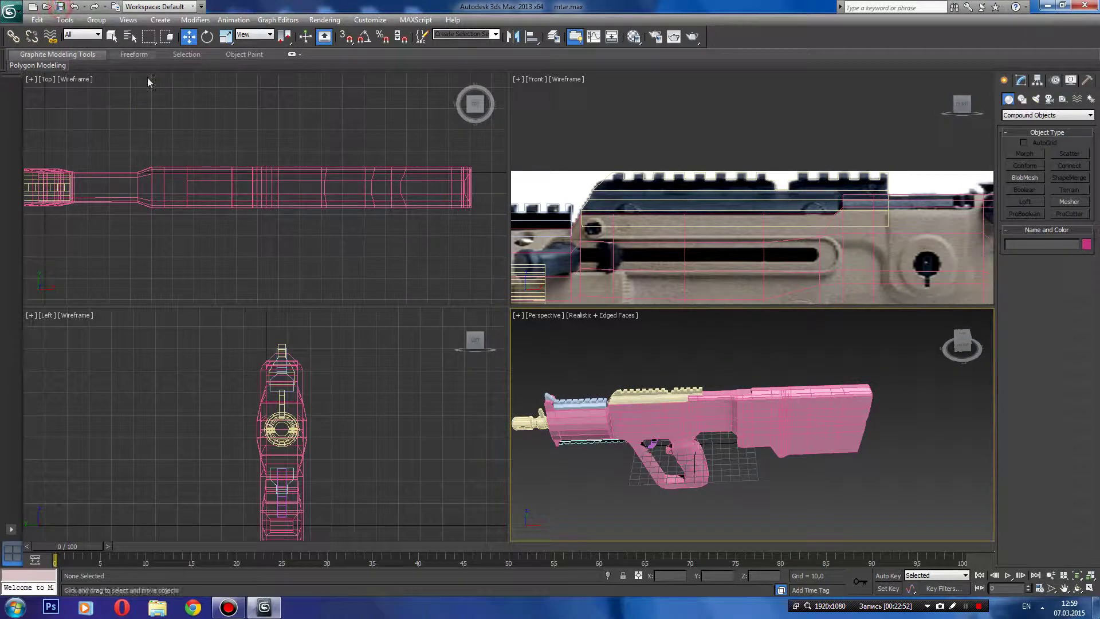
click(967, 607)
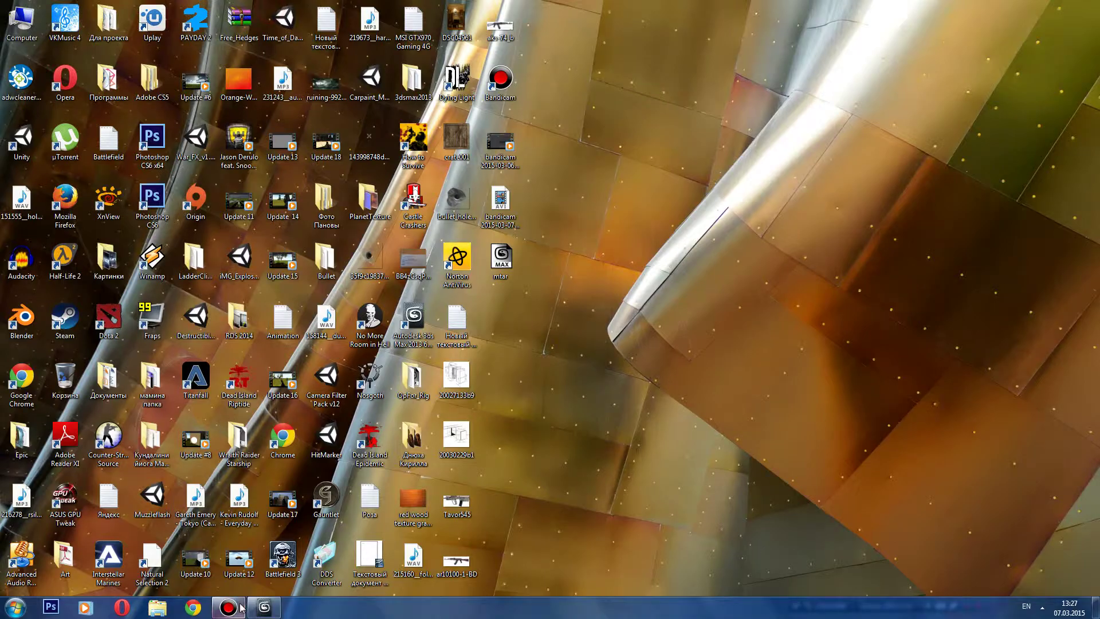
click(265, 607)
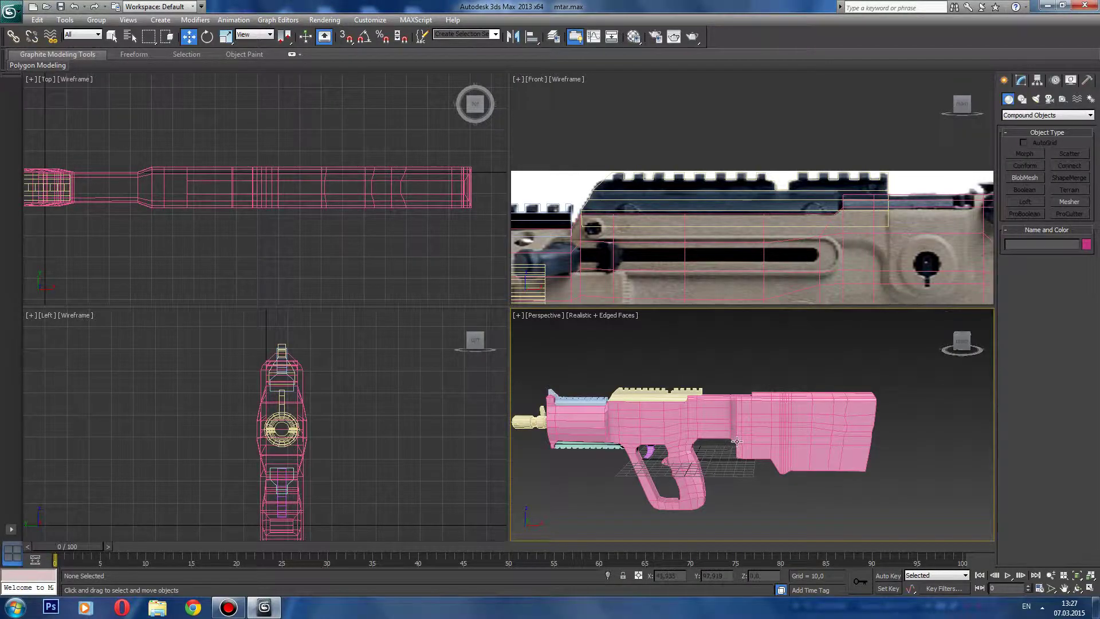
middle_drag(725, 445, 775, 436)
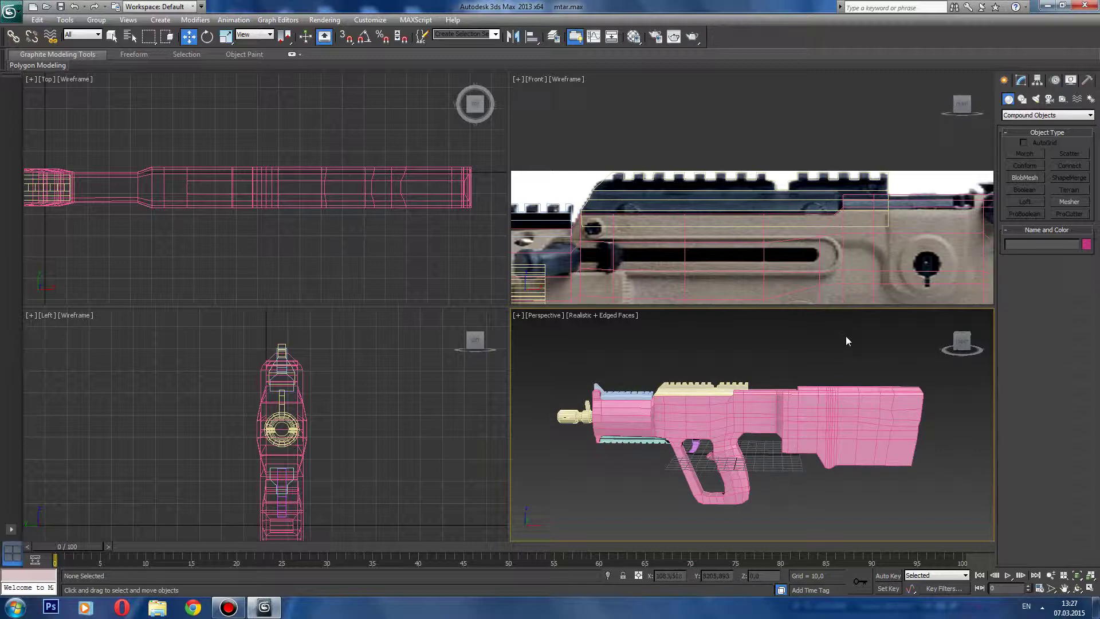
mouse_move(962, 343)
mouse_down()
mouse_move(945, 378)
mouse_move(964, 355)
mouse_up()
click(819, 439)
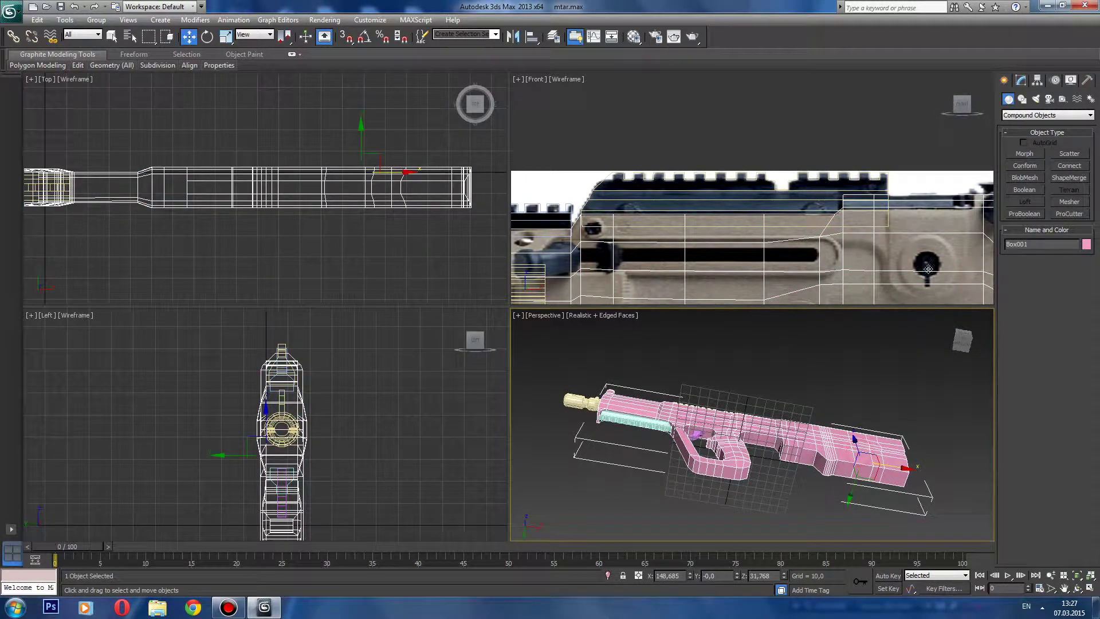
middle_drag(926, 261, 674, 172)
scroll(674, 172, down, 3)
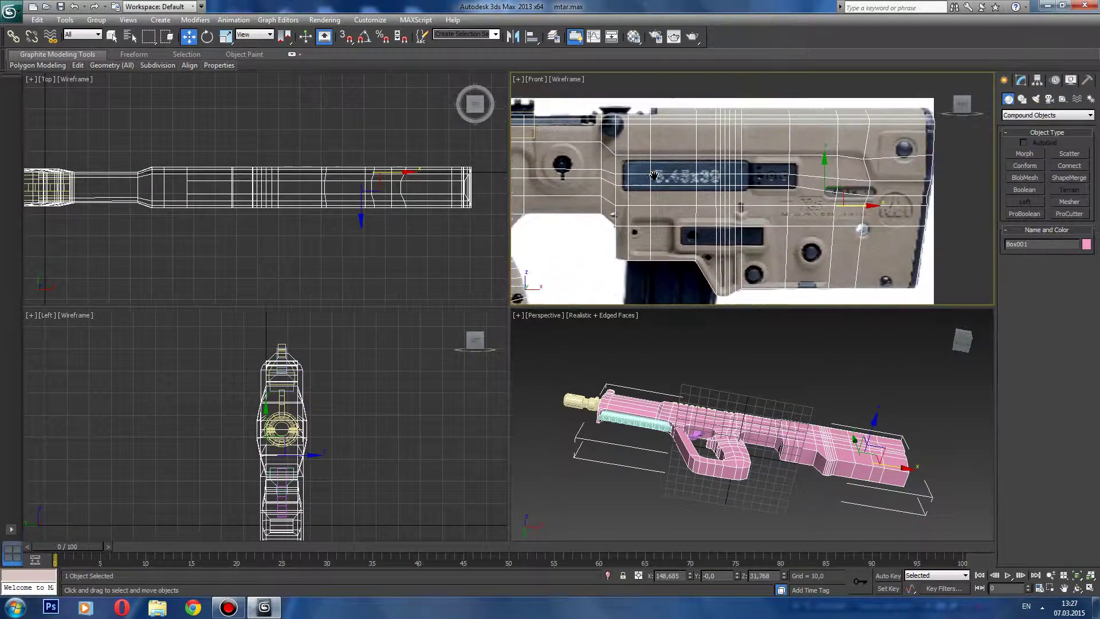
click(1020, 81)
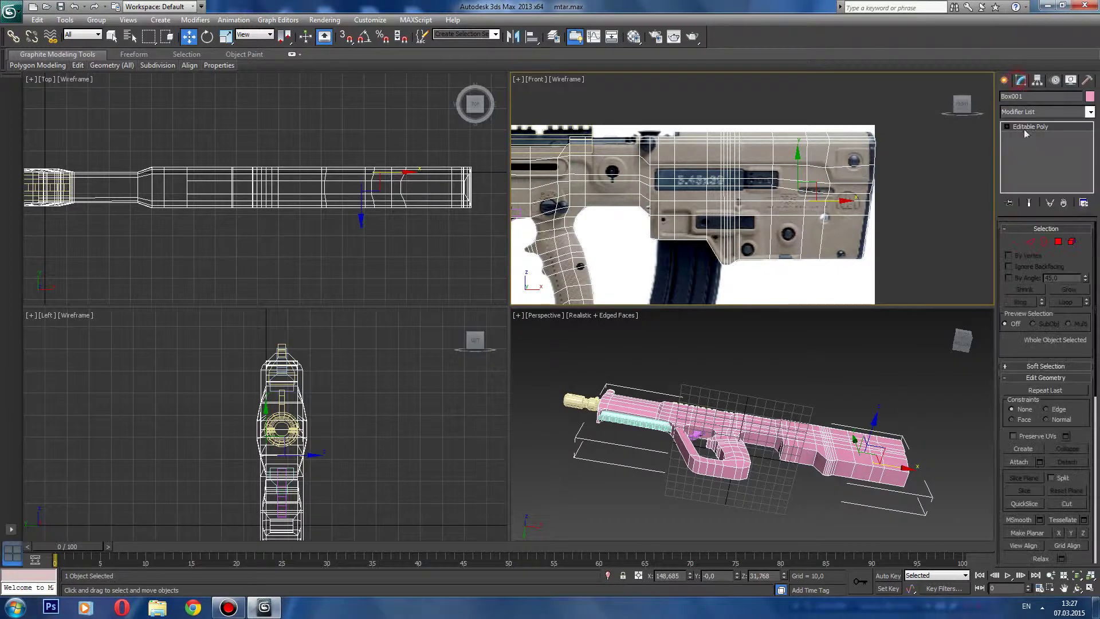
click(1017, 241)
drag(920, 282, 647, 112)
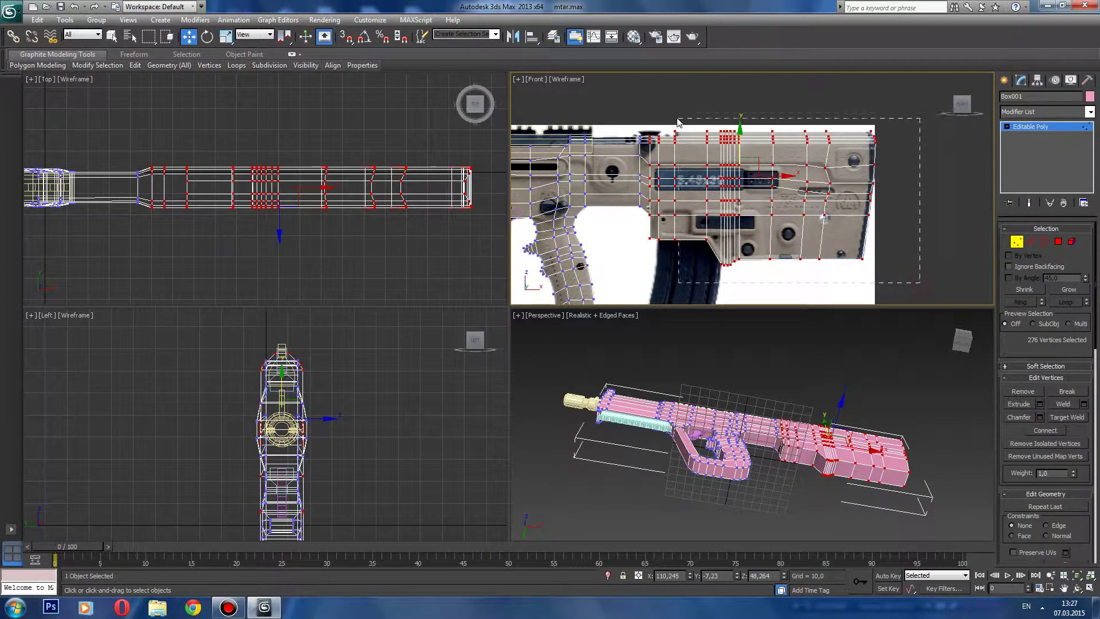
mouse_move(678, 381)
middle_down()
mouse_move(643, 396)
mouse_move(683, 360)
middle_up()
scroll(656, 402, up, 3)
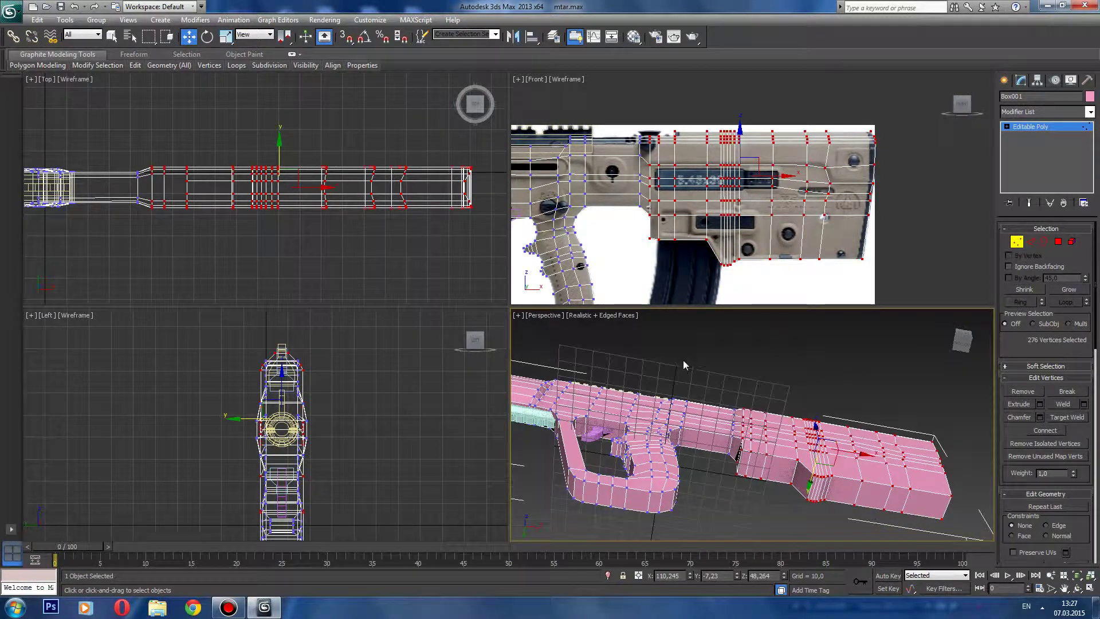
key(r)
middle_drag(741, 424, 740, 397)
scroll(739, 390, up, 3)
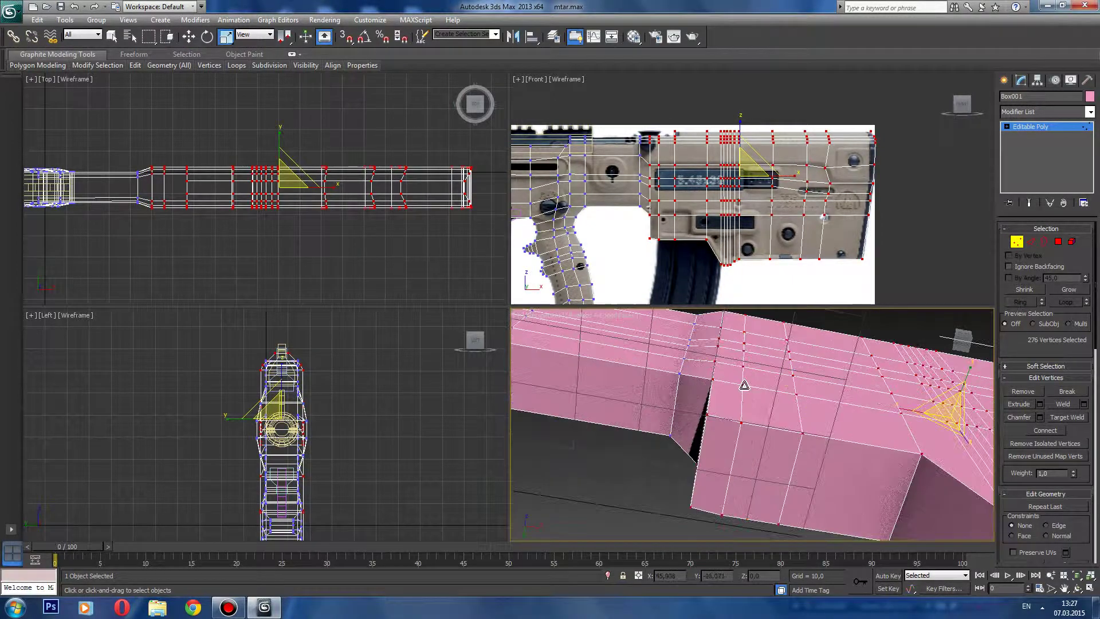
scroll(784, 410, down, 1)
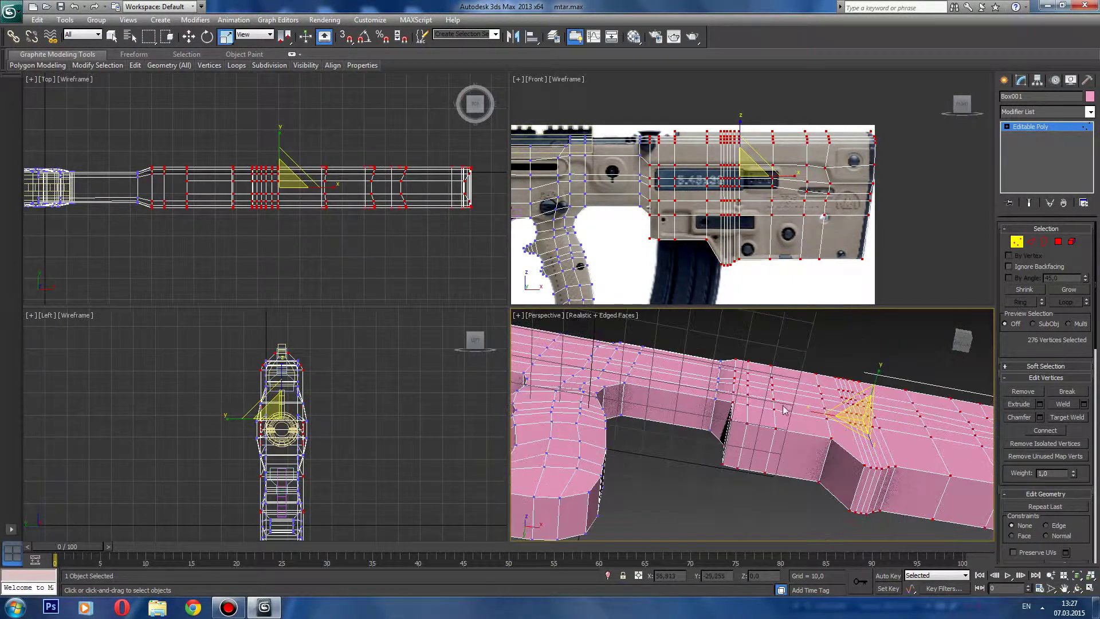
click(879, 373)
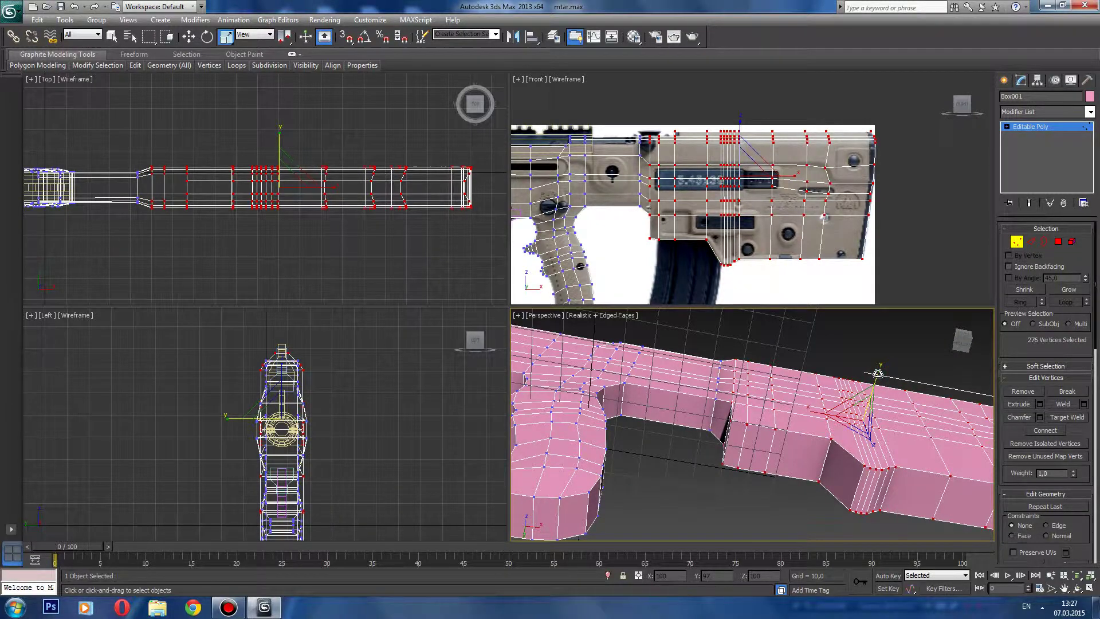
click(860, 408)
drag(961, 346, 963, 344)
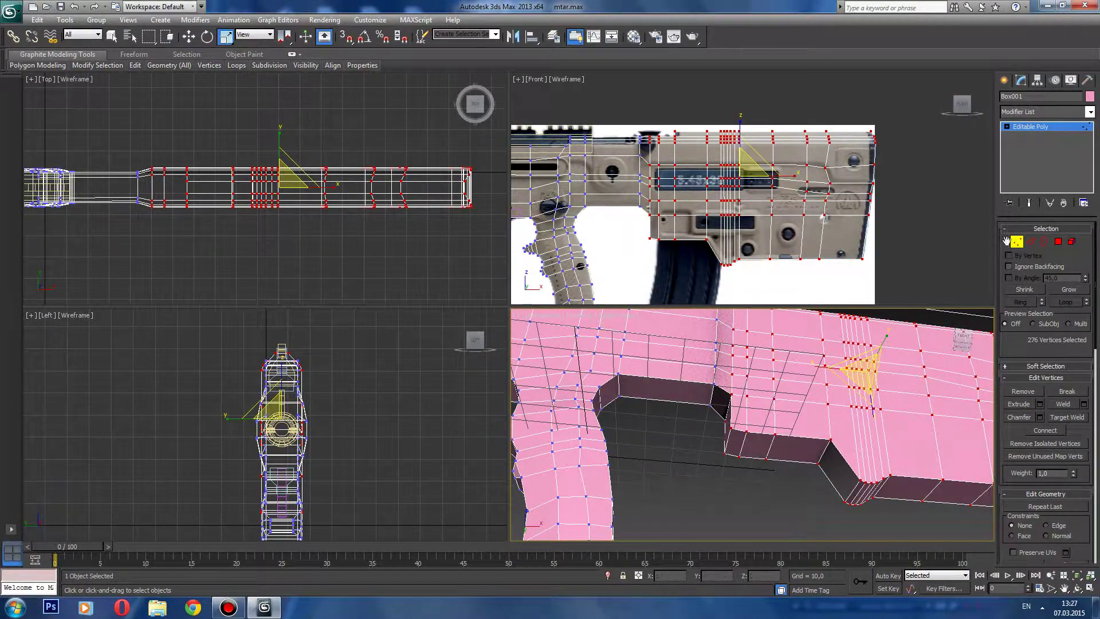
click(708, 499)
key(z)
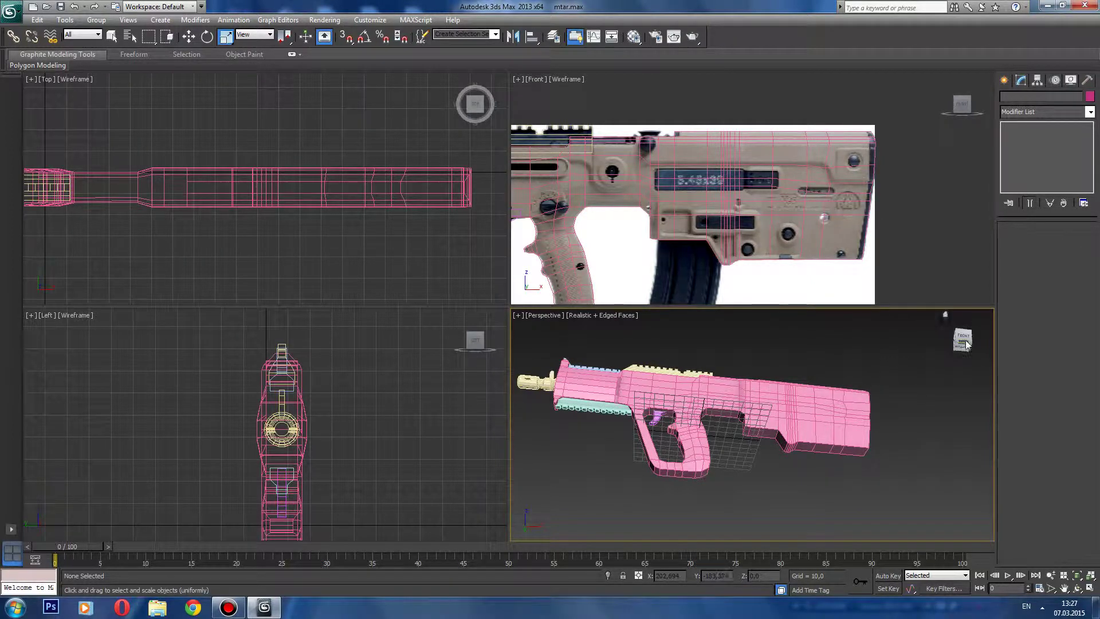
- Orbit the Perspective view to a side view of the gun, then minimise 3ds Max
mouse_move(962, 341)
mouse_down()
mouse_move(945, 367)
mouse_move(962, 339)
mouse_up()
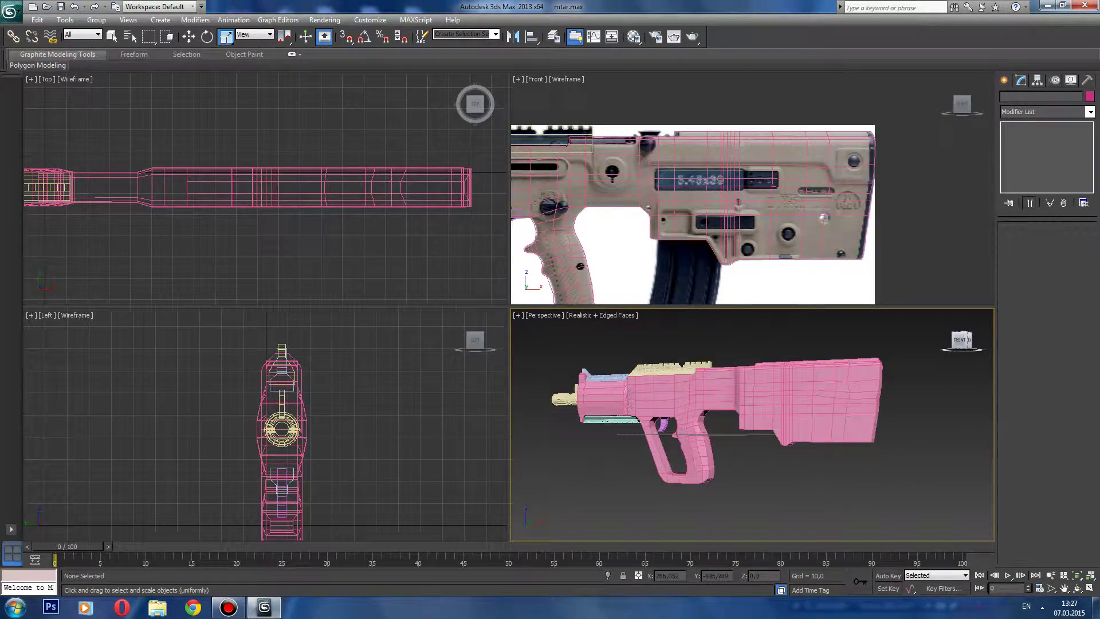
drag(962, 339, 962, 341)
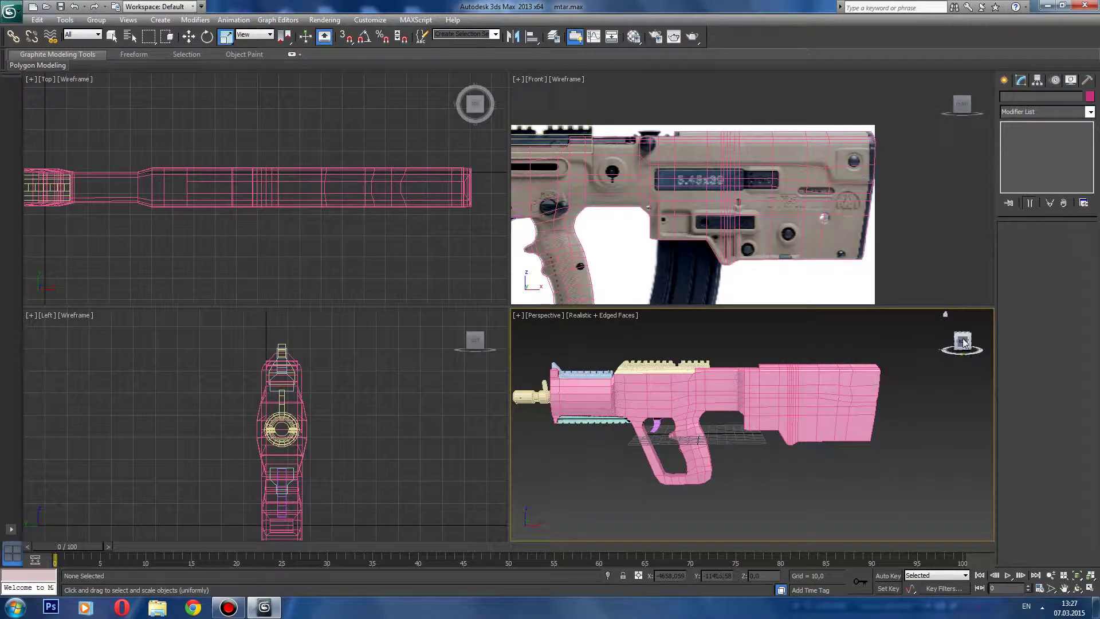
click(1046, 5)
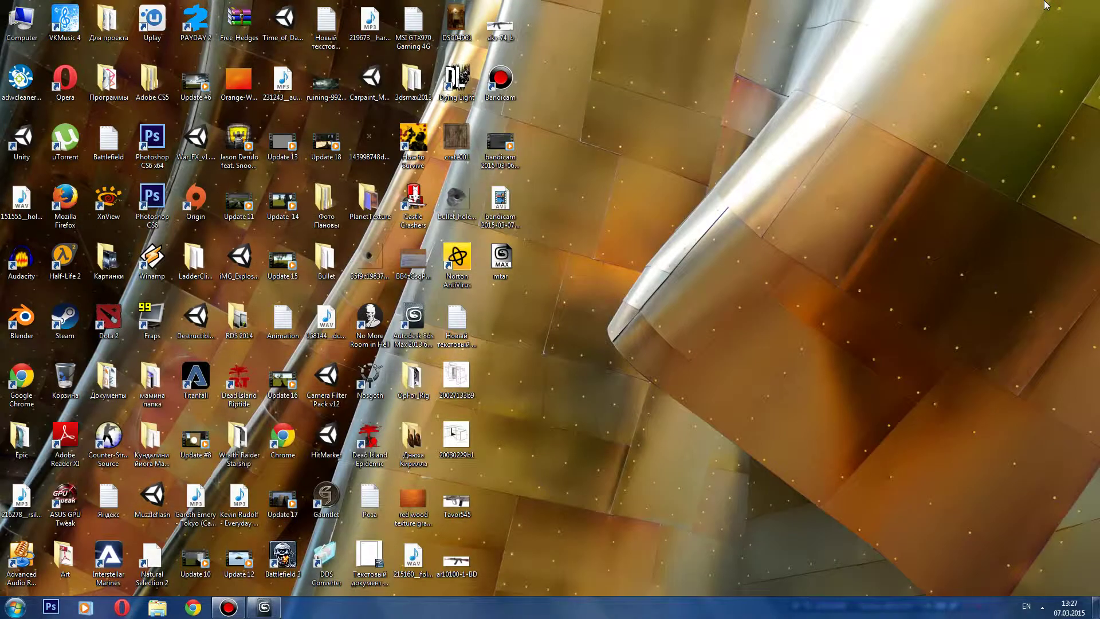